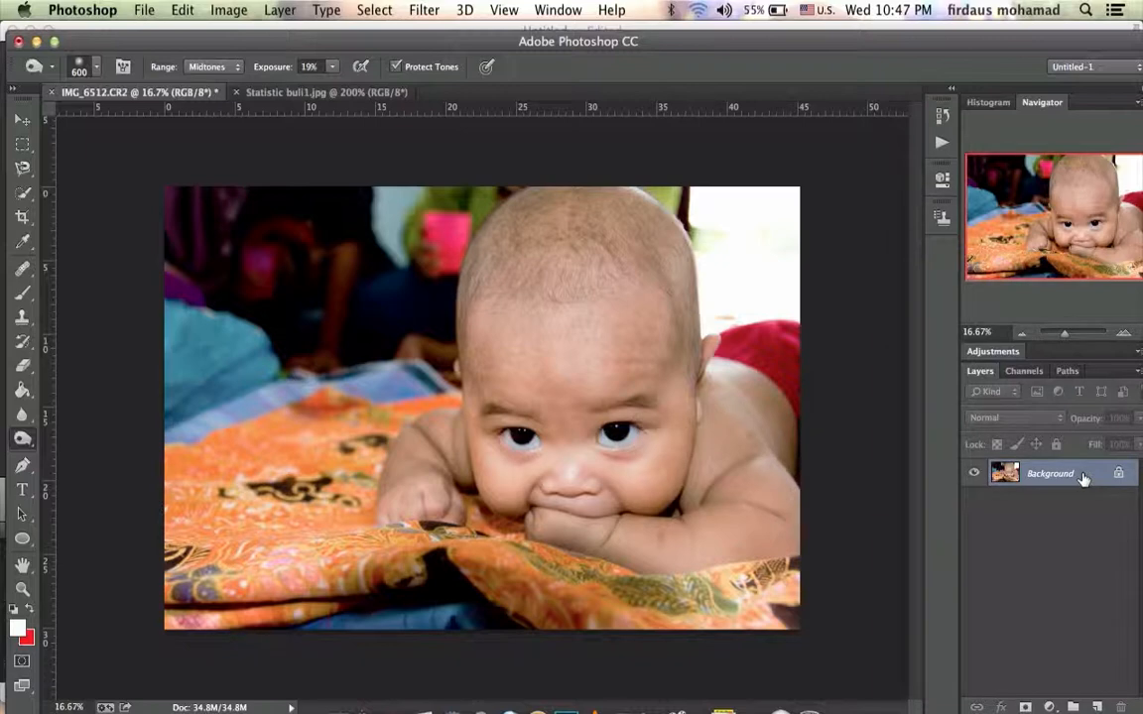
- Duplicate the Background layer and make the copy the active layer
{"action": "left_click_drag", "start_coordinate": [1084, 480], "coordinate": [1093, 696]}
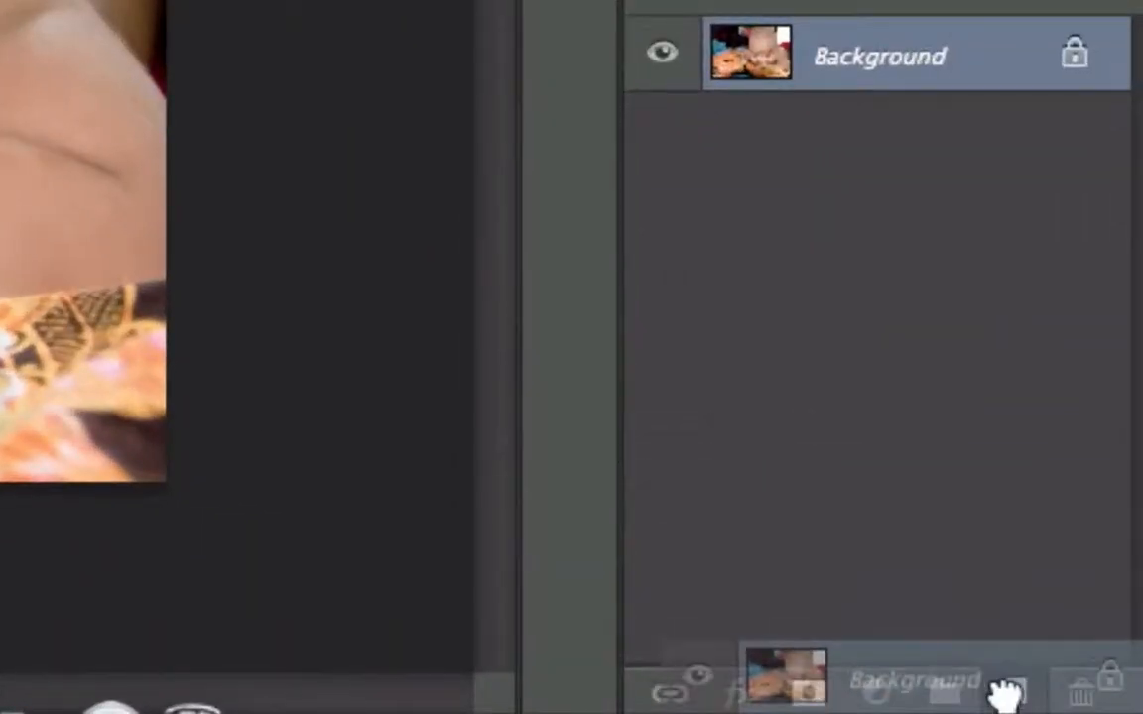
{"action": "left_click_drag", "start_coordinate": [1005, 695], "coordinate": [1007, 694]}
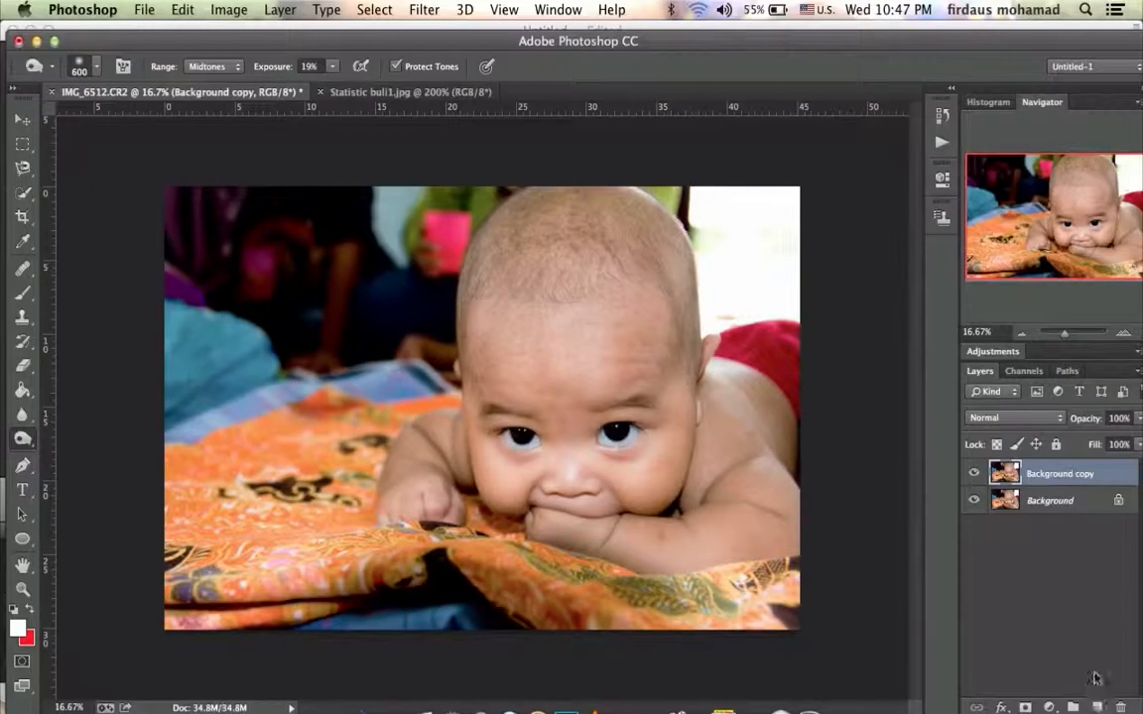
{"action": "left_click", "coordinate": [1058, 504]}
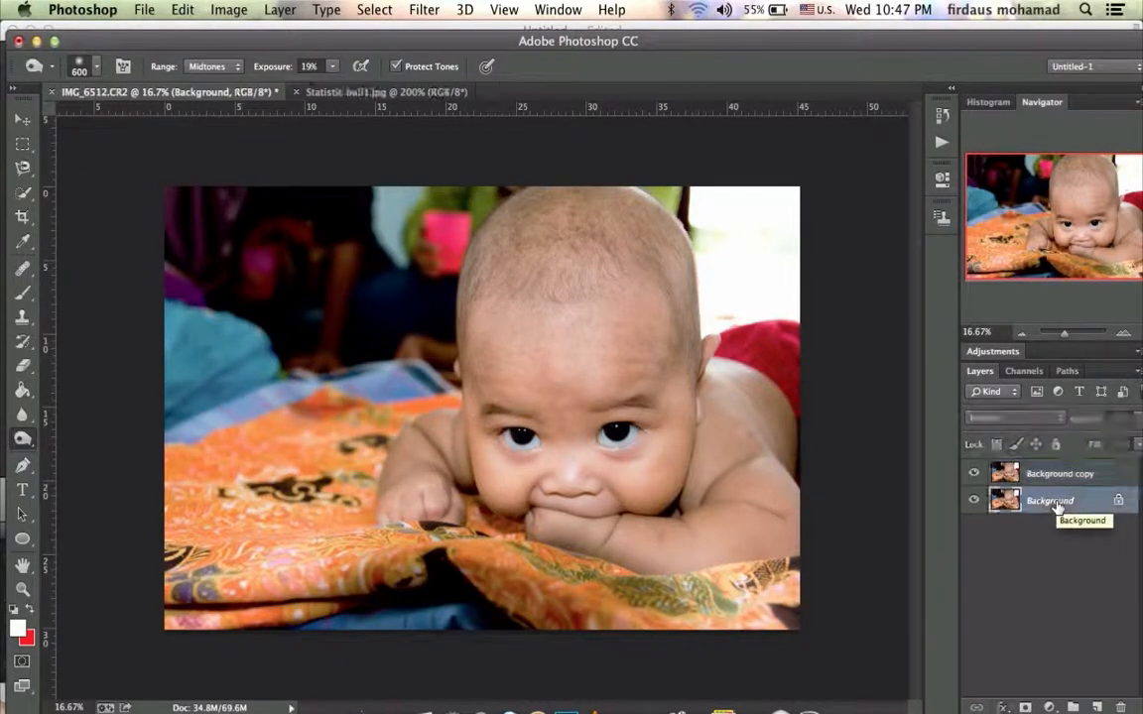
{"action": "left_click", "coordinate": [1047, 477]}
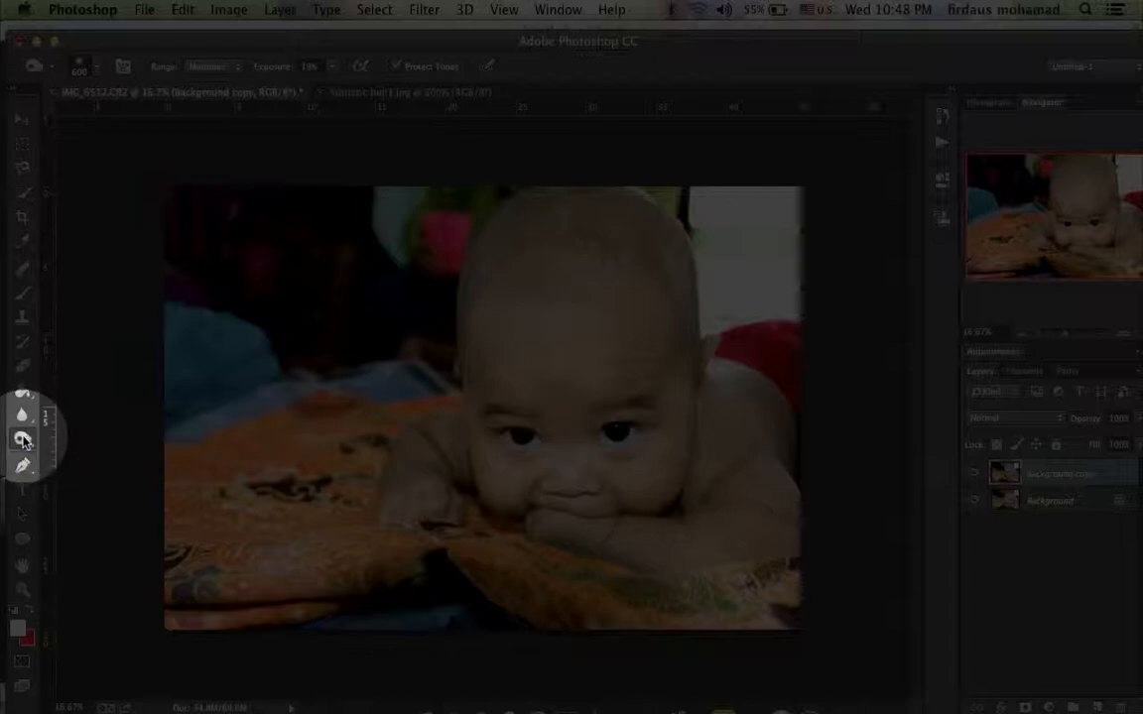
- Switch to the Dodge tool, try the Sponge tool, and return to the Burn tool
{"action": "right_click", "coordinate": [24, 440]}
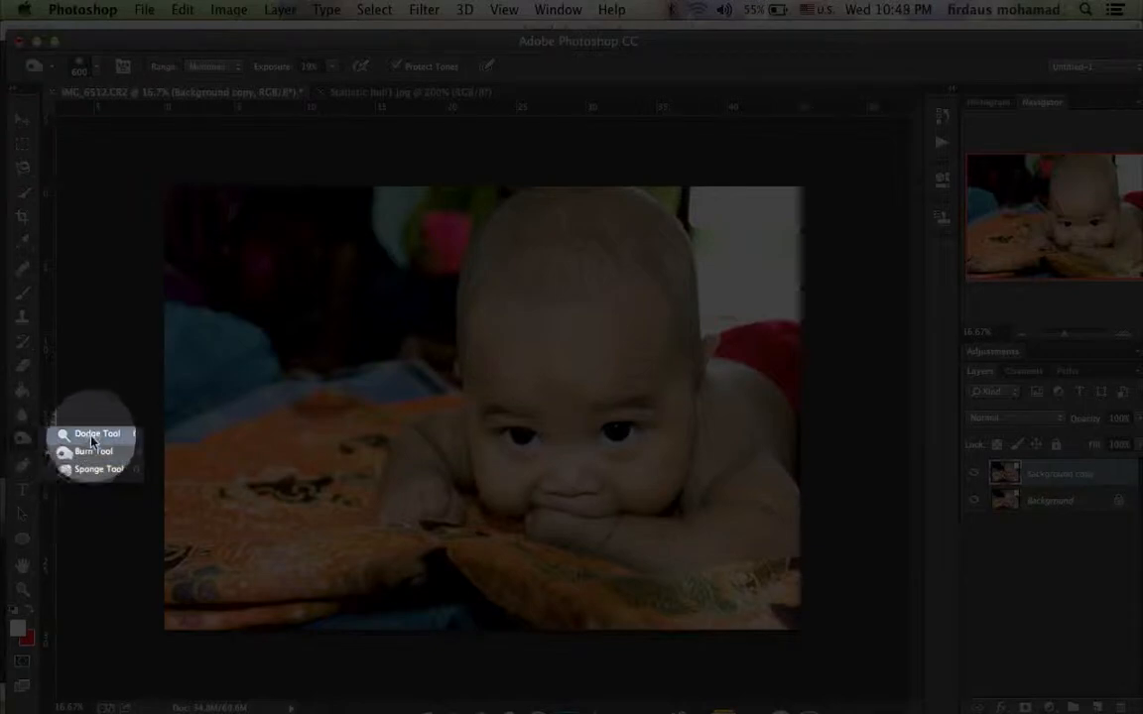
{"action": "left_click", "coordinate": [82, 452]}
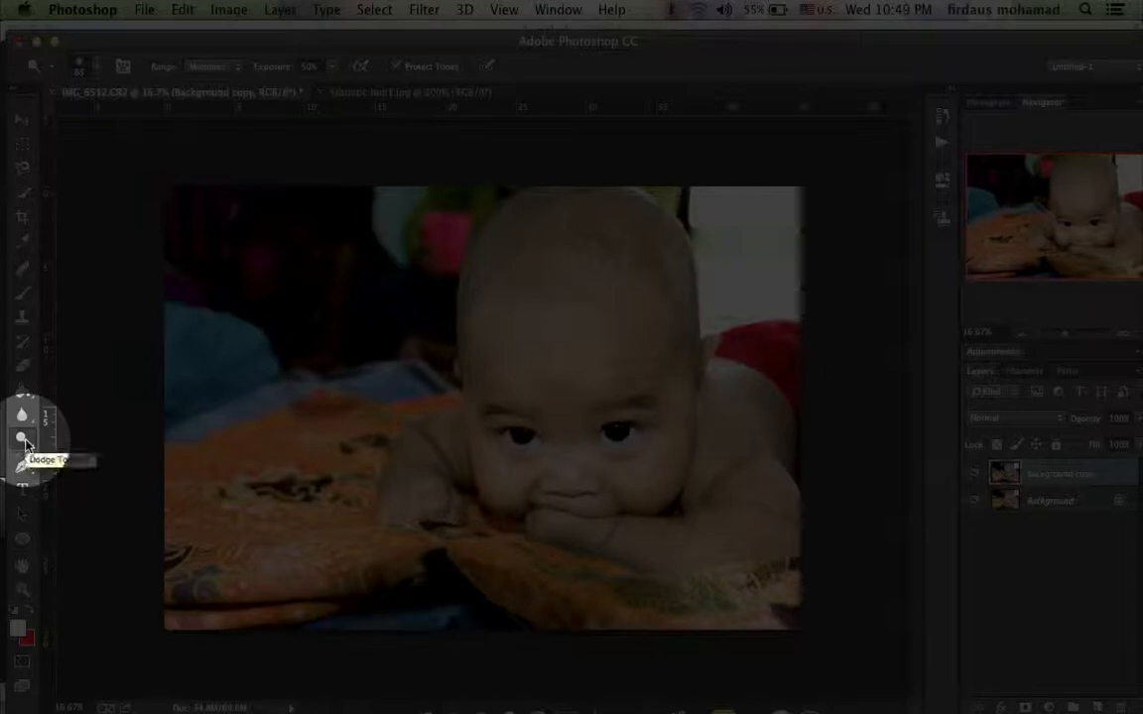
{"action": "left_click", "coordinate": [25, 439]}
{"action": "left_click", "coordinate": [80, 471]}
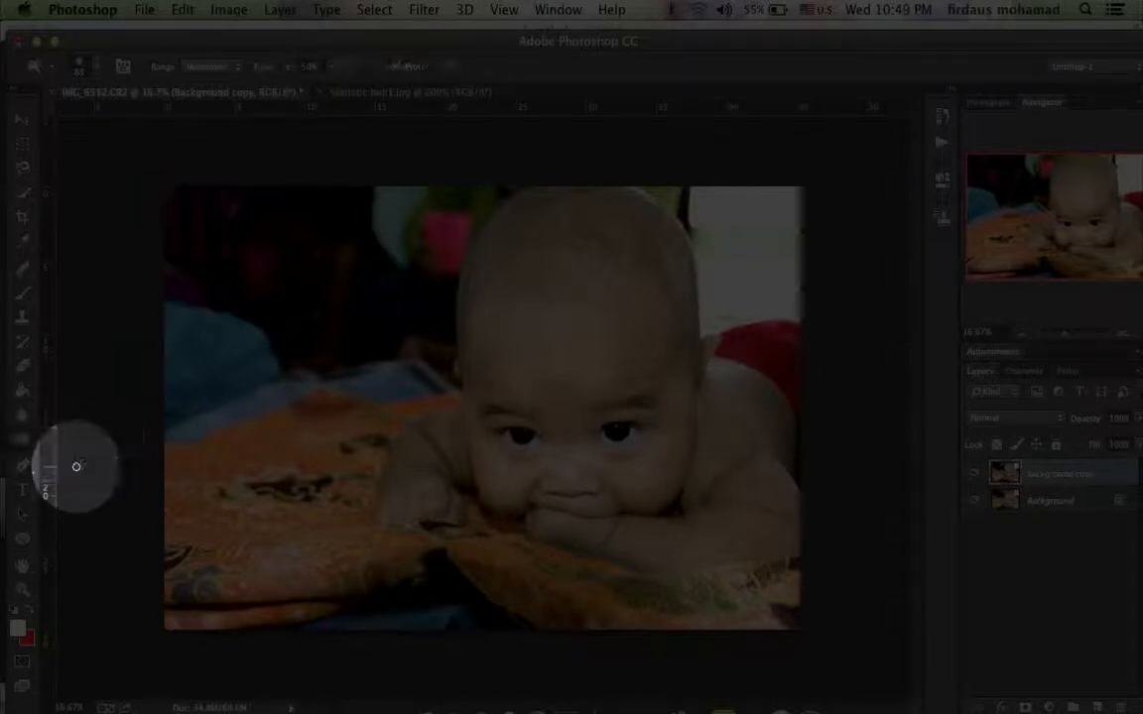
{"action": "left_click", "coordinate": [22, 442]}
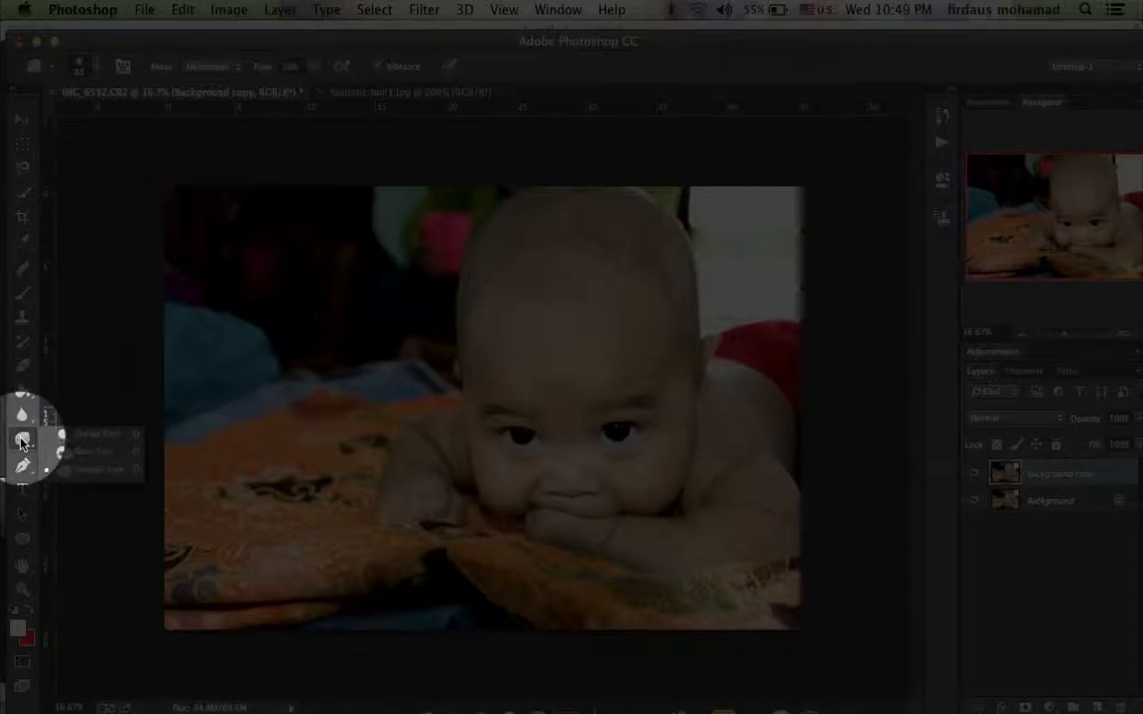
{"action": "left_click", "coordinate": [85, 453]}
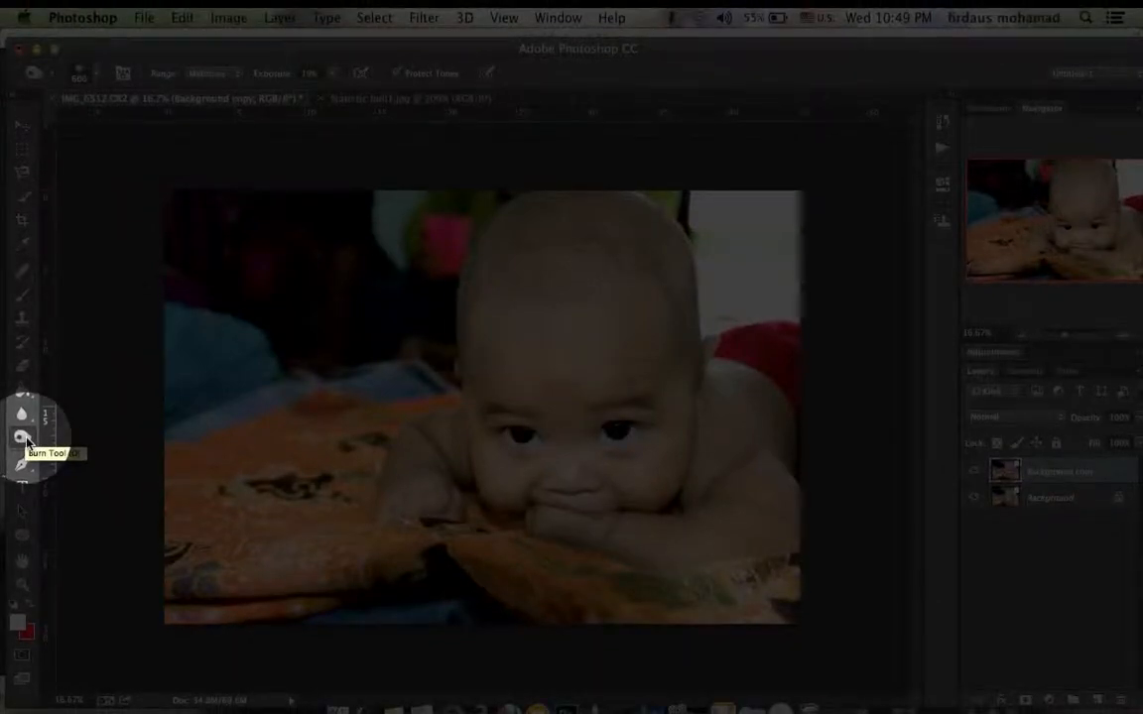
- Choose the Burn tool and set its exposure to 40%
{"action": "right_click", "coordinate": [24, 438]}
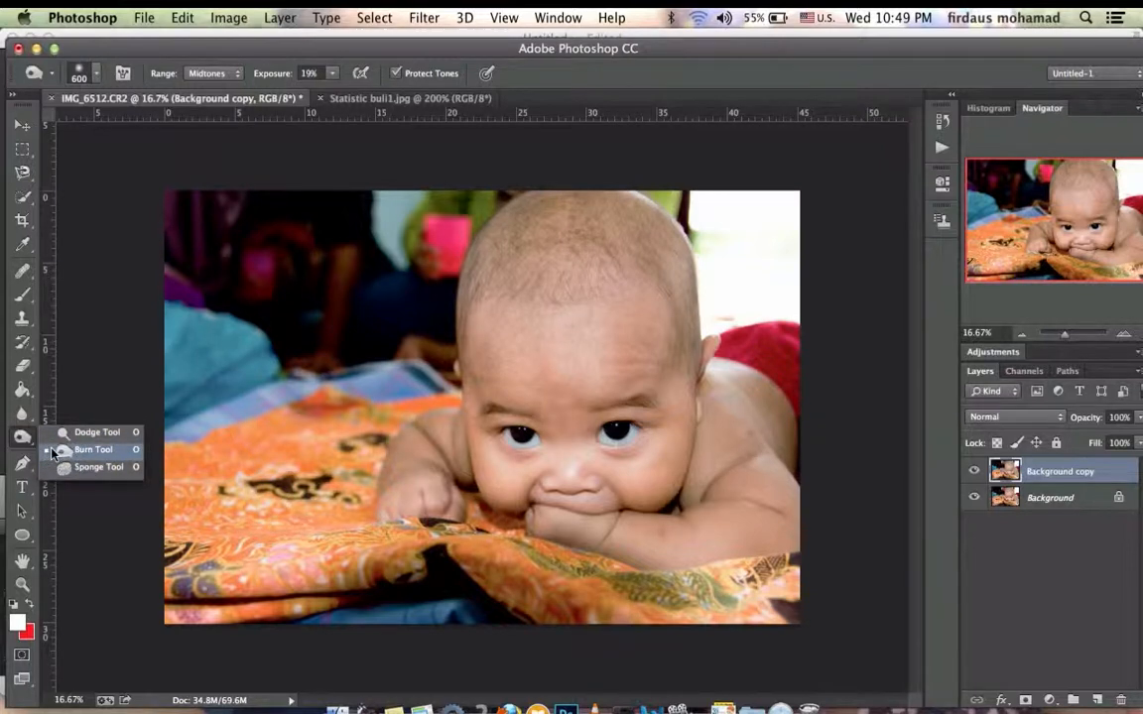
{"action": "left_click", "coordinate": [67, 451]}
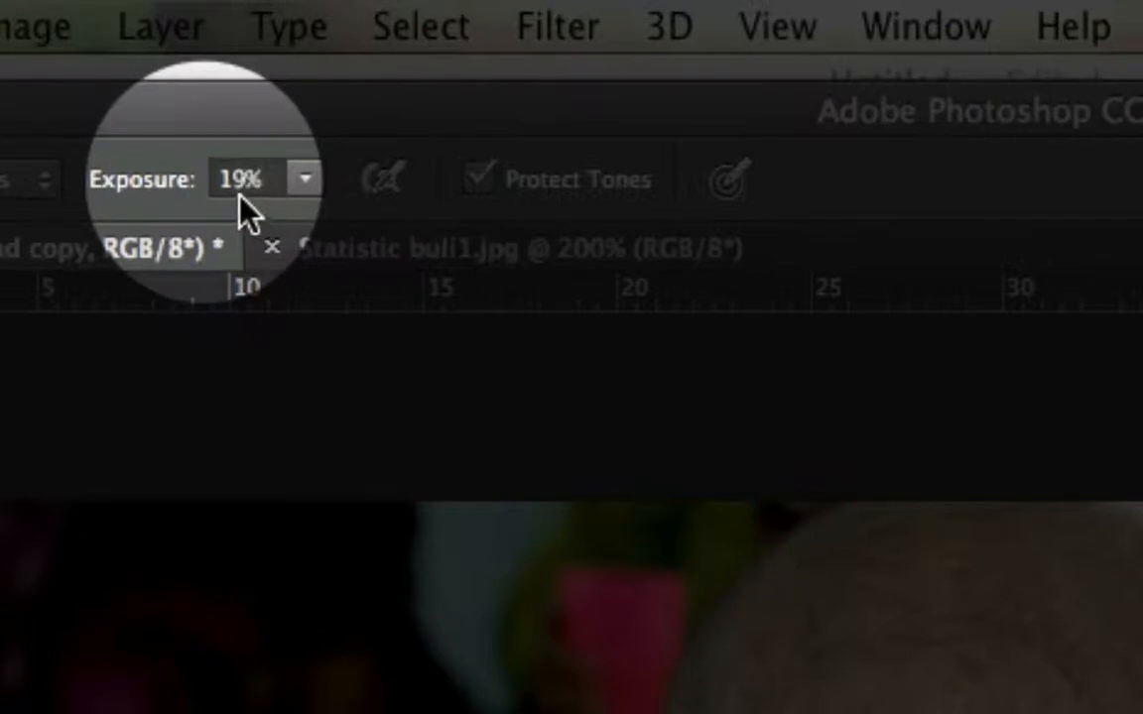
{"action": "left_click", "coordinate": [305, 178]}
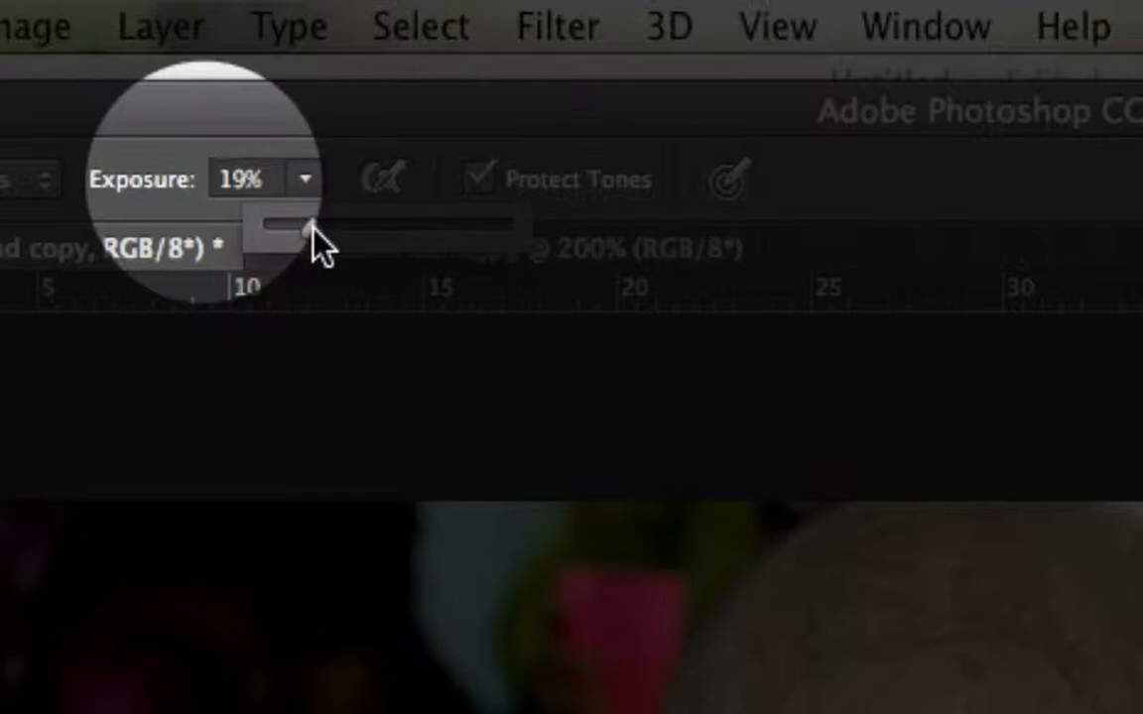
{"action": "left_click_drag", "start_coordinate": [313, 229], "coordinate": [365, 234]}
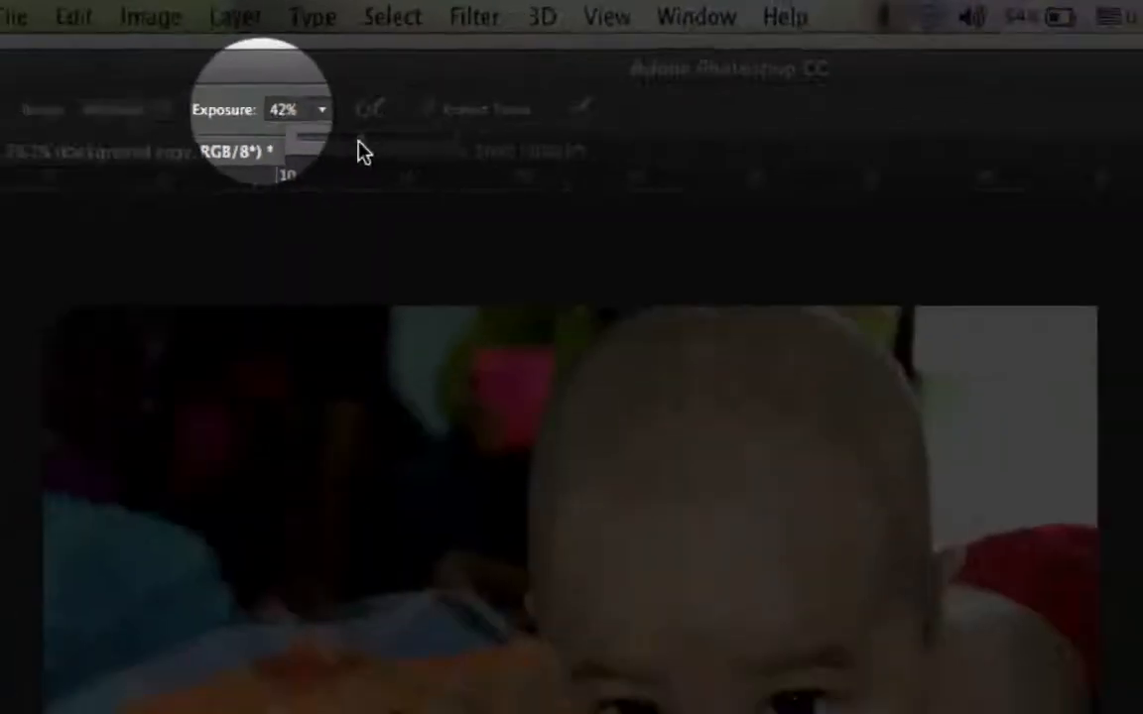
{"action": "left_click_drag", "start_coordinate": [360, 141], "coordinate": [356, 141]}
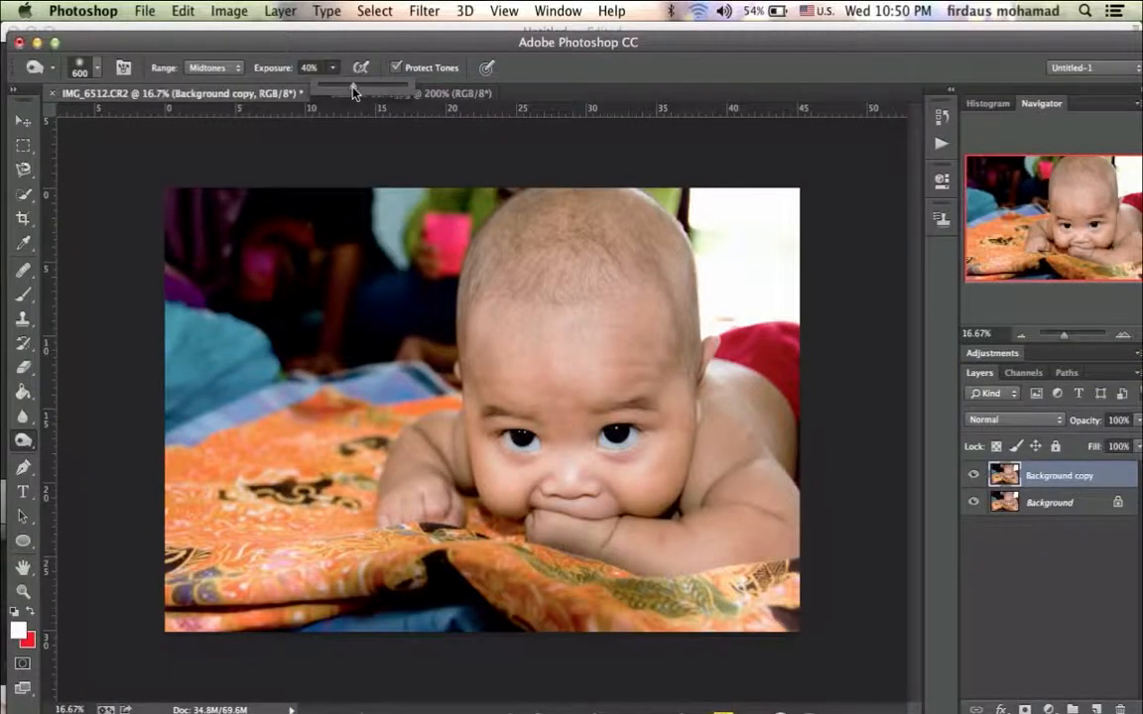
{"action": "left_click", "coordinate": [754, 481]}
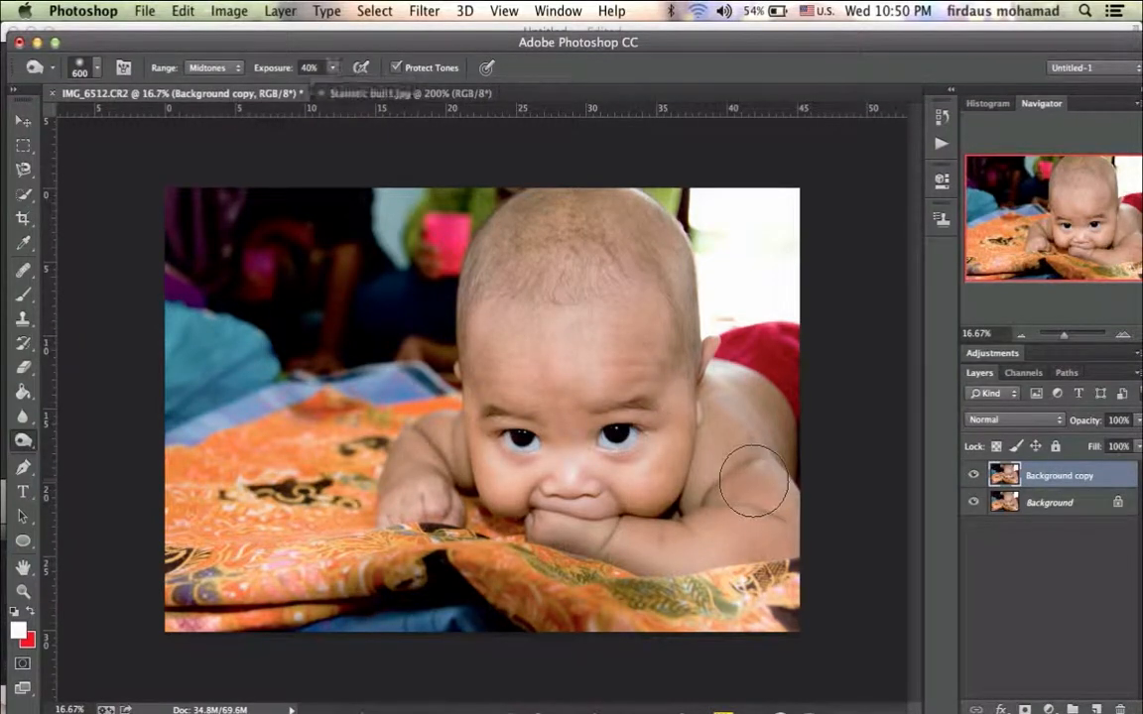
- Burn the baby's bare shoulder and the face around the eye nearest it, and reduce the brush size to 250
{"action": "left_click_drag", "start_coordinate": [754, 481], "coordinate": [770, 527]}
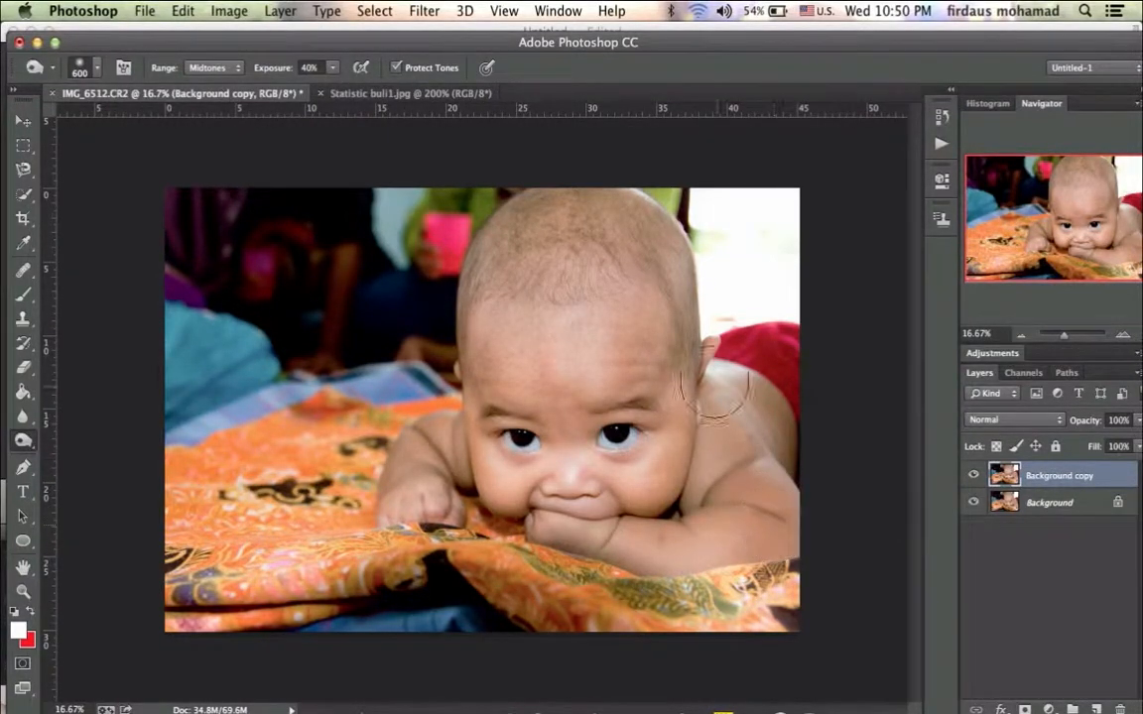
{"action": "mouse_move", "coordinate": [714, 391]}
{"action": "left_mouse_down"}
{"action": "mouse_move", "coordinate": [656, 254]}
{"action": "mouse_move", "coordinate": [669, 315]}
{"action": "mouse_move", "coordinate": [636, 412]}
{"action": "left_mouse_up"}
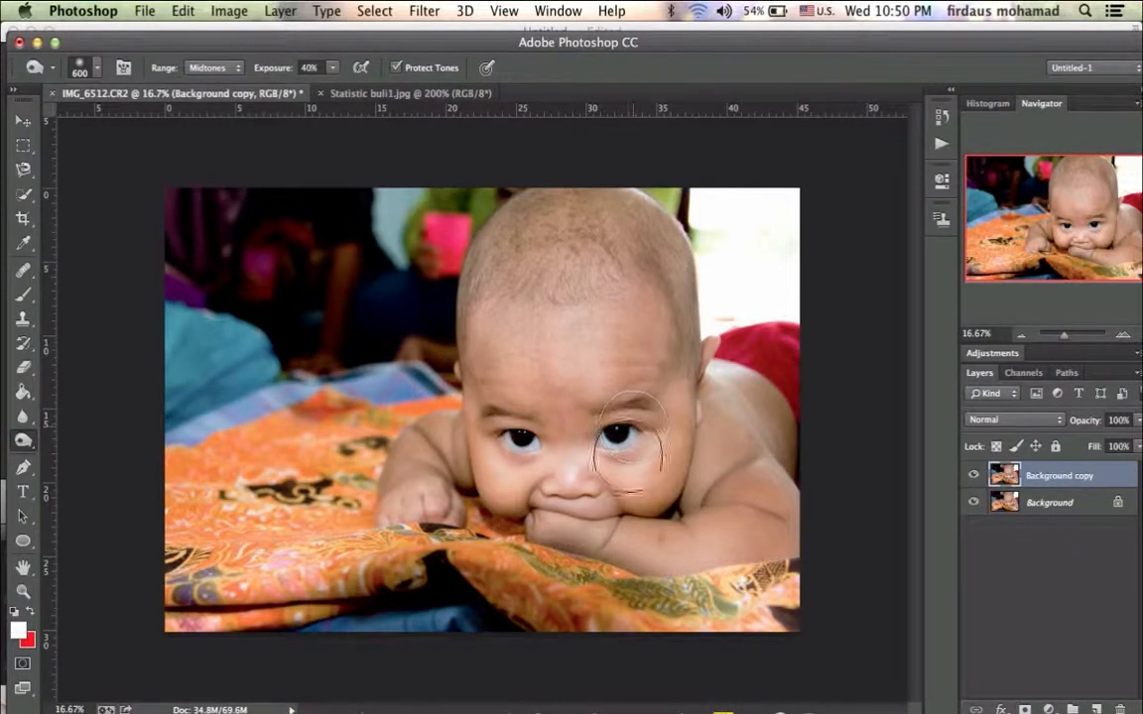
{"action": "key", "text": "bracketleft"}
{"action": "key", "text": "bracketleft"}
{"action": "key", "text": "bracketleft"}
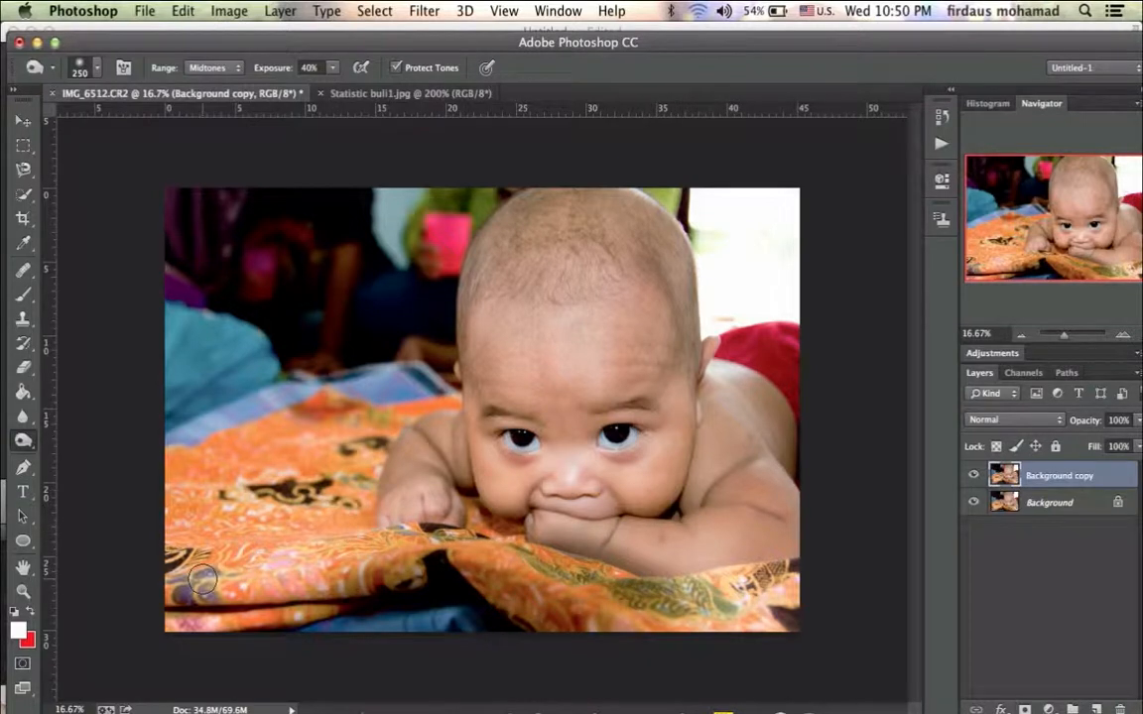
- Enlarge the Burn brush to 600 and darken the lower-left part of the orange patterned cloth
{"action": "key", "text": "bracketright"}
{"action": "key", "text": "bracketright"}
{"action": "key", "text": "bracketright"}
{"action": "key", "text": "bracketright"}
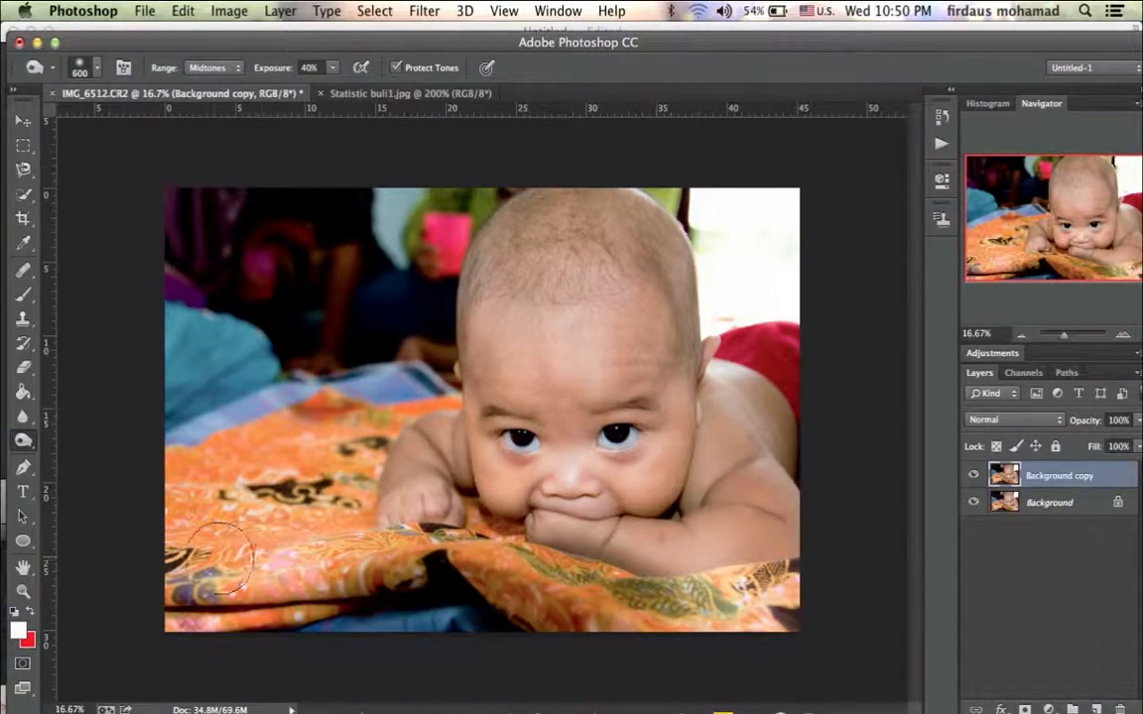
{"action": "left_click_drag", "start_coordinate": [202, 584], "coordinate": [289, 593]}
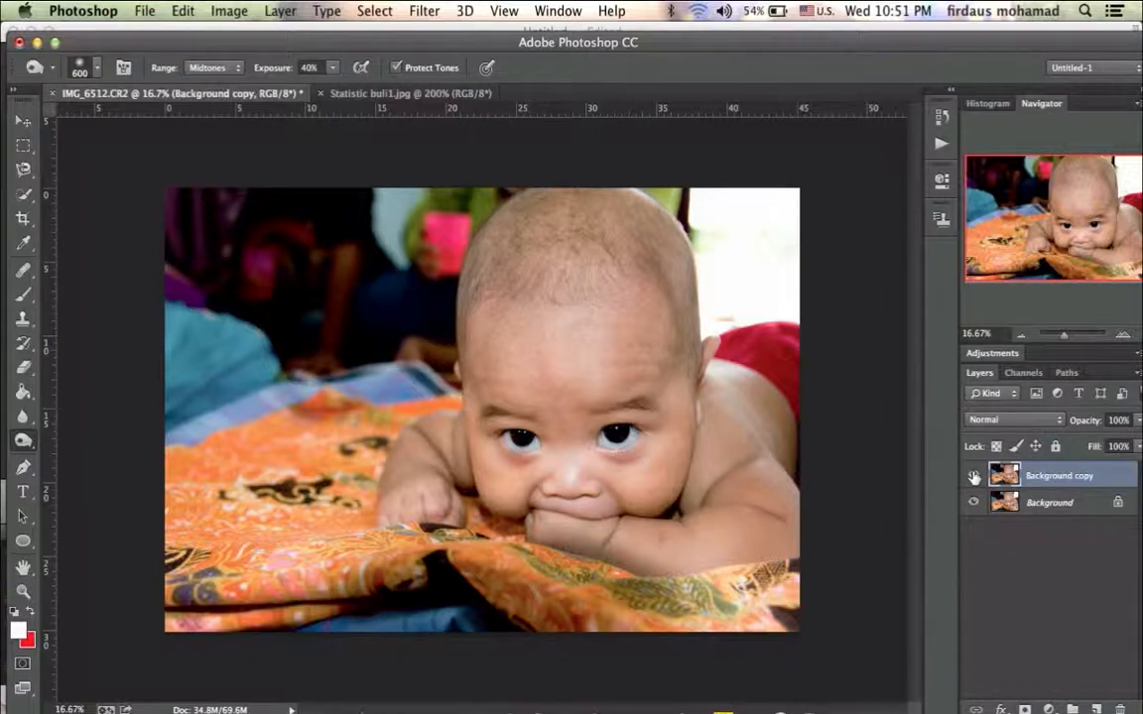
- Toggle the Background copy layer's visibility to compare the burned areas with the original photo
{"action": "left_click", "coordinate": [974, 477]}
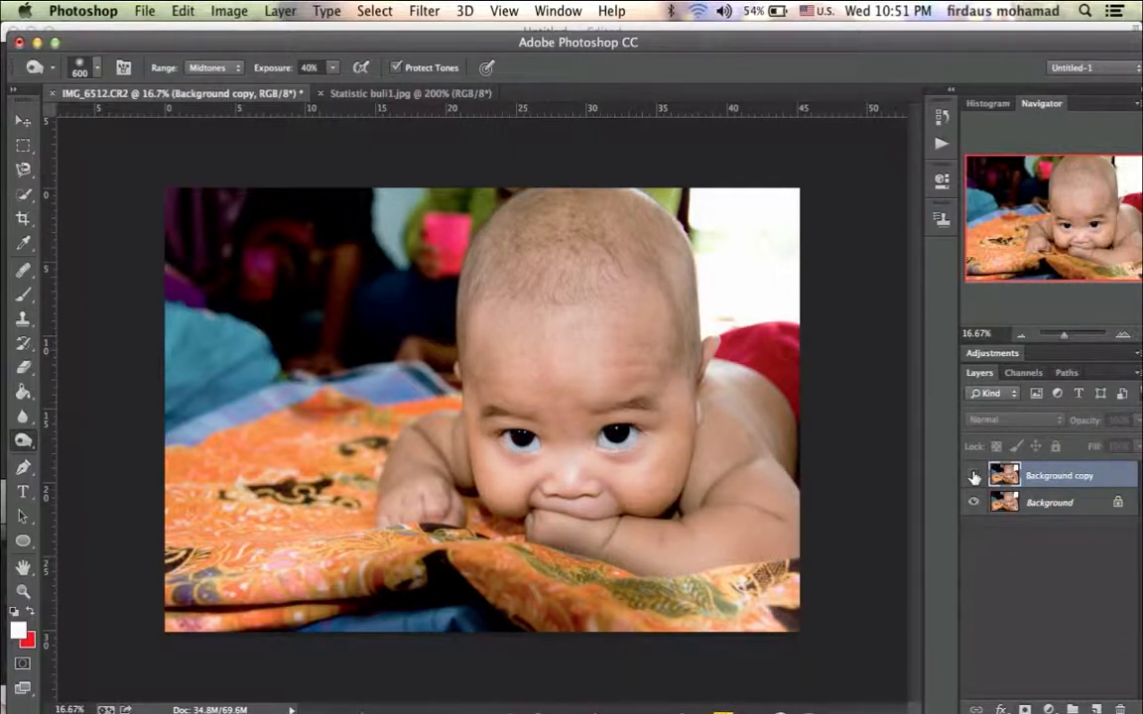
{"action": "left_click", "coordinate": [974, 477]}
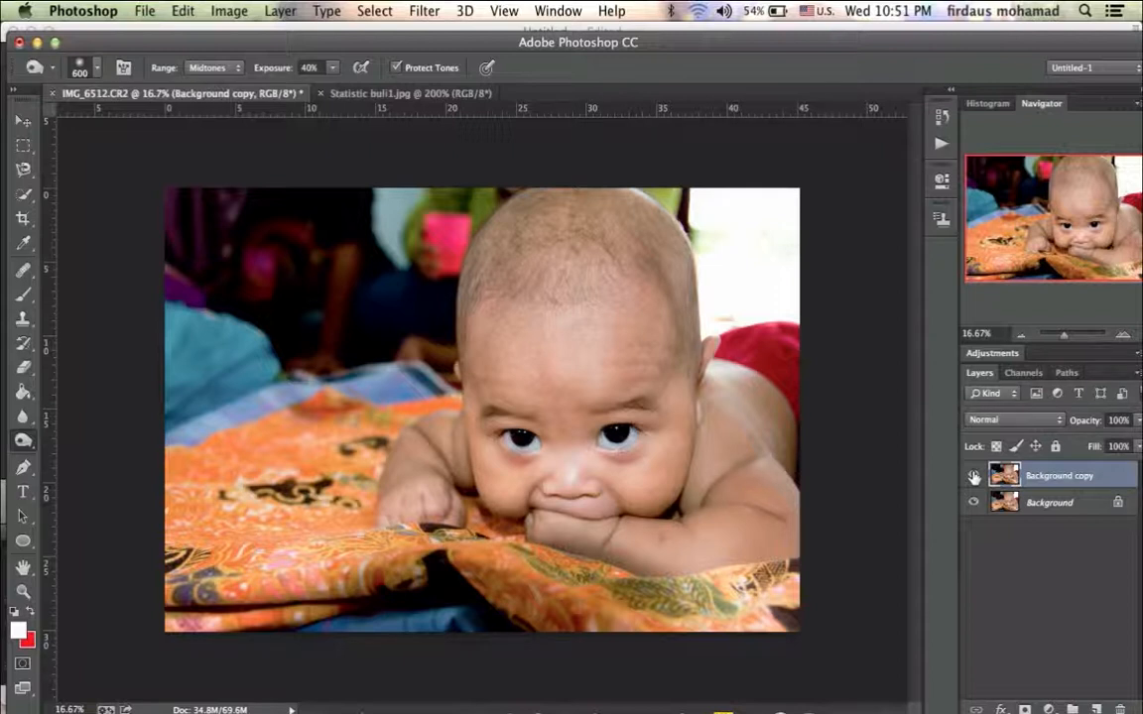
{"action": "left_click", "coordinate": [974, 478]}
{"action": "left_click", "coordinate": [975, 477]}
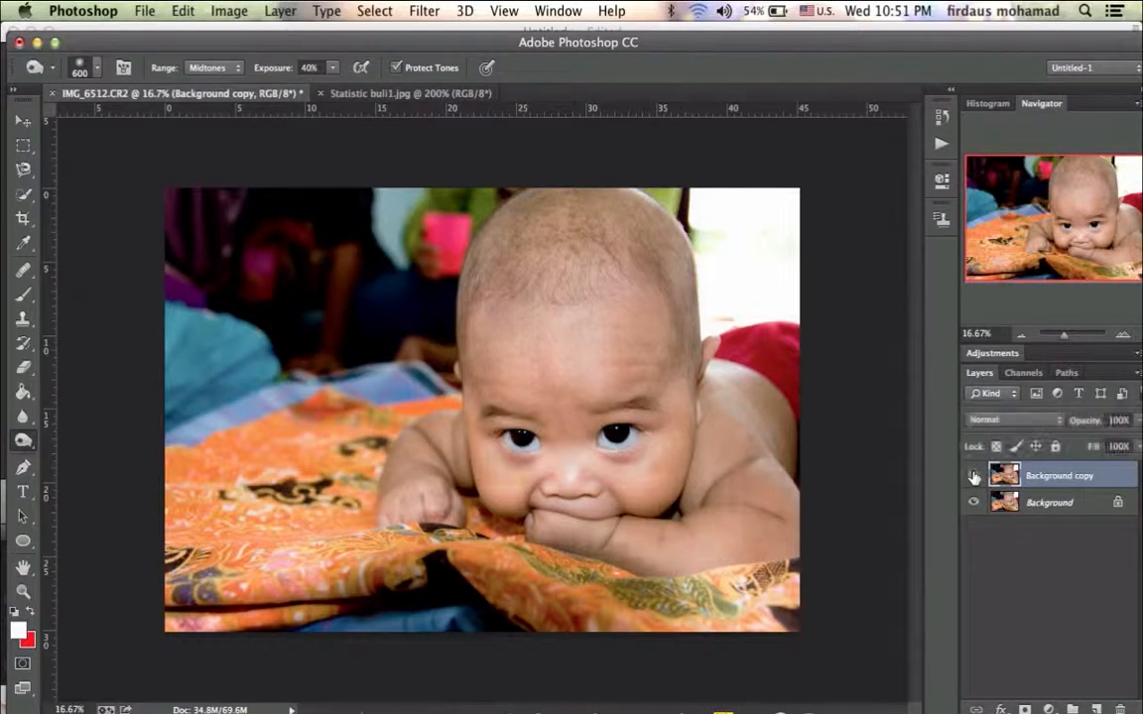
{"action": "left_click", "coordinate": [974, 478]}
{"action": "left_click", "coordinate": [974, 477]}
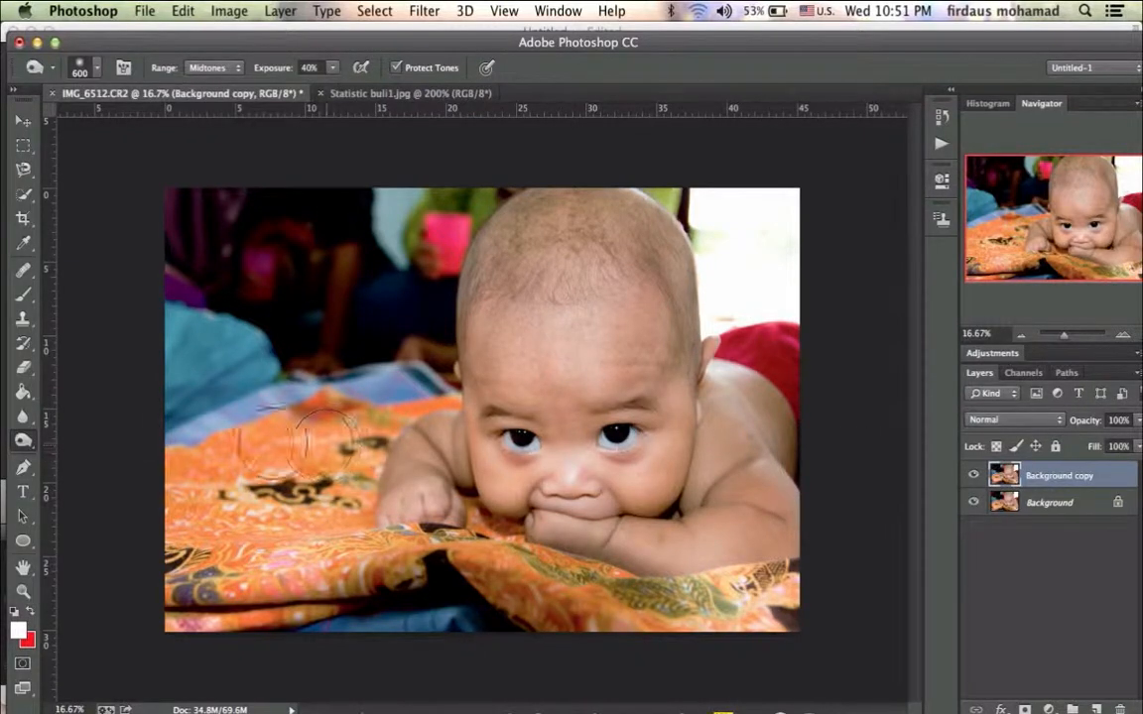
- Lighten the left side of the forehead, the hand on the cloth and the right forearm using the Dodge tool with brush size 600
{"action": "left_click", "coordinate": [23, 444]}
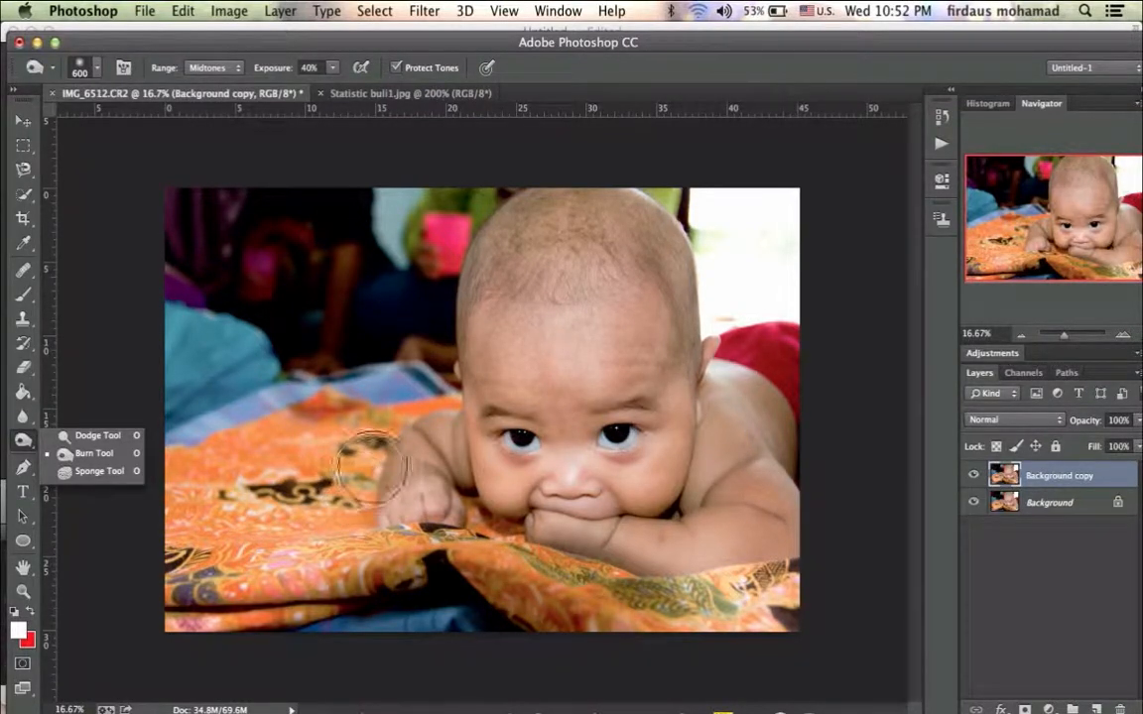
{"action": "left_click", "coordinate": [88, 438]}
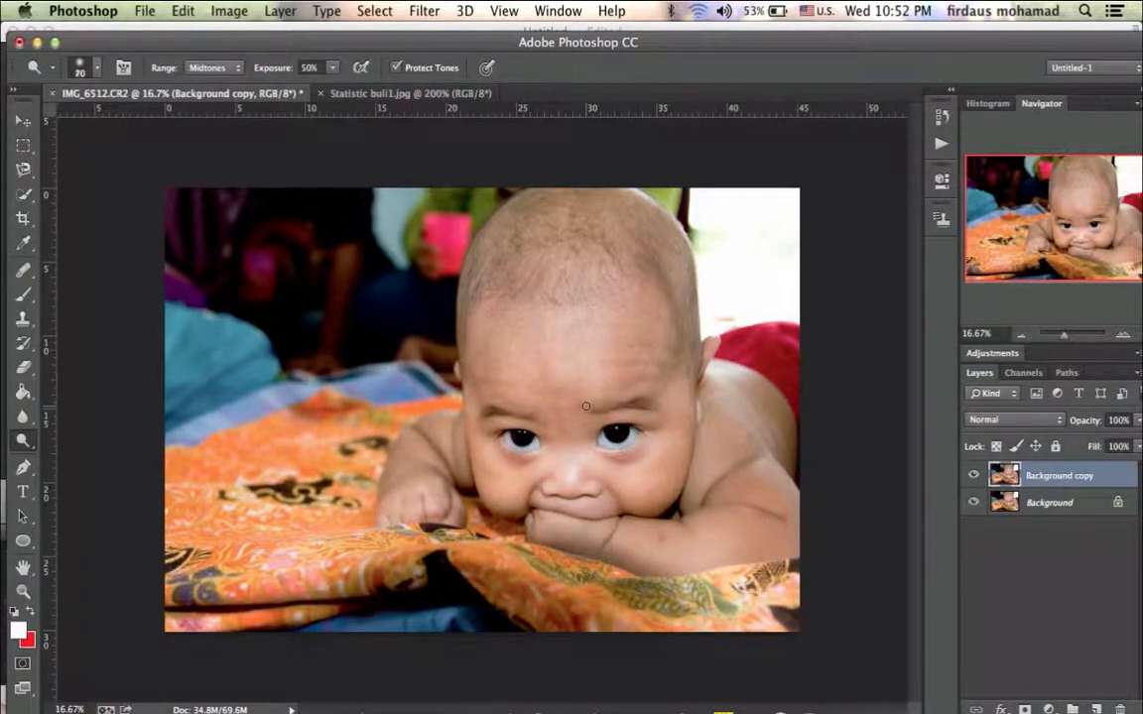
{"action": "key", "text": "bracketright"}
{"action": "key", "text": "bracketright"}
{"action": "key", "text": "bracketright"}
{"action": "key", "text": "bracketright"}
{"action": "key", "text": "bracketright"}
{"action": "key", "text": "bracketright"}
{"action": "key", "text": "bracketright"}
{"action": "key", "text": "bracketright"}
{"action": "key", "text": "bracketright"}
{"action": "key", "text": "bracketright"}
{"action": "key", "text": "bracketright"}
{"action": "key", "text": "bracketright"}
{"action": "left_click_drag", "start_coordinate": [490, 278], "coordinate": [481, 357]}
{"action": "left_click_drag", "start_coordinate": [408, 473], "coordinate": [420, 501]}
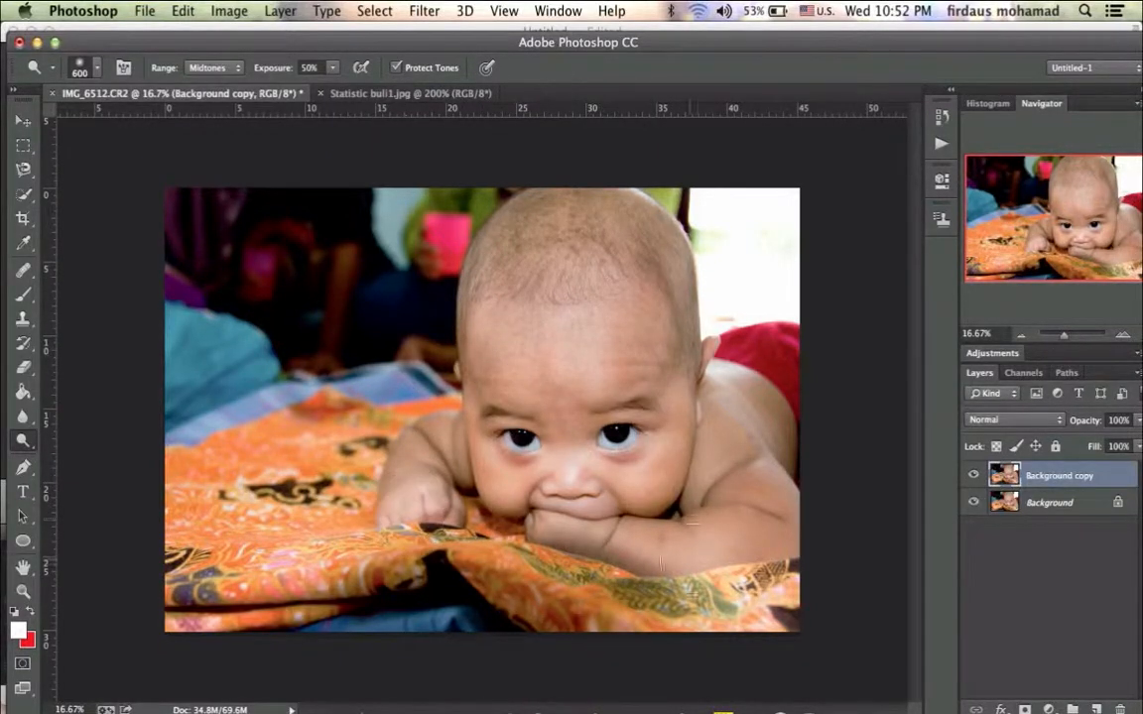
{"action": "left_click_drag", "start_coordinate": [762, 504], "coordinate": [789, 551]}
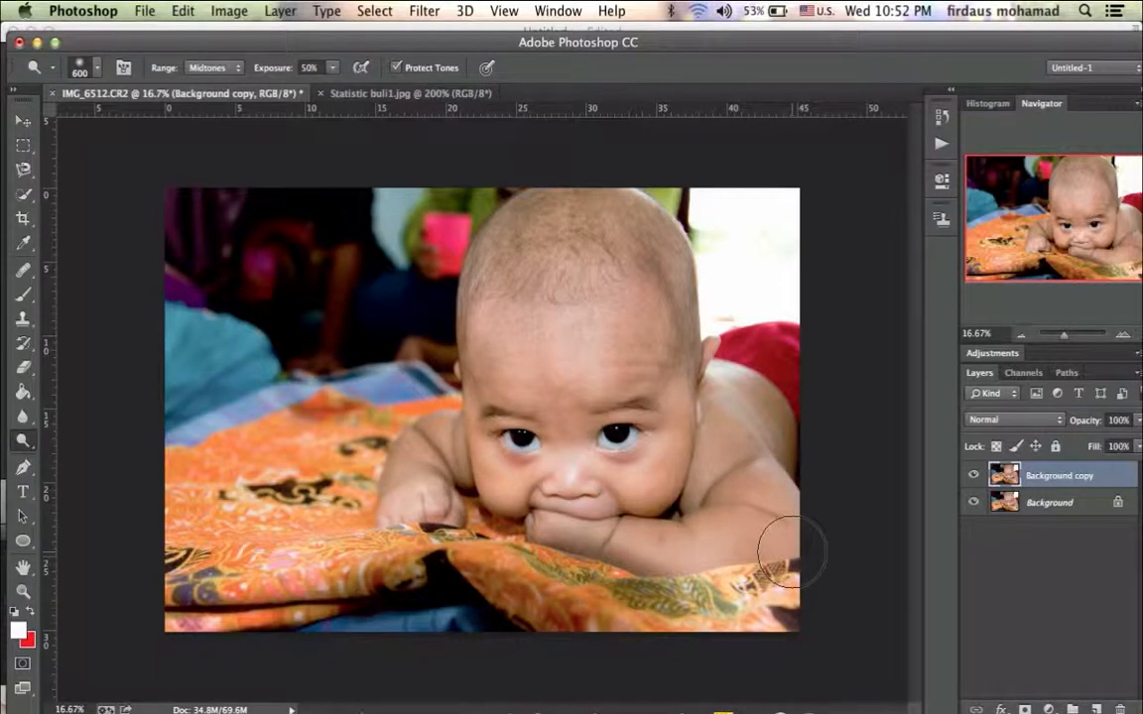
- Toggle the Background copy layer's visibility repeatedly to compare the dodged and burned photo with the original
{"action": "left_click", "coordinate": [974, 477]}
{"action": "left_click", "coordinate": [976, 478]}
{"action": "left_click", "coordinate": [976, 478]}
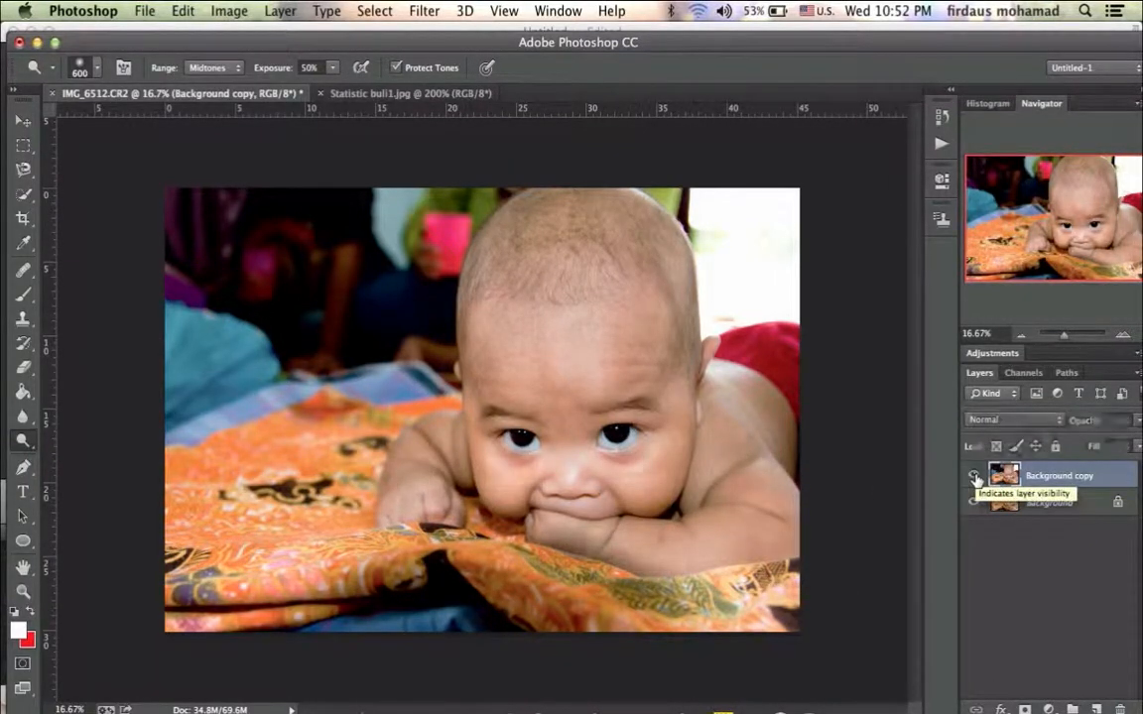
{"action": "left_click", "coordinate": [975, 478]}
{"action": "left_click", "coordinate": [976, 478]}
{"action": "left_click", "coordinate": [976, 479]}
{"action": "left_click", "coordinate": [975, 478]}
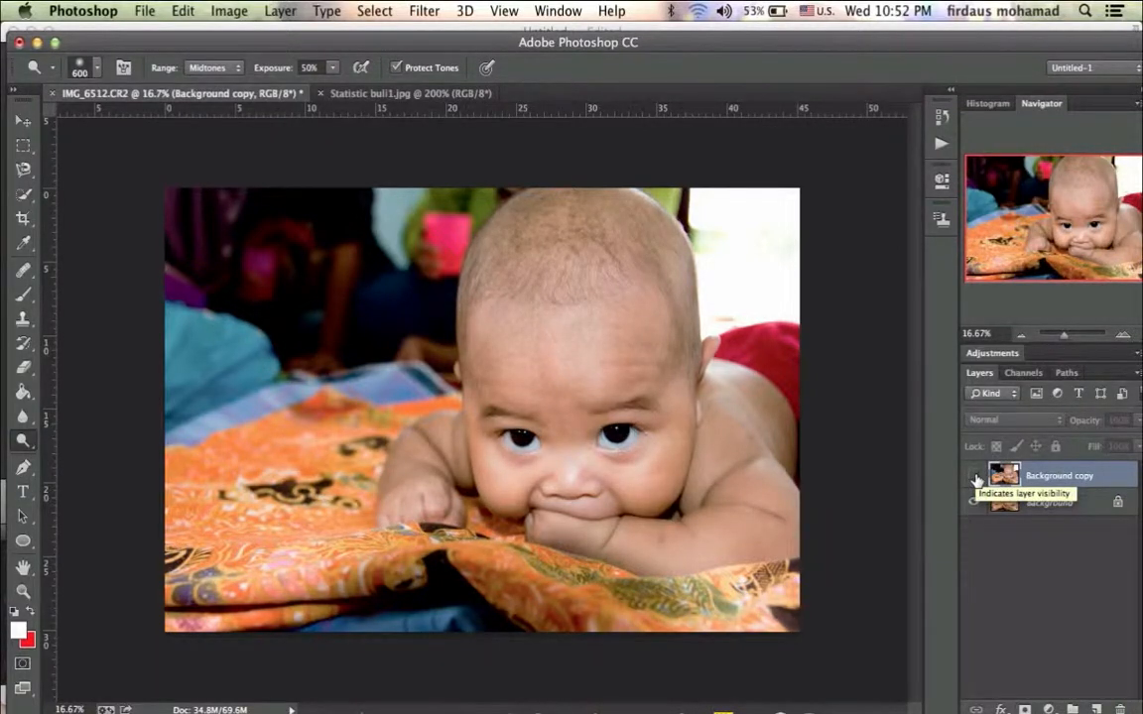
{"action": "left_click", "coordinate": [975, 478]}
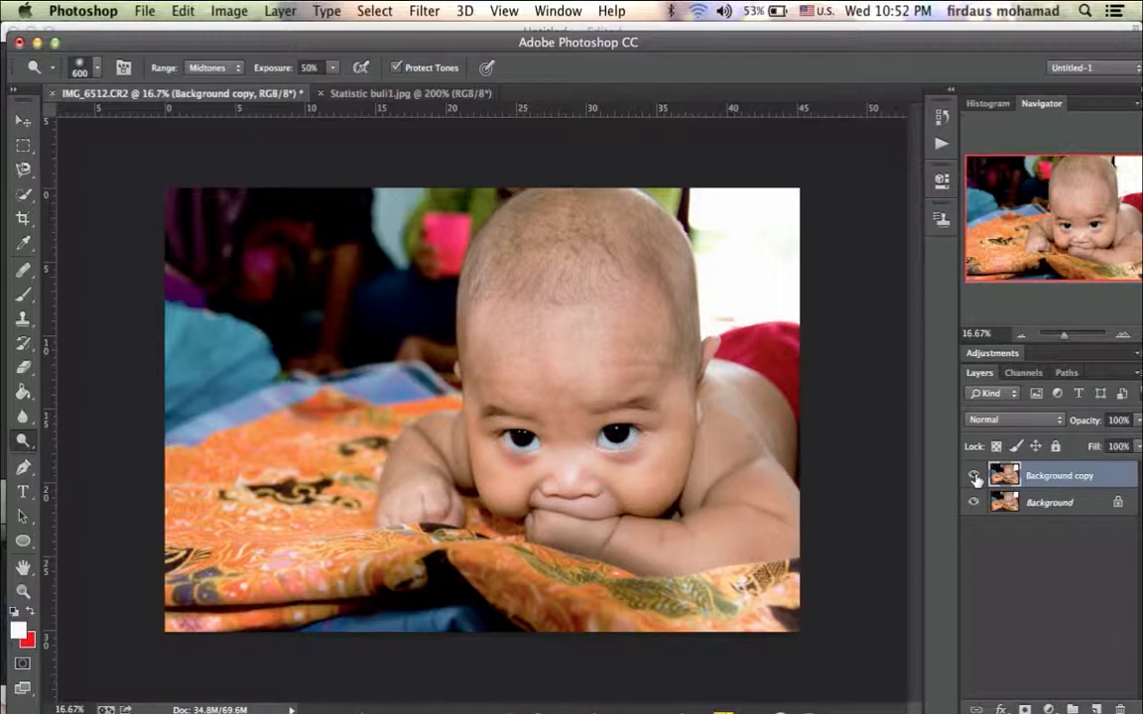
{"action": "left_click", "coordinate": [975, 478]}
{"action": "left_click", "coordinate": [975, 478]}
{"action": "left_click", "coordinate": [976, 478]}
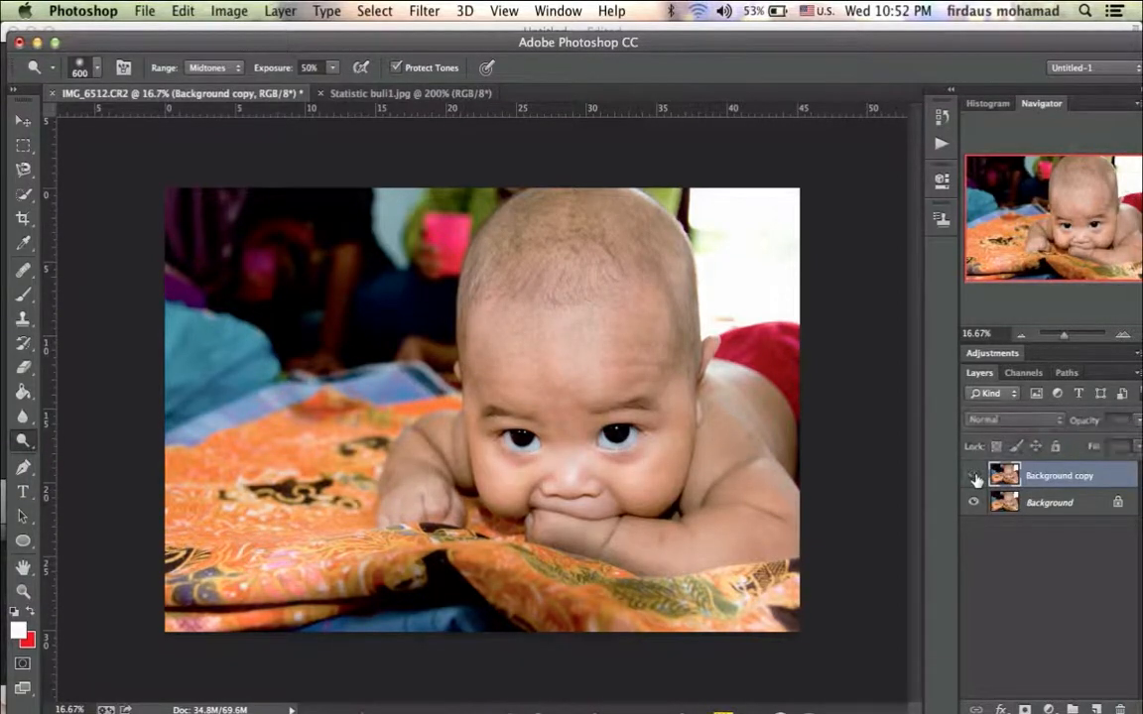
{"action": "left_click", "coordinate": [975, 478]}
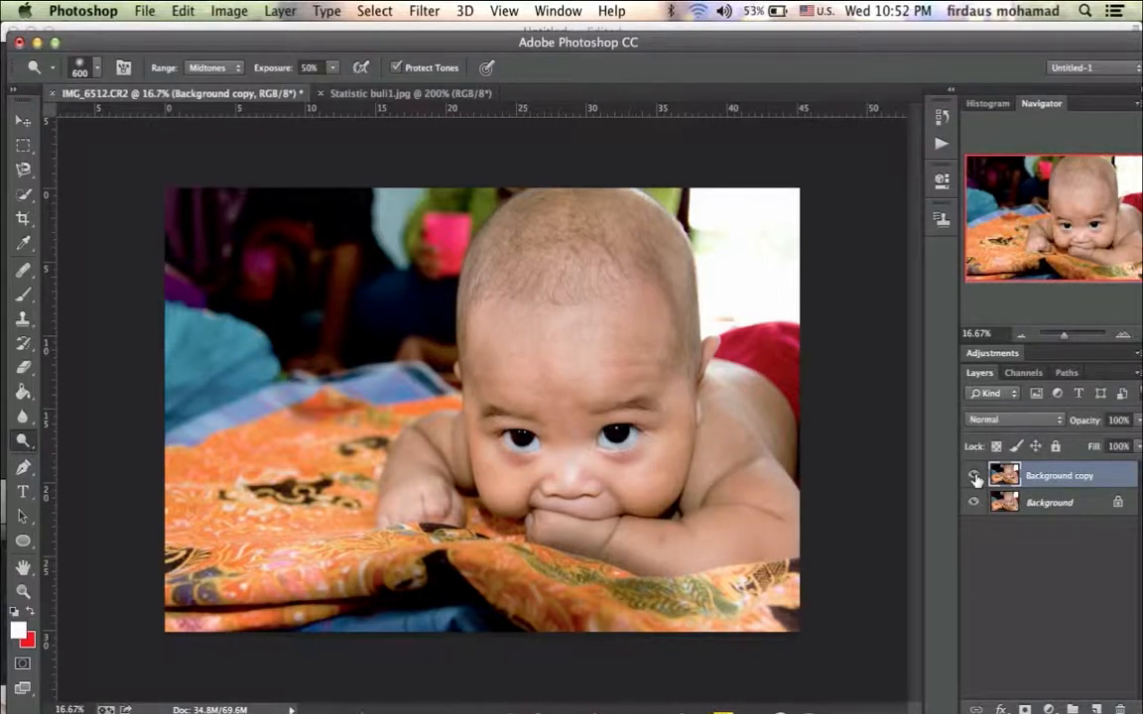
{"action": "left_click", "coordinate": [977, 480]}
{"action": "left_click", "coordinate": [976, 479]}
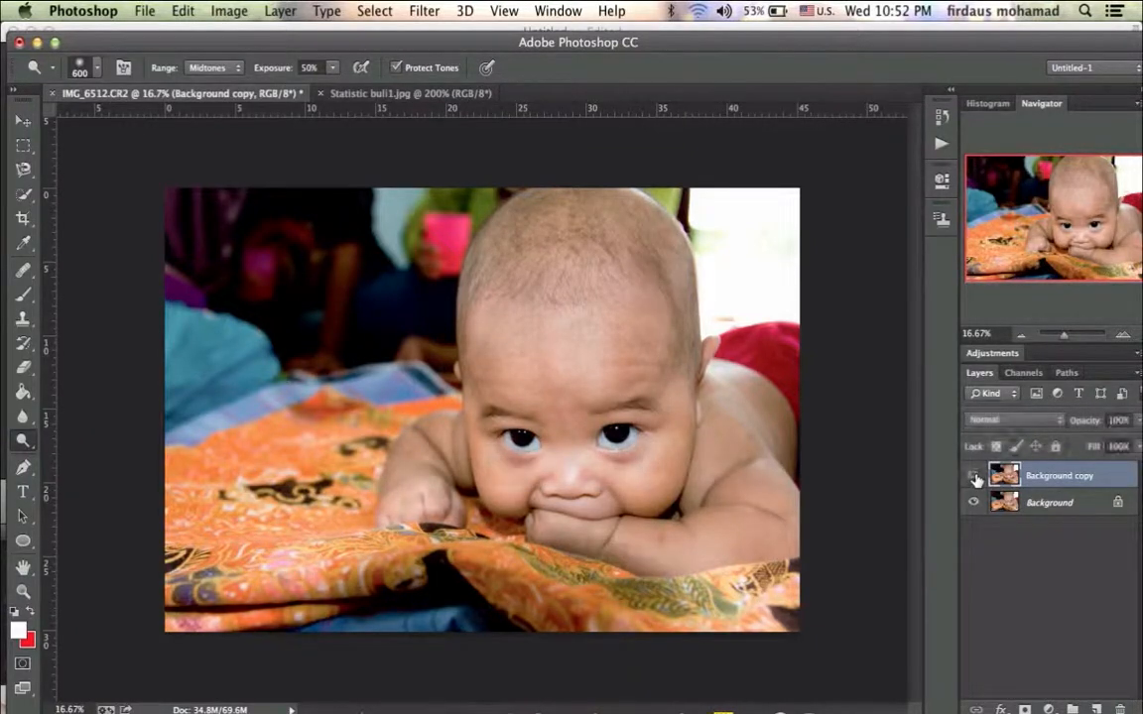
{"action": "left_click", "coordinate": [976, 479]}
{"action": "left_click", "coordinate": [976, 479]}
{"action": "left_click", "coordinate": [976, 479]}
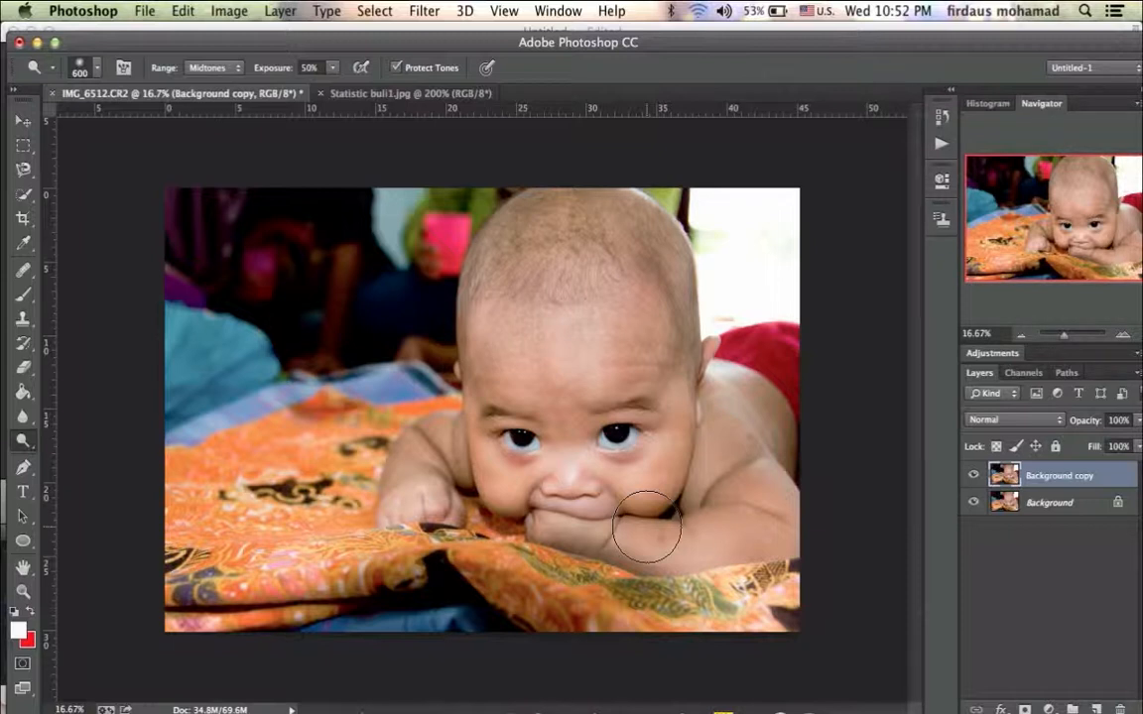
- Merge the Background copy layer into the Background and duplicate the merged Background layer
{"action": "key", "text": "super+e"}
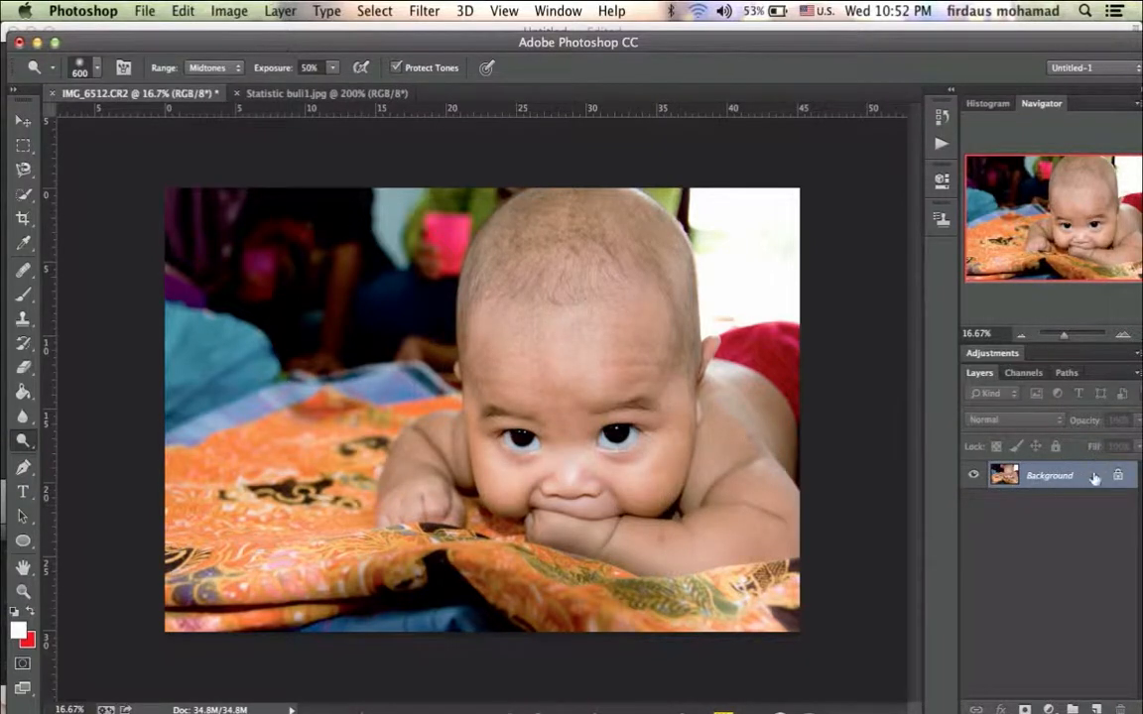
{"action": "left_click_drag", "start_coordinate": [1095, 479], "coordinate": [1098, 708]}
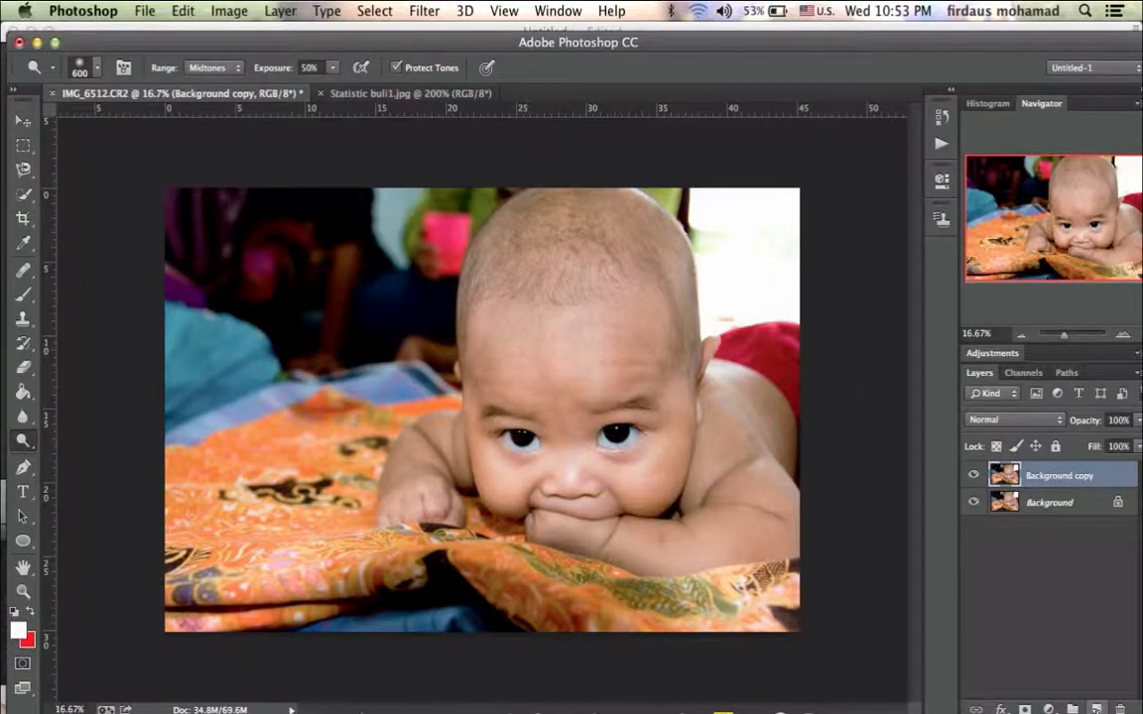
- Add a new layer above the Background copy and fill it with 50% Gray in Normal mode at 100% opacity
{"action": "left_click", "coordinate": [1097, 709]}
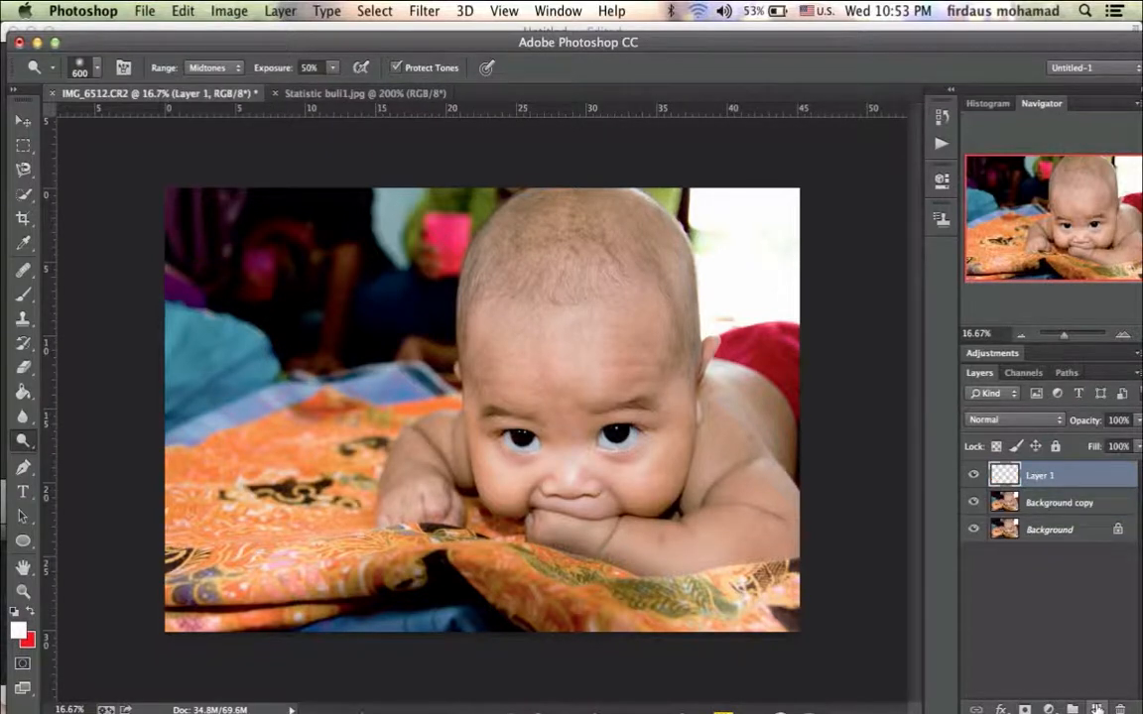
{"action": "double_click", "coordinate": [1037, 476]}
{"action": "left_click", "coordinate": [182, 12]}
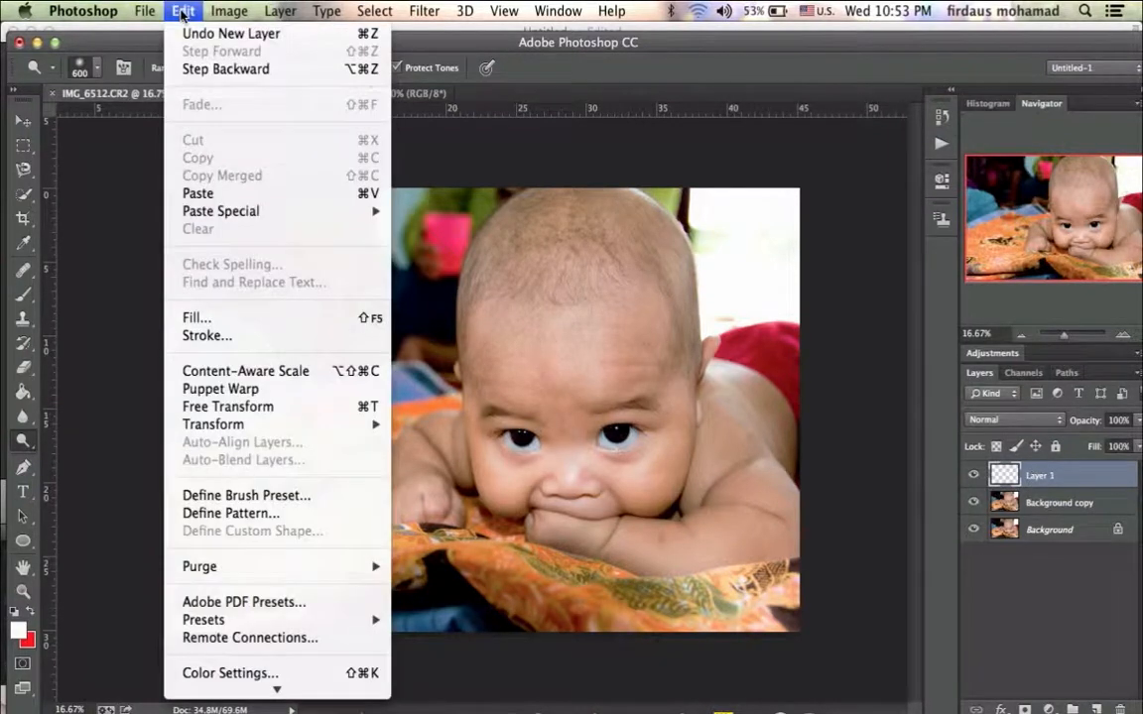
{"action": "left_click", "coordinate": [190, 318]}
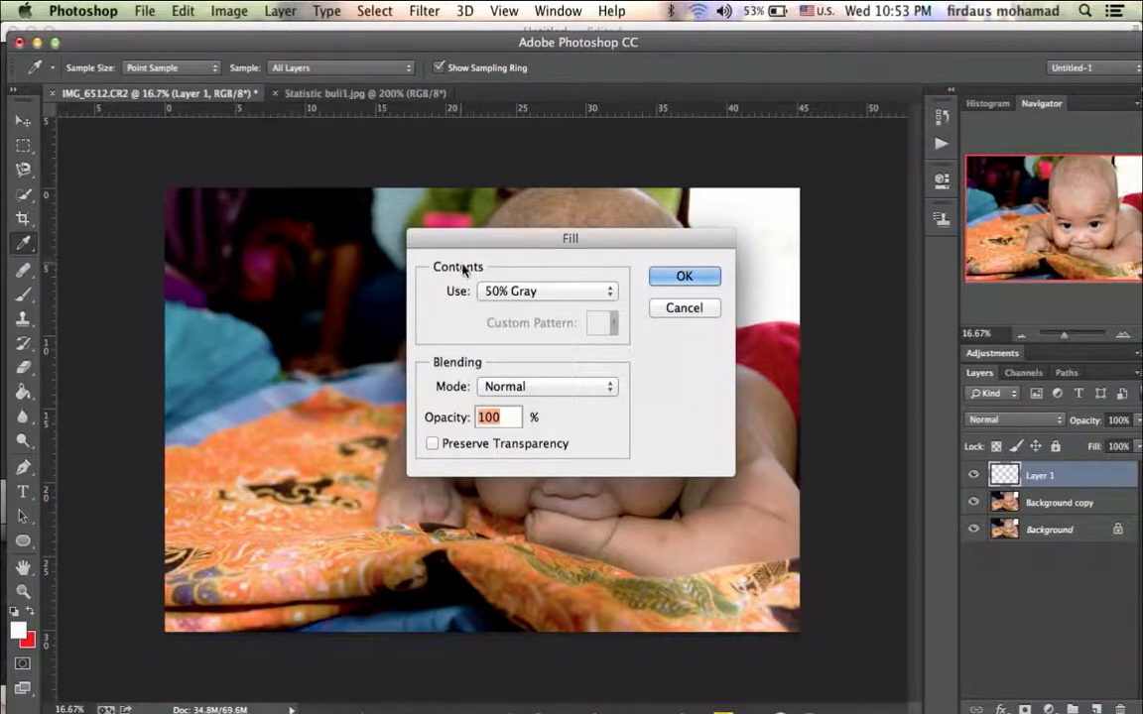
{"action": "left_click", "coordinate": [517, 296]}
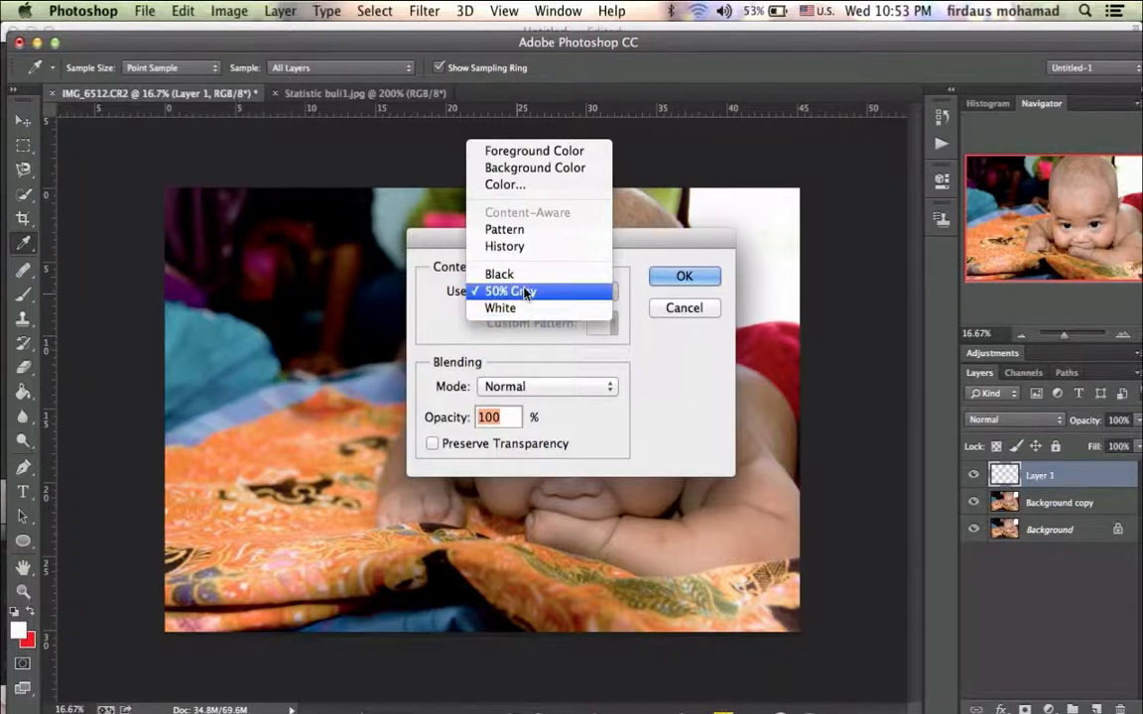
{"action": "left_click", "coordinate": [526, 293]}
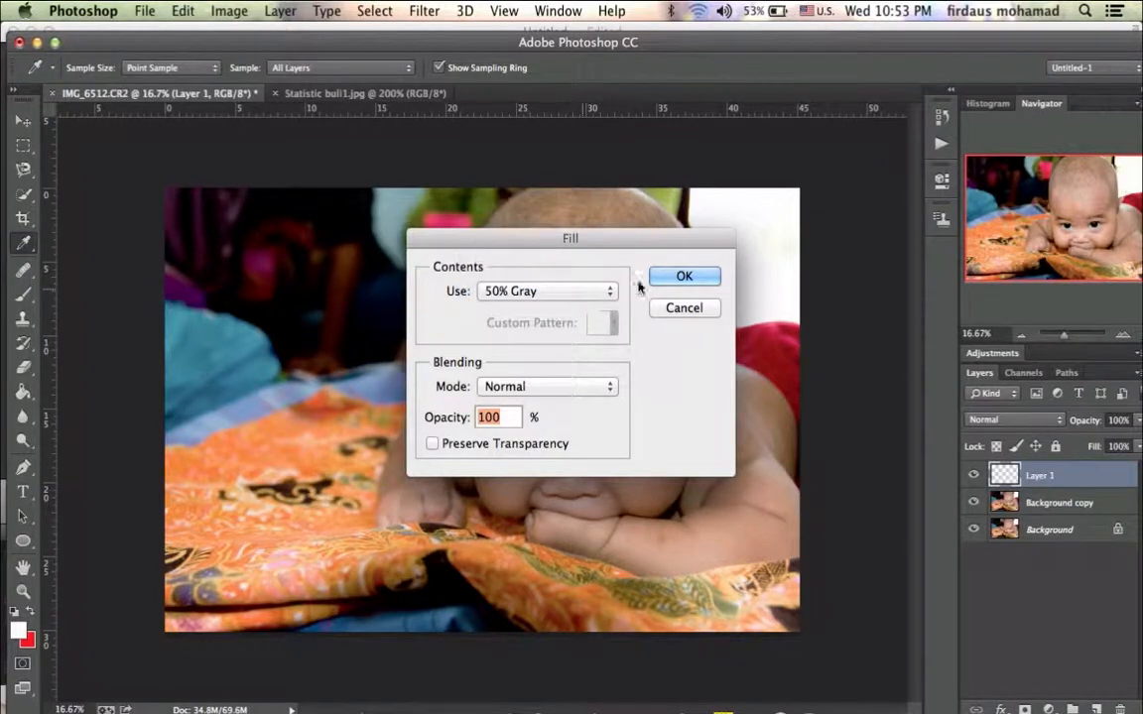
{"action": "left_click", "coordinate": [698, 284]}
- Set the gray layer's blending mode to Overlay
{"action": "key", "text": "o"}
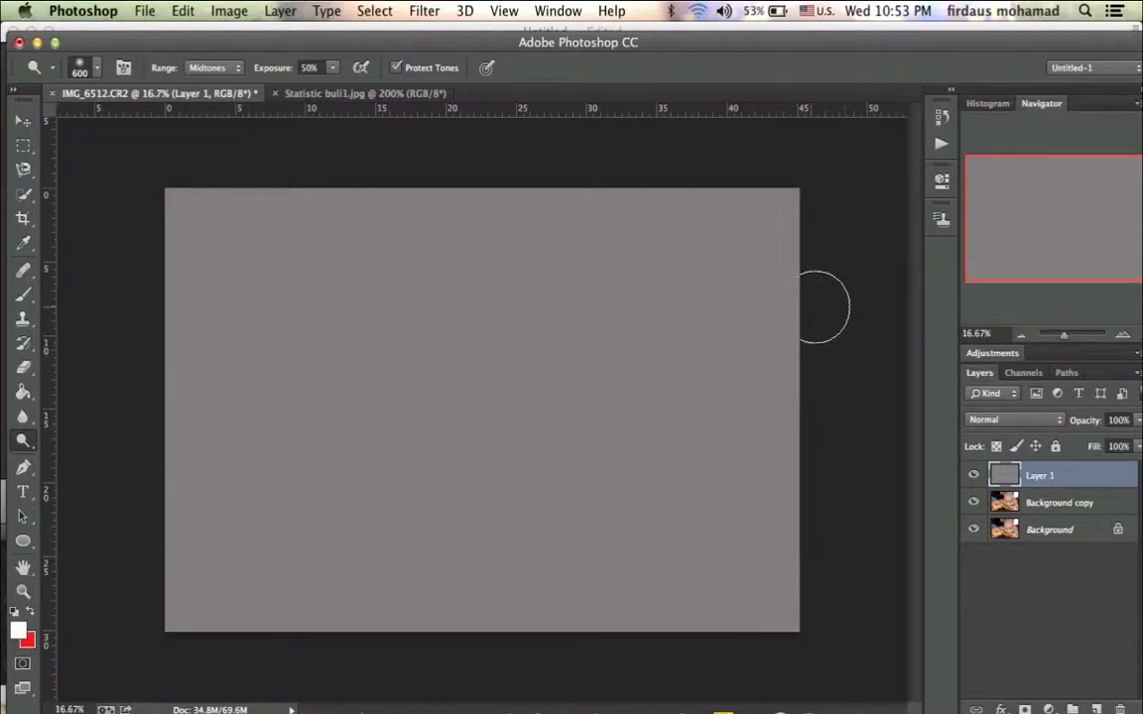
{"action": "left_click", "coordinate": [1032, 423]}
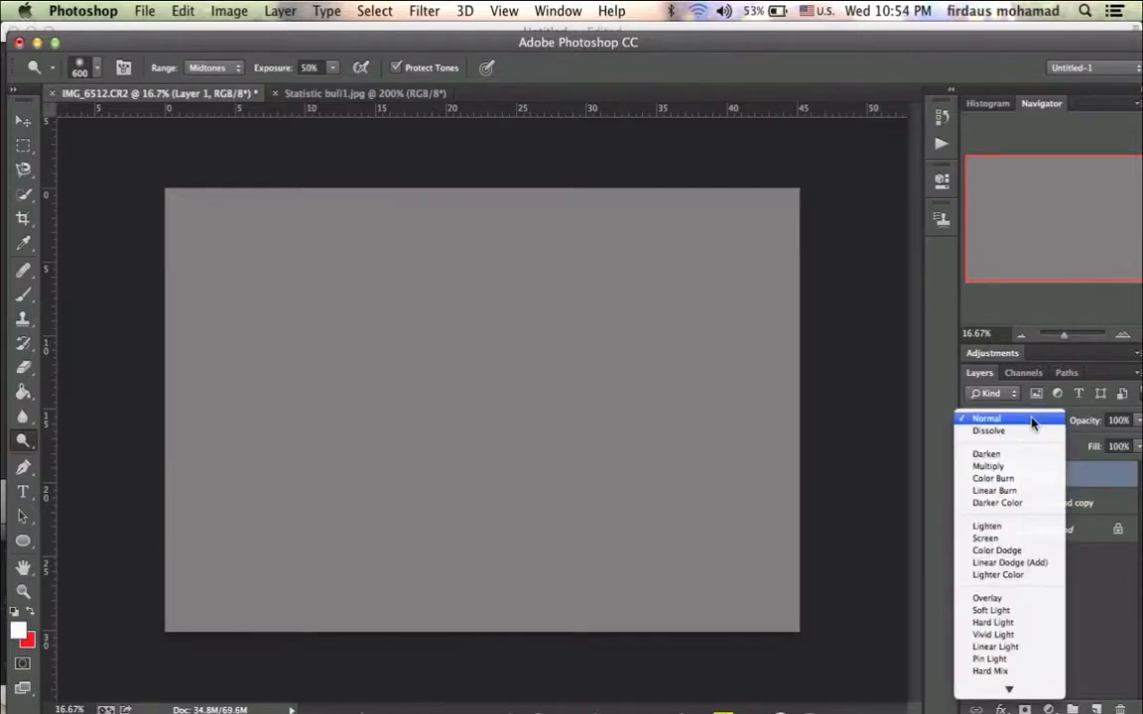
{"action": "left_click", "coordinate": [997, 599]}
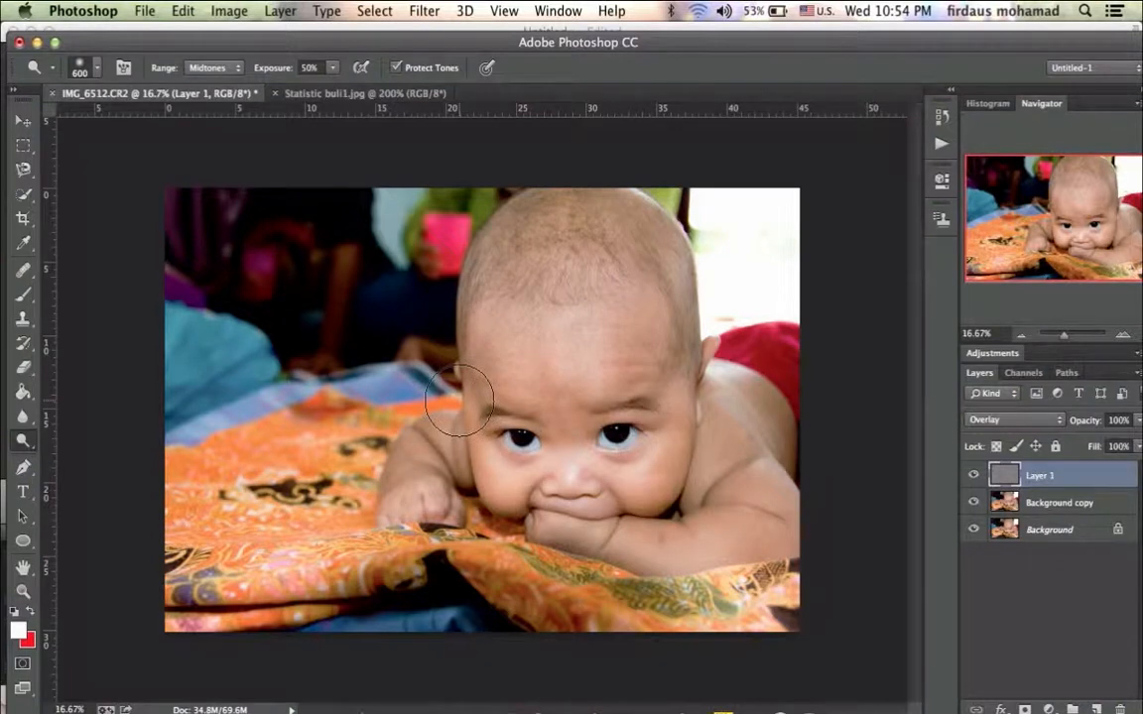
- Darken both cheeks, the right upper arm and the right side of the forehead on the gray layer using the Burn tool
{"action": "left_click", "coordinate": [28, 443]}
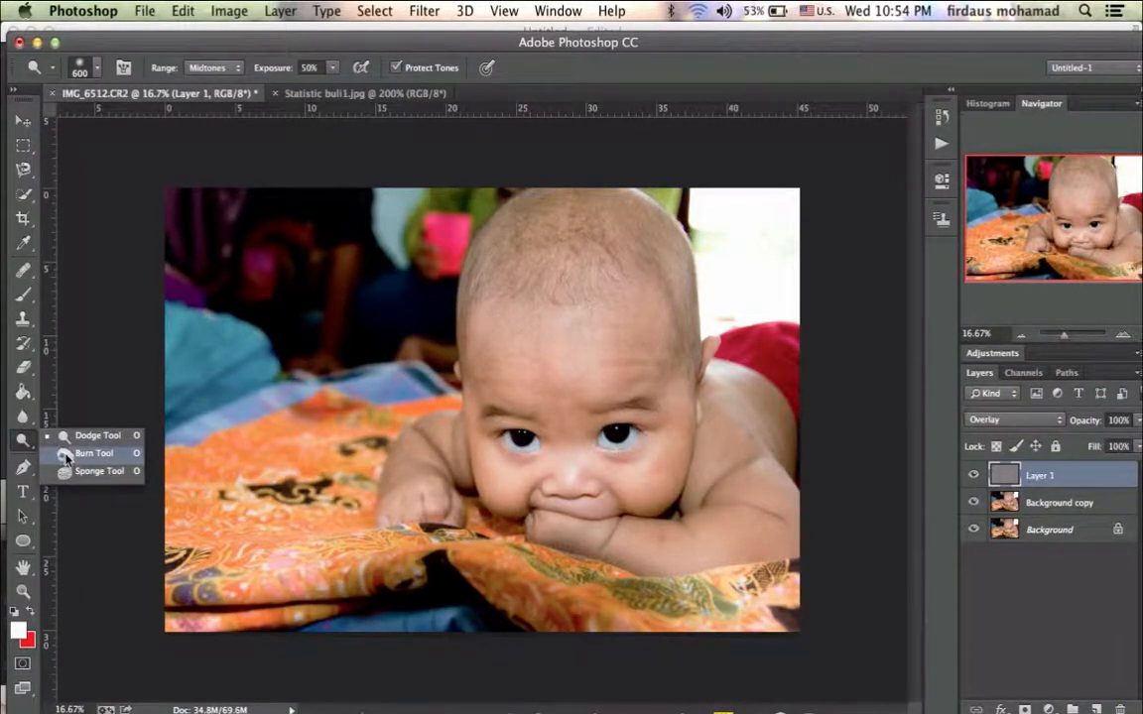
{"action": "left_click", "coordinate": [66, 455]}
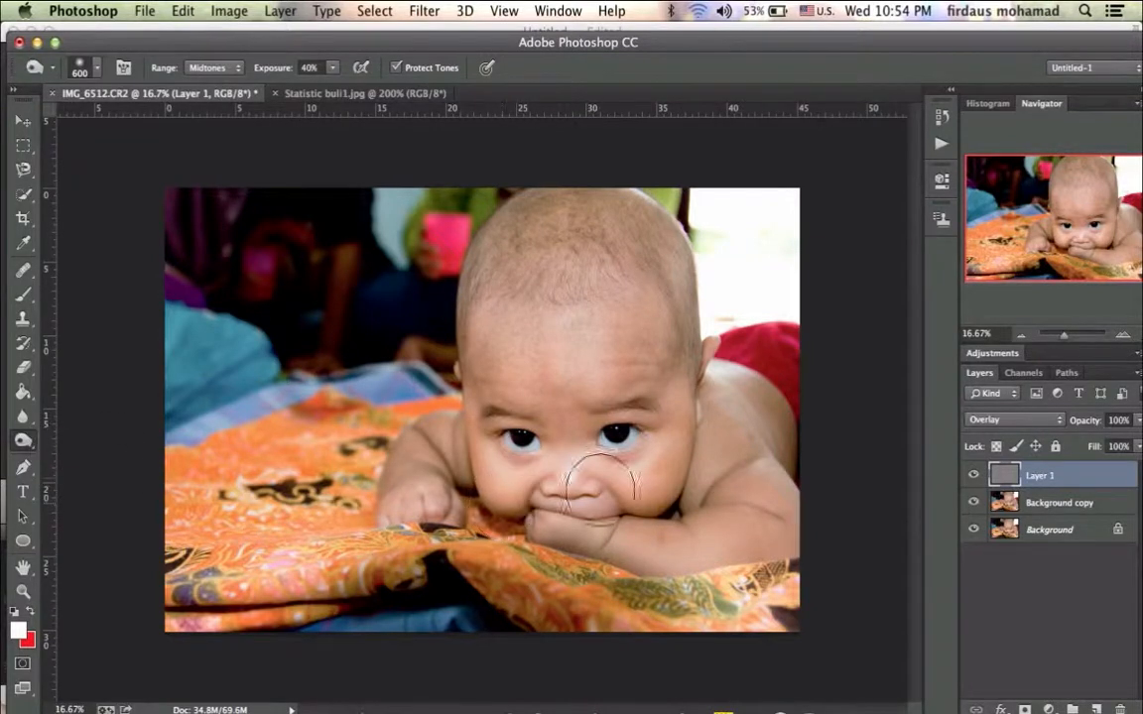
{"action": "left_click_drag", "start_coordinate": [659, 469], "coordinate": [631, 481]}
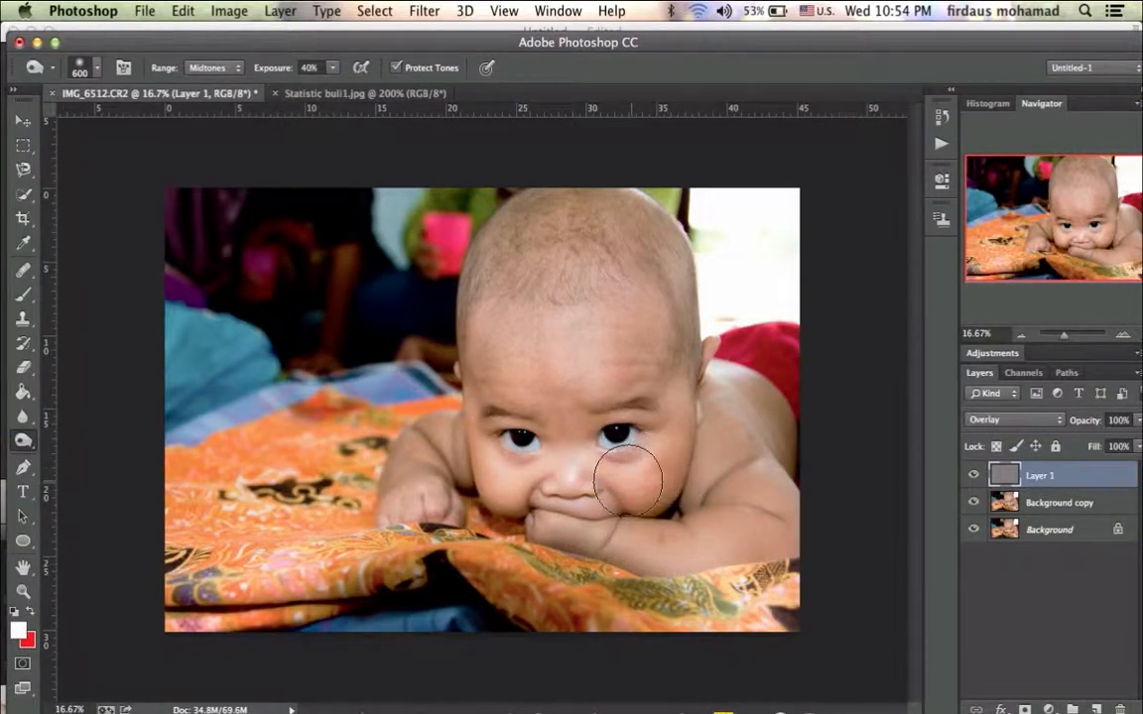
{"action": "mouse_move", "coordinate": [506, 463]}
{"action": "left_mouse_down"}
{"action": "mouse_move", "coordinate": [494, 462]}
{"action": "mouse_move", "coordinate": [536, 483]}
{"action": "left_mouse_up"}
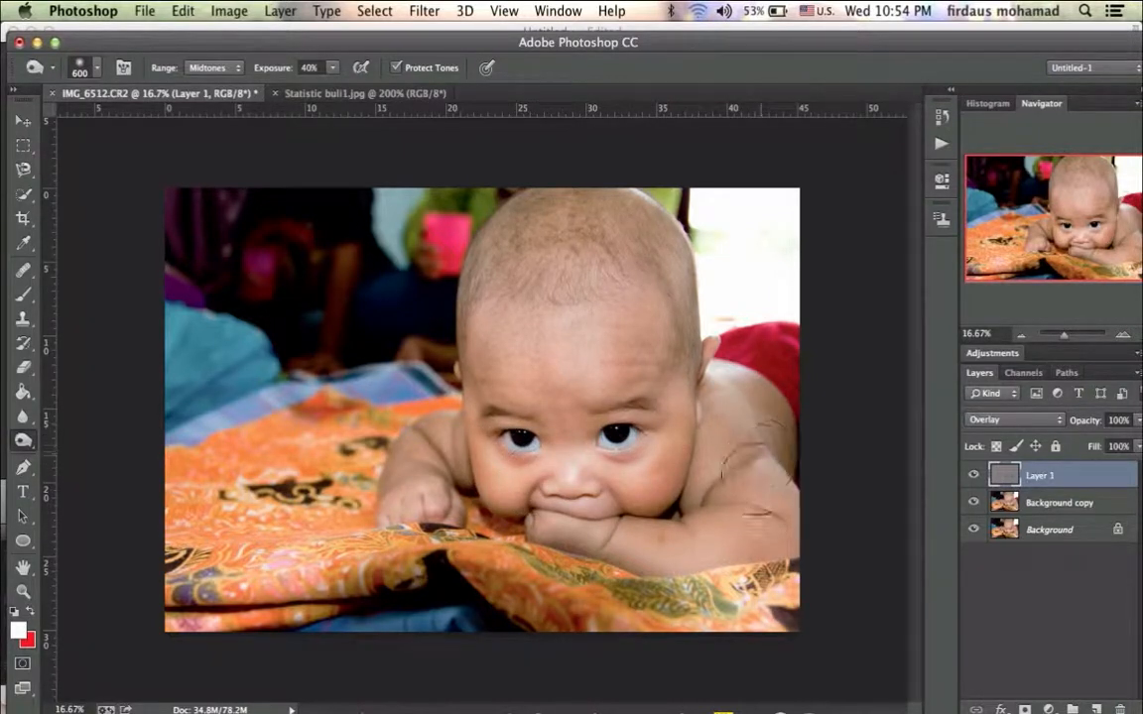
{"action": "left_click_drag", "start_coordinate": [755, 478], "coordinate": [745, 520]}
{"action": "left_click_drag", "start_coordinate": [640, 265], "coordinate": [677, 335]}
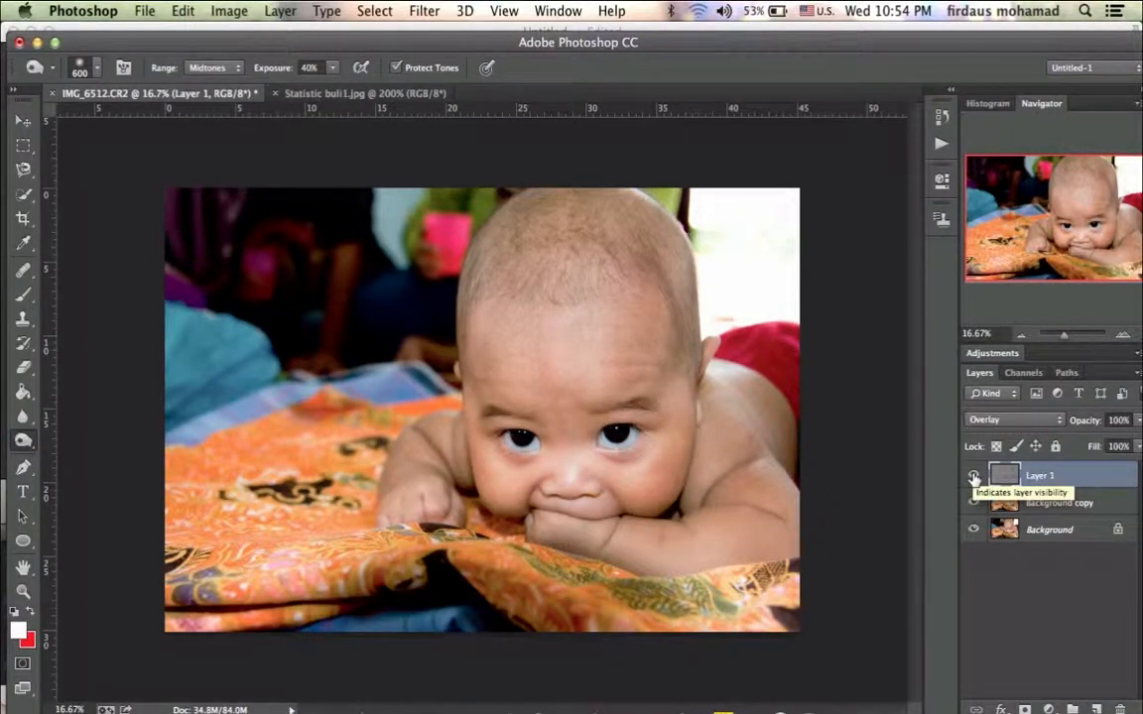
- Toggle the gray Layer 1's visibility to compare the burned areas with the photo underneath
{"action": "left_click", "coordinate": [974, 477]}
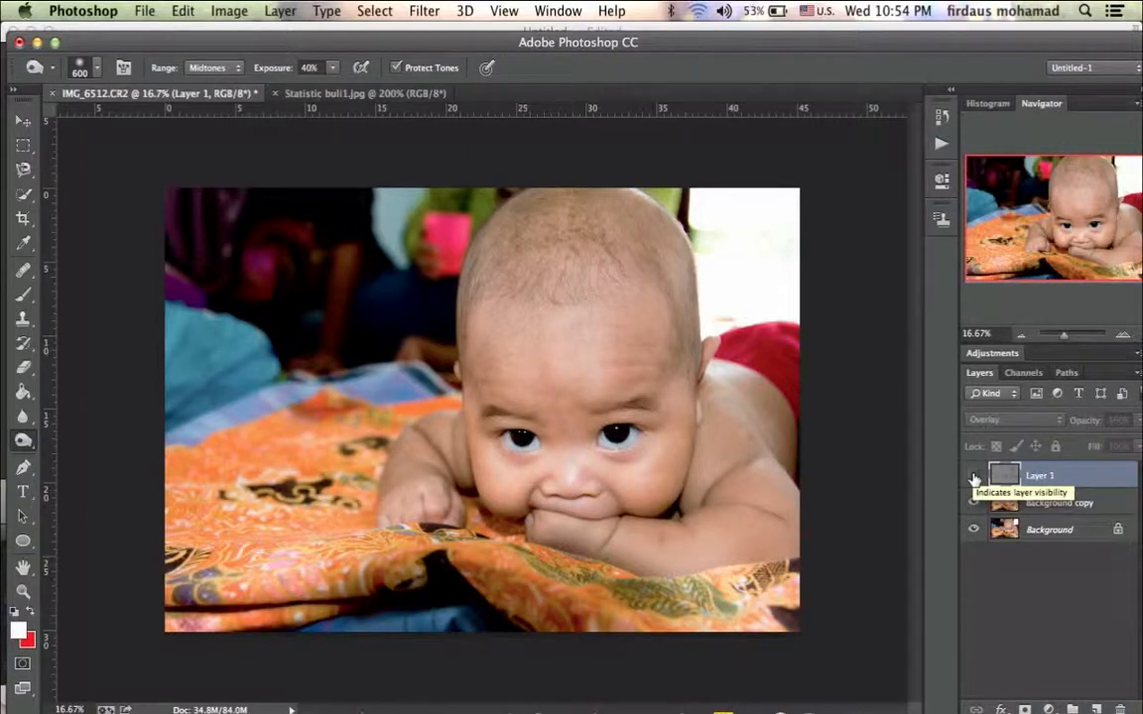
{"action": "left_click", "coordinate": [973, 476]}
{"action": "left_click", "coordinate": [973, 476]}
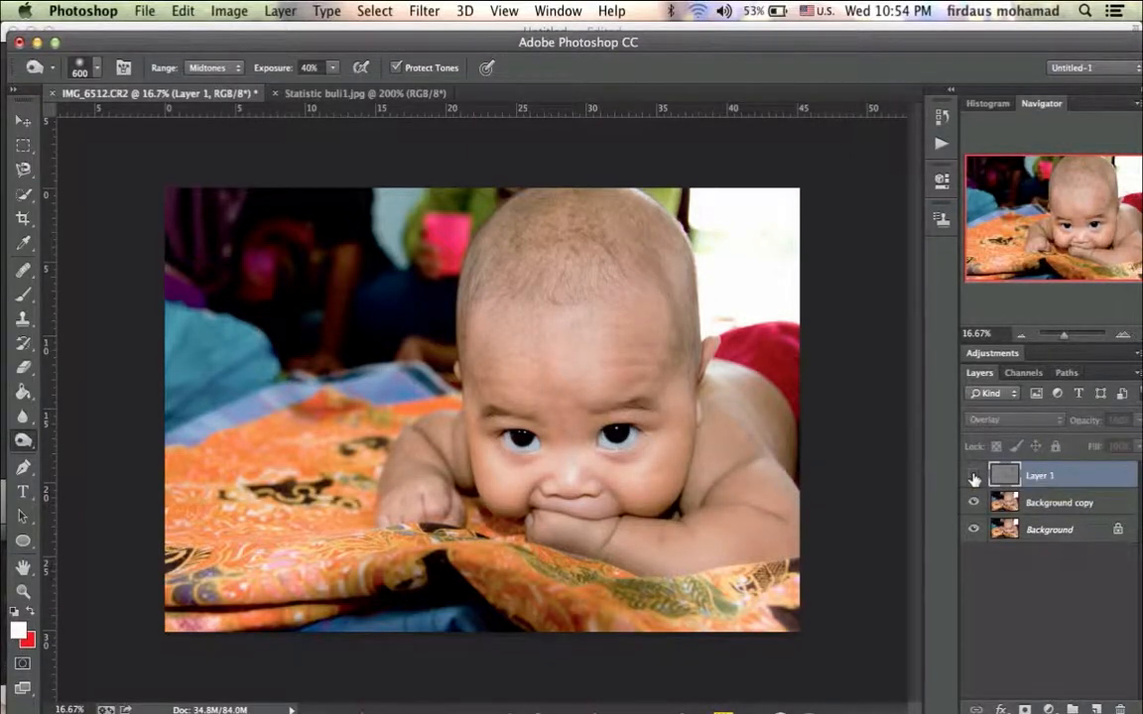
{"action": "left_click", "coordinate": [973, 477]}
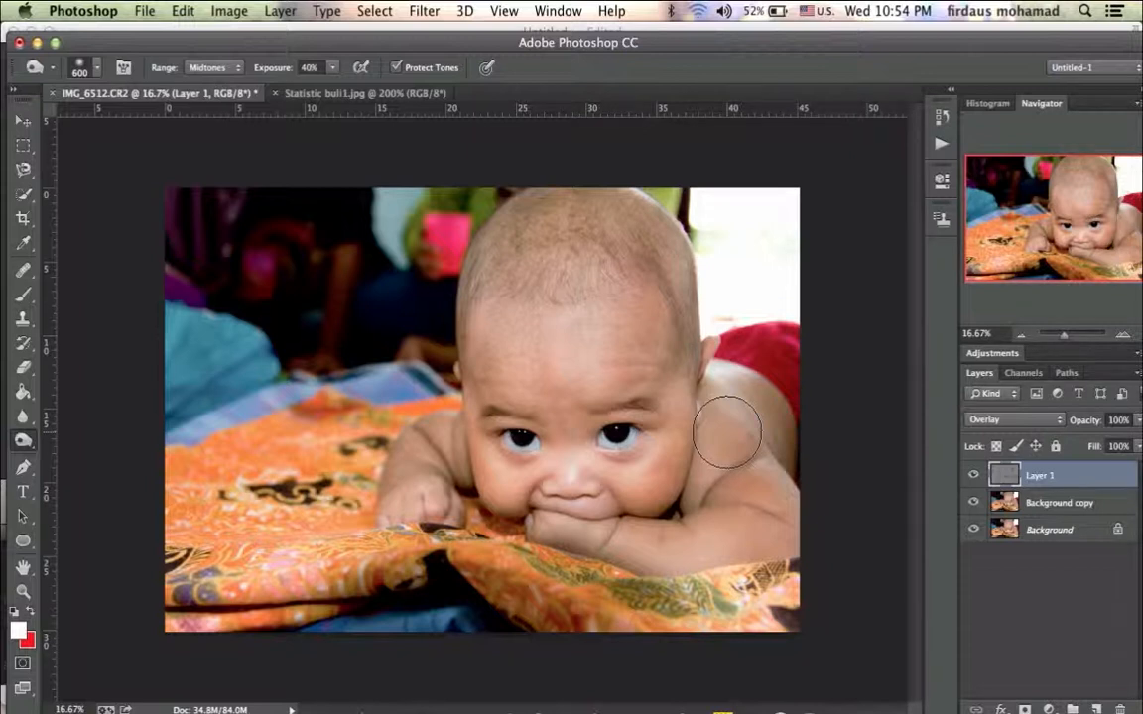
- Try burning the side of the face and the head directly on the Background copy layer
{"action": "left_click", "coordinate": [1040, 506]}
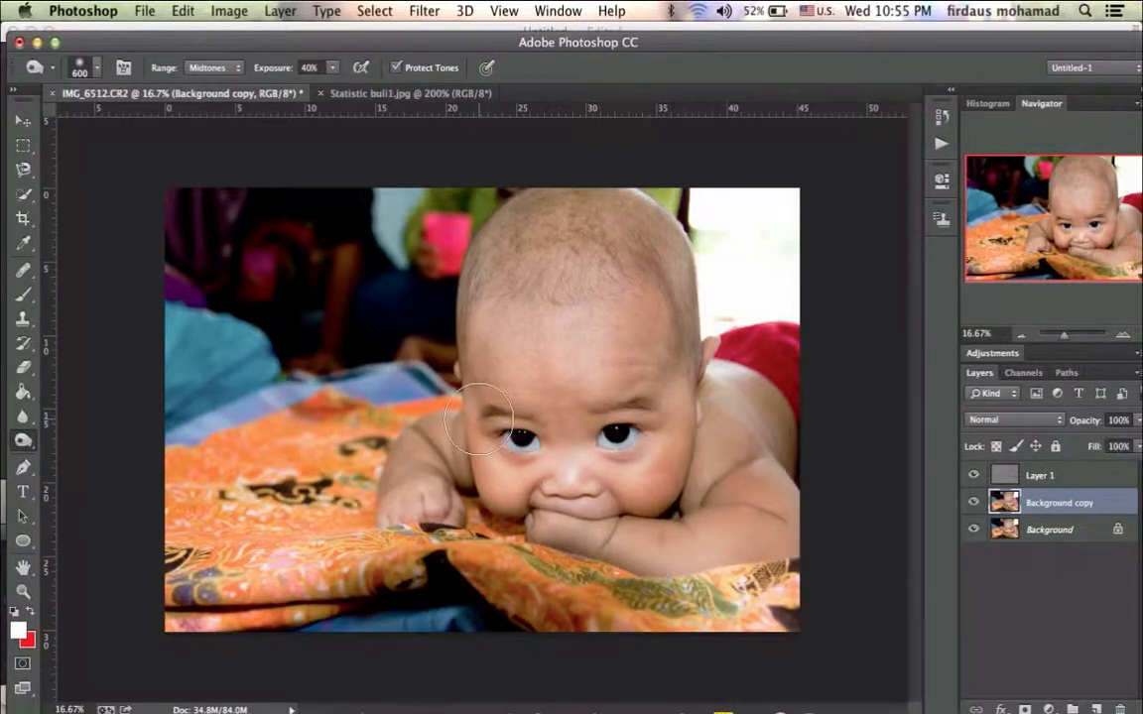
{"action": "mouse_move", "coordinate": [468, 428]}
{"action": "left_mouse_down"}
{"action": "mouse_move", "coordinate": [442, 468]}
{"action": "mouse_move", "coordinate": [433, 453]}
{"action": "mouse_move", "coordinate": [485, 430]}
{"action": "left_mouse_up"}
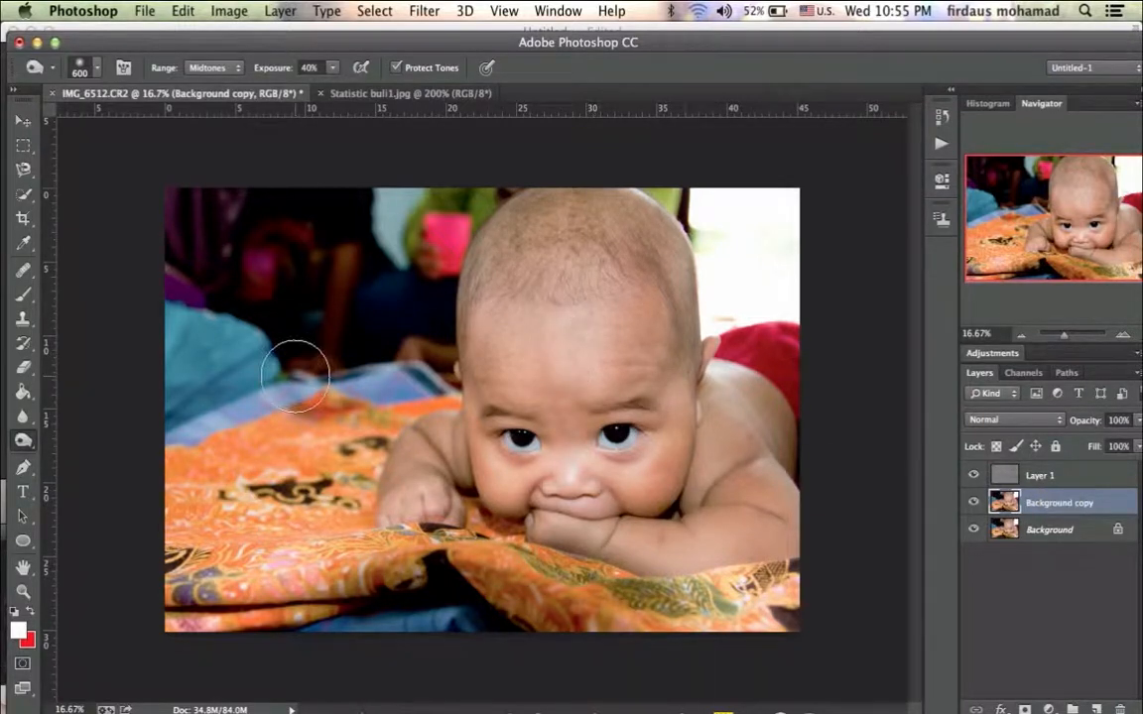
{"action": "left_click", "coordinate": [22, 440]}
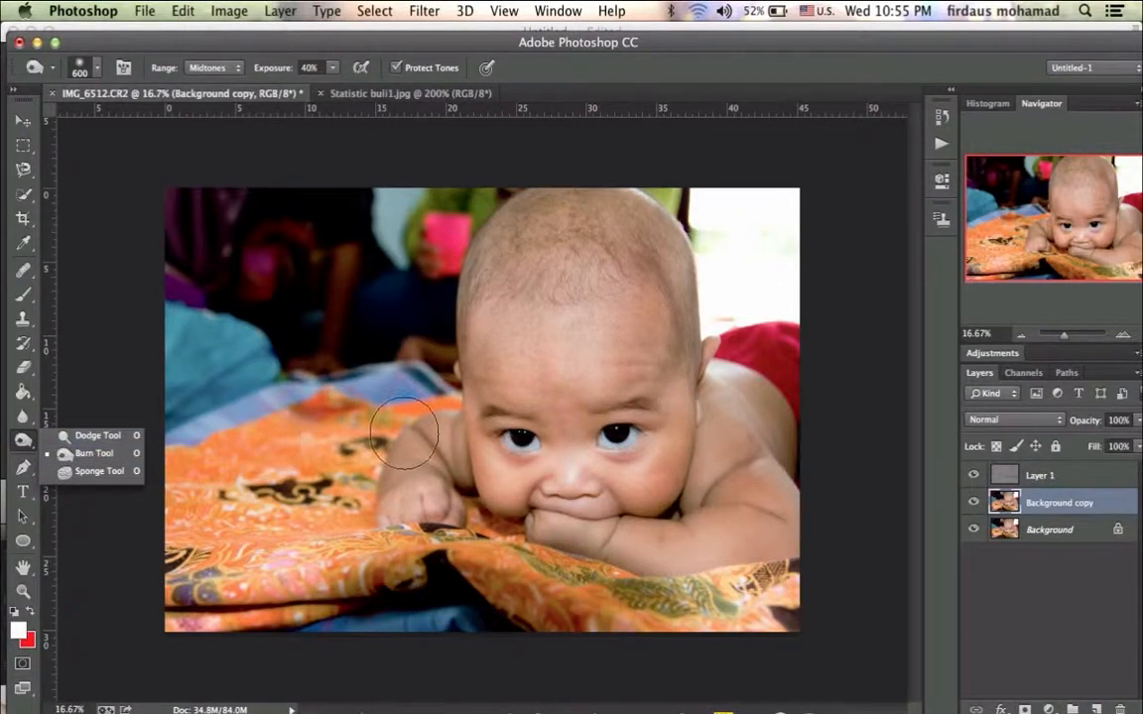
{"action": "left_click", "coordinate": [473, 424]}
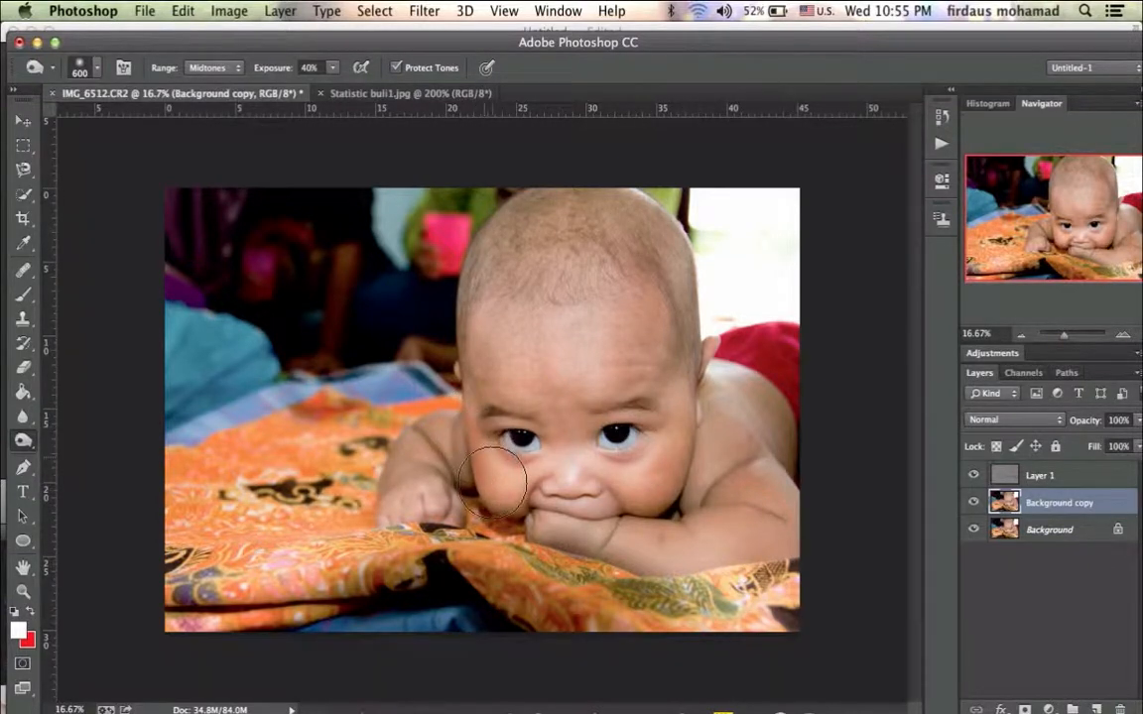
{"action": "mouse_move", "coordinate": [680, 375]}
{"action": "left_mouse_down"}
{"action": "mouse_move", "coordinate": [671, 481]}
{"action": "mouse_move", "coordinate": [657, 491]}
{"action": "mouse_move", "coordinate": [605, 362]}
{"action": "mouse_move", "coordinate": [639, 273]}
{"action": "mouse_move", "coordinate": [624, 248]}
{"action": "mouse_move", "coordinate": [549, 254]}
{"action": "left_mouse_up"}
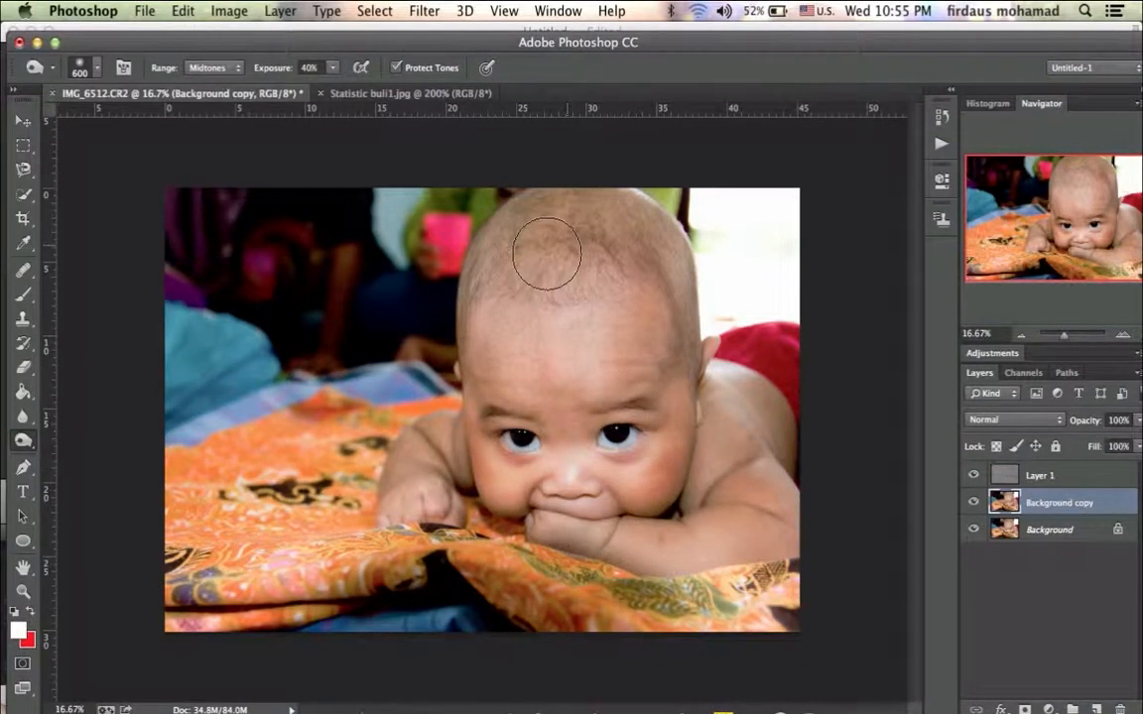
- Try painting white over the left eye and cheek on the Background copy layer with the Brush at 33% opacity, and undo some strokes
{"action": "left_click", "coordinate": [24, 296]}
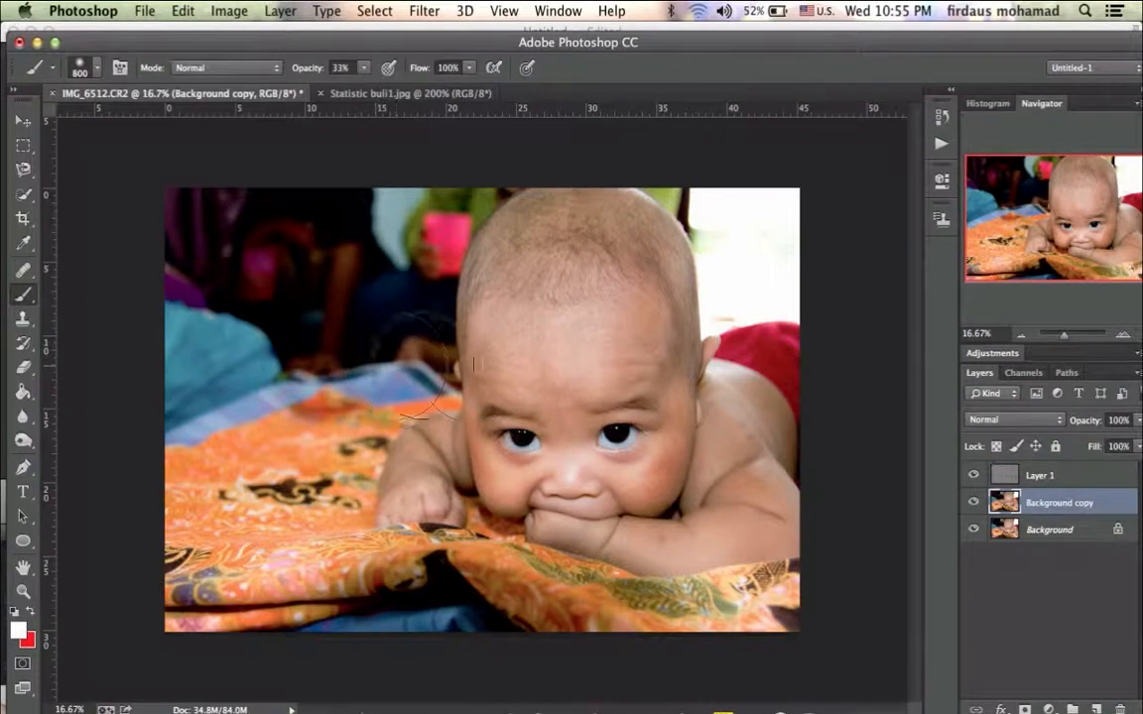
{"action": "mouse_move", "coordinate": [495, 364]}
{"action": "left_mouse_down"}
{"action": "mouse_move", "coordinate": [492, 460]}
{"action": "mouse_move", "coordinate": [479, 396]}
{"action": "mouse_move", "coordinate": [489, 462]}
{"action": "mouse_move", "coordinate": [479, 377]}
{"action": "mouse_move", "coordinate": [489, 447]}
{"action": "mouse_move", "coordinate": [502, 413]}
{"action": "mouse_move", "coordinate": [482, 424]}
{"action": "left_mouse_up"}
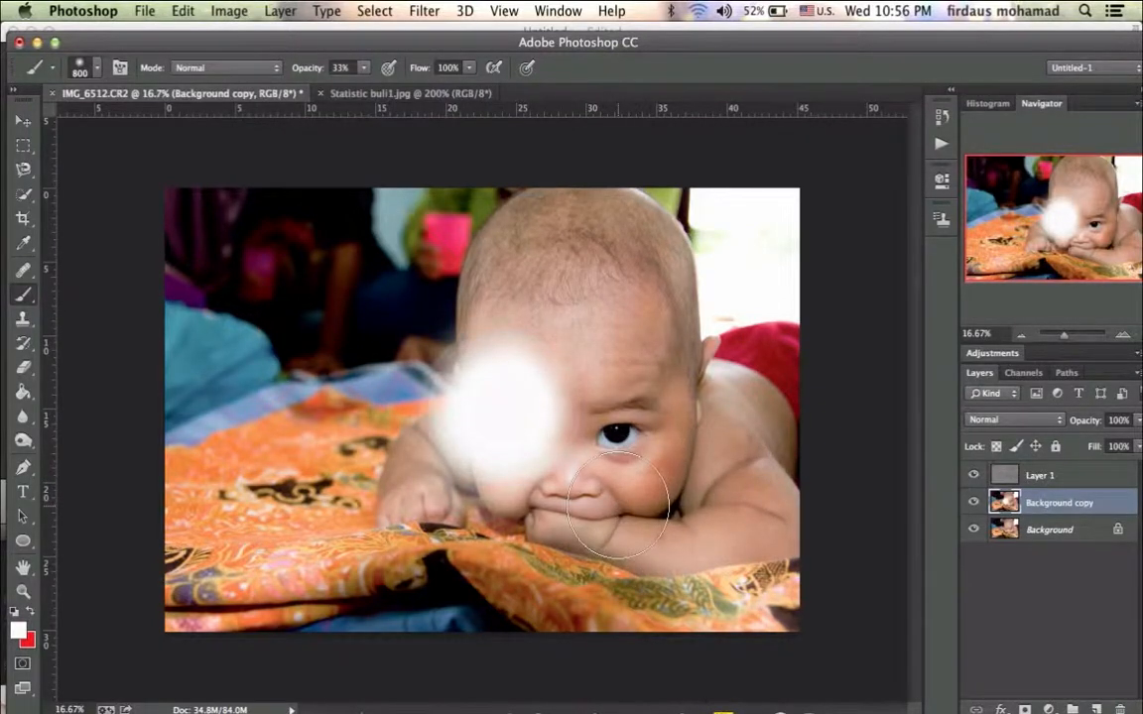
{"action": "key", "text": "alt+super+z"}
{"action": "key", "text": "alt+super+z"}
{"action": "key", "text": "alt+super+z"}
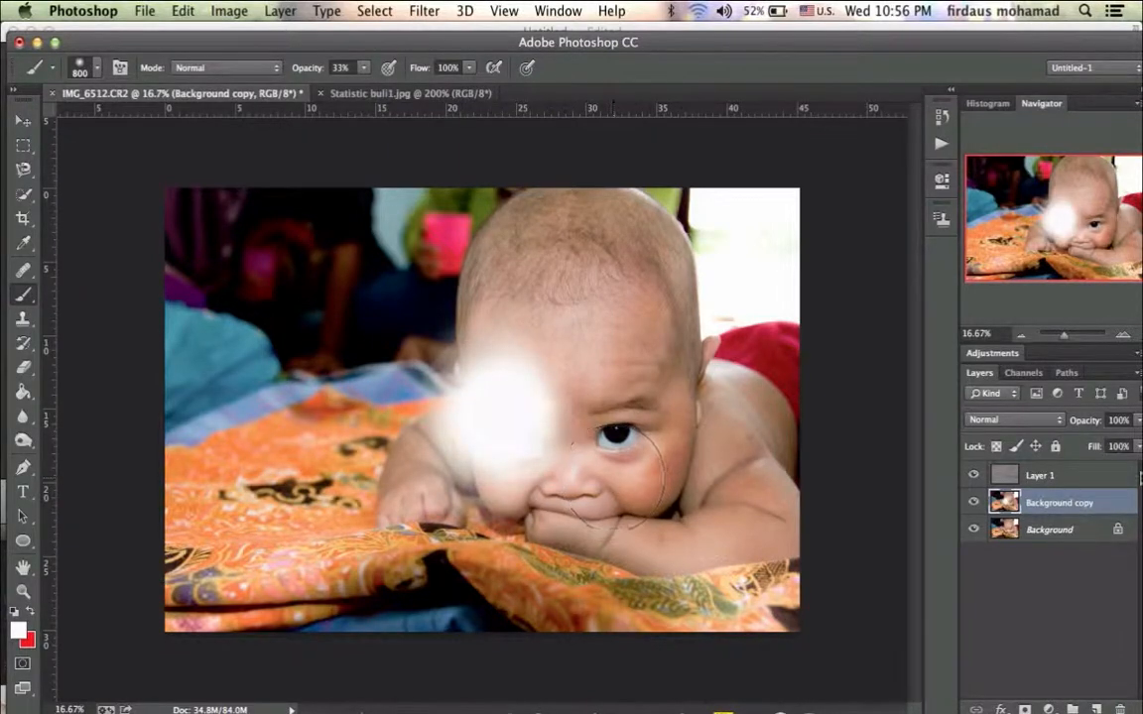
- Delete the painted Background copy layer and replace it with a fresh duplicate of the Background layer
{"action": "key", "text": "Delete"}
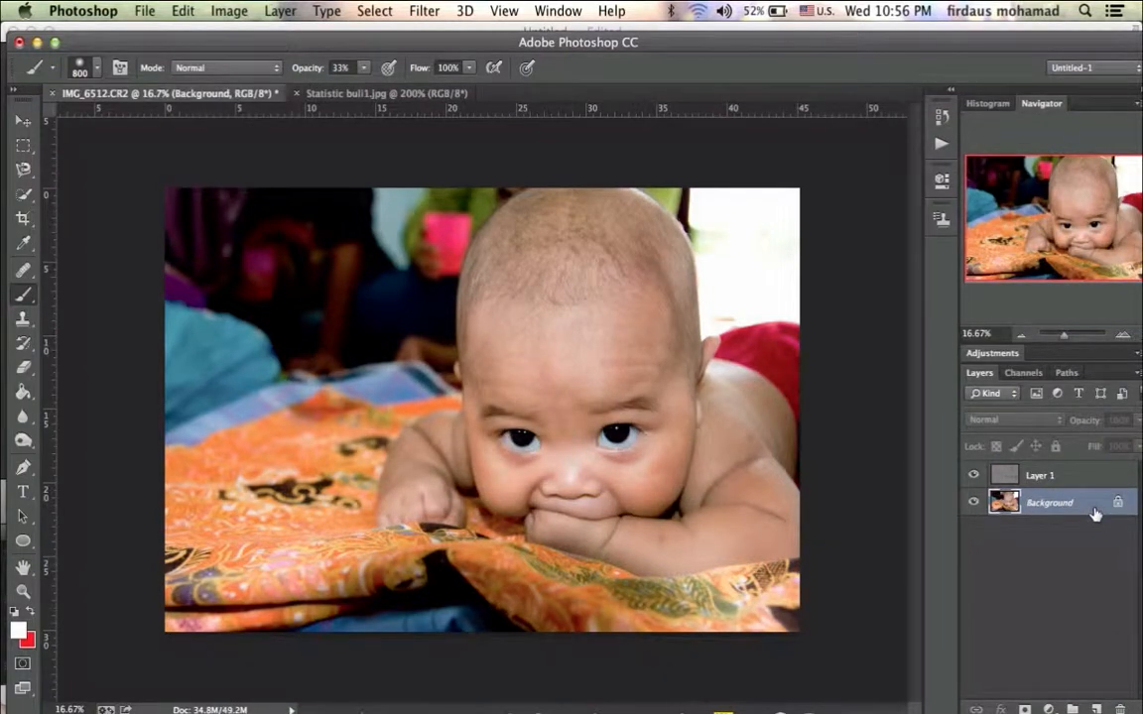
{"action": "left_click_drag", "start_coordinate": [1110, 513], "coordinate": [1096, 710]}
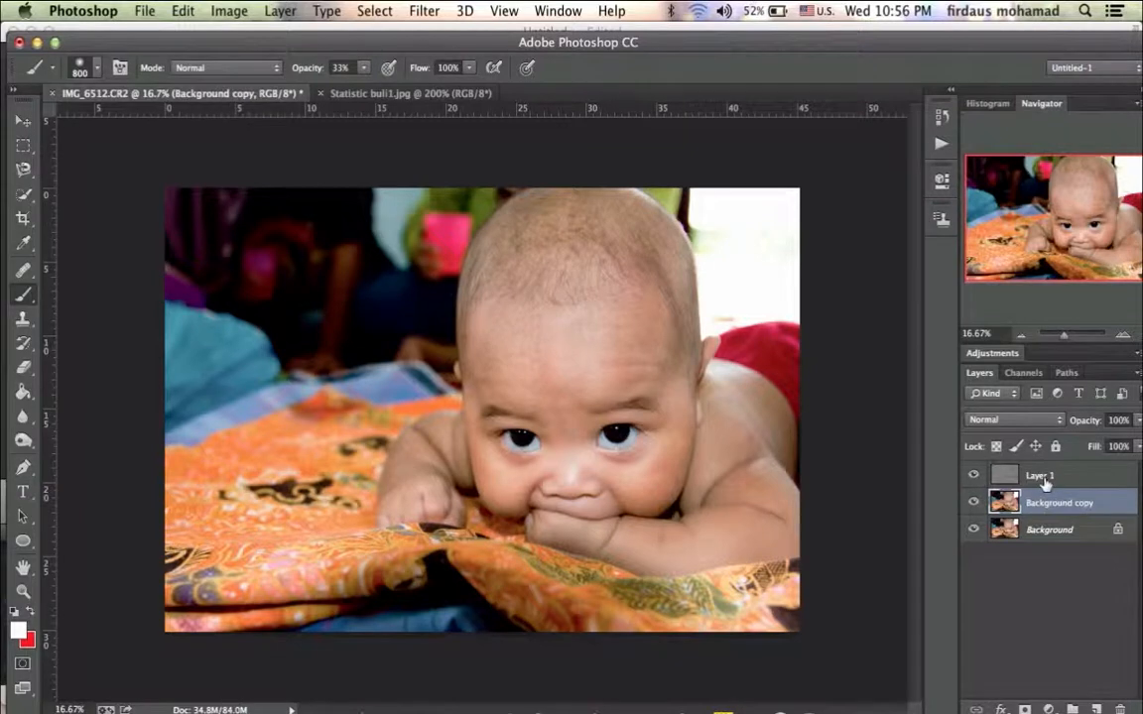
- Lighten the right cheek by painting white on the gray Layer 1 with the Brush at 33% opacity
{"action": "left_click", "coordinate": [1032, 477]}
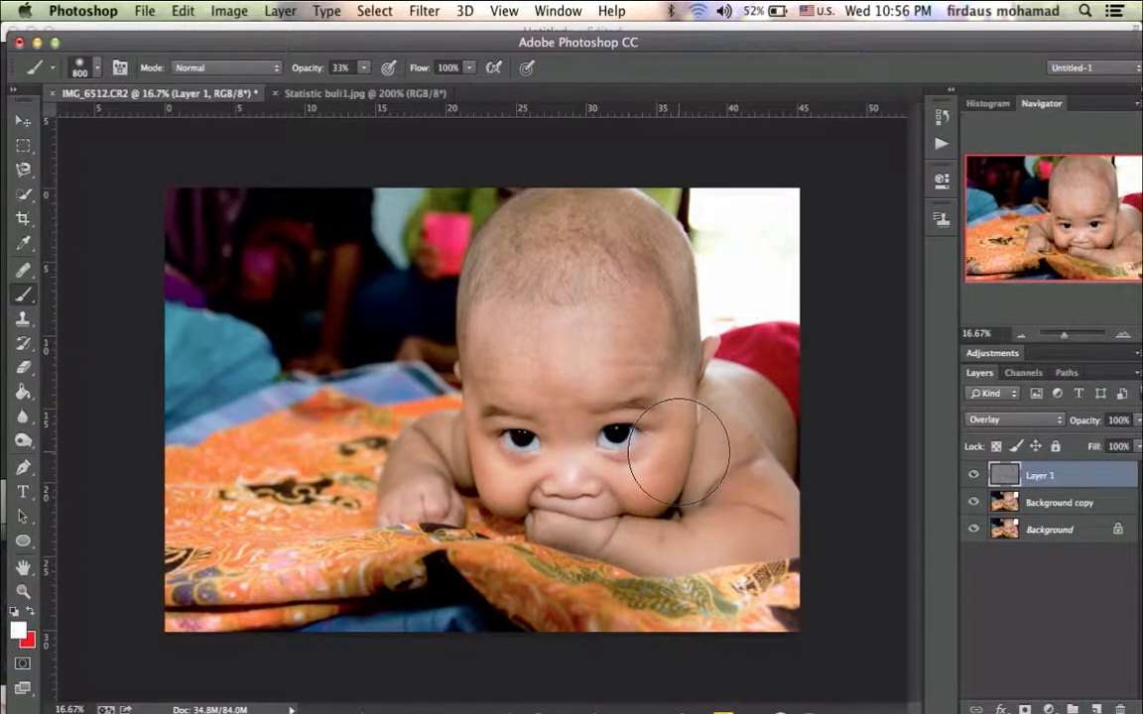
{"action": "mouse_move", "coordinate": [679, 451]}
{"action": "left_mouse_down"}
{"action": "mouse_move", "coordinate": [607, 416]}
{"action": "mouse_move", "coordinate": [585, 437]}
{"action": "mouse_move", "coordinate": [607, 415]}
{"action": "mouse_move", "coordinate": [663, 456]}
{"action": "mouse_move", "coordinate": [630, 499]}
{"action": "mouse_move", "coordinate": [651, 480]}
{"action": "mouse_move", "coordinate": [645, 466]}
{"action": "left_mouse_up"}
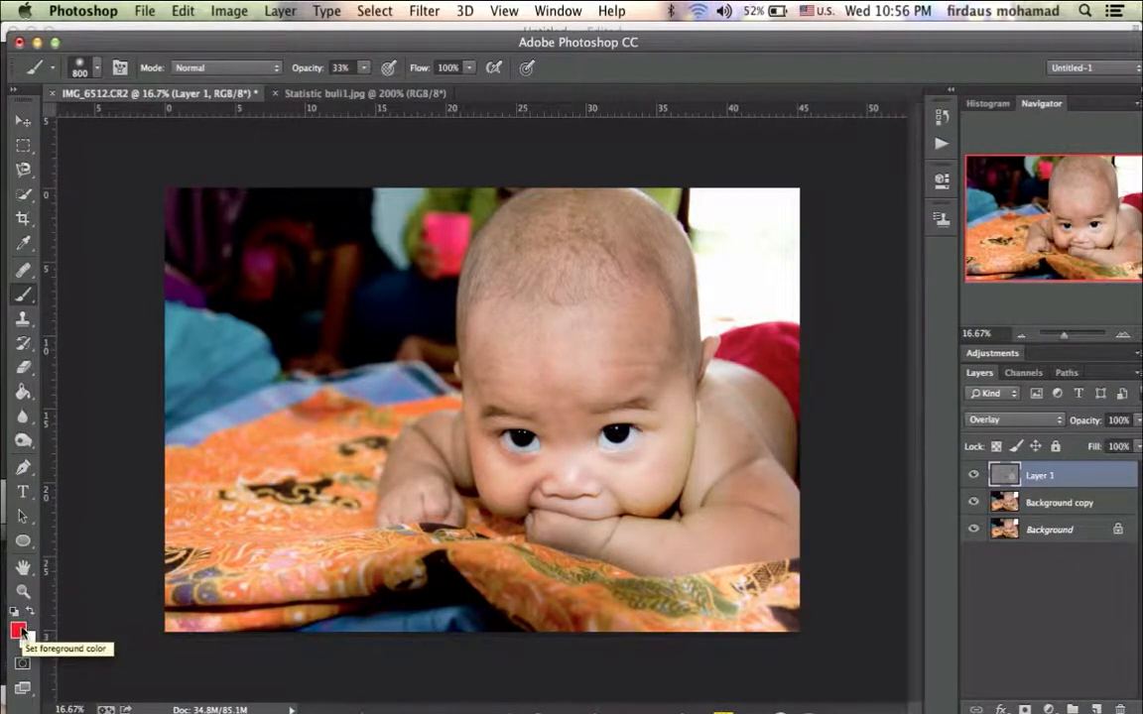
- Set the foreground color to near-black 070000 and darken the left cheek by brushing on the gray Layer 1
{"action": "left_click", "coordinate": [18, 632]}
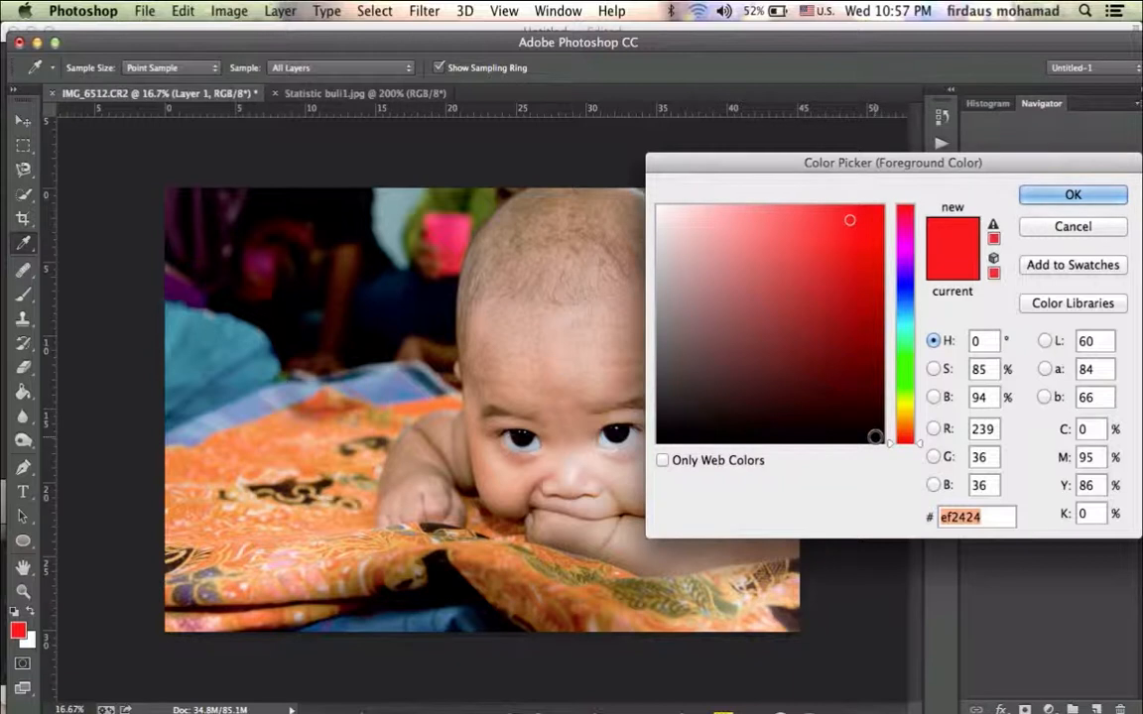
{"action": "left_click", "coordinate": [874, 436]}
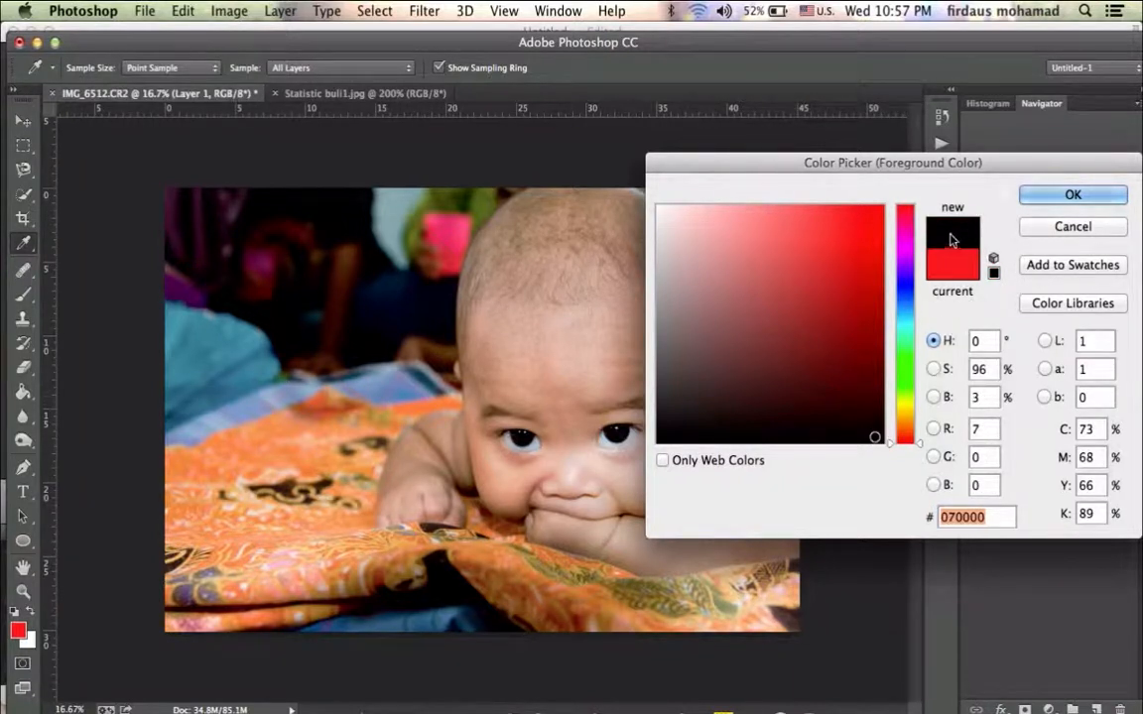
{"action": "left_click", "coordinate": [1060, 196]}
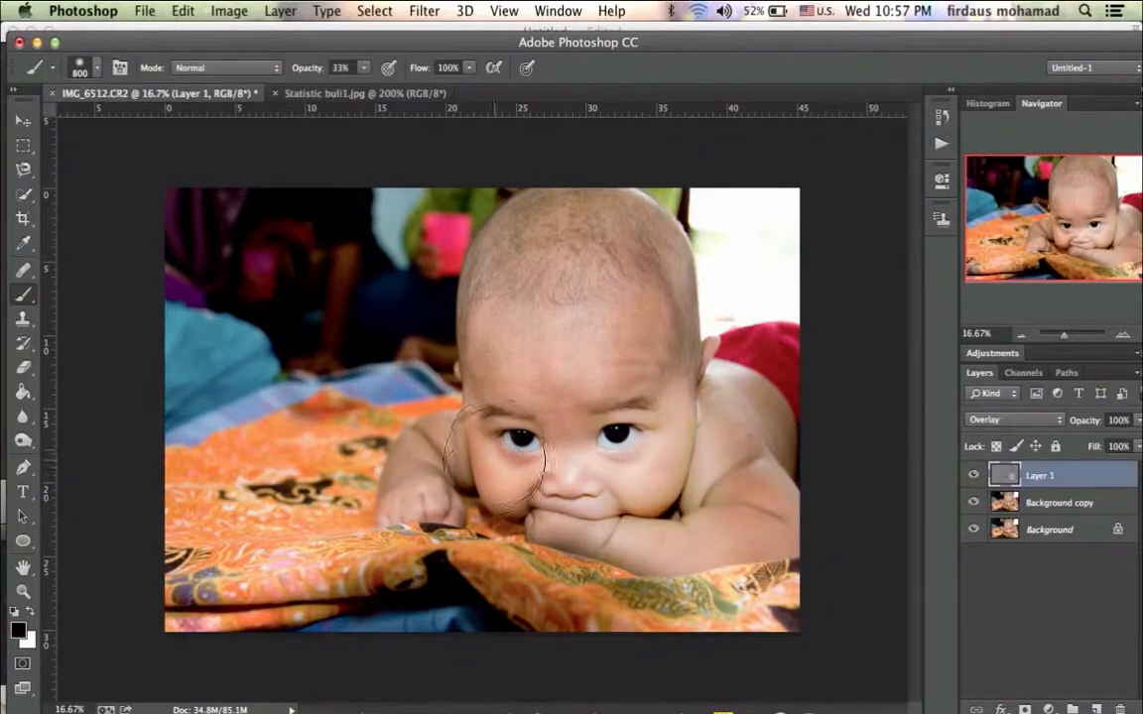
{"action": "mouse_move", "coordinate": [498, 491]}
{"action": "left_mouse_down"}
{"action": "mouse_move", "coordinate": [533, 494]}
{"action": "mouse_move", "coordinate": [486, 454]}
{"action": "mouse_move", "coordinate": [543, 499]}
{"action": "mouse_move", "coordinate": [490, 447]}
{"action": "mouse_move", "coordinate": [515, 479]}
{"action": "left_mouse_up"}
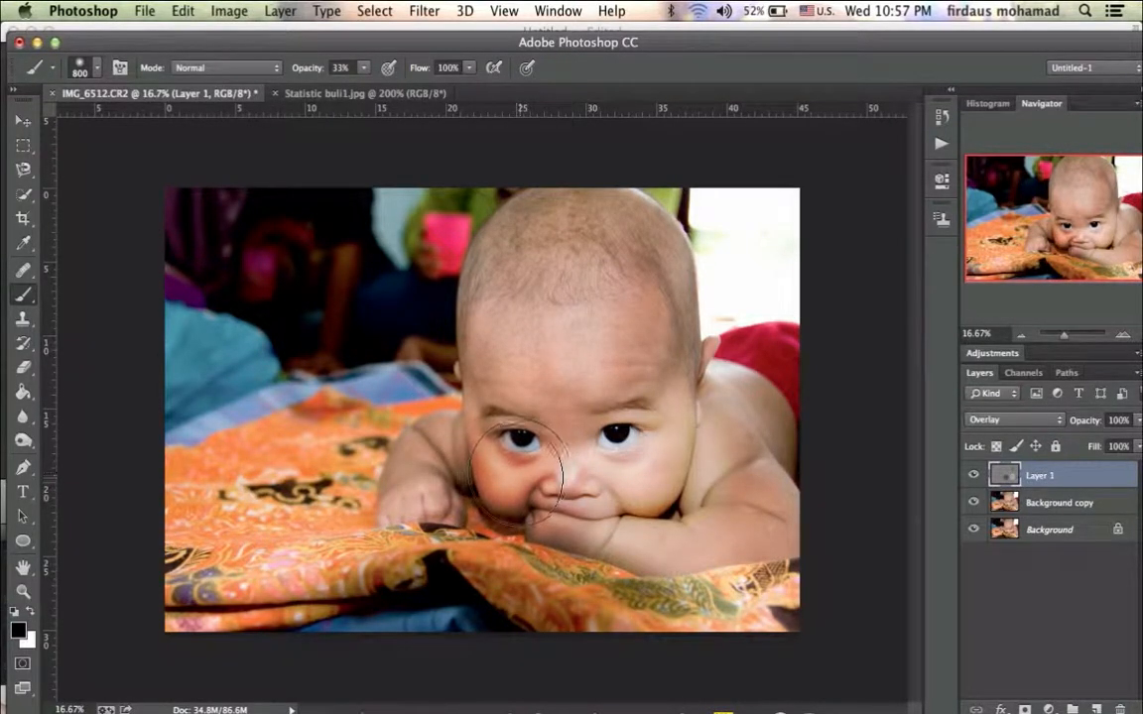
{"action": "mouse_move", "coordinate": [512, 477]}
{"action": "left_mouse_down"}
{"action": "mouse_move", "coordinate": [500, 479]}
{"action": "mouse_move", "coordinate": [512, 478]}
{"action": "left_mouse_up"}
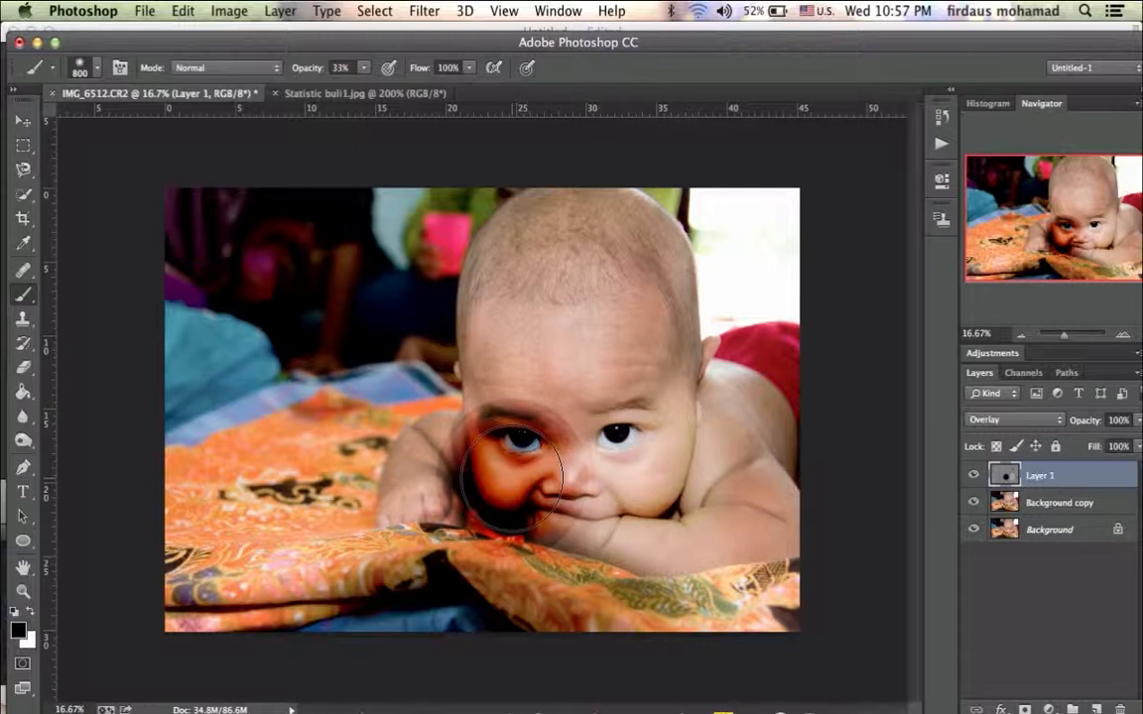
- Darken the left brow on Layer 1 with near-black, and paint the same color over the right eye and cheek on the Background copy layer
{"action": "mouse_move", "coordinate": [512, 479]}
{"action": "left_mouse_down"}
{"action": "mouse_move", "coordinate": [474, 417]}
{"action": "mouse_move", "coordinate": [474, 367]}
{"action": "mouse_move", "coordinate": [523, 414]}
{"action": "mouse_move", "coordinate": [559, 416]}
{"action": "left_mouse_up"}
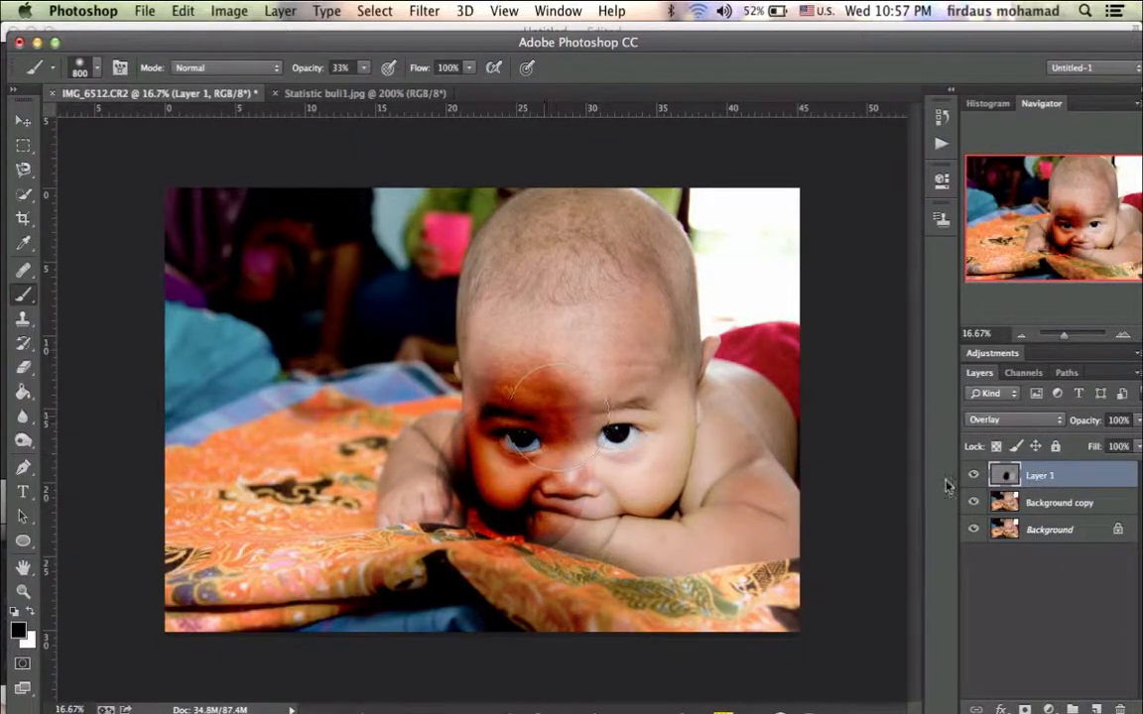
{"action": "left_click", "coordinate": [1069, 504]}
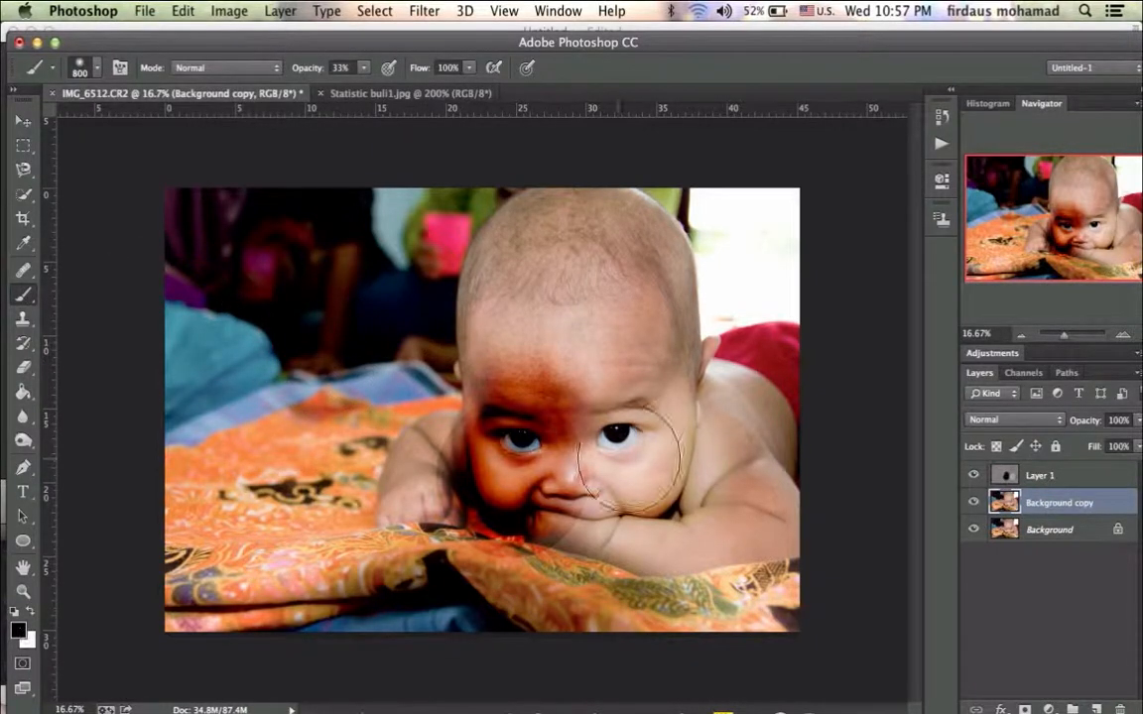
{"action": "mouse_move", "coordinate": [671, 449]}
{"action": "left_mouse_down"}
{"action": "mouse_move", "coordinate": [648, 439]}
{"action": "mouse_move", "coordinate": [674, 439]}
{"action": "mouse_move", "coordinate": [661, 439]}
{"action": "mouse_move", "coordinate": [671, 428]}
{"action": "mouse_move", "coordinate": [661, 453]}
{"action": "left_mouse_up"}
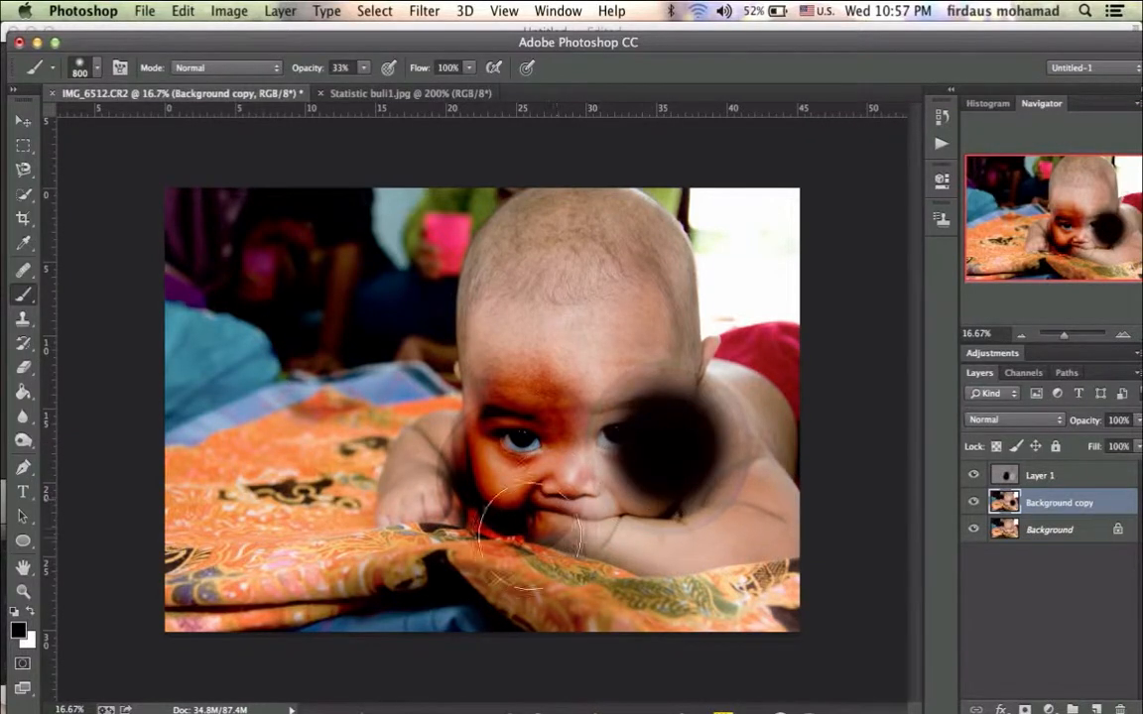
{"action": "mouse_move", "coordinate": [464, 508]}
{"action": "left_mouse_down"}
{"action": "mouse_move", "coordinate": [541, 483]}
{"action": "mouse_move", "coordinate": [514, 466]}
{"action": "mouse_move", "coordinate": [507, 501]}
{"action": "mouse_move", "coordinate": [516, 469]}
{"action": "mouse_move", "coordinate": [491, 483]}
{"action": "mouse_move", "coordinate": [526, 494]}
{"action": "mouse_move", "coordinate": [493, 484]}
{"action": "mouse_move", "coordinate": [506, 478]}
{"action": "mouse_move", "coordinate": [484, 483]}
{"action": "mouse_move", "coordinate": [495, 494]}
{"action": "mouse_move", "coordinate": [513, 470]}
{"action": "left_mouse_up"}
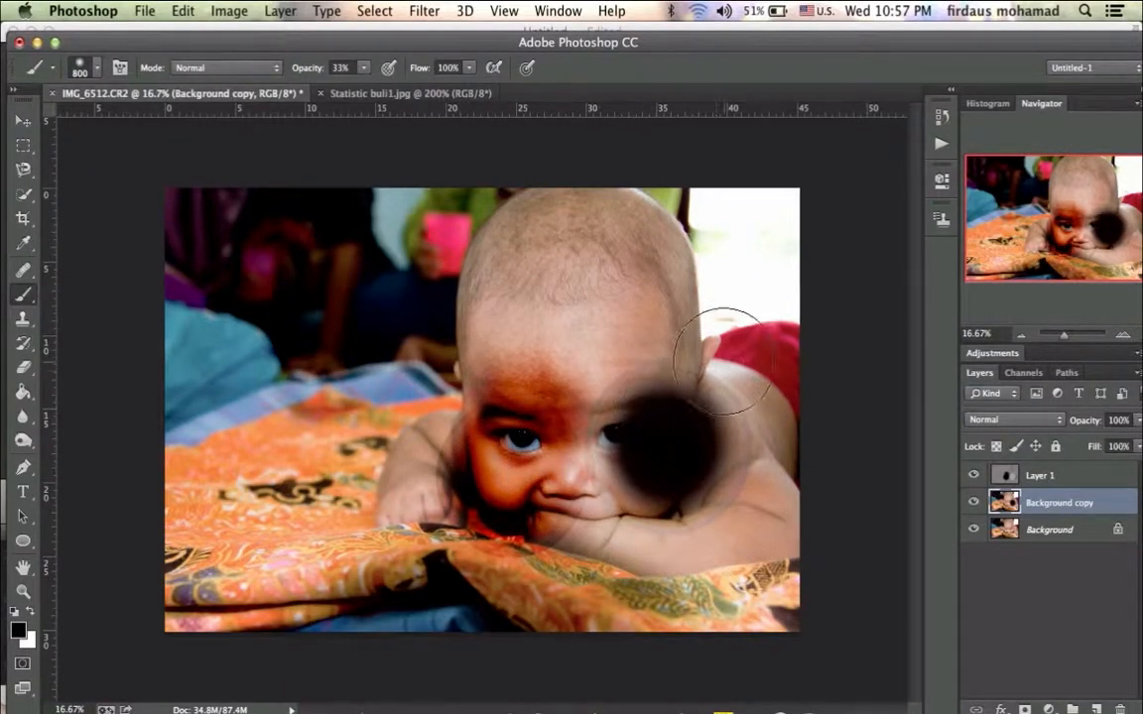
{"action": "left_click", "coordinate": [667, 441]}
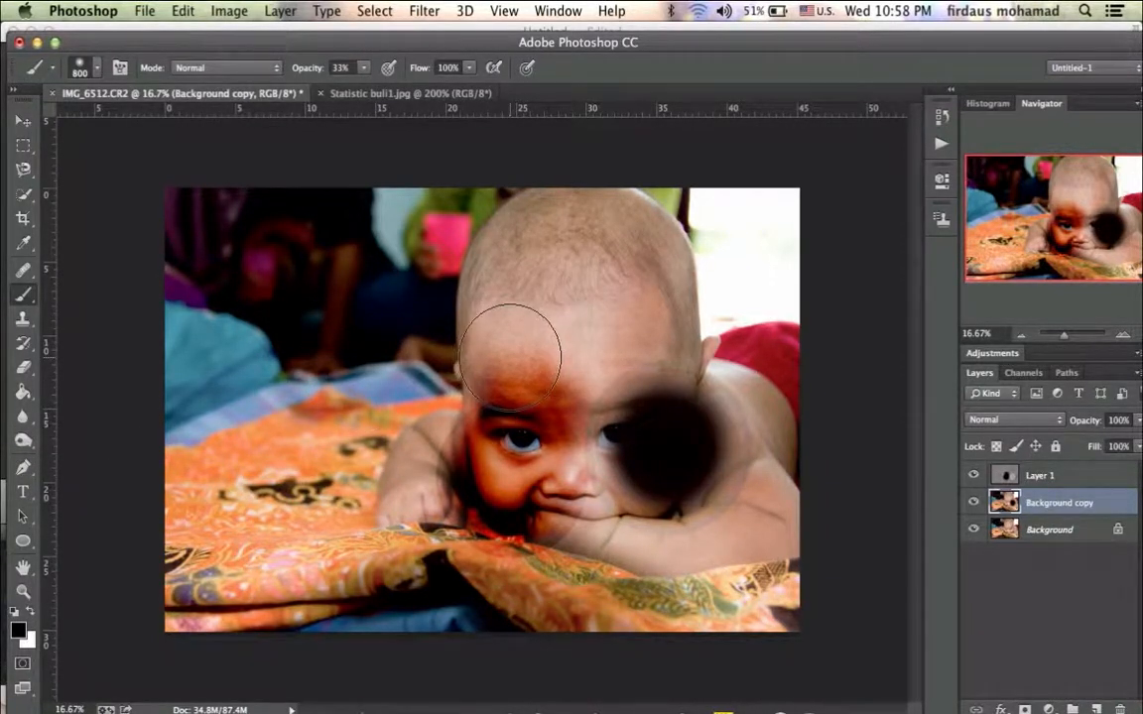
- Set the foreground color to a bright saturated blue and paint a spot on the forehead on the Background copy layer
{"action": "left_click", "coordinate": [22, 636]}
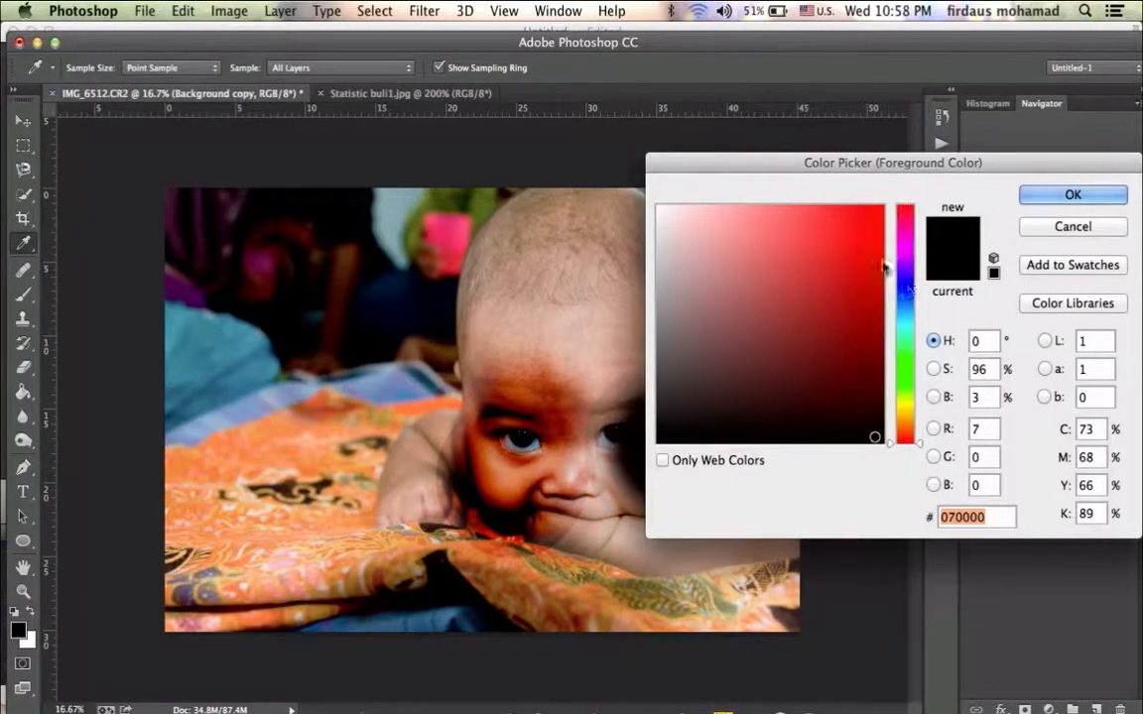
{"action": "left_click", "coordinate": [905, 291]}
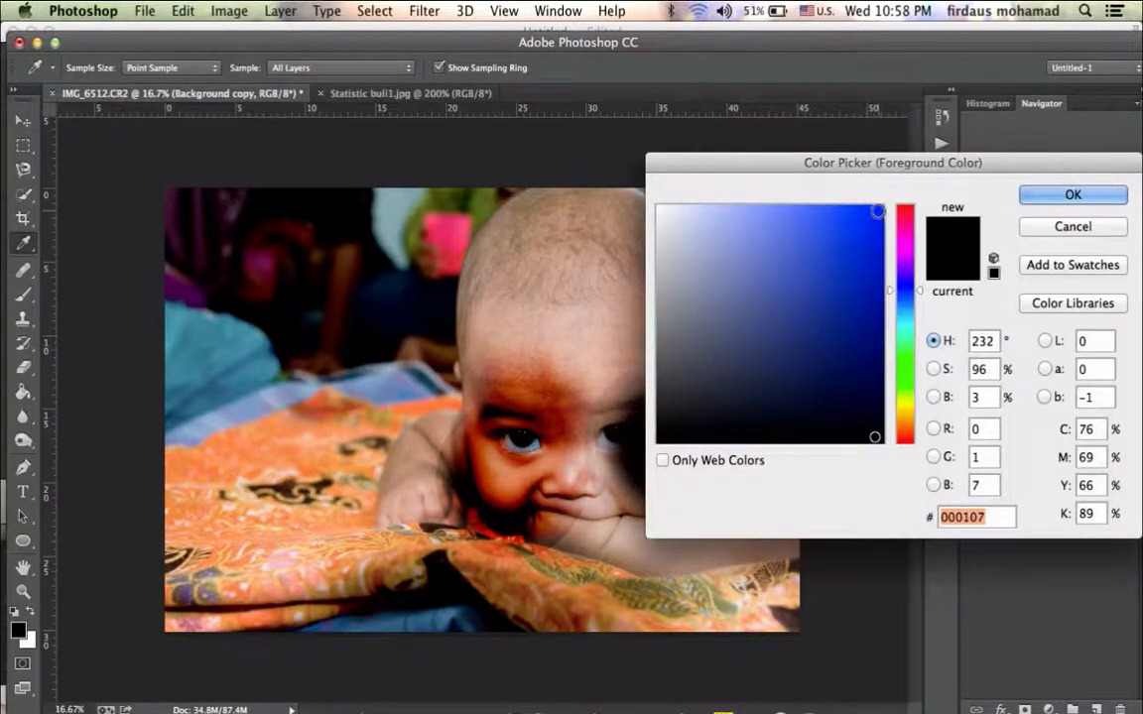
{"action": "left_click", "coordinate": [876, 211]}
{"action": "left_click", "coordinate": [1073, 195]}
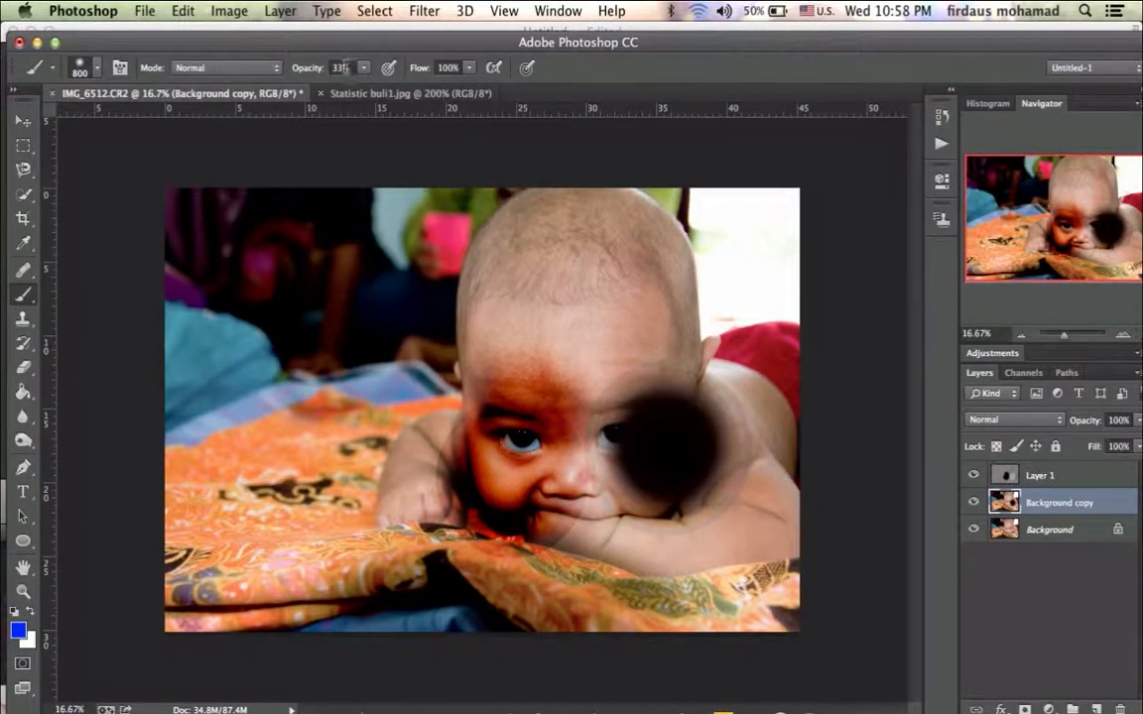
{"action": "left_click_drag", "start_coordinate": [497, 318], "coordinate": [536, 320]}
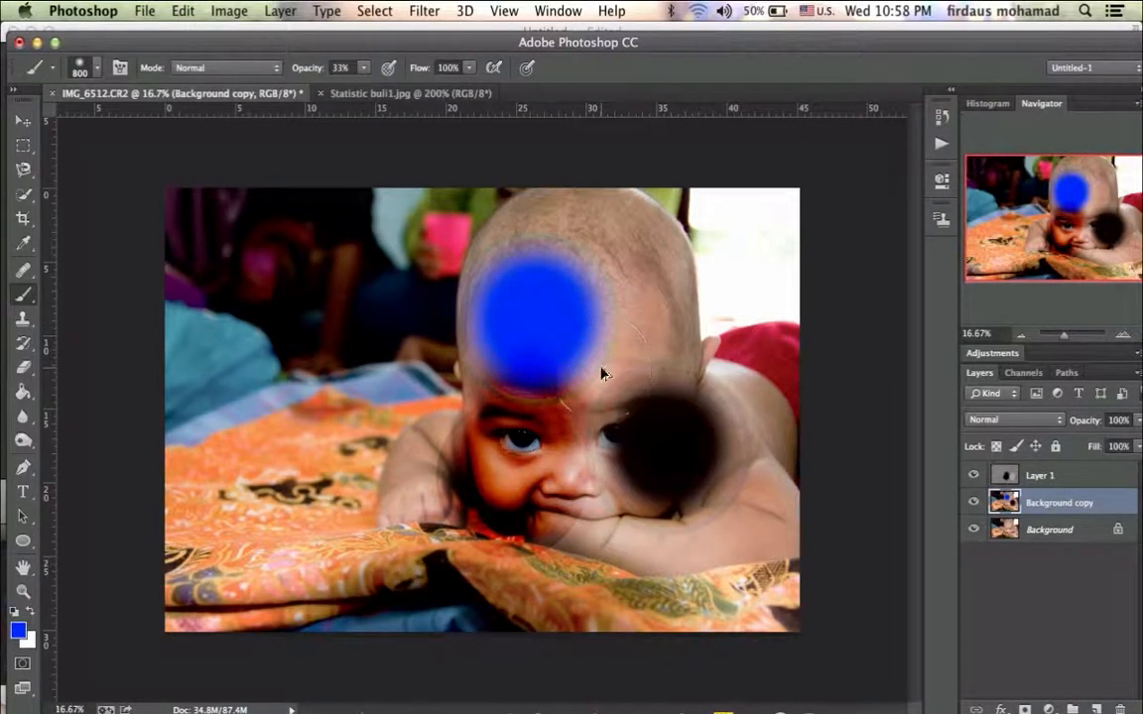
- Undo the blue brush strokes on the forehead
{"action": "key", "text": "super+alt+z"}
{"action": "key", "text": "super+alt+z"}
{"action": "key", "text": "super+alt+z"}
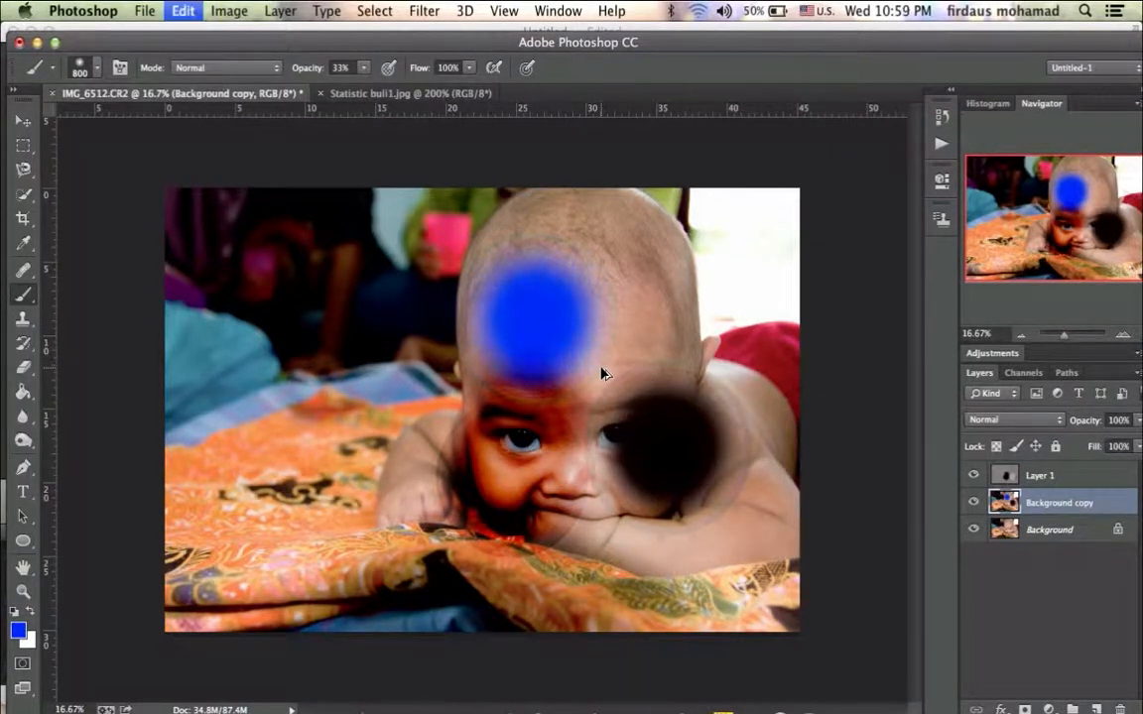
{"action": "key", "text": "super+alt+z"}
{"action": "key", "text": "super+alt+z"}
{"action": "key", "text": "super+alt+z"}
{"action": "key", "text": "super+alt+z"}
{"action": "key", "text": "super+alt+z"}
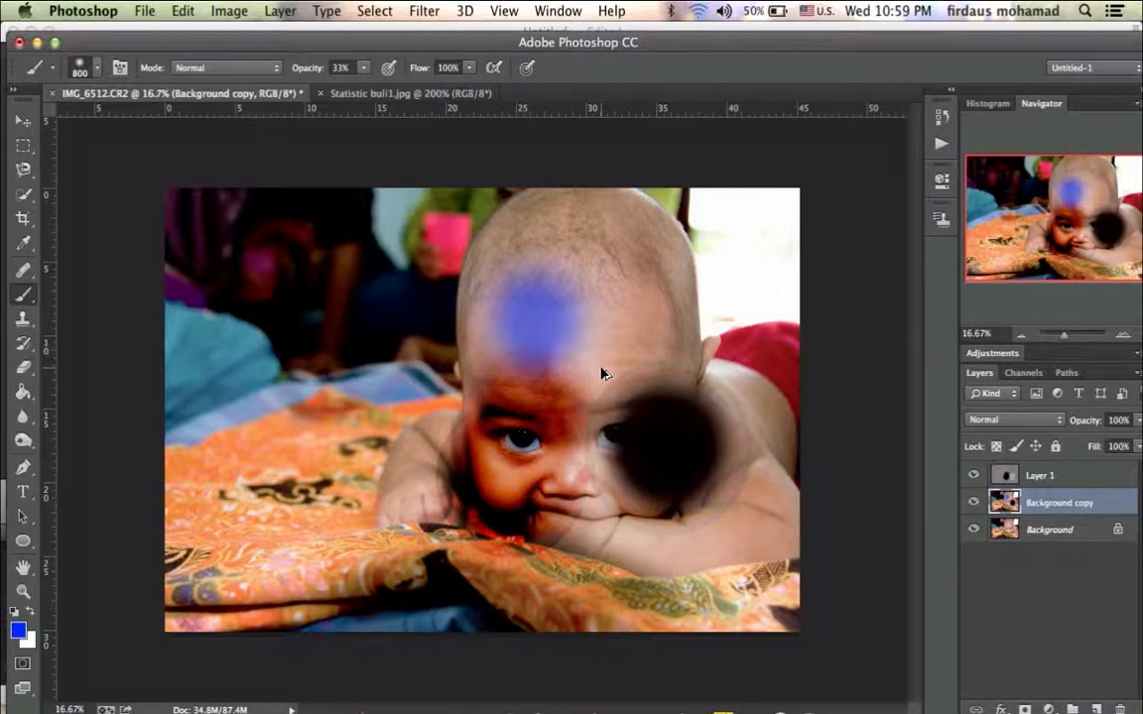
{"action": "key", "text": "super+alt+z"}
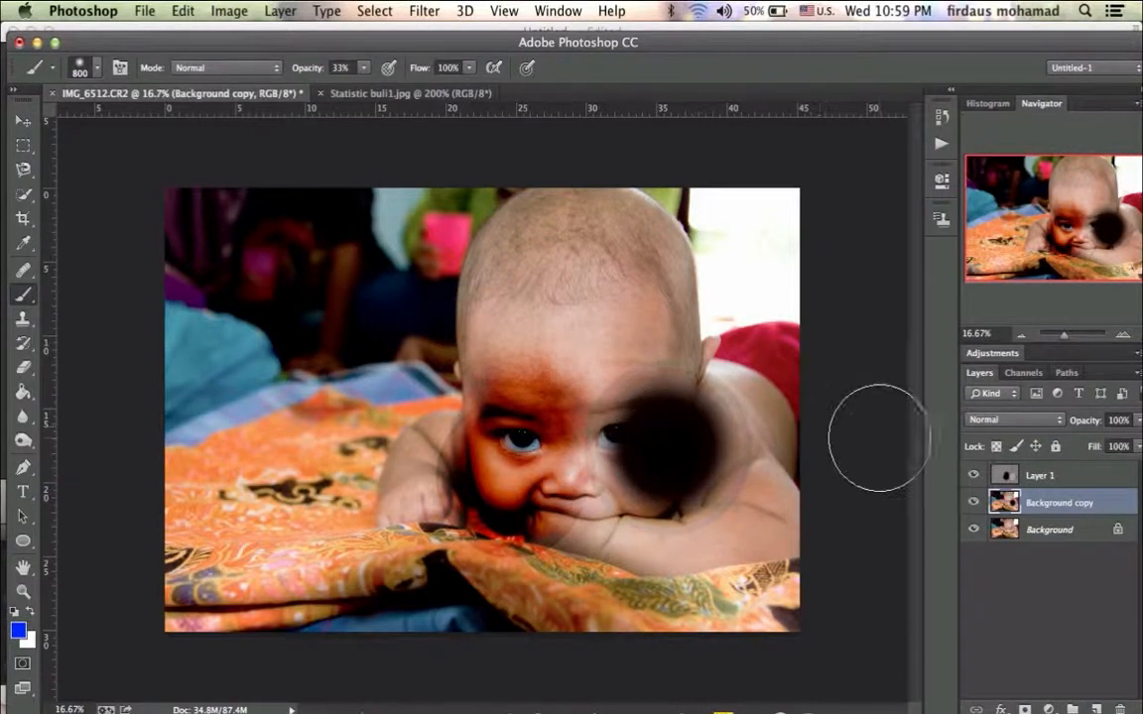
- Tint the forehead blue by brushing on the gray Overlay layer, Layer 1, at 33% opacity
{"action": "left_click", "coordinate": [1042, 479]}
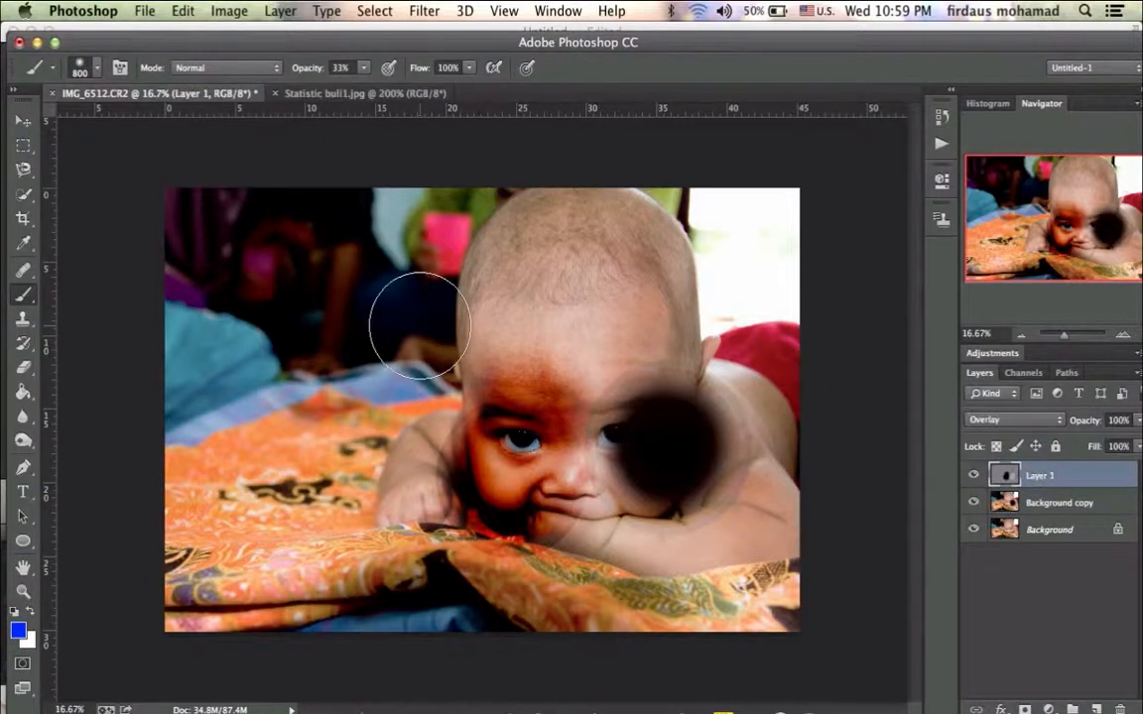
{"action": "left_click", "coordinate": [551, 315]}
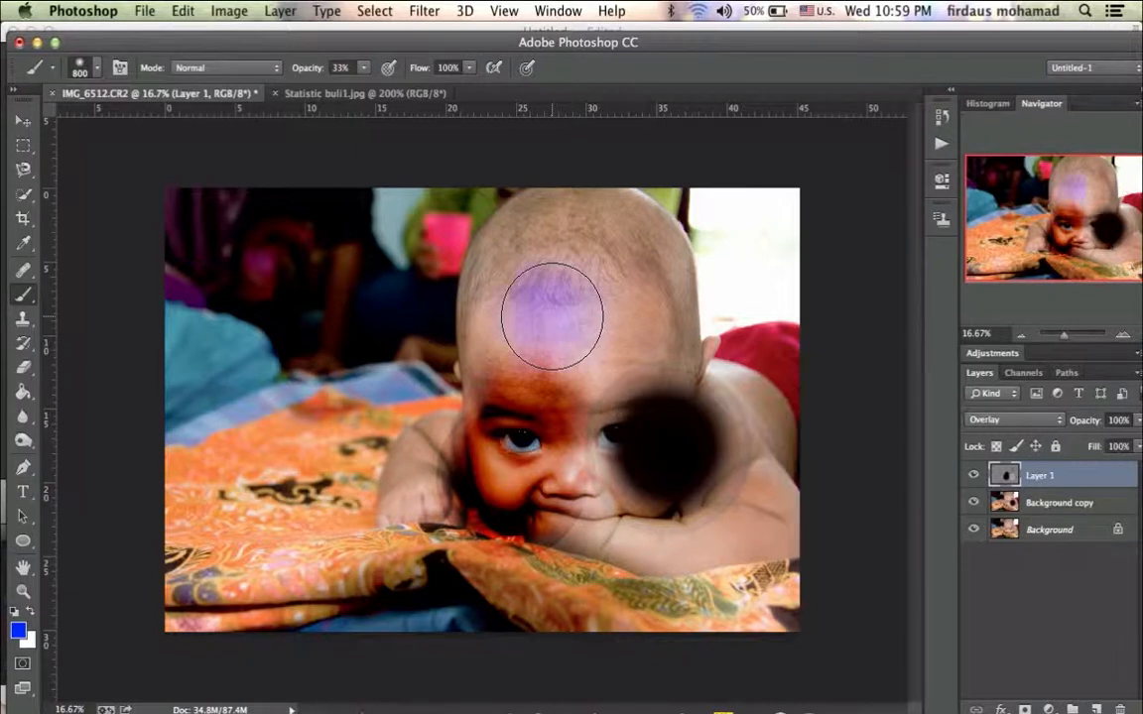
{"action": "left_click", "coordinate": [552, 316]}
{"action": "left_click", "coordinate": [552, 316]}
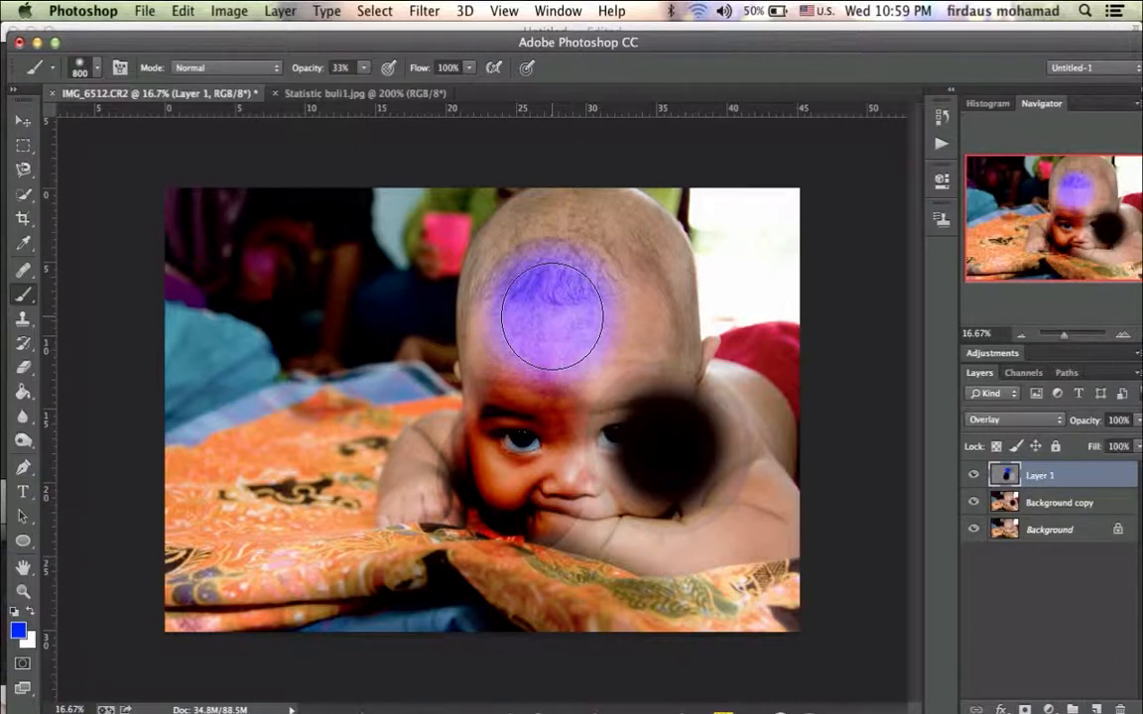
- Set the Brush opacity to 100% and extend the blue tint over the top of the baby's head on Layer 1
{"action": "left_click_drag", "start_coordinate": [366, 69], "coordinate": [401, 95]}
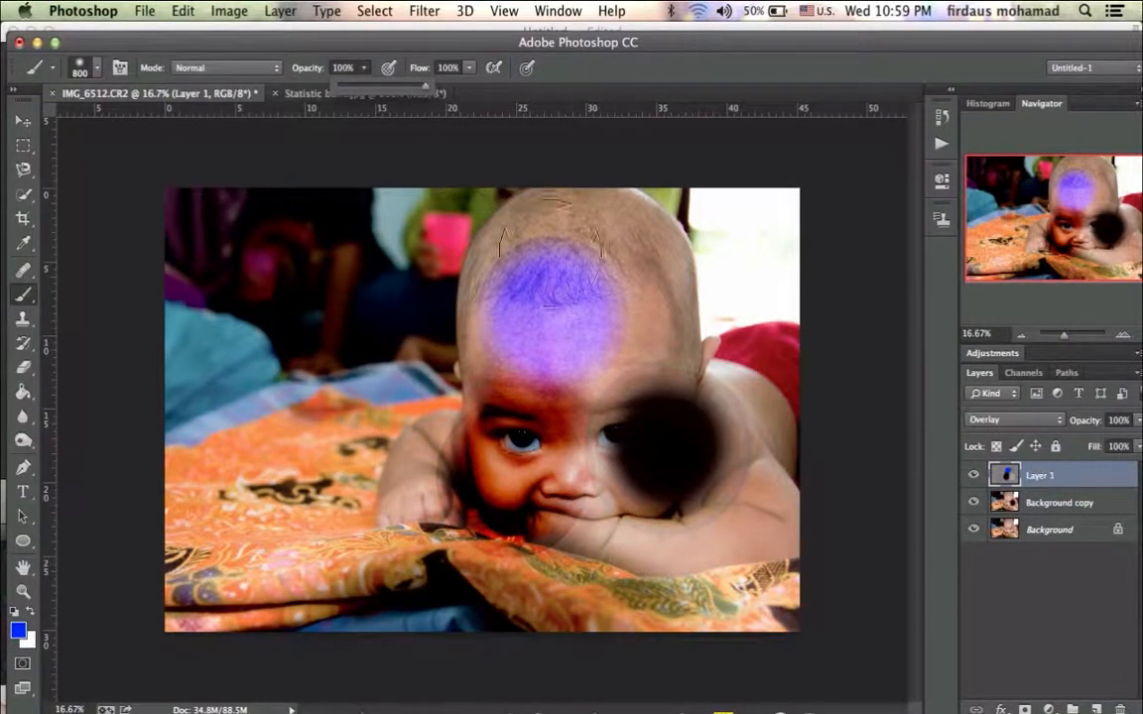
{"action": "left_click", "coordinate": [548, 288]}
{"action": "left_click", "coordinate": [552, 291]}
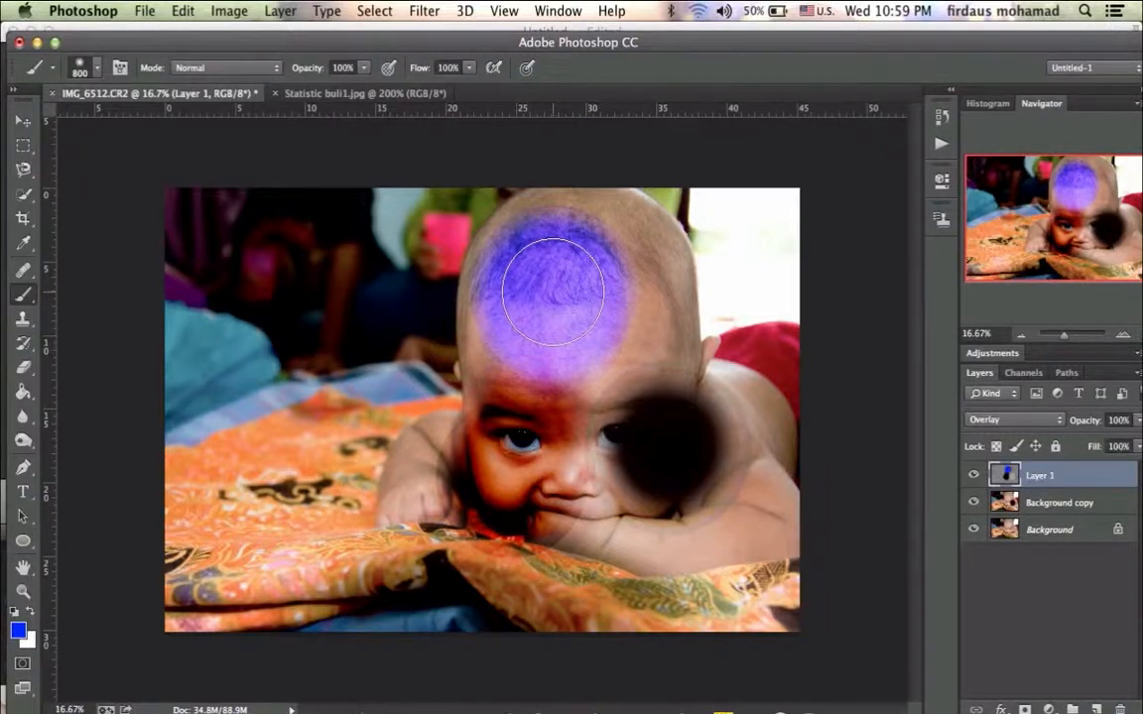
{"action": "left_click", "coordinate": [619, 264]}
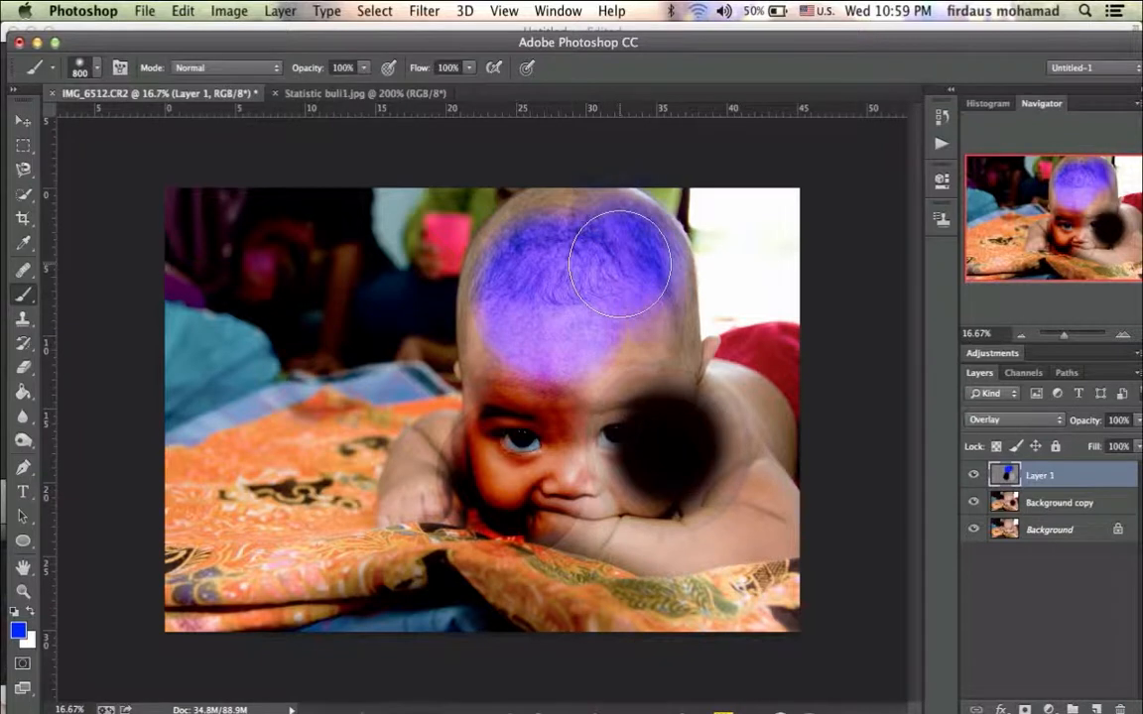
{"action": "left_click", "coordinate": [575, 241]}
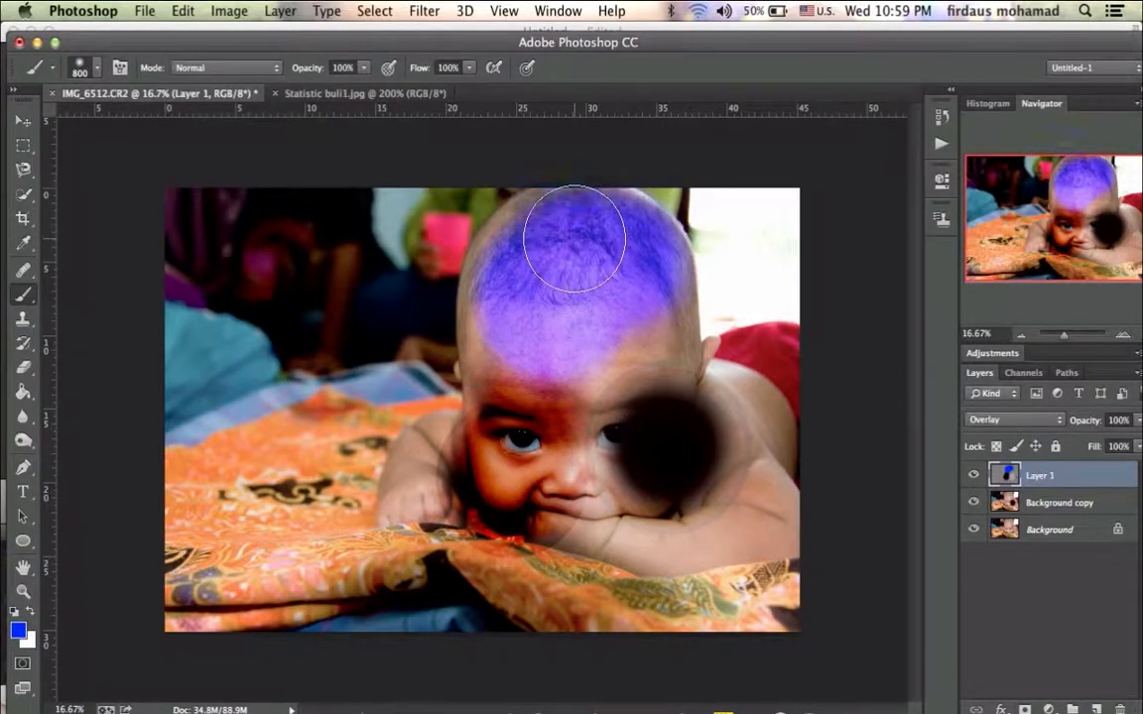
{"action": "left_click", "coordinate": [574, 242]}
{"action": "left_click", "coordinate": [525, 253]}
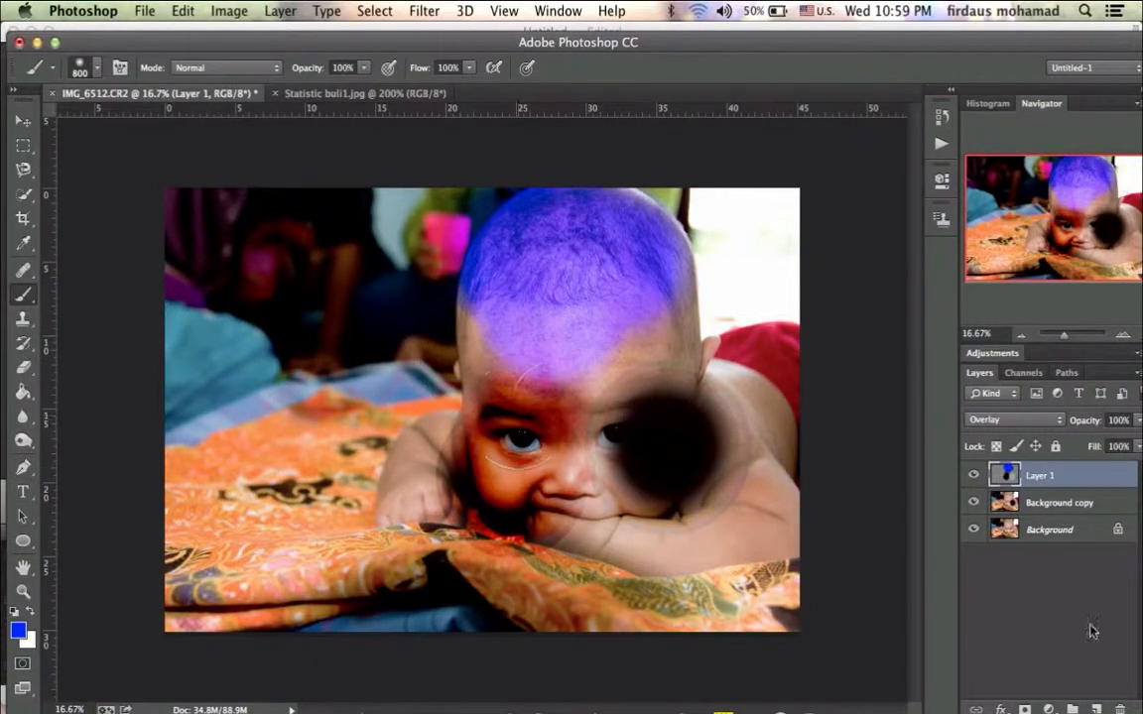
- Paint a solid blue spot beside the left side of the head on the Background copy layer
{"action": "left_click", "coordinate": [1091, 506]}
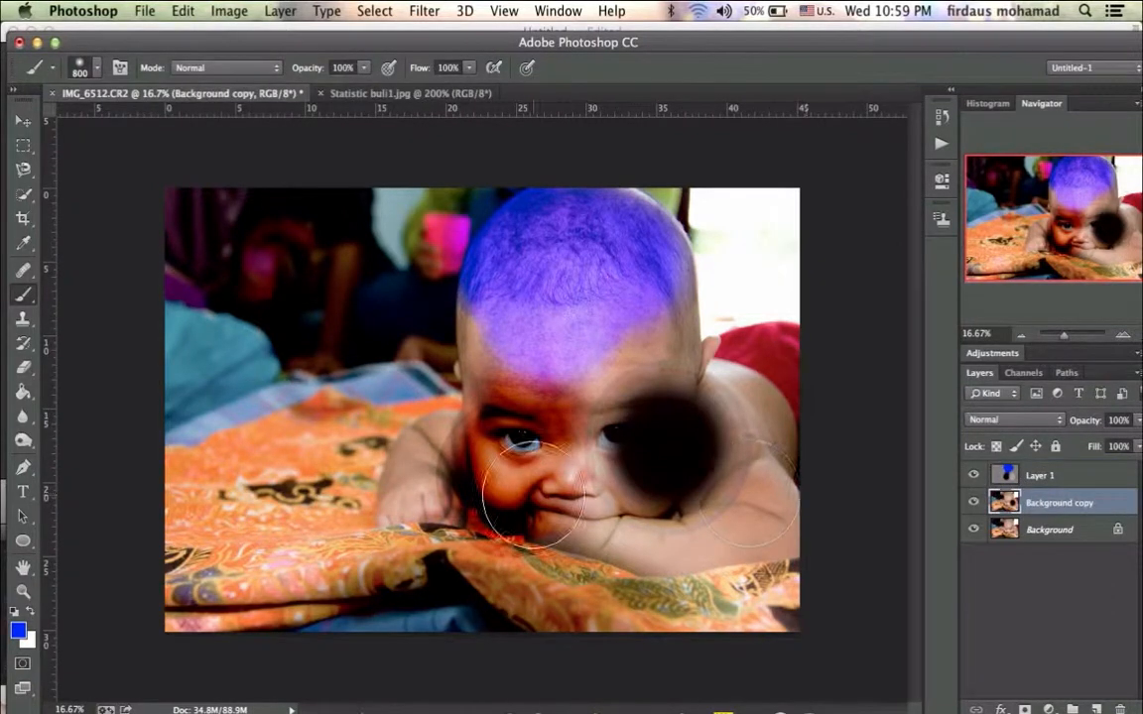
{"action": "left_click_drag", "start_coordinate": [436, 354], "coordinate": [436, 354]}
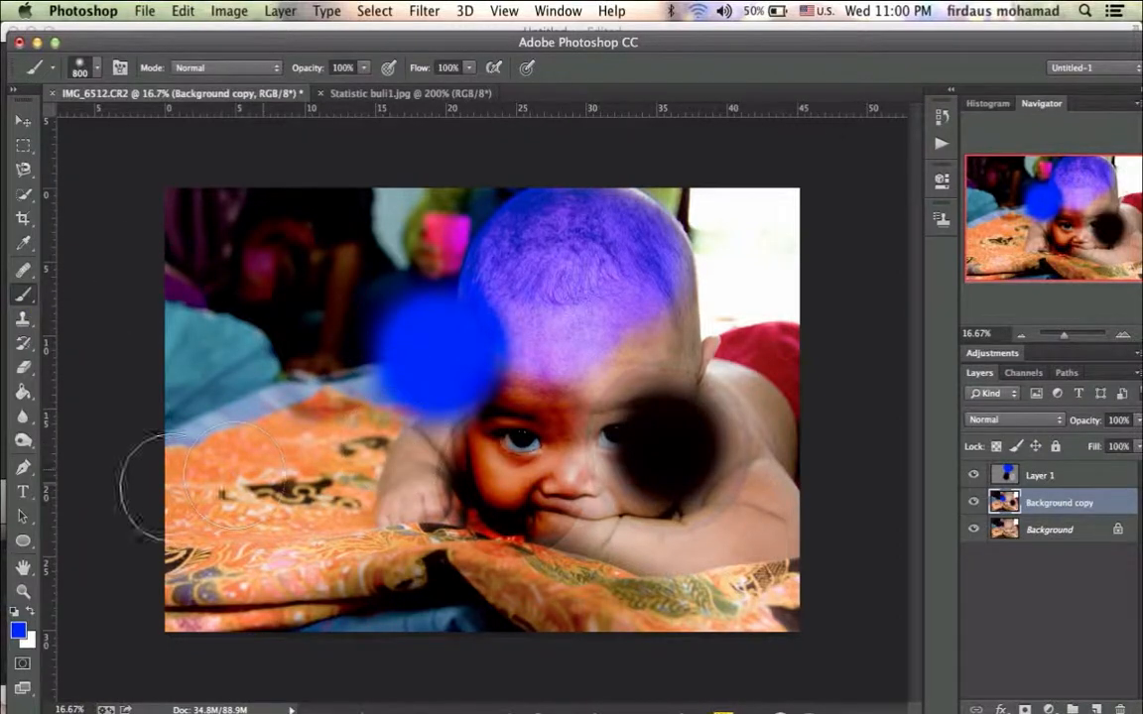
- Lighten the orange cloth beside the baby's hand on Layer 1 with the Dodge tool at 50% exposure, Midtones range
{"action": "left_click", "coordinate": [23, 440]}
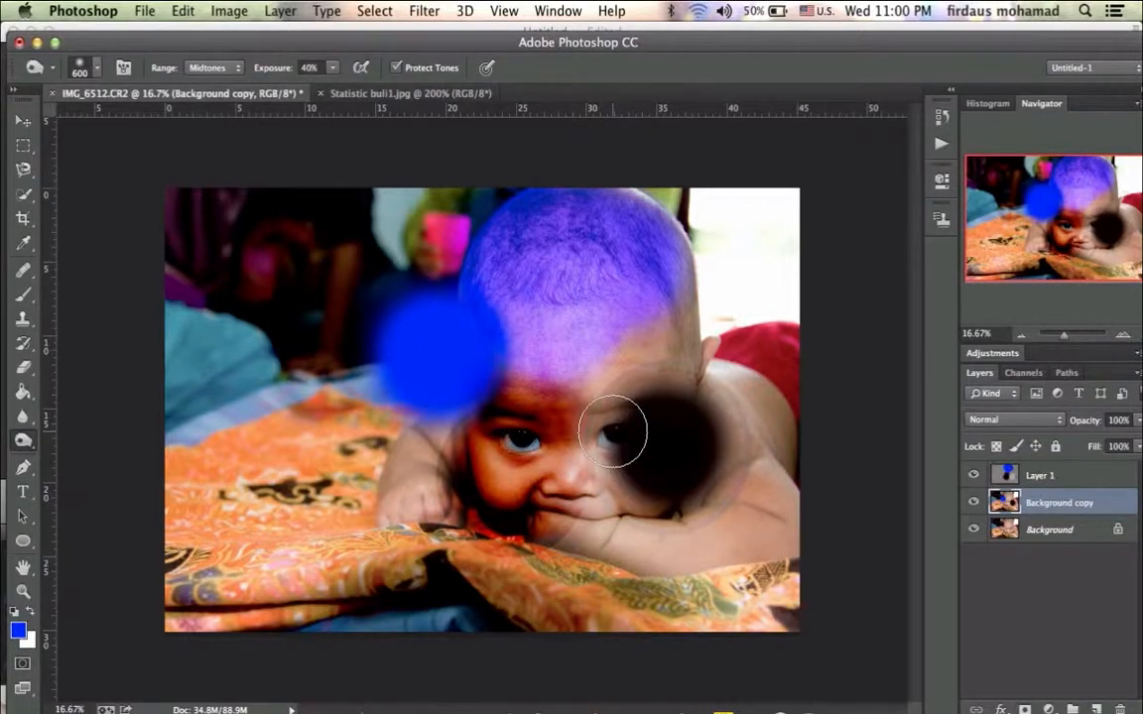
{"action": "left_click", "coordinate": [24, 295]}
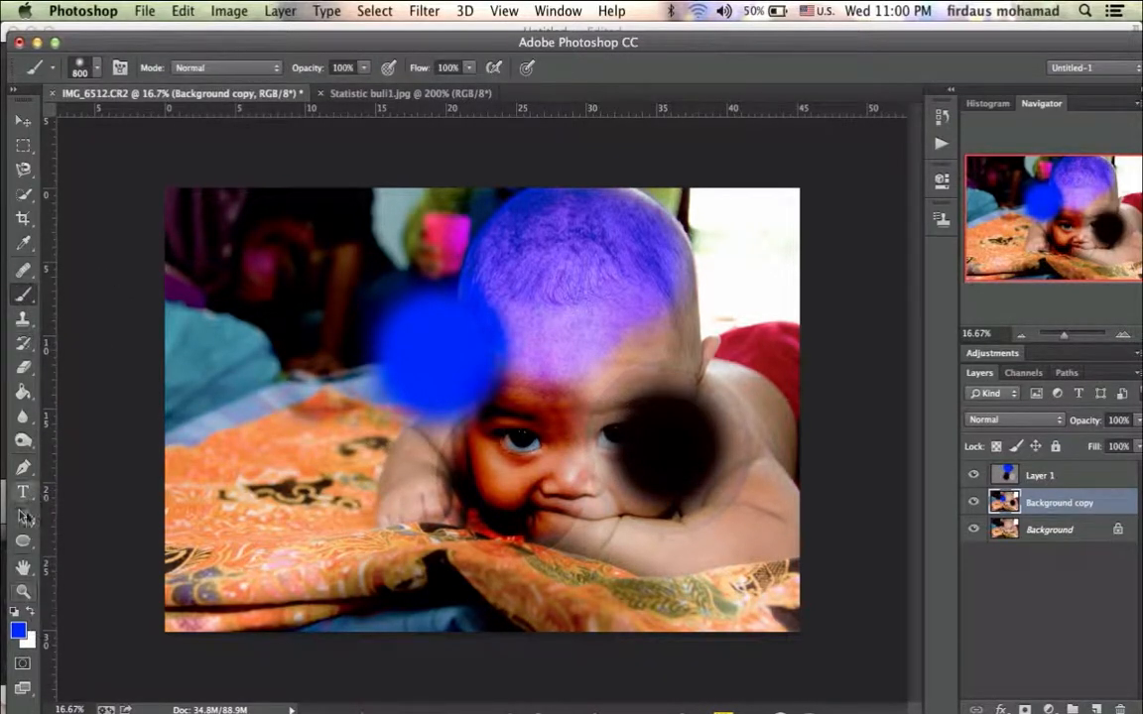
{"action": "left_click", "coordinate": [24, 441]}
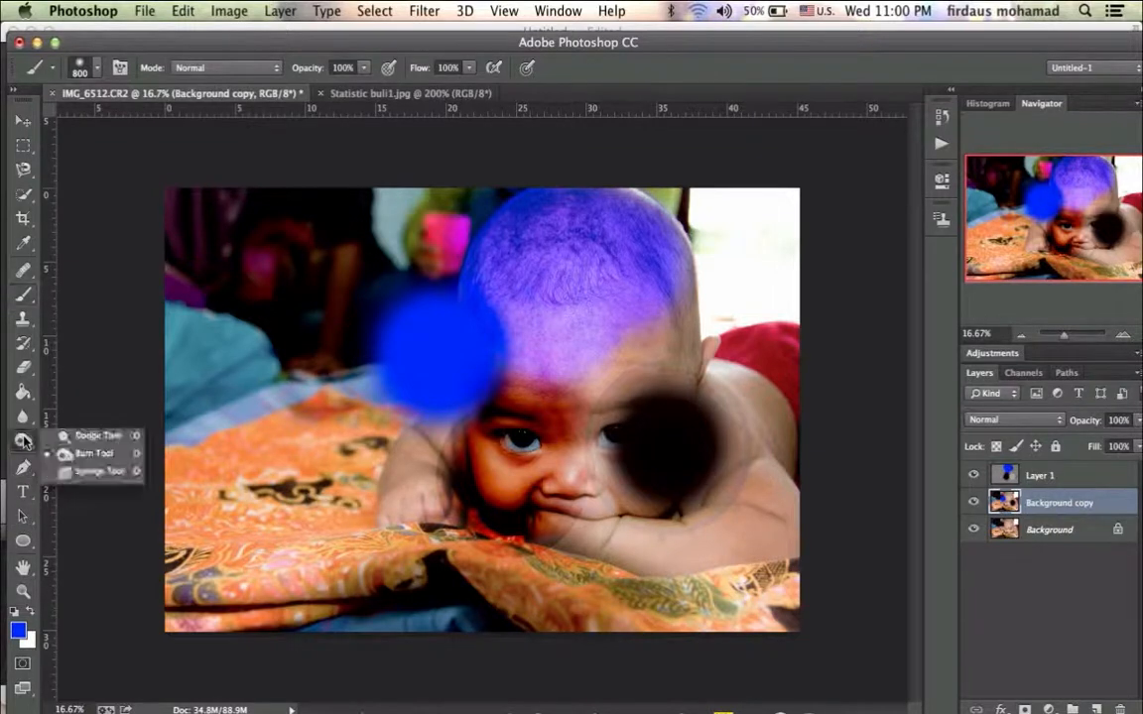
{"action": "left_click", "coordinate": [94, 435]}
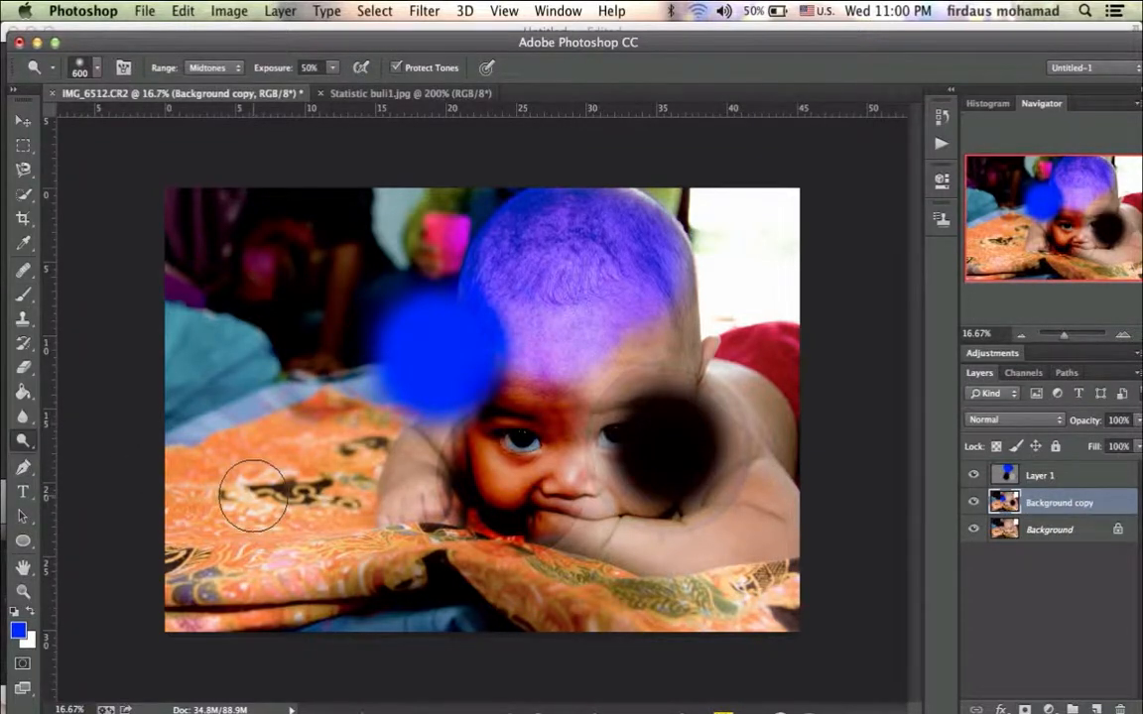
{"action": "left_click", "coordinate": [1078, 478]}
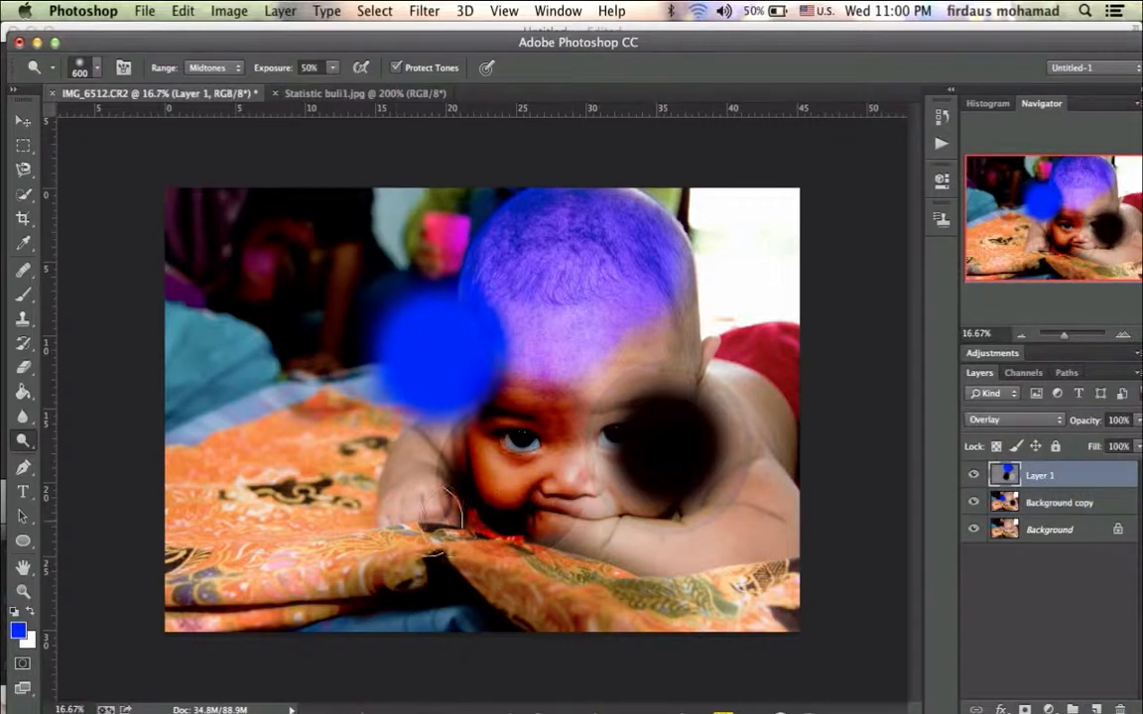
{"action": "left_click_drag", "start_coordinate": [352, 527], "coordinate": [352, 531]}
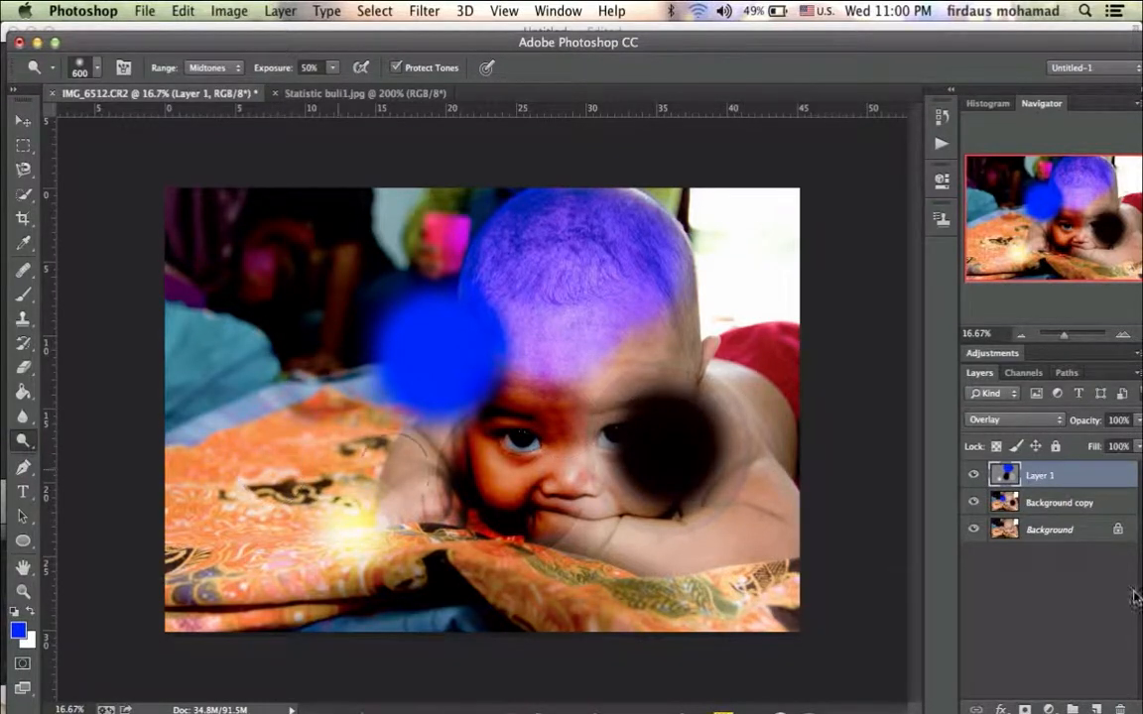
- Delete Layer 1 and the Background copy layer, and switch back to the Brush tool
{"action": "key", "text": "Delete"}
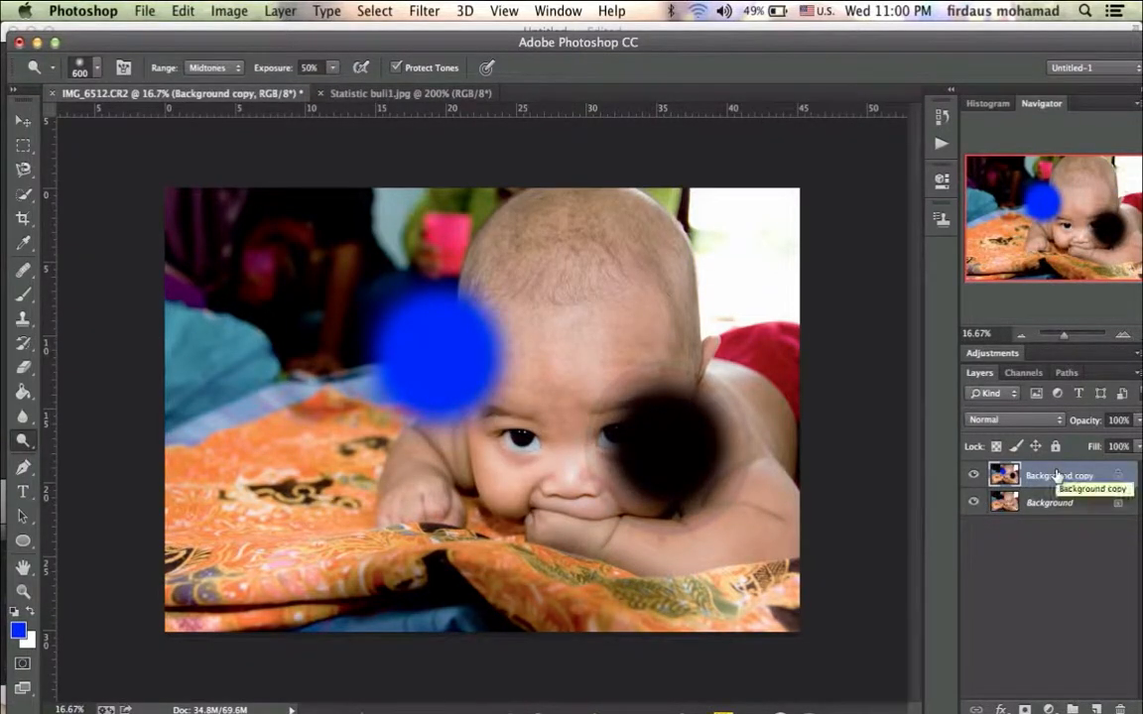
{"action": "key", "text": "Delete"}
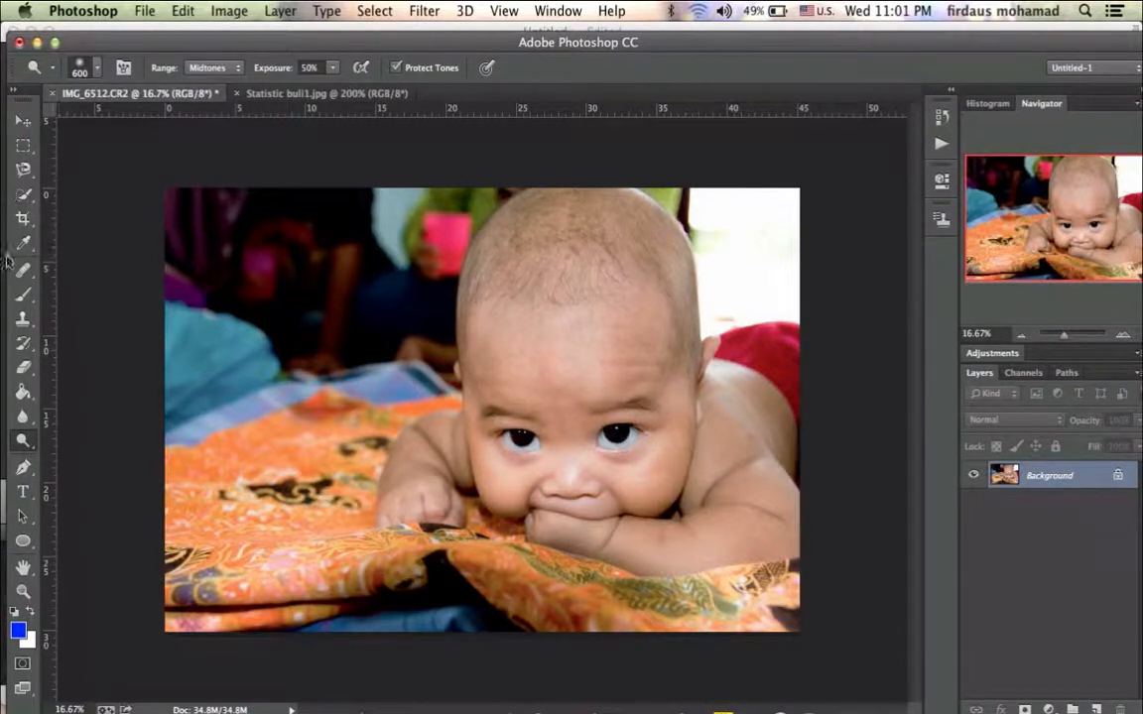
{"action": "left_click", "coordinate": [25, 295]}
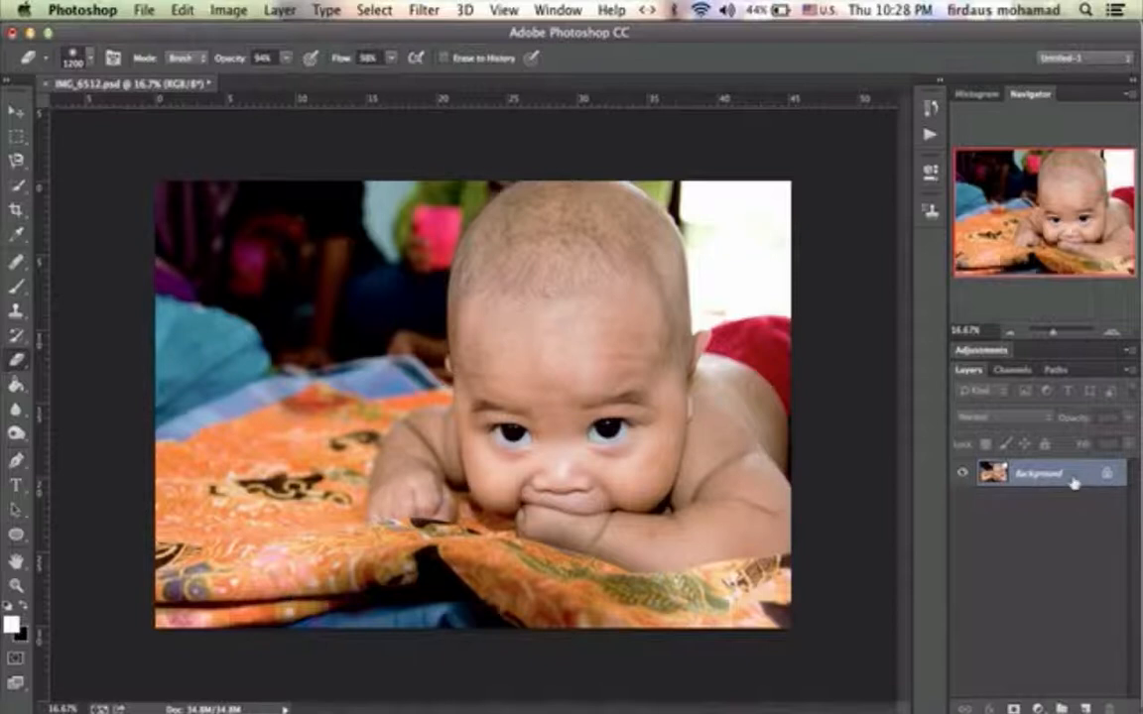
- Duplicate the Background layer as Layer 1, and duplicate Layer 1 as Layer 1 copy
{"action": "left_click_drag", "start_coordinate": [1074, 481], "coordinate": [1086, 711]}
{"action": "key", "text": "ctrl+j"}
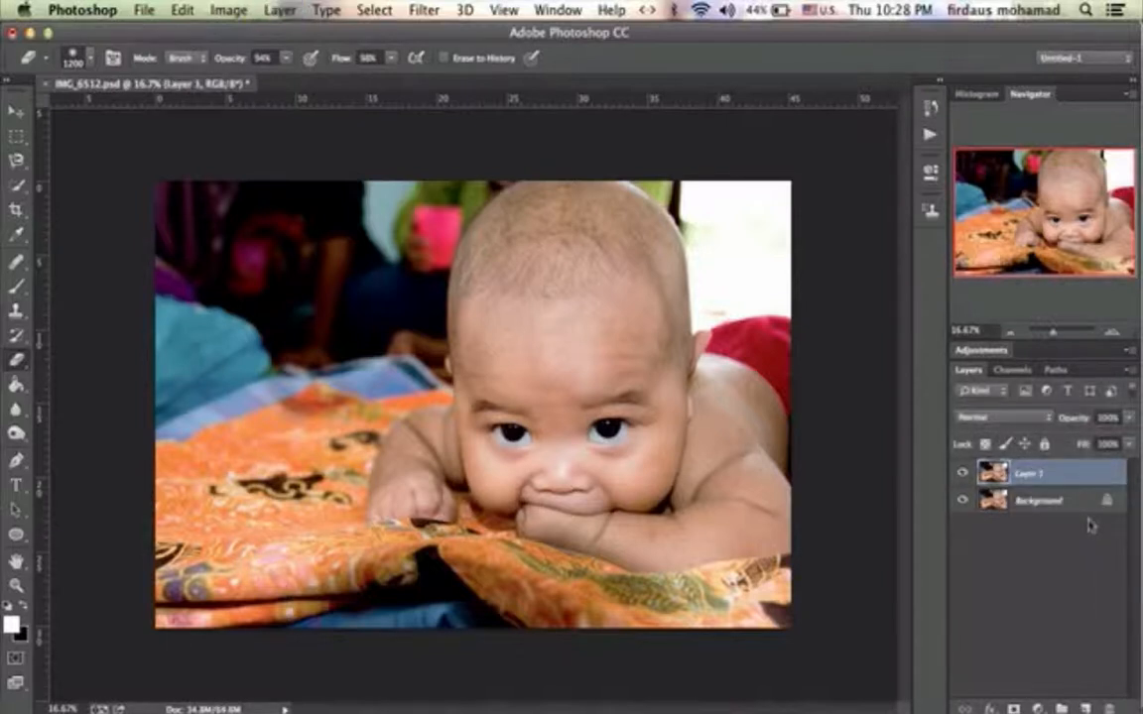
{"action": "left_click_drag", "start_coordinate": [1084, 474], "coordinate": [1085, 708]}
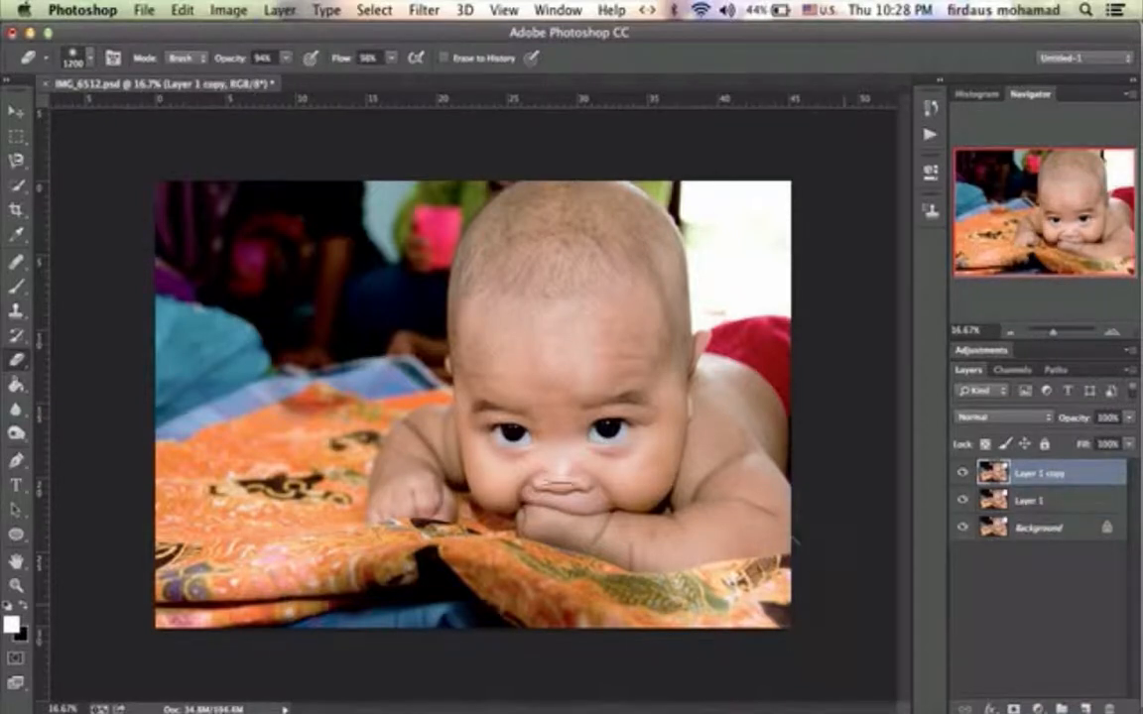
- Darken Layer 1 copy with a Curves adjustment, moving the RGB midpoint to input 158, output 88
{"action": "left_click", "coordinate": [230, 12]}
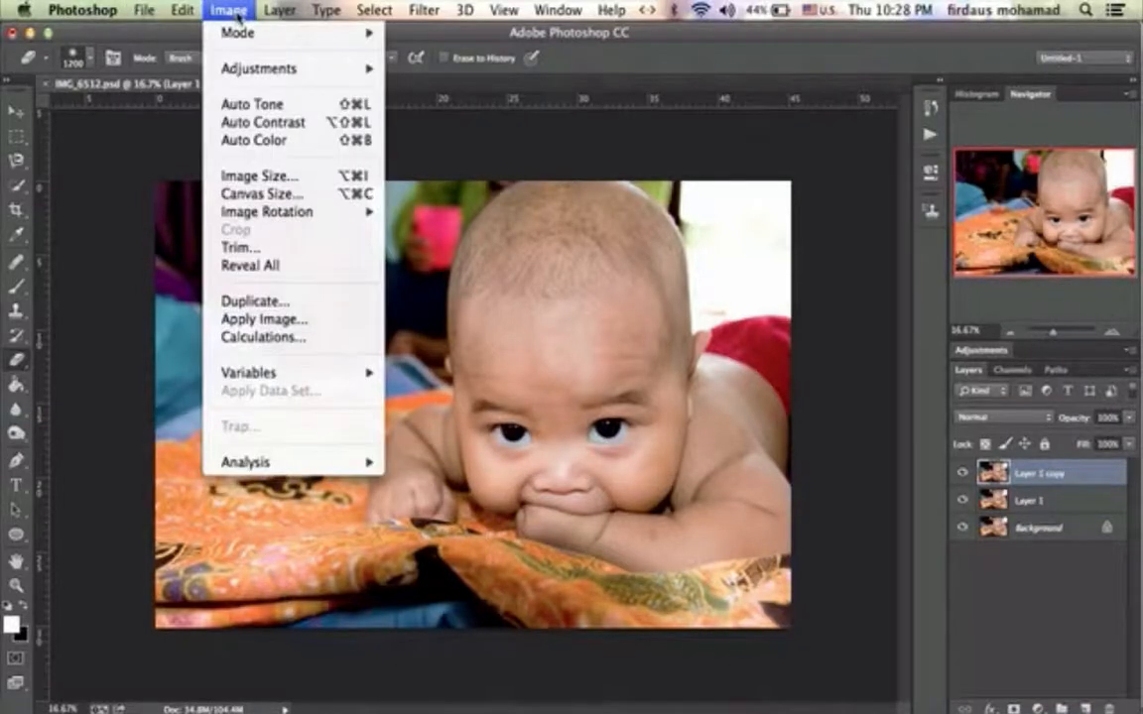
{"action": "mouse_move", "coordinate": [300, 79]}
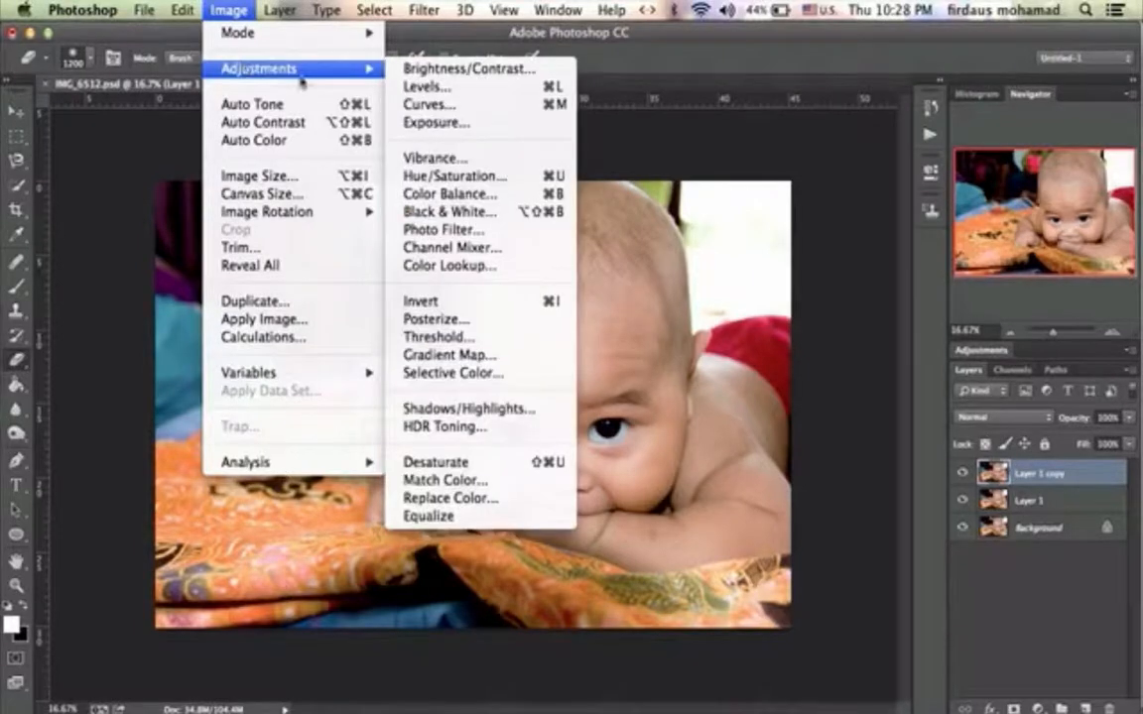
{"action": "left_click", "coordinate": [422, 104]}
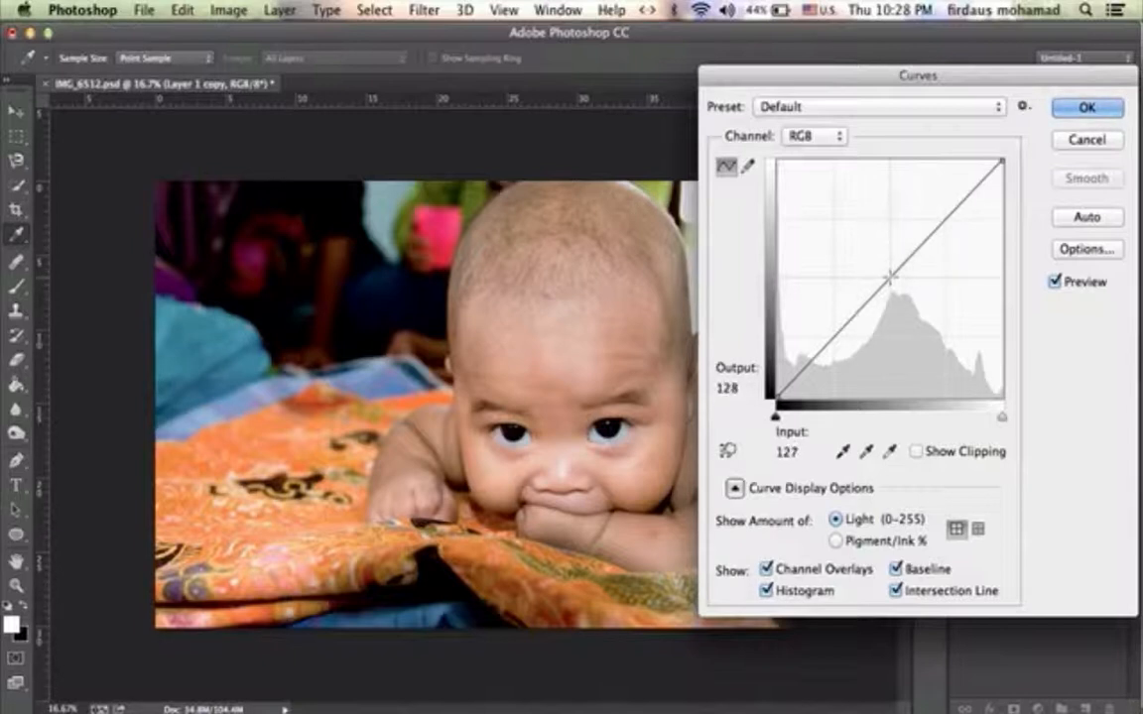
{"action": "left_click_drag", "start_coordinate": [892, 278], "coordinate": [918, 314]}
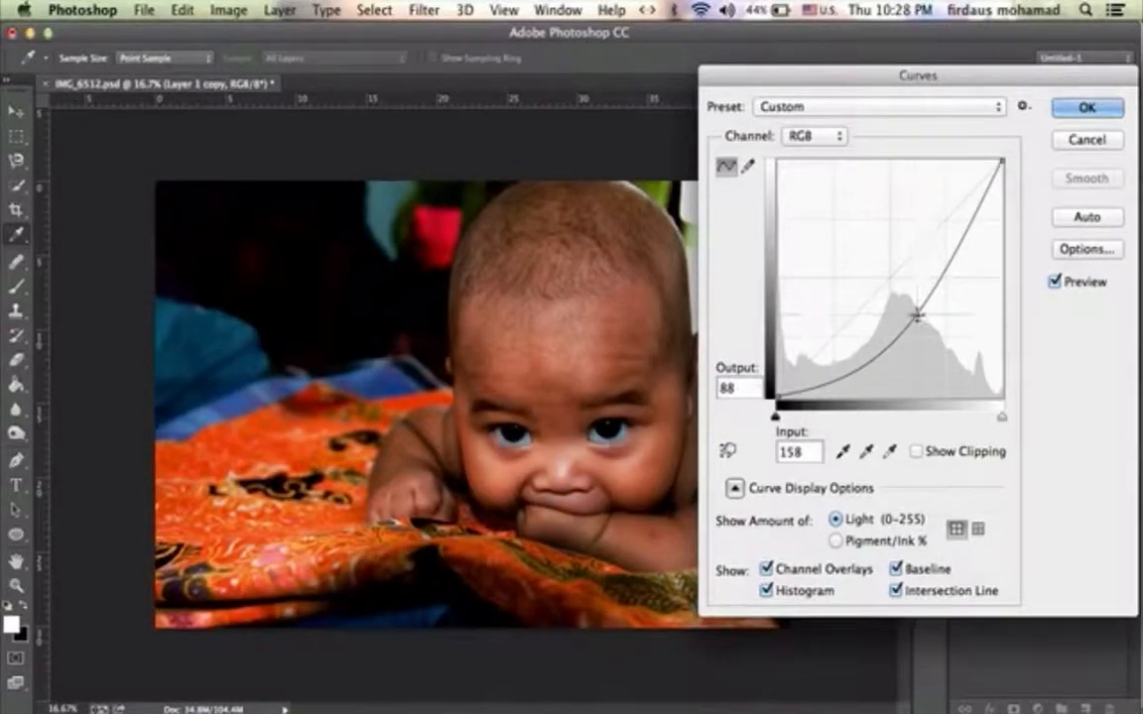
{"action": "left_click", "coordinate": [1087, 107]}
{"action": "key", "text": "e"}
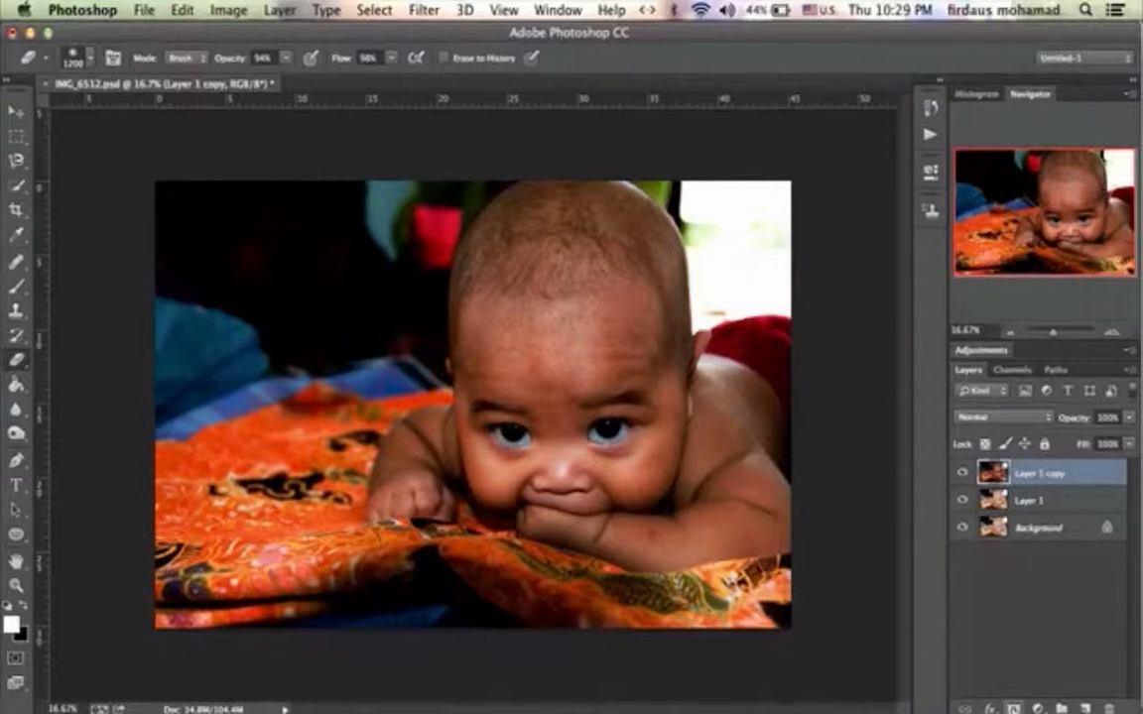
- Add a layer mask to Layer 1 copy and swap the foreground and background colors back and forth, ending on white foreground
{"action": "left_click", "coordinate": [1013, 708]}
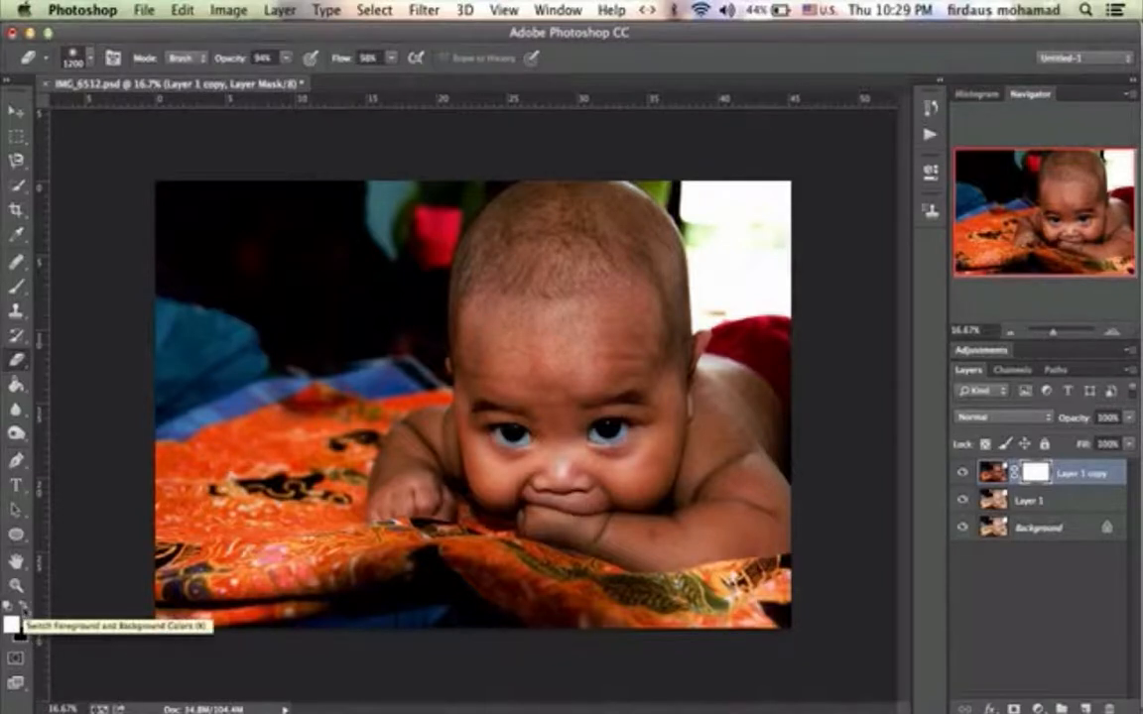
{"action": "left_click", "coordinate": [23, 608]}
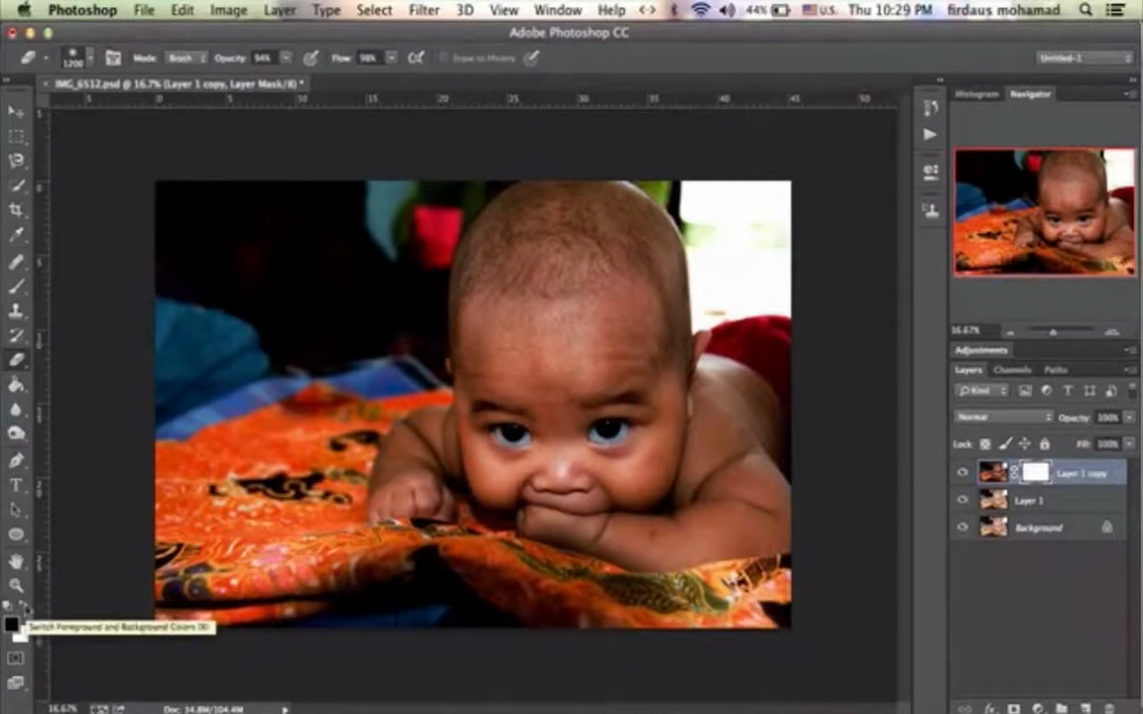
{"action": "left_click", "coordinate": [24, 608]}
{"action": "left_click", "coordinate": [24, 608]}
{"action": "left_click", "coordinate": [24, 607]}
{"action": "left_click", "coordinate": [24, 608]}
{"action": "left_click", "coordinate": [23, 607]}
{"action": "left_click", "coordinate": [24, 608]}
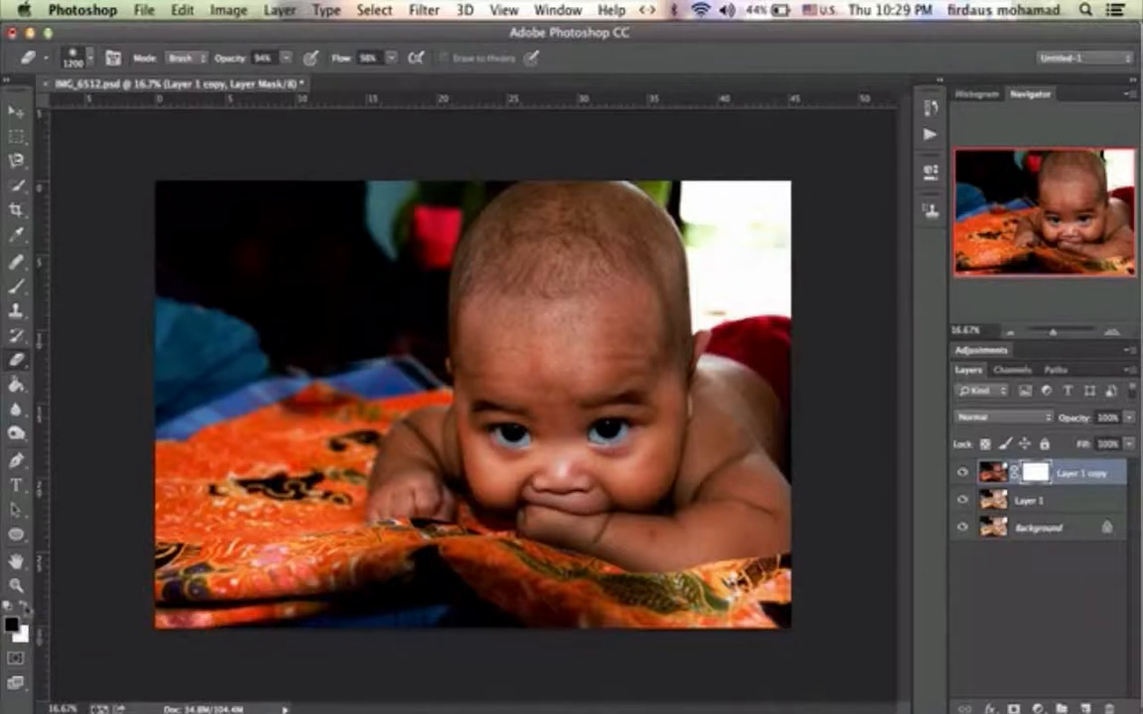
{"action": "left_click", "coordinate": [23, 607]}
{"action": "left_click", "coordinate": [24, 607]}
{"action": "left_click", "coordinate": [24, 607]}
{"action": "left_click", "coordinate": [24, 607]}
{"action": "left_click", "coordinate": [24, 607]}
{"action": "left_click", "coordinate": [24, 607]}
{"action": "left_click", "coordinate": [24, 608]}
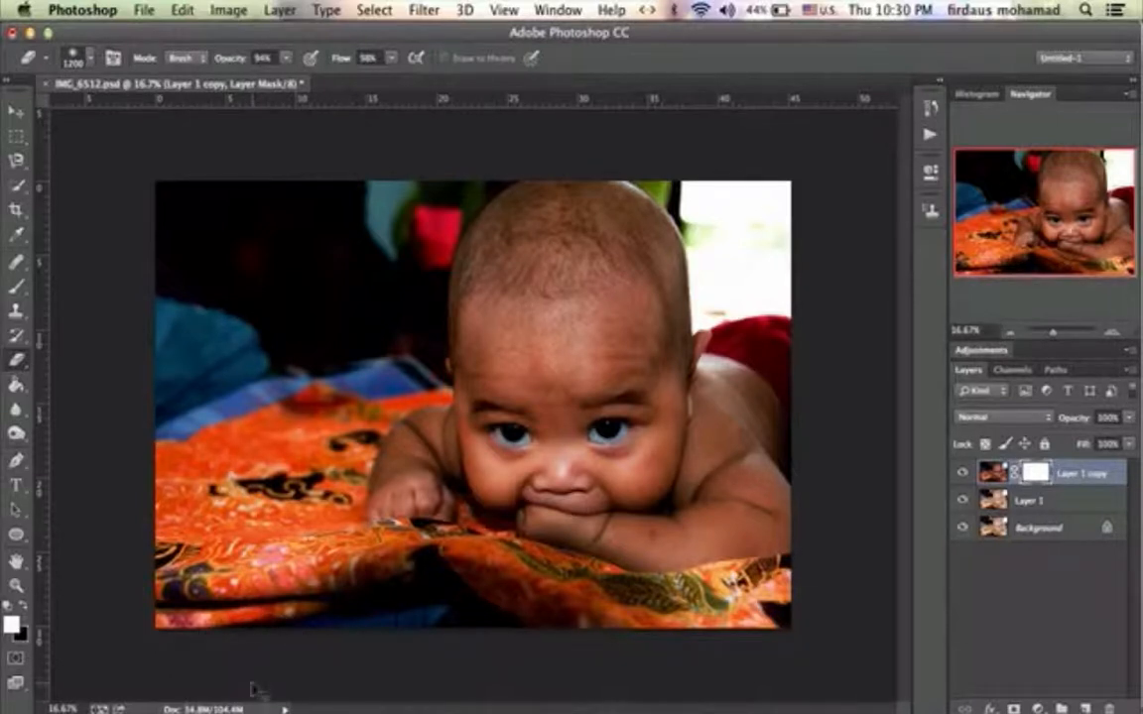
- Invert the mask to black and reveal the darkened layer over the forehead, cheek and mouth area with the Eraser, using white background color
{"action": "key", "text": "super+i"}
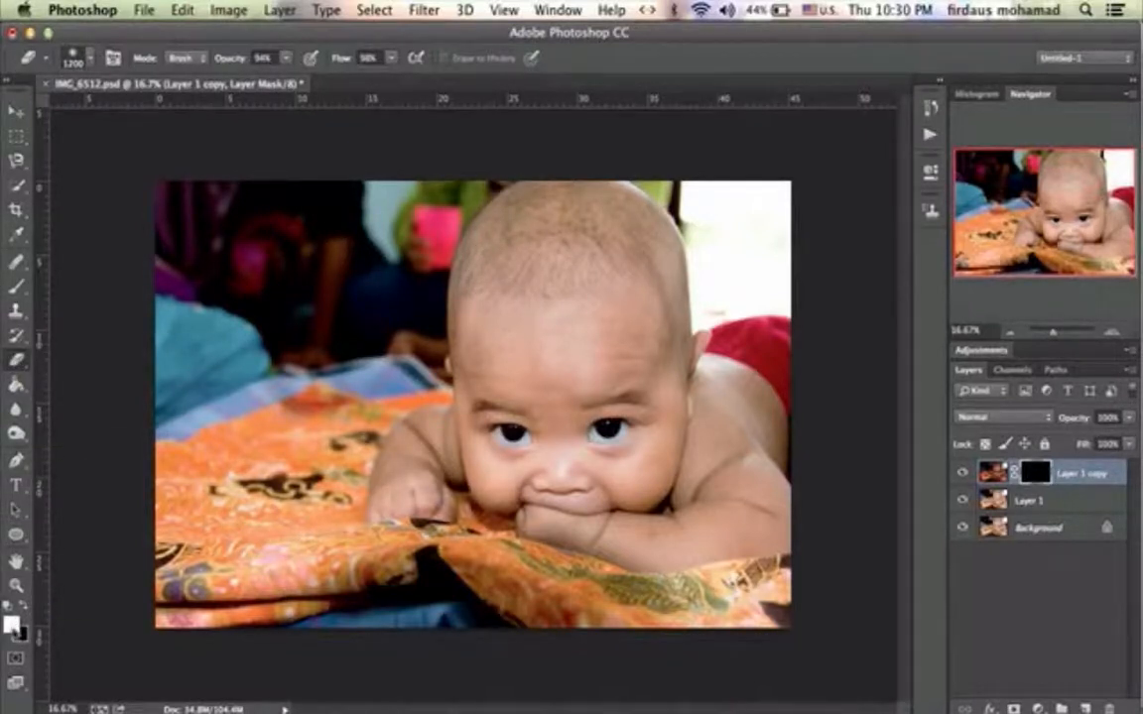
{"action": "left_click", "coordinate": [24, 607]}
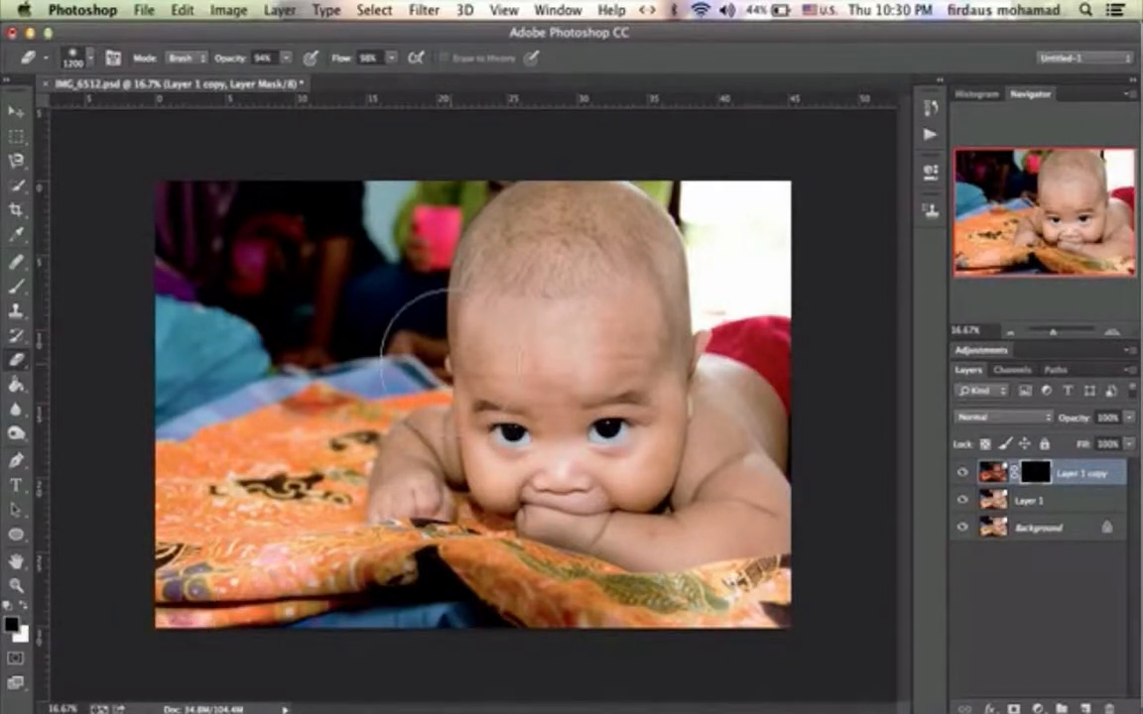
{"action": "mouse_move", "coordinate": [451, 354]}
{"action": "left_mouse_down"}
{"action": "mouse_move", "coordinate": [460, 419]}
{"action": "mouse_move", "coordinate": [488, 440]}
{"action": "left_mouse_up"}
{"action": "left_click_drag", "start_coordinate": [669, 420], "coordinate": [653, 459]}
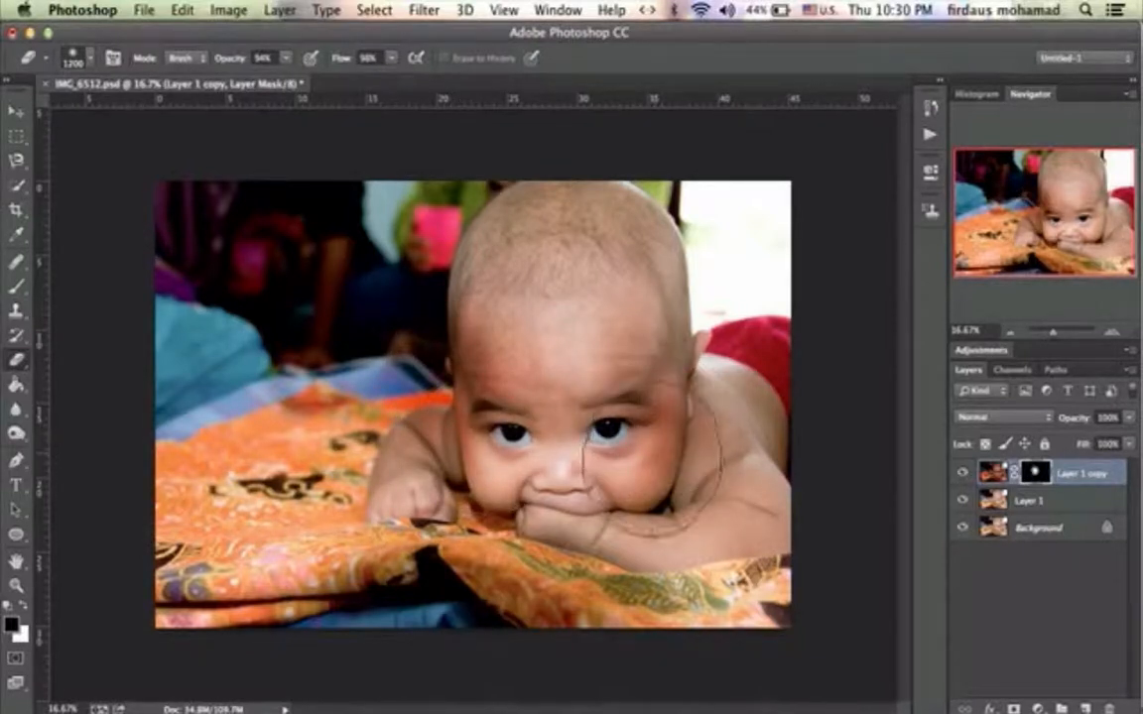
{"action": "left_click_drag", "start_coordinate": [529, 486], "coordinate": [544, 497]}
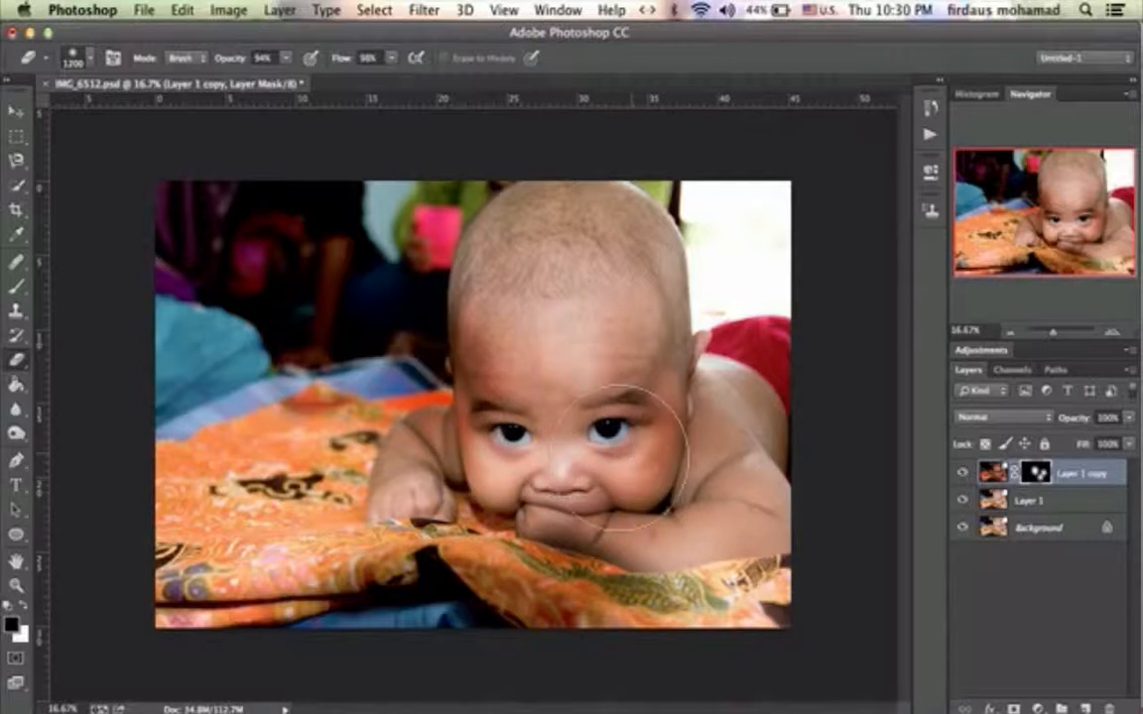
- Toggle the visibility of Layer 1 copy to compare the face with and without the darkening
{"action": "left_click", "coordinate": [965, 474]}
{"action": "left_click", "coordinate": [964, 474]}
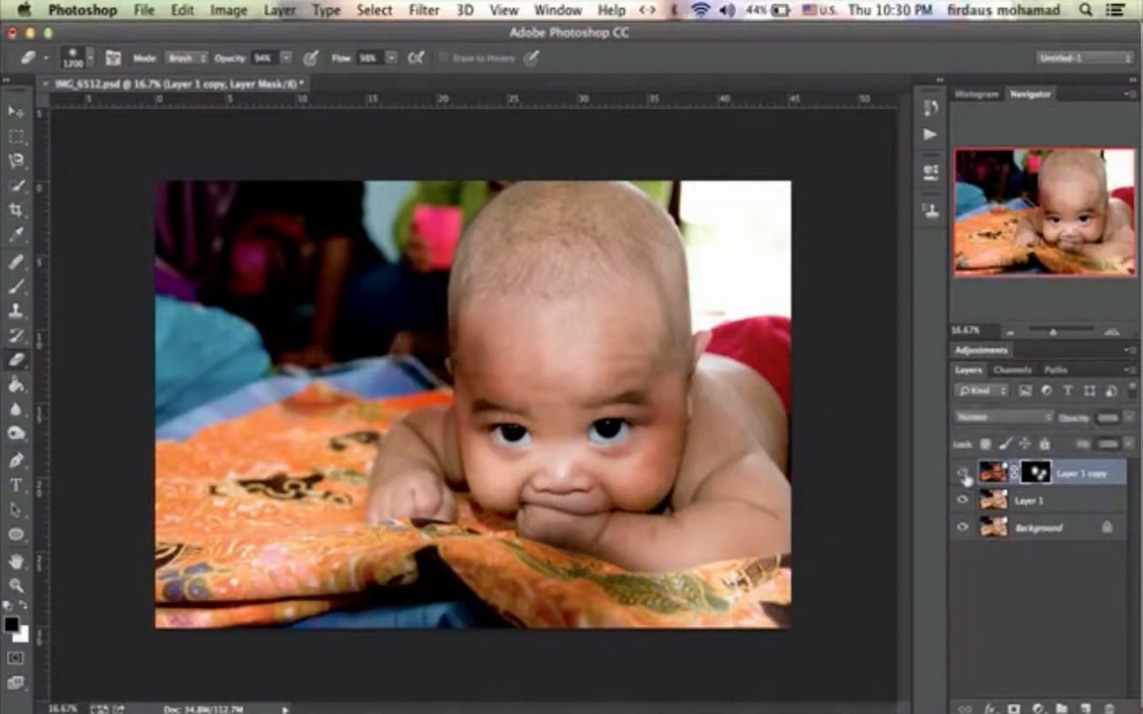
{"action": "left_click", "coordinate": [965, 475]}
{"action": "left_click", "coordinate": [965, 475]}
- Merge Layer 1 copy down into Layer 1 and duplicate the merged layer as Layer 1 copy
{"action": "key", "text": "Delete"}
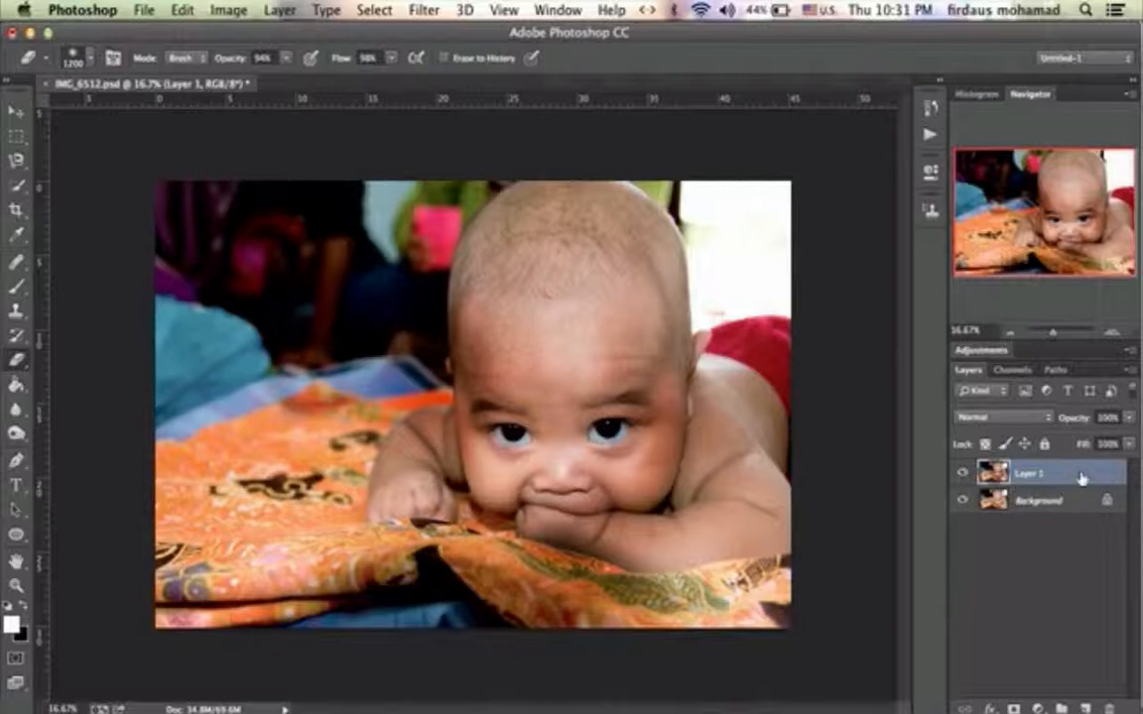
{"action": "left_click_drag", "start_coordinate": [1082, 478], "coordinate": [1086, 709]}
{"action": "key", "text": "super+j"}
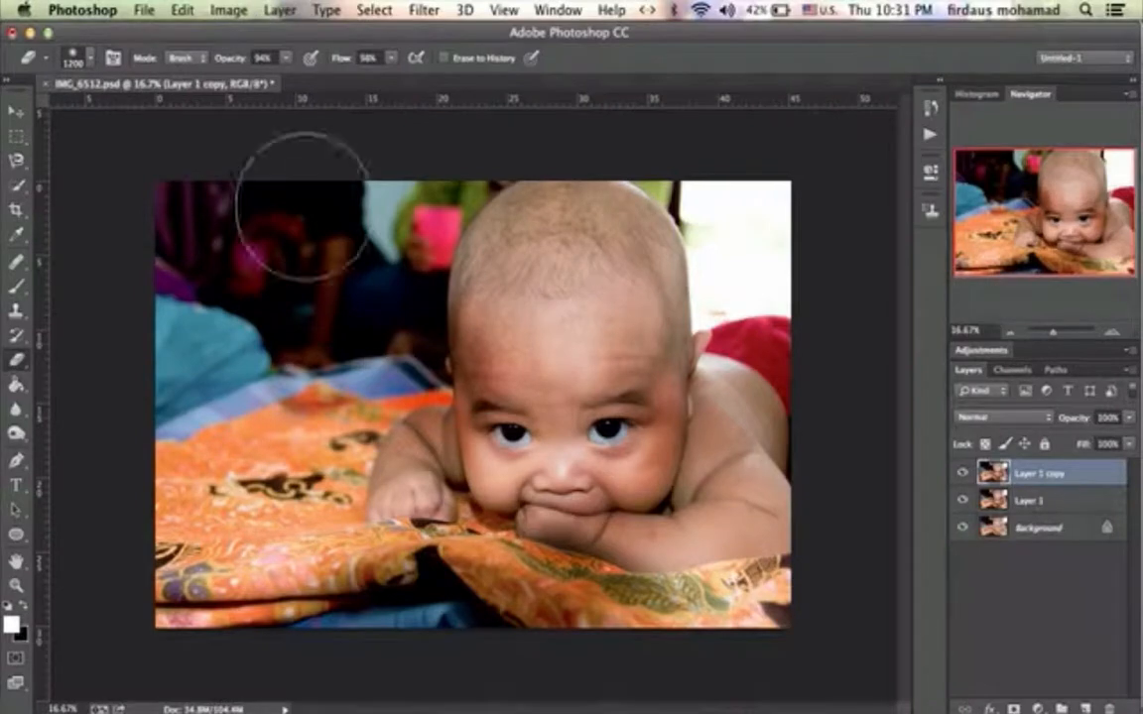
- Brighten Layer 1 copy with a Curves adjustment, moving the RGB midpoint to input 107, output 158
{"action": "left_click", "coordinate": [226, 10]}
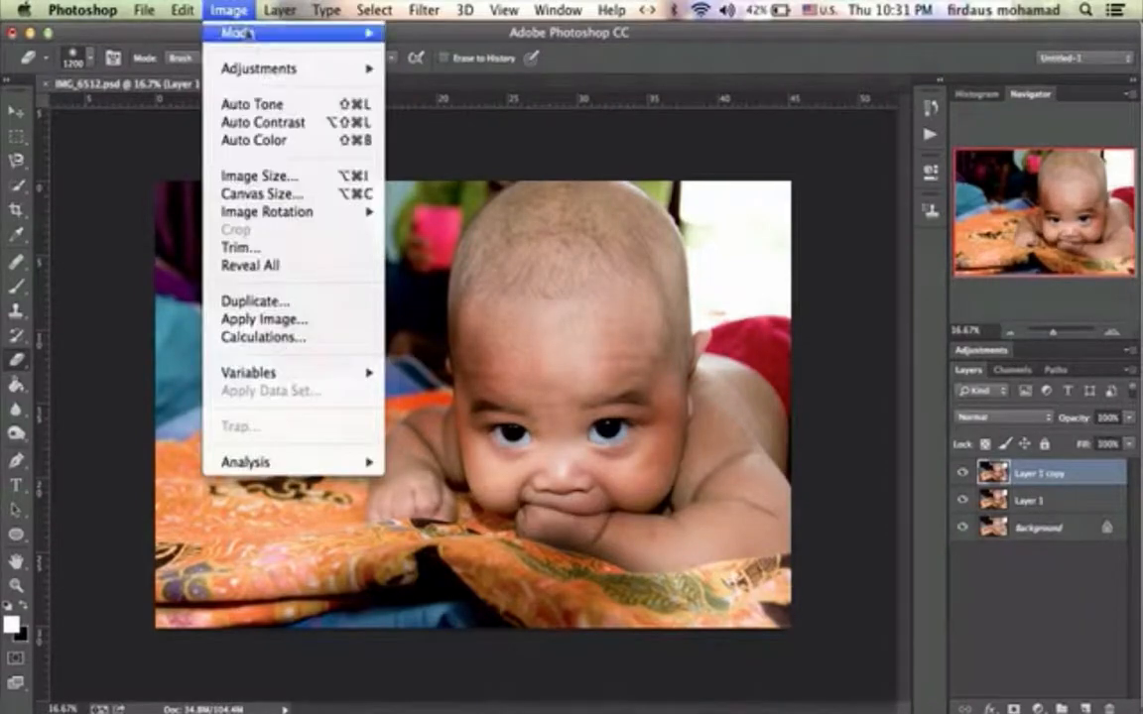
{"action": "mouse_move", "coordinate": [278, 70]}
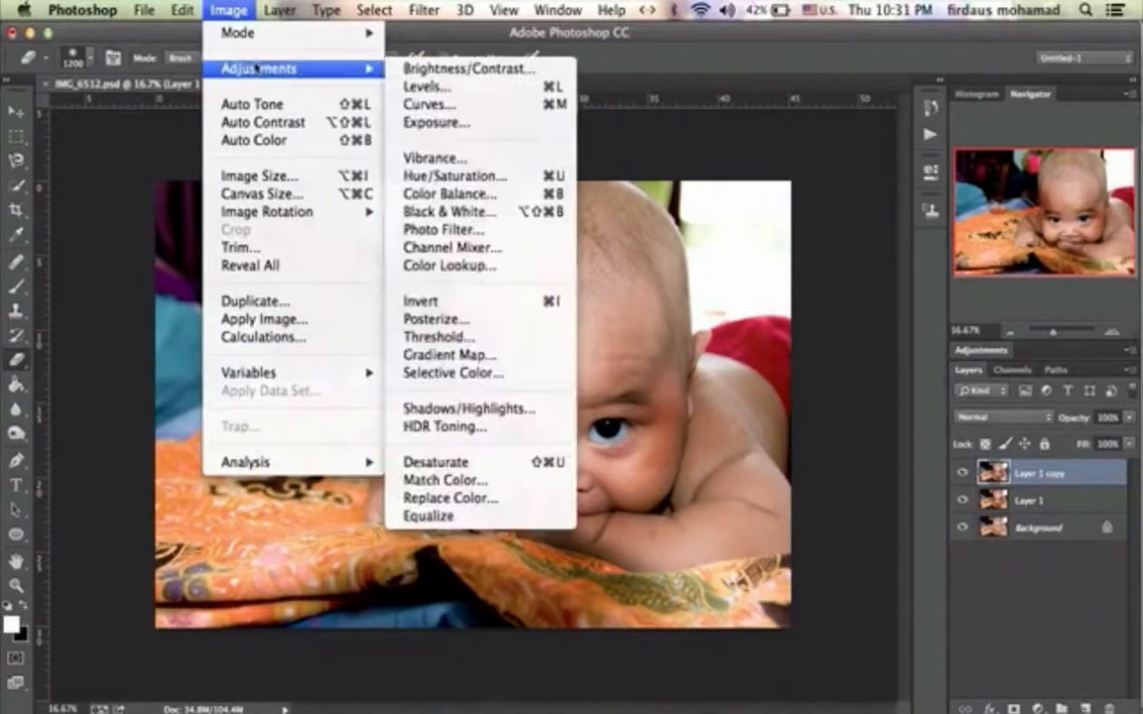
{"action": "left_click", "coordinate": [427, 105]}
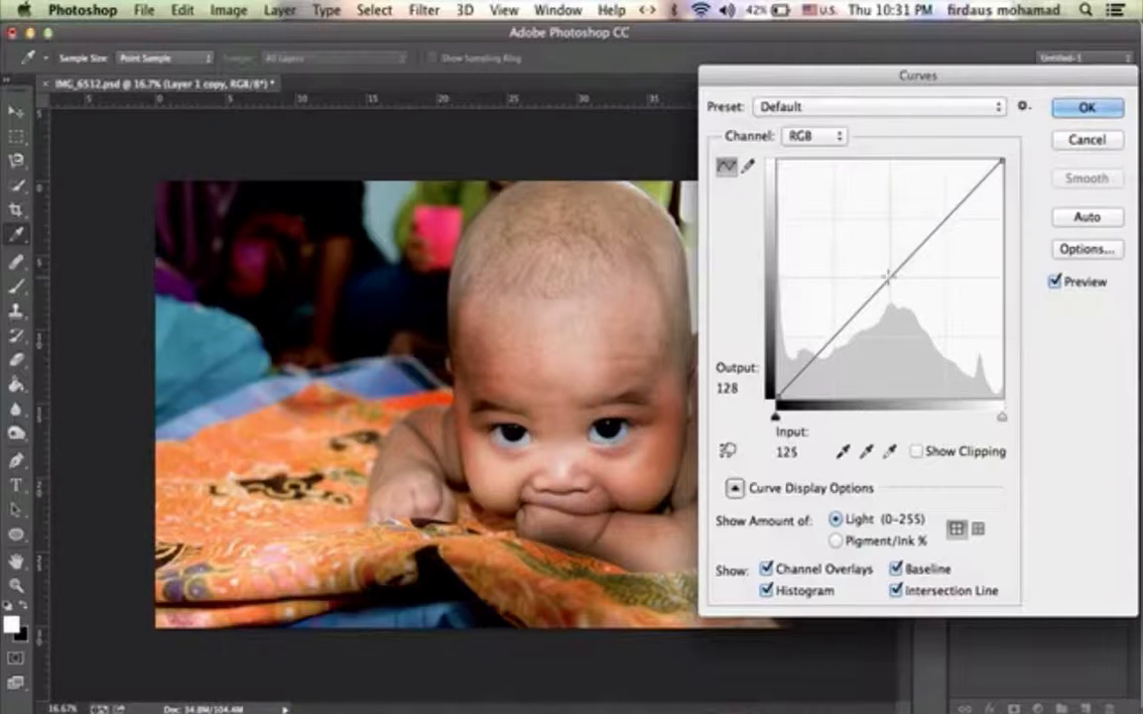
{"action": "left_click_drag", "start_coordinate": [888, 279], "coordinate": [871, 251]}
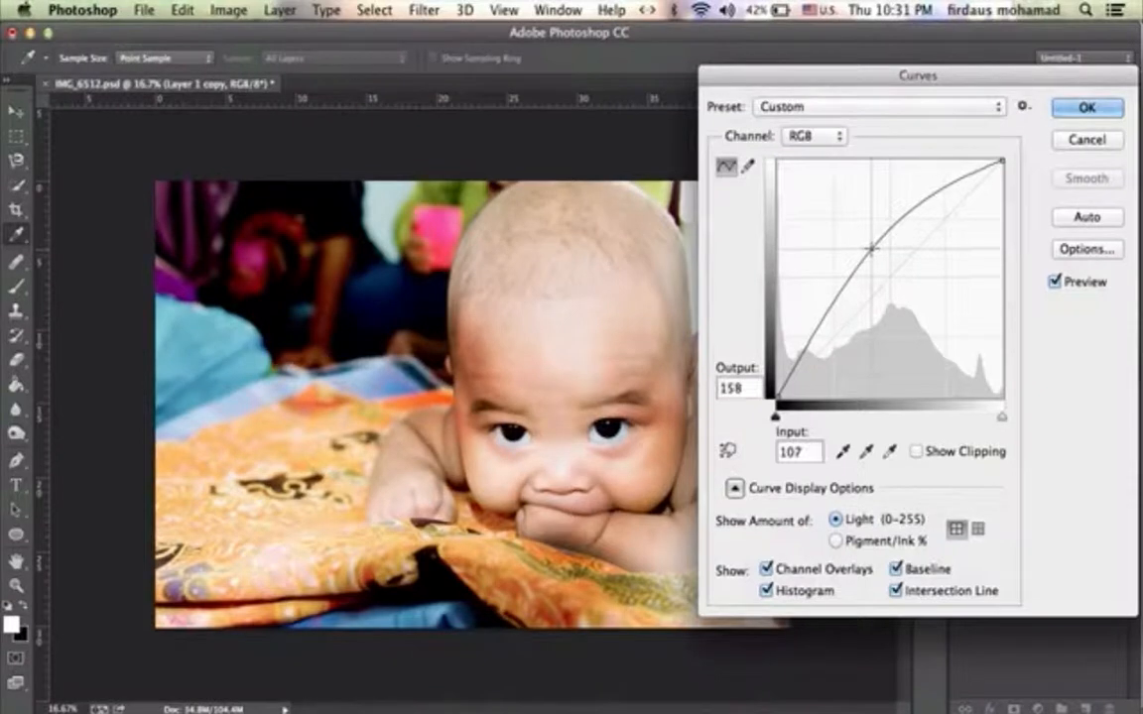
{"action": "left_click", "coordinate": [1089, 109]}
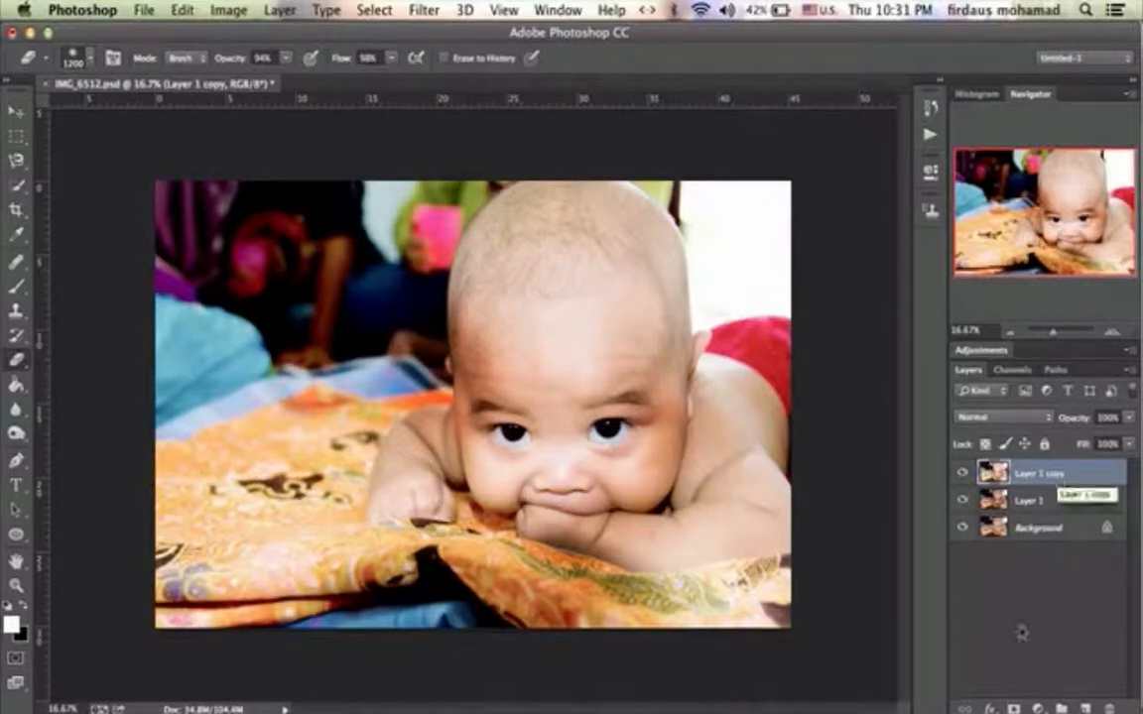
- Add a layer mask to the brightened Layer 1 copy and invert the mask to black
{"action": "left_click", "coordinate": [1012, 705]}
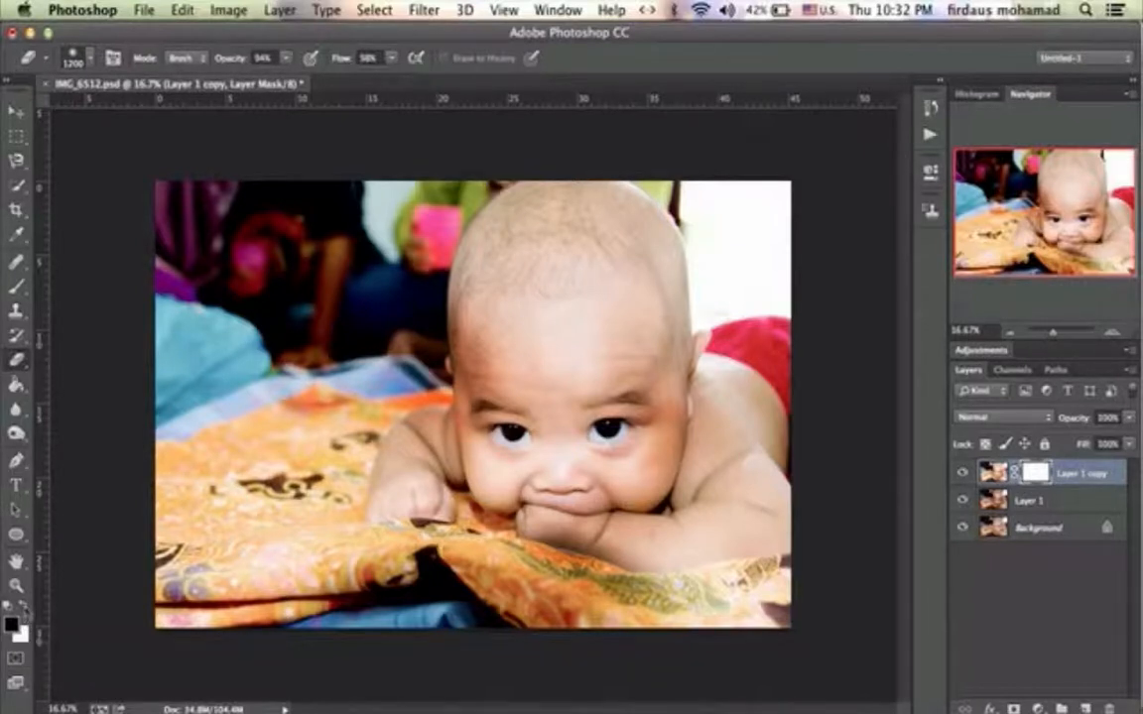
{"action": "left_click", "coordinate": [24, 607]}
{"action": "key", "text": "ctrl+i"}
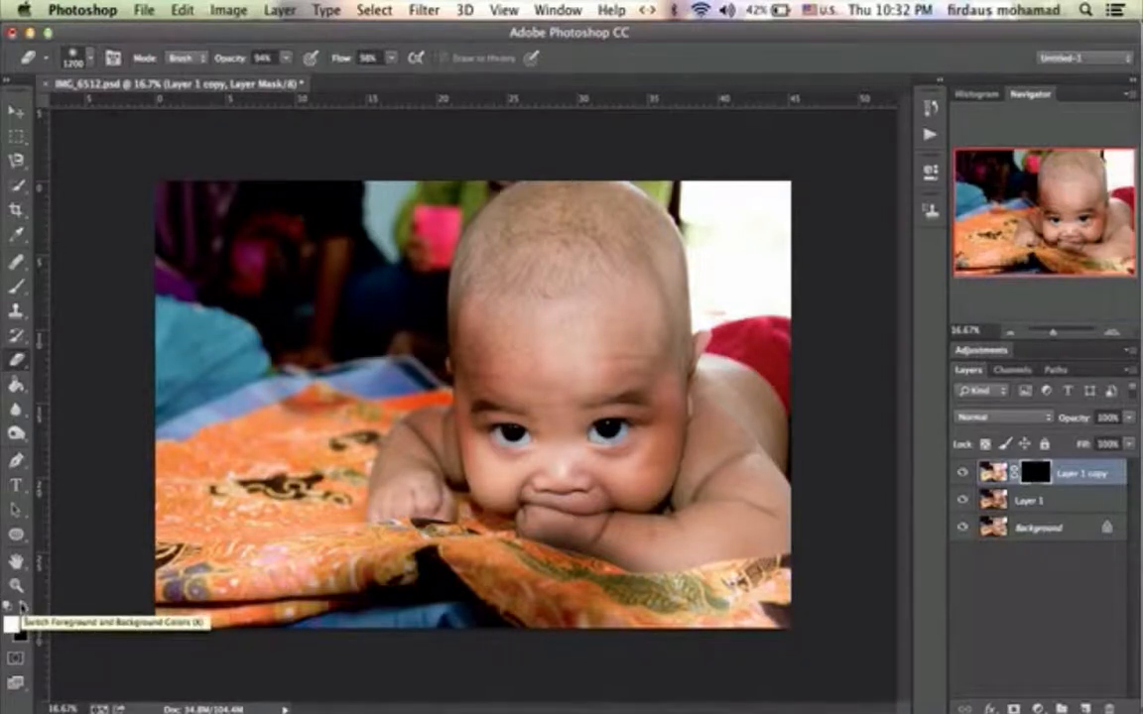
- Reveal the brightened layer over the shoulder, hands, forehead, both sides of the head and the cheek with the Eraser, using white background color
{"action": "left_click", "coordinate": [21, 607]}
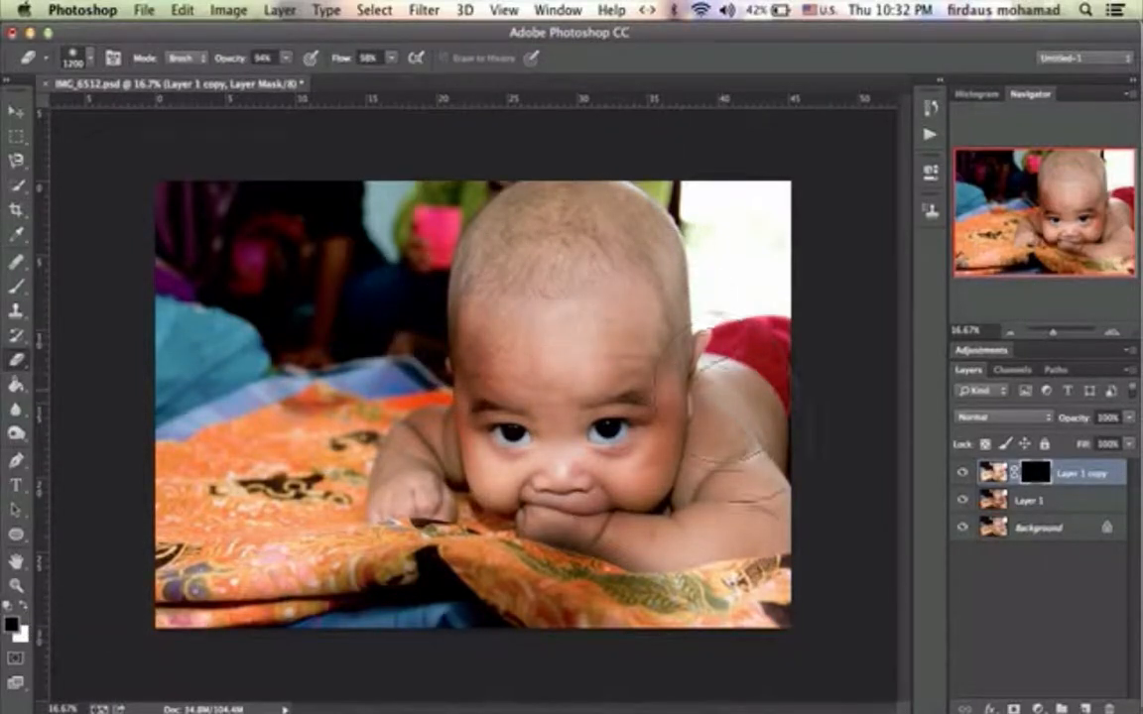
{"action": "left_click_drag", "start_coordinate": [745, 460], "coordinate": [747, 489]}
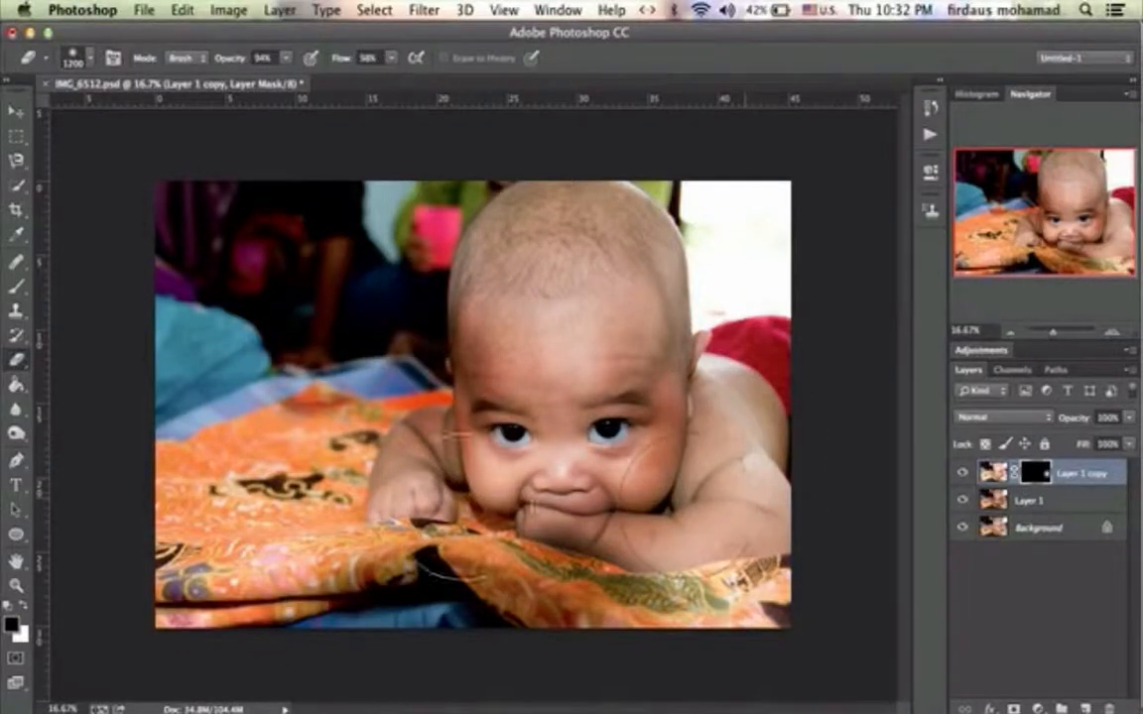
{"action": "mouse_move", "coordinate": [412, 495]}
{"action": "left_mouse_down"}
{"action": "mouse_move", "coordinate": [377, 452]}
{"action": "mouse_move", "coordinate": [372, 461]}
{"action": "mouse_move", "coordinate": [482, 496]}
{"action": "mouse_move", "coordinate": [545, 552]}
{"action": "mouse_move", "coordinate": [575, 544]}
{"action": "left_mouse_up"}
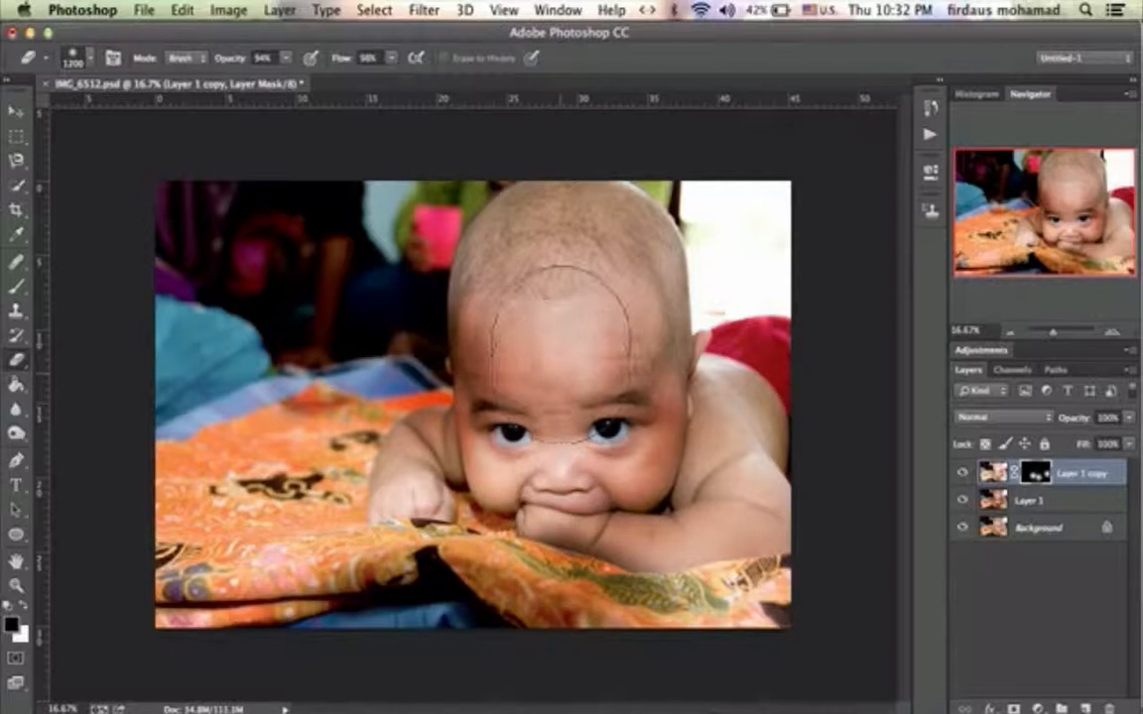
{"action": "mouse_move", "coordinate": [560, 344]}
{"action": "left_mouse_down"}
{"action": "mouse_move", "coordinate": [568, 311]}
{"action": "mouse_move", "coordinate": [636, 290]}
{"action": "left_mouse_up"}
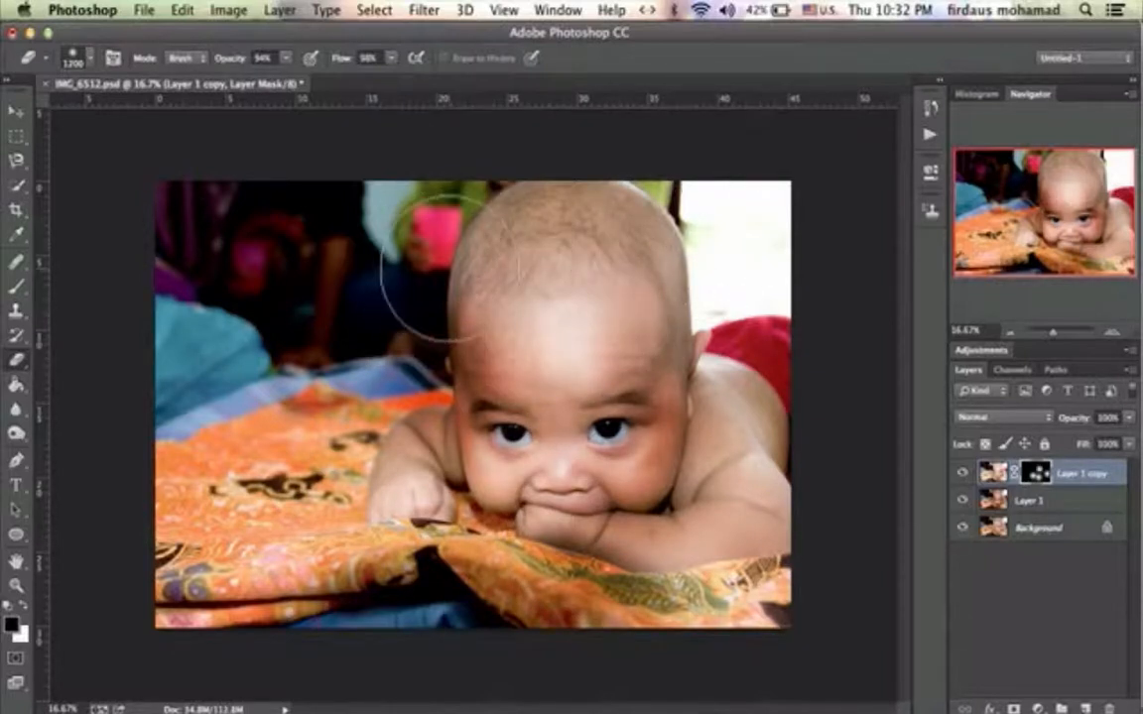
{"action": "mouse_move", "coordinate": [437, 309]}
{"action": "left_mouse_down"}
{"action": "mouse_move", "coordinate": [331, 491]}
{"action": "mouse_move", "coordinate": [430, 327]}
{"action": "mouse_move", "coordinate": [419, 355]}
{"action": "mouse_move", "coordinate": [447, 332]}
{"action": "left_mouse_up"}
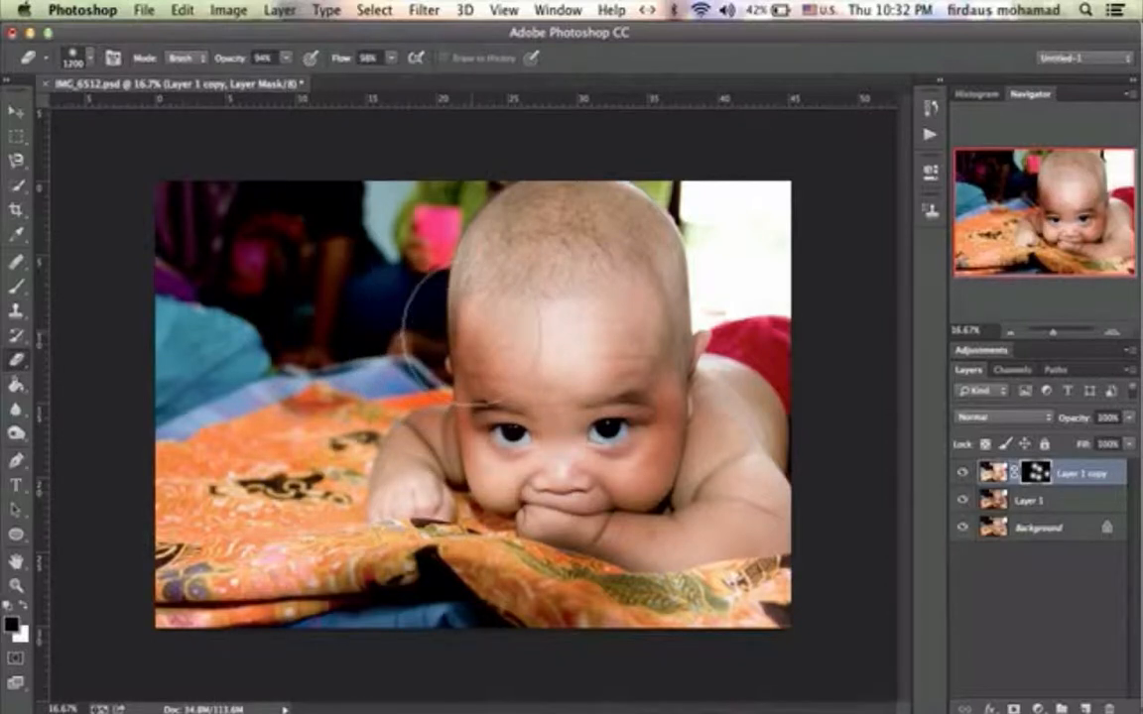
{"action": "left_click_drag", "start_coordinate": [670, 342], "coordinate": [700, 364]}
{"action": "left_click_drag", "start_coordinate": [632, 437], "coordinate": [624, 467]}
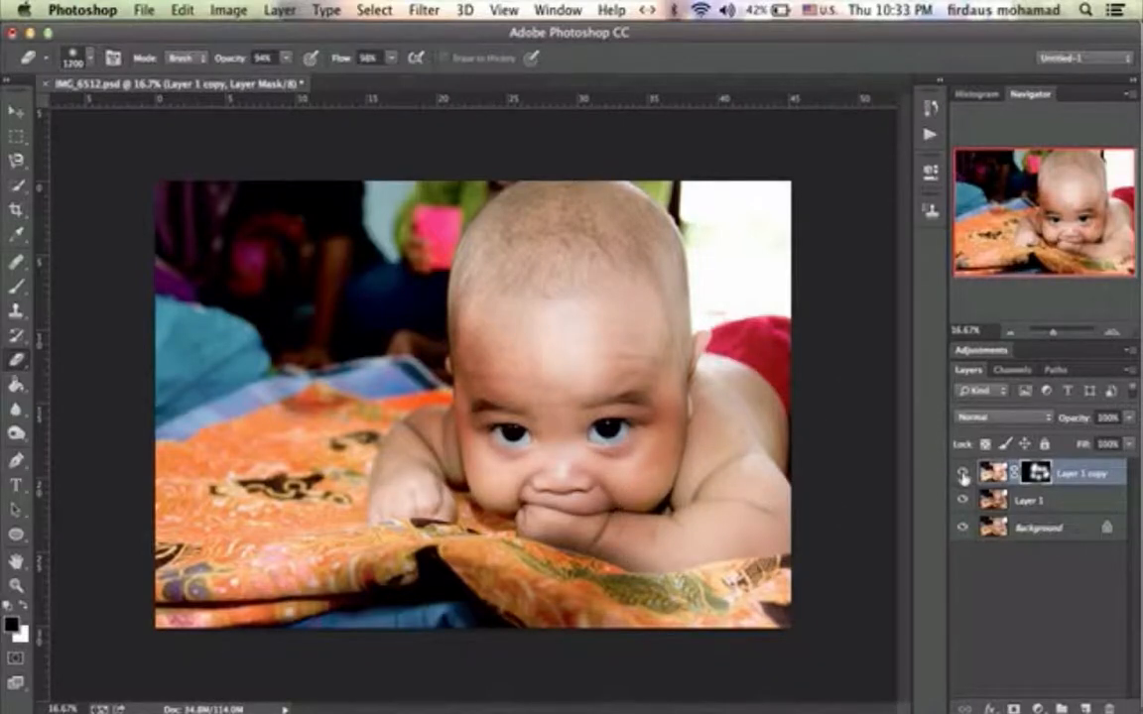
- Toggle the visibility of Layer 1 copy to compare the portrait with and without the brightening
{"action": "left_click", "coordinate": [963, 476]}
{"action": "left_click", "coordinate": [962, 476]}
{"action": "left_click", "coordinate": [963, 476]}
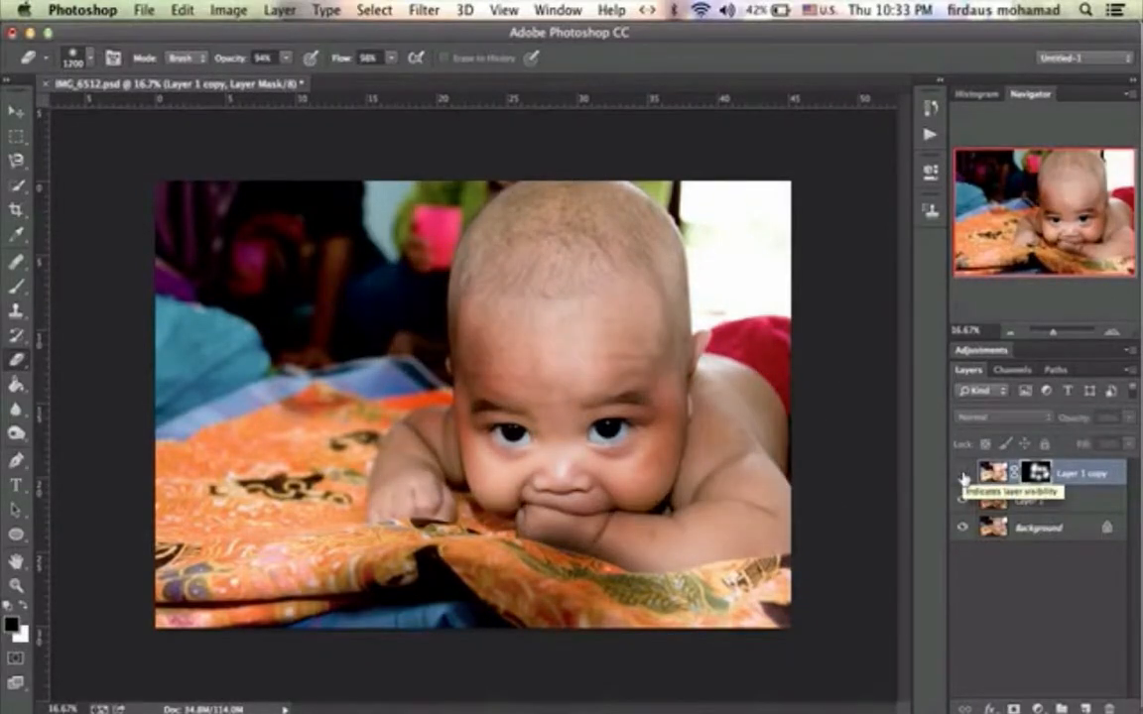
{"action": "left_click", "coordinate": [963, 477]}
{"action": "left_click", "coordinate": [963, 476]}
{"action": "left_click", "coordinate": [962, 475]}
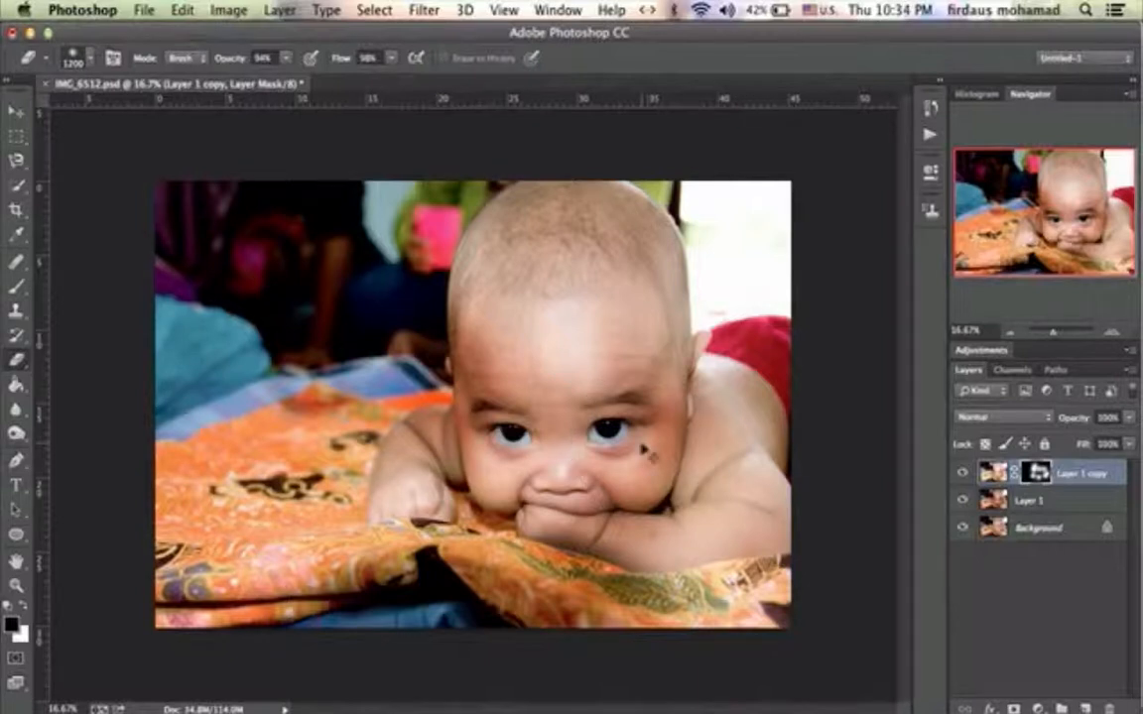
- Merge the brightened Layer 1 copy into Layer 1 and duplicate the result as a fresh Layer 1 copy
{"action": "key", "text": "super+e"}
{"action": "key", "text": "x"}
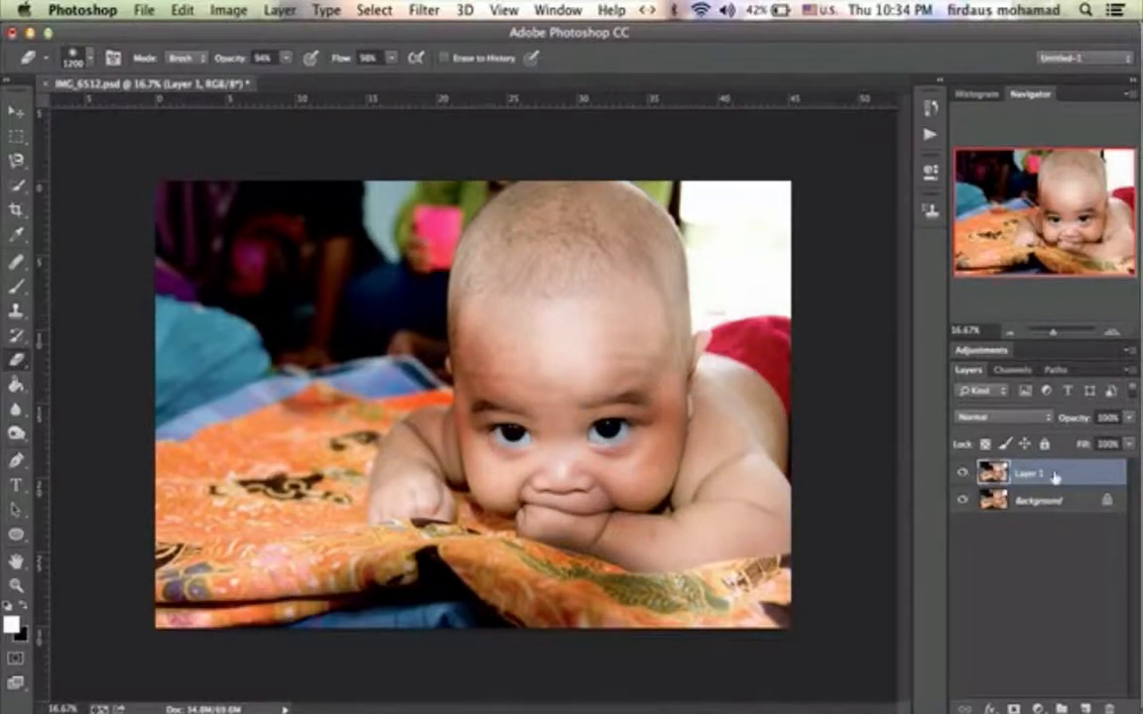
{"action": "left_click_drag", "start_coordinate": [1053, 474], "coordinate": [1086, 701]}
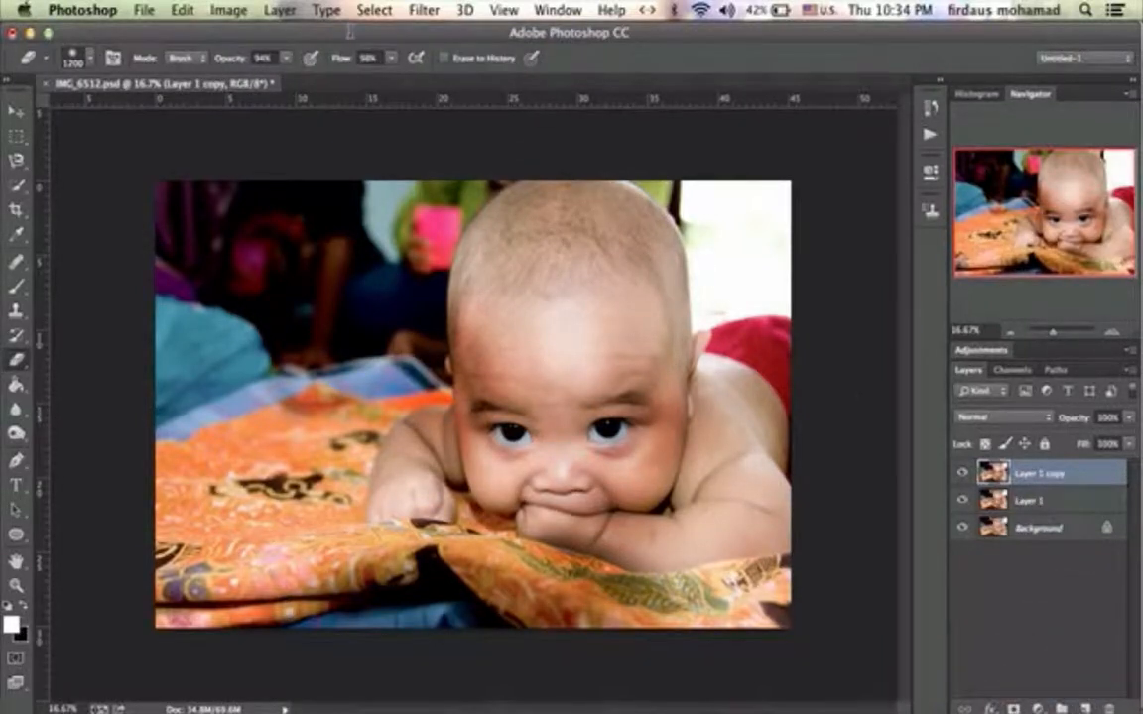
- Apply a Curves adjustment to Layer 1 copy that raises the Red channel midtones from input 120 to output 151
{"action": "left_click", "coordinate": [222, 11]}
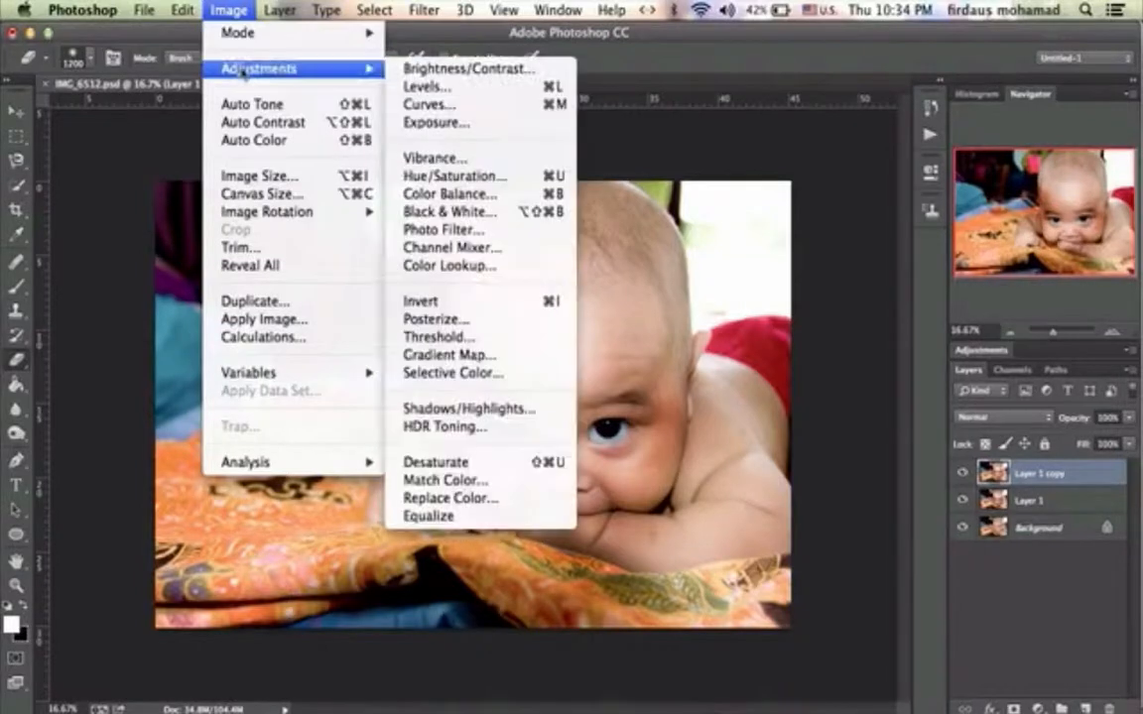
{"action": "mouse_move", "coordinate": [297, 68]}
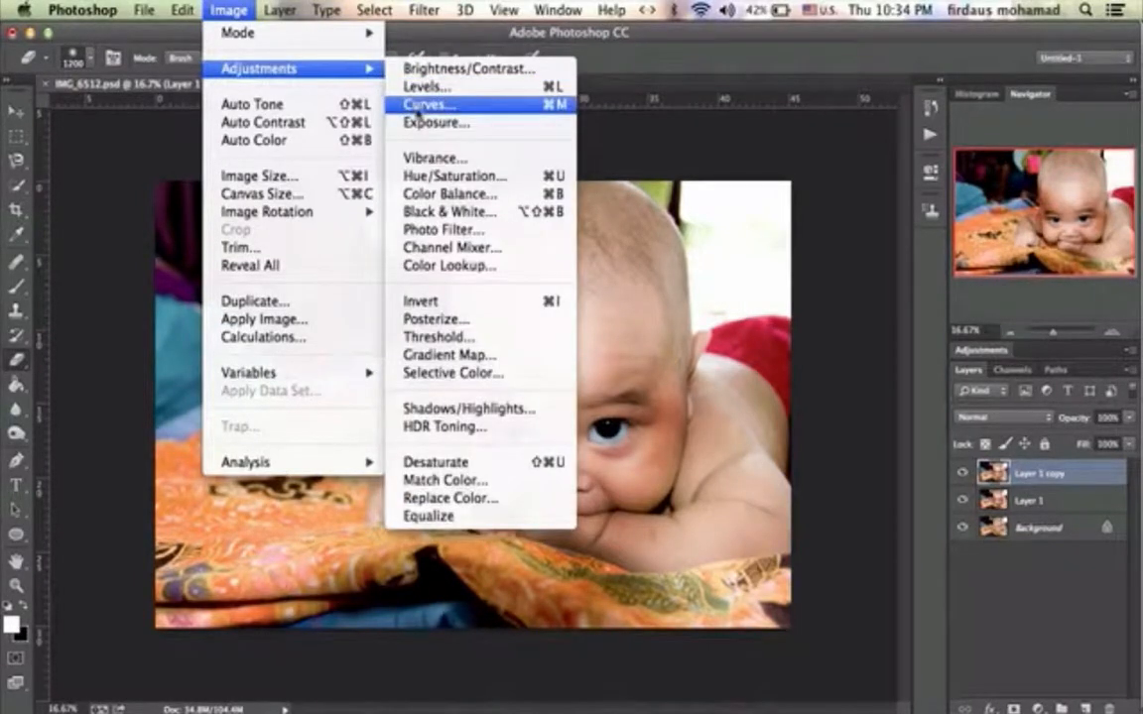
{"action": "left_click", "coordinate": [561, 103]}
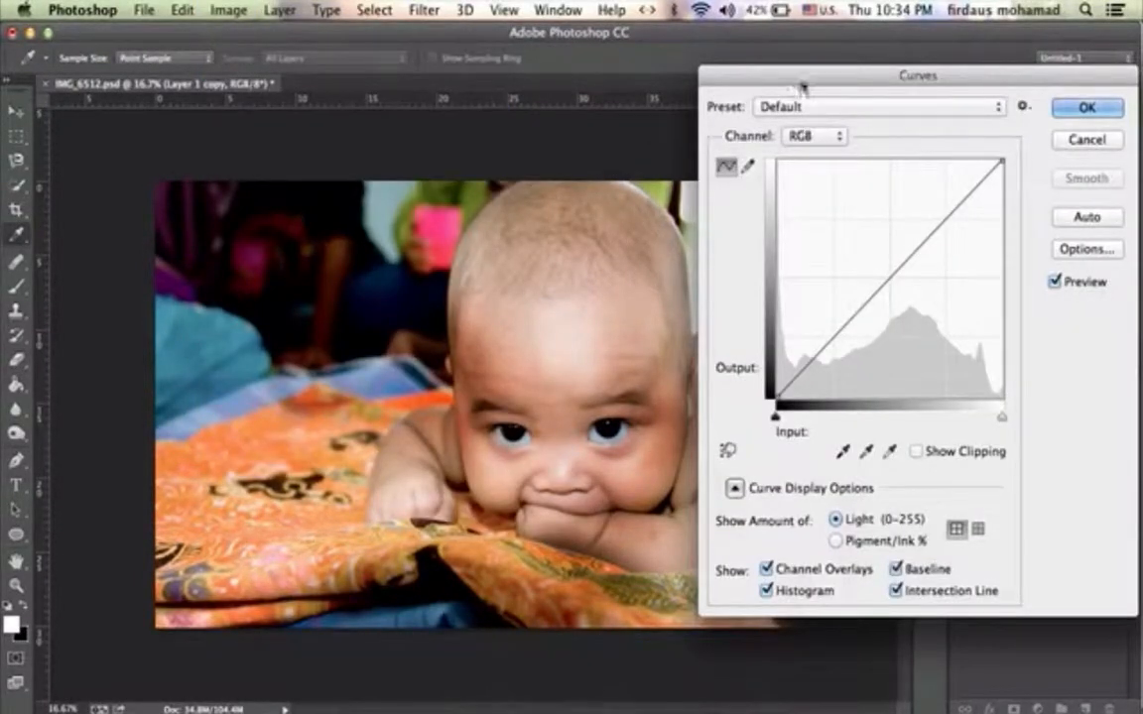
{"action": "mouse_move", "coordinate": [805, 87]}
{"action": "left_mouse_down"}
{"action": "mouse_move", "coordinate": [788, 84]}
{"action": "mouse_move", "coordinate": [800, 80]}
{"action": "left_mouse_up"}
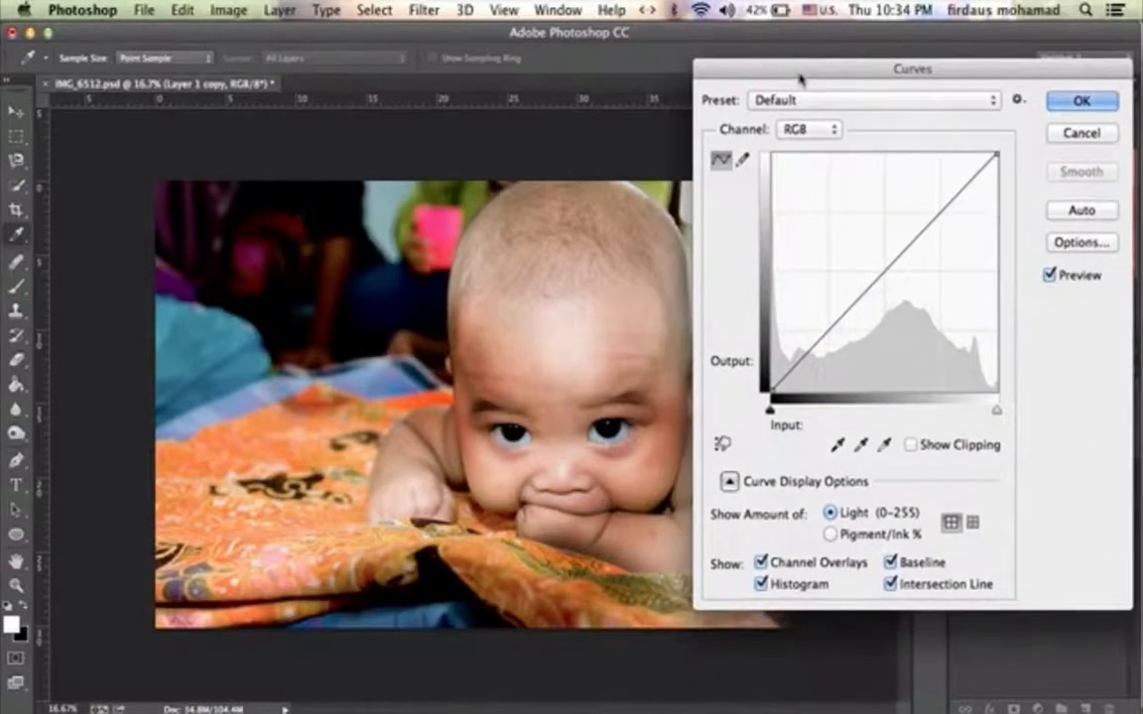
{"action": "left_click", "coordinate": [818, 131]}
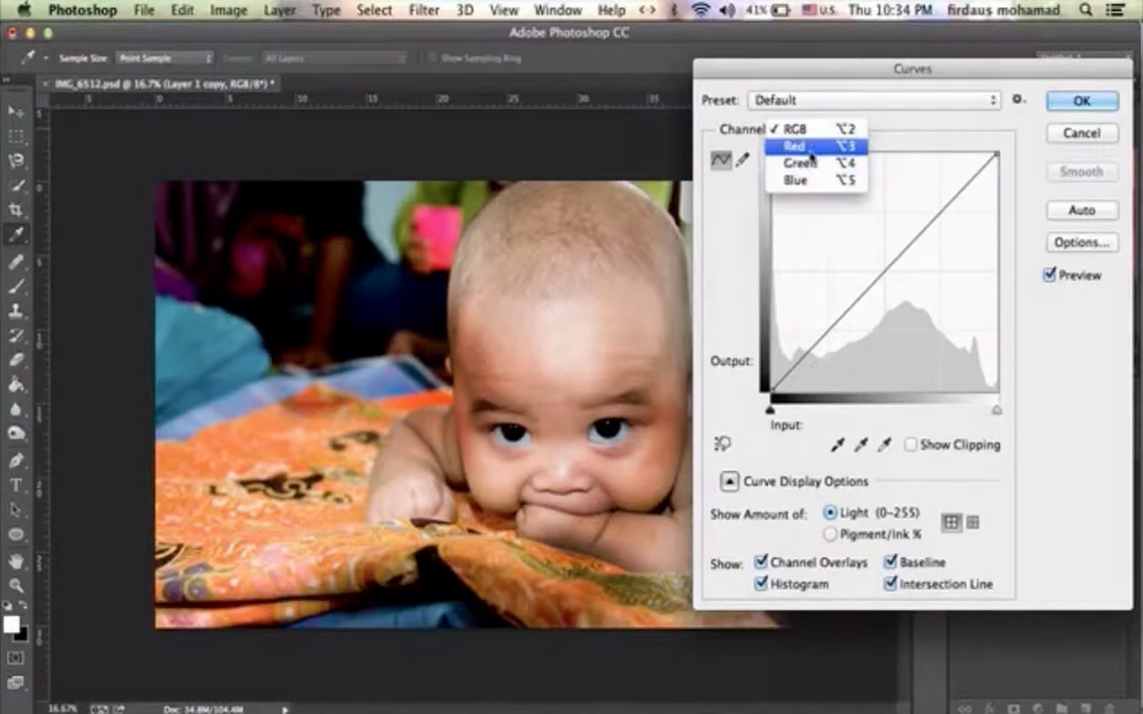
{"action": "left_click", "coordinate": [812, 149]}
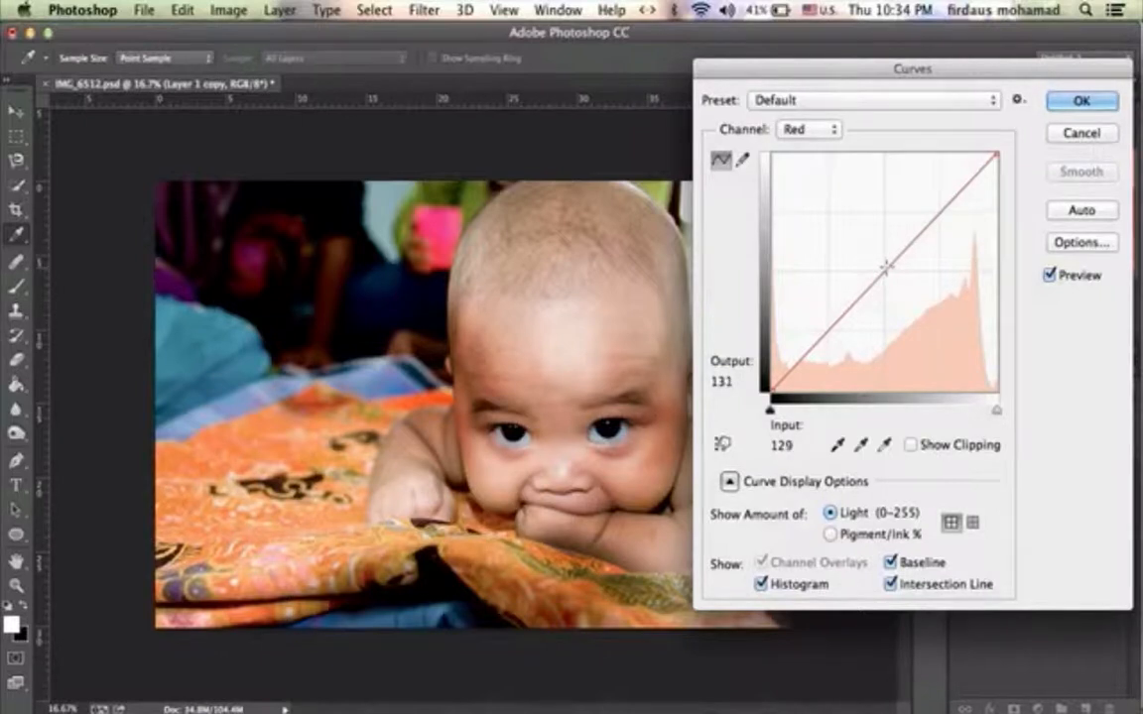
{"action": "left_click_drag", "start_coordinate": [885, 266], "coordinate": [878, 249]}
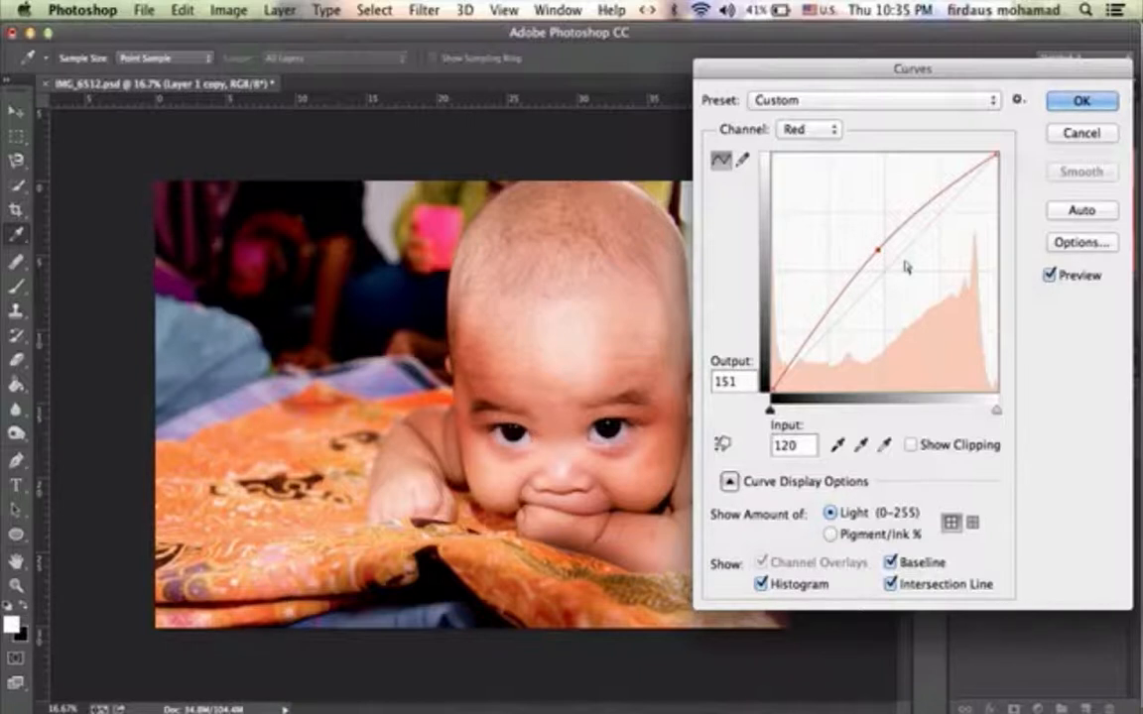
{"action": "left_click", "coordinate": [1084, 104]}
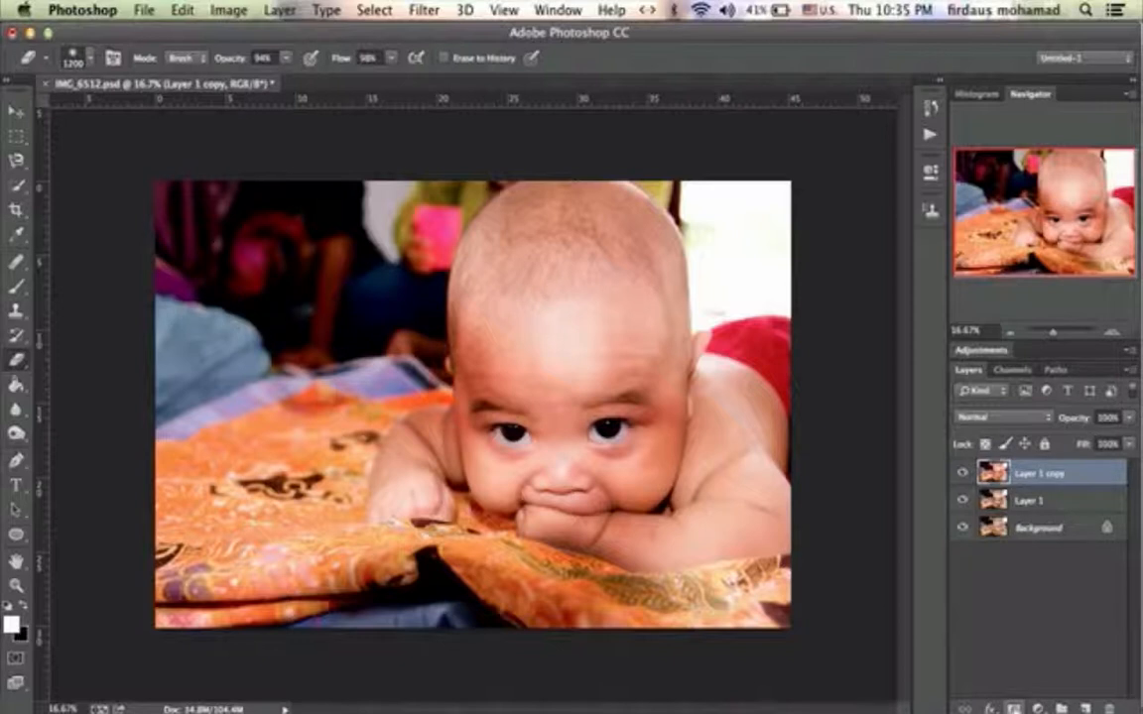
- Add a layer mask to the reddened Layer 1 copy and invert the mask to black
{"action": "left_click", "coordinate": [1013, 707]}
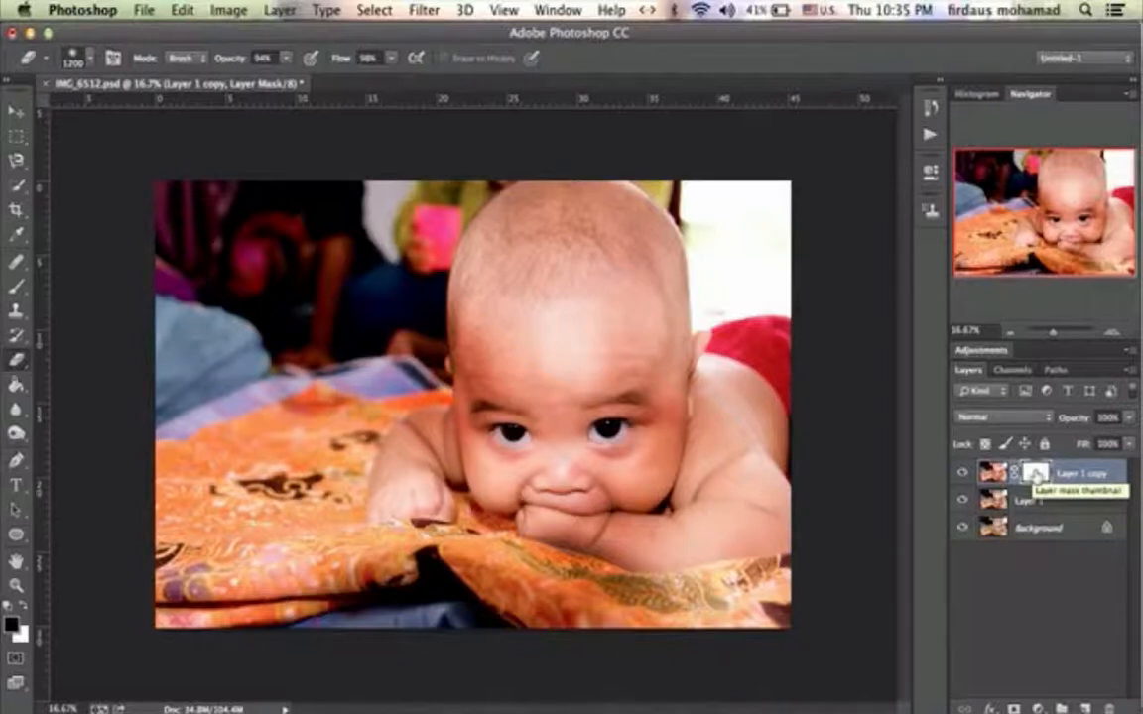
{"action": "left_click", "coordinate": [23, 608]}
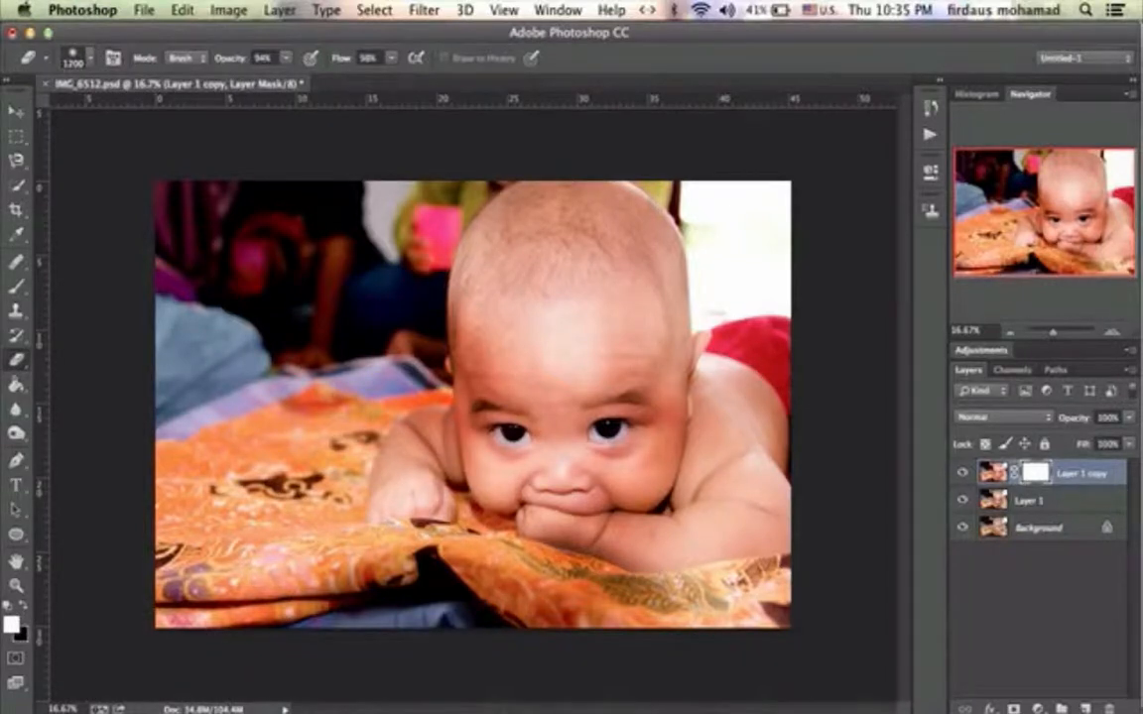
{"action": "key", "text": "ctrl+i"}
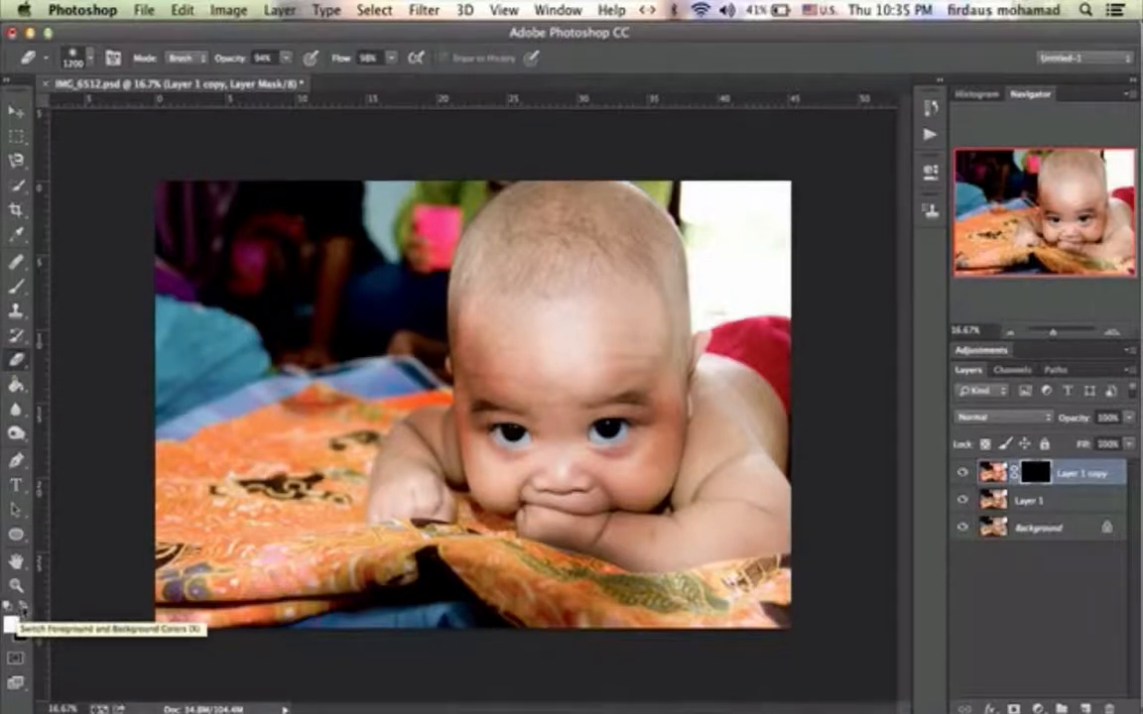
- Reveal the reddened layer over the baby's head, hands and arm with the Eraser, using white as the background color
{"action": "left_click", "coordinate": [24, 606]}
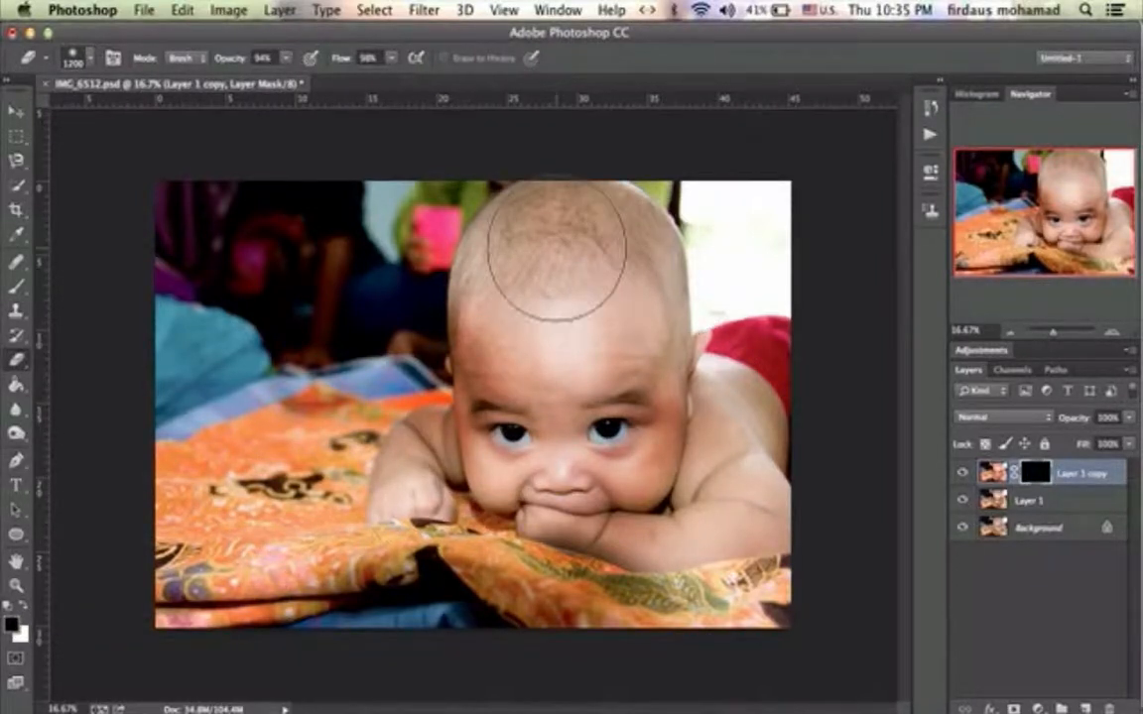
{"action": "mouse_move", "coordinate": [609, 250]}
{"action": "left_mouse_down"}
{"action": "mouse_move", "coordinate": [677, 229]}
{"action": "mouse_move", "coordinate": [638, 242]}
{"action": "mouse_move", "coordinate": [635, 288]}
{"action": "mouse_move", "coordinate": [653, 288]}
{"action": "mouse_move", "coordinate": [491, 288]}
{"action": "mouse_move", "coordinate": [497, 281]}
{"action": "mouse_move", "coordinate": [498, 307]}
{"action": "mouse_move", "coordinate": [474, 268]}
{"action": "left_mouse_up"}
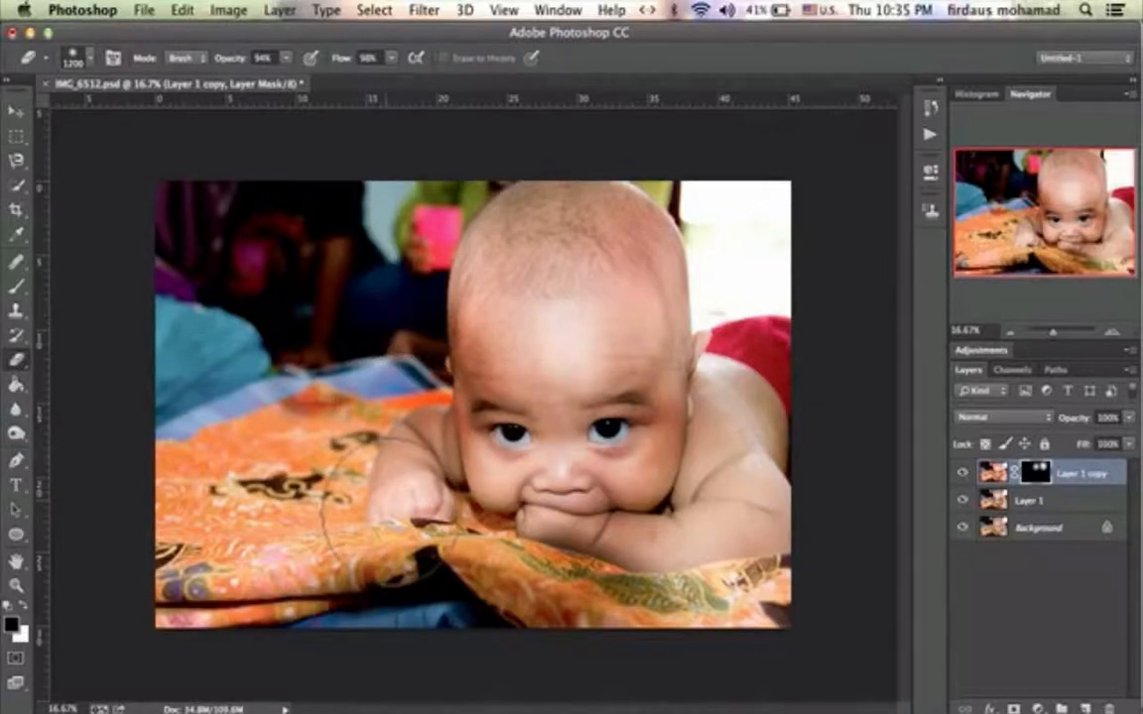
{"action": "mouse_move", "coordinate": [769, 472]}
{"action": "left_mouse_down"}
{"action": "mouse_move", "coordinate": [738, 546]}
{"action": "mouse_move", "coordinate": [742, 530]}
{"action": "left_mouse_up"}
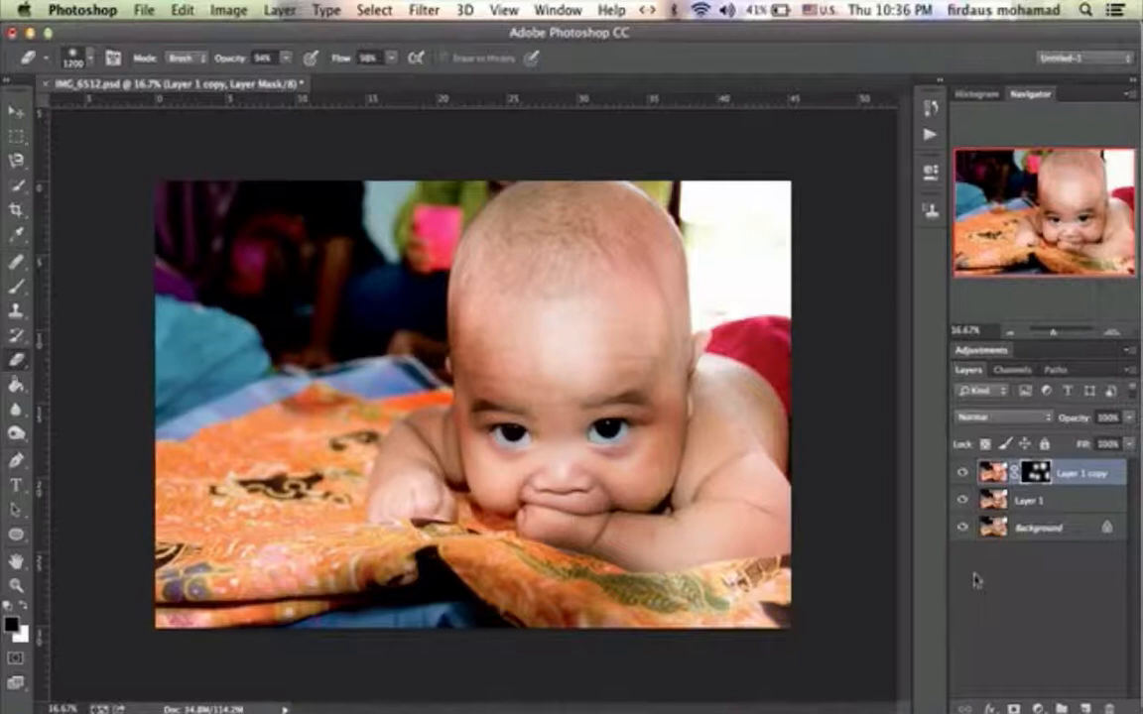
- Merge the reddened Layer 1 copy down into Layer 1 and duplicate the merged layer
{"action": "key", "text": "super+e"}
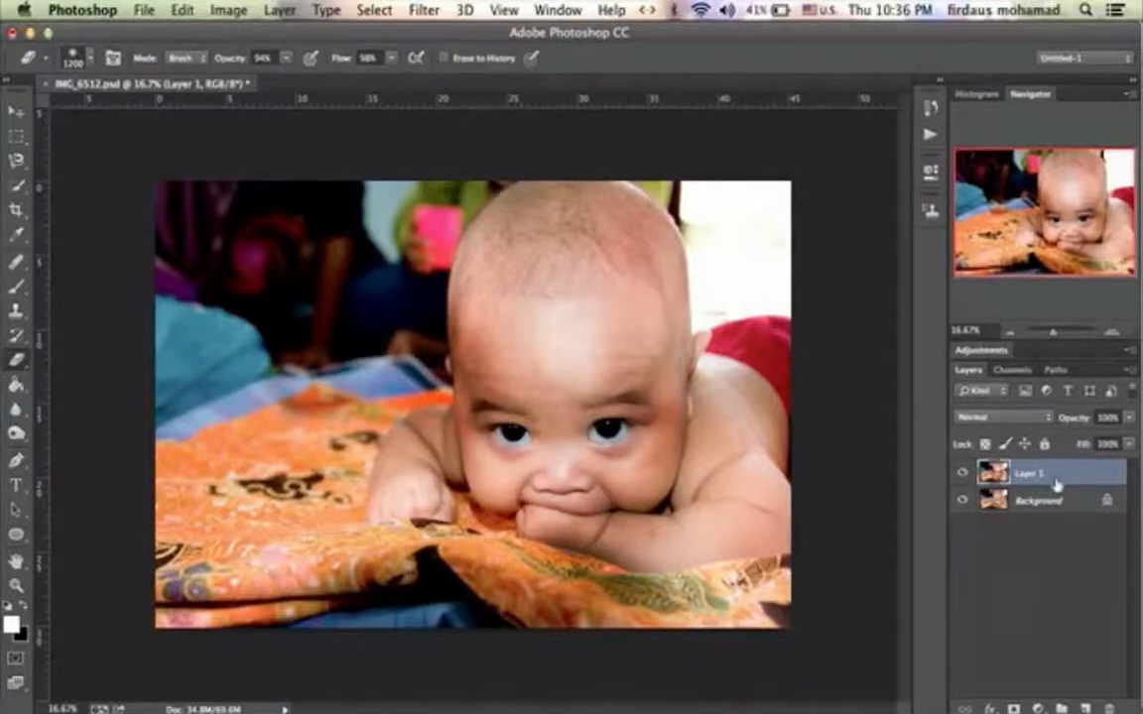
{"action": "left_click_drag", "start_coordinate": [1073, 481], "coordinate": [1084, 706]}
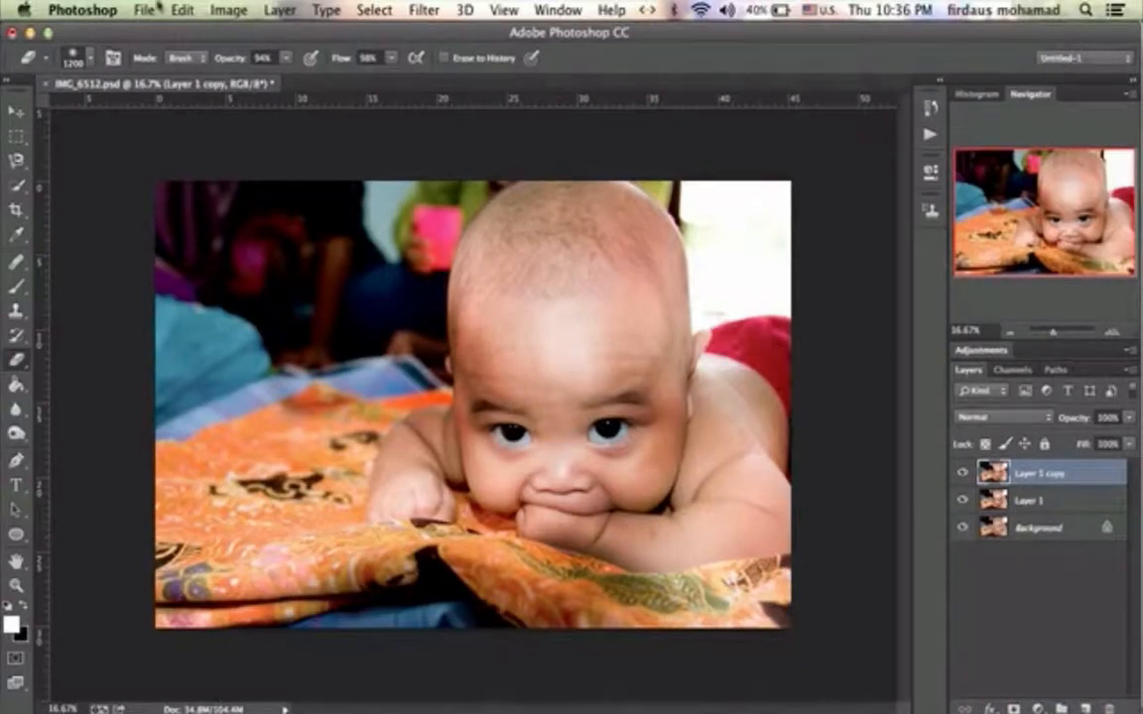
- Apply a Curves adjustment to Layer 1 copy that raises the Green channel midtones from input 105 to output 150
{"action": "left_click", "coordinate": [232, 12]}
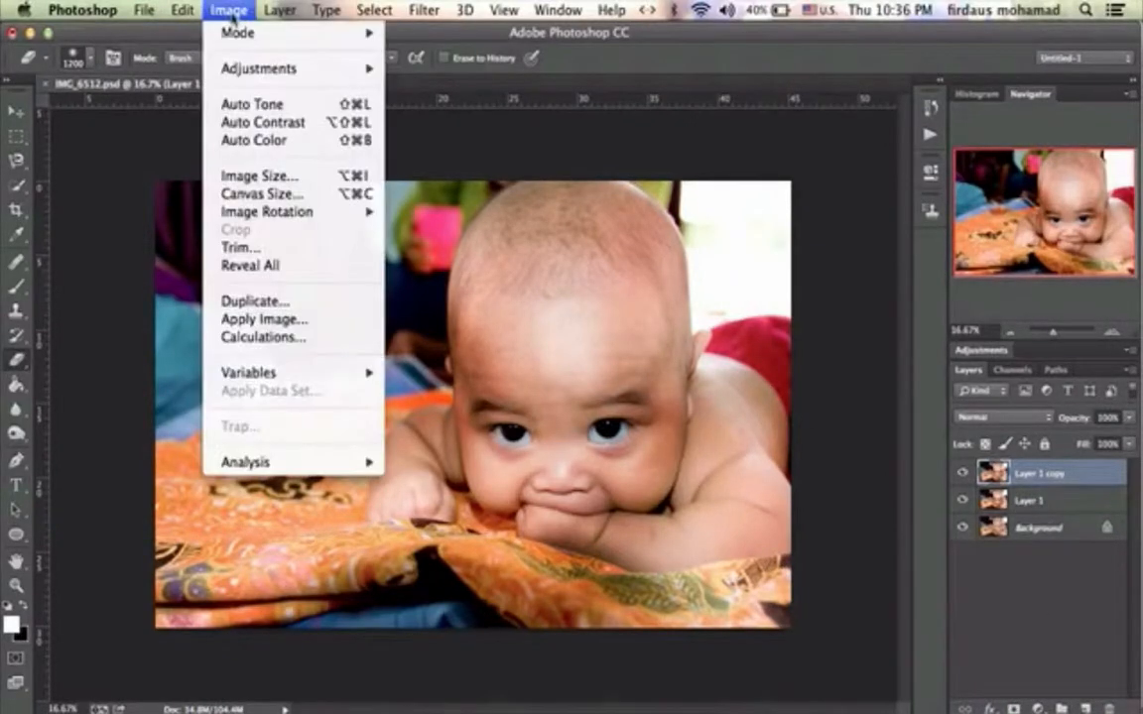
{"action": "mouse_move", "coordinate": [347, 69]}
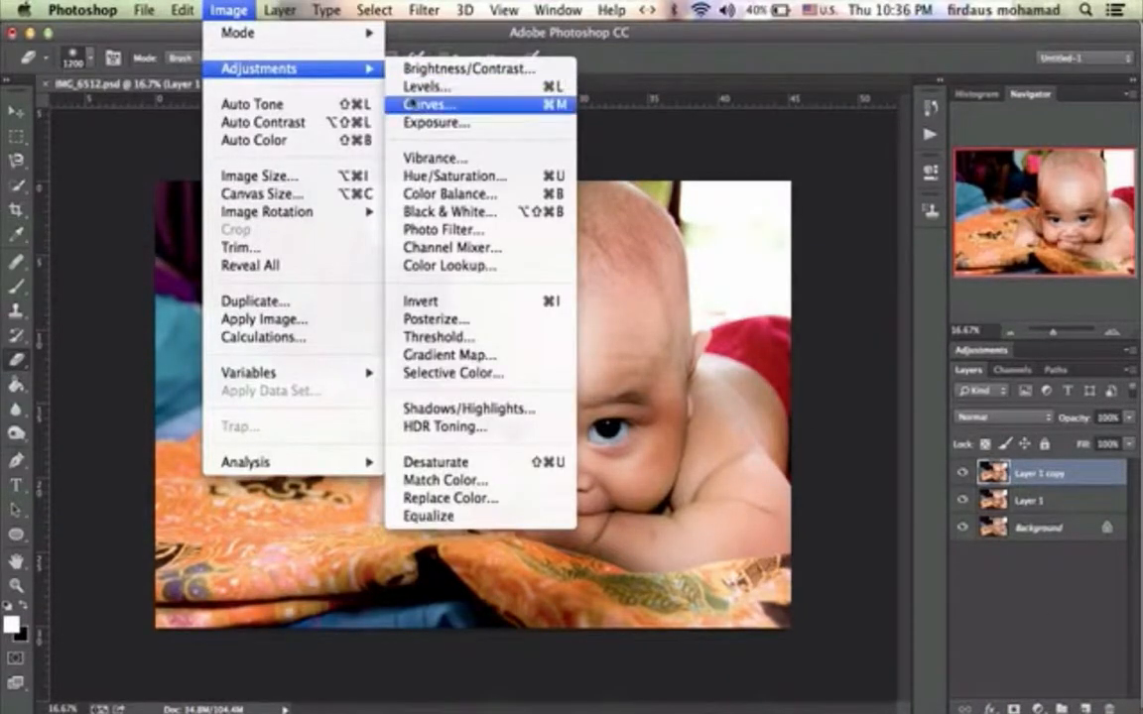
{"action": "left_click", "coordinate": [417, 103]}
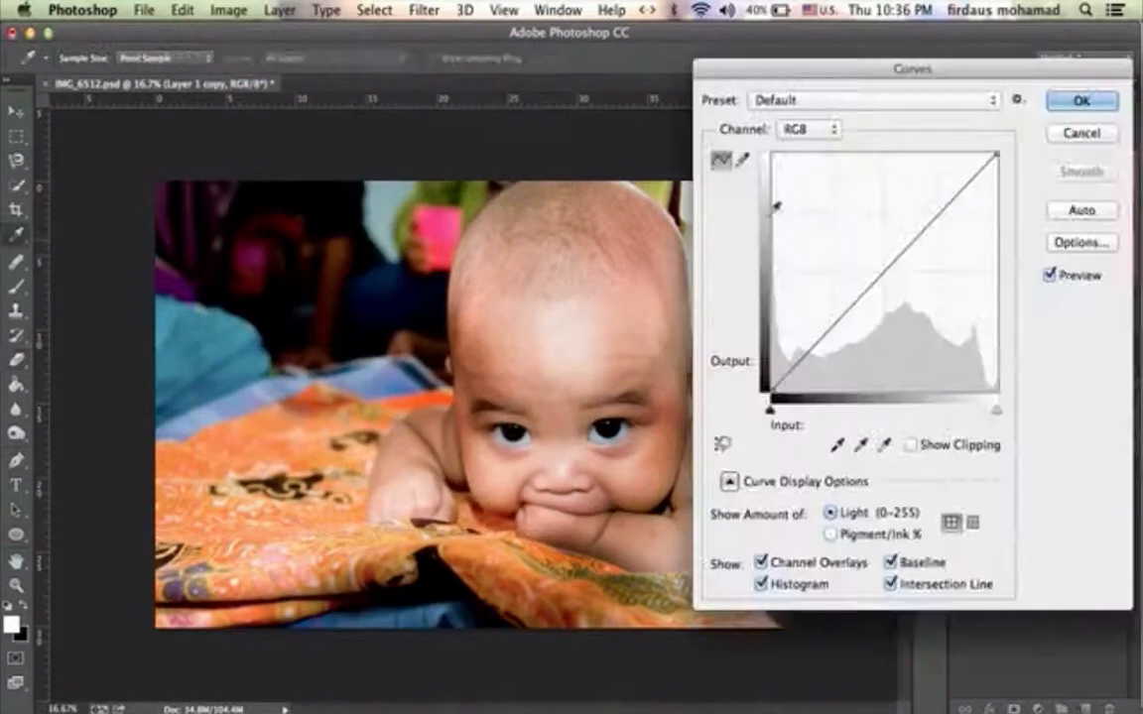
{"action": "left_click", "coordinate": [811, 131]}
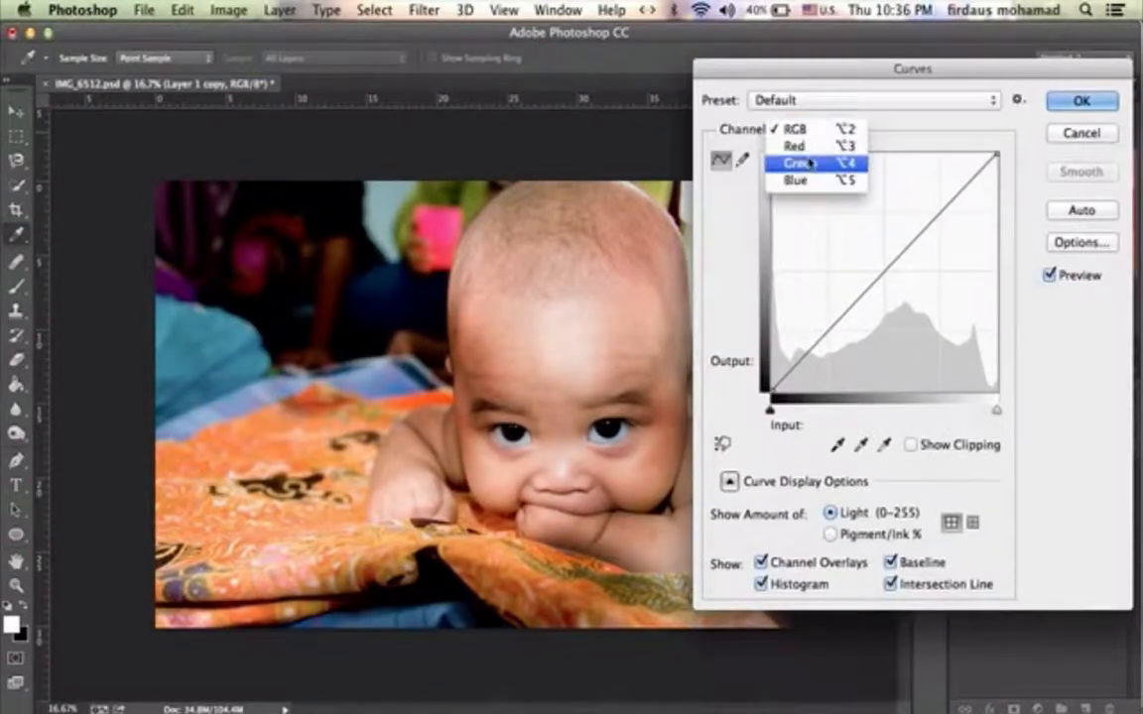
{"action": "left_click", "coordinate": [806, 158]}
{"action": "left_click_drag", "start_coordinate": [883, 266], "coordinate": [864, 250]}
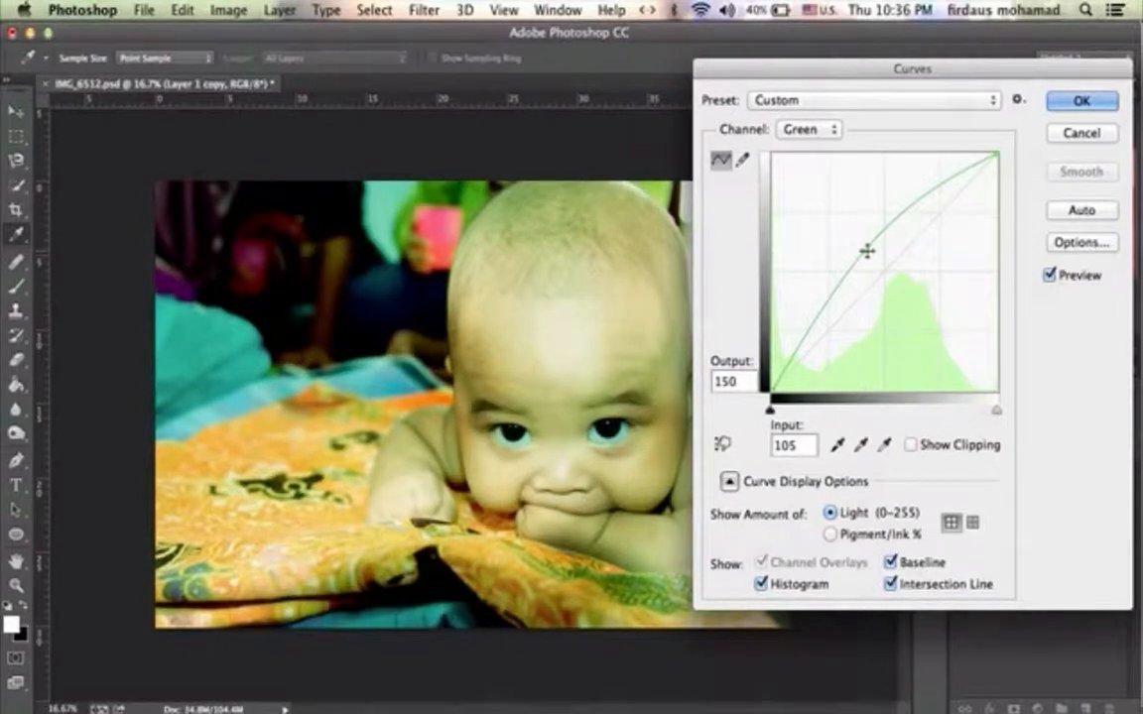
{"action": "left_click", "coordinate": [1081, 101]}
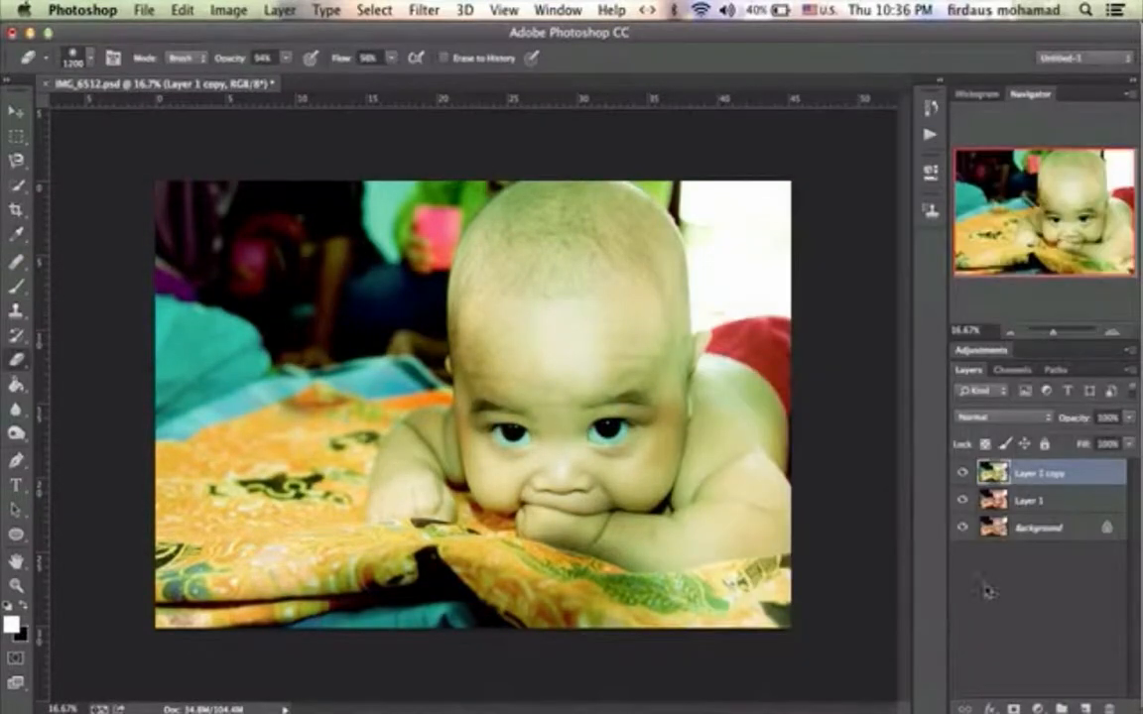
- Add a layer mask to the green-tinted Layer 1 copy and invert the mask to black
{"action": "left_click", "coordinate": [1013, 708]}
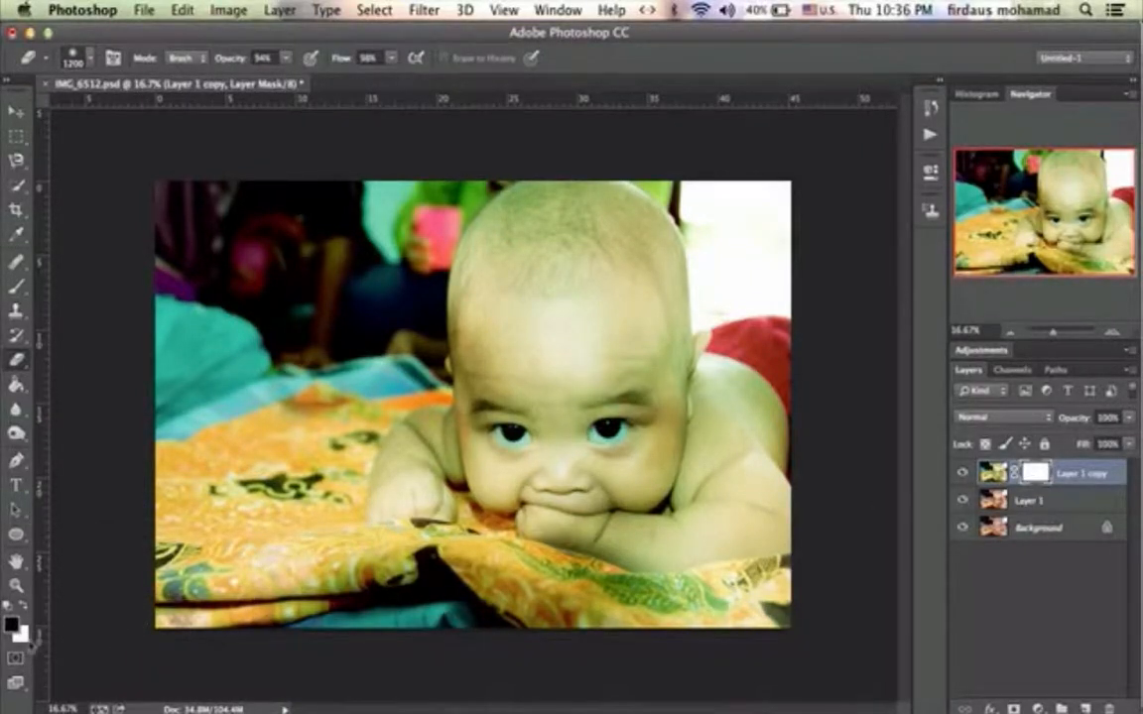
{"action": "left_click", "coordinate": [24, 607]}
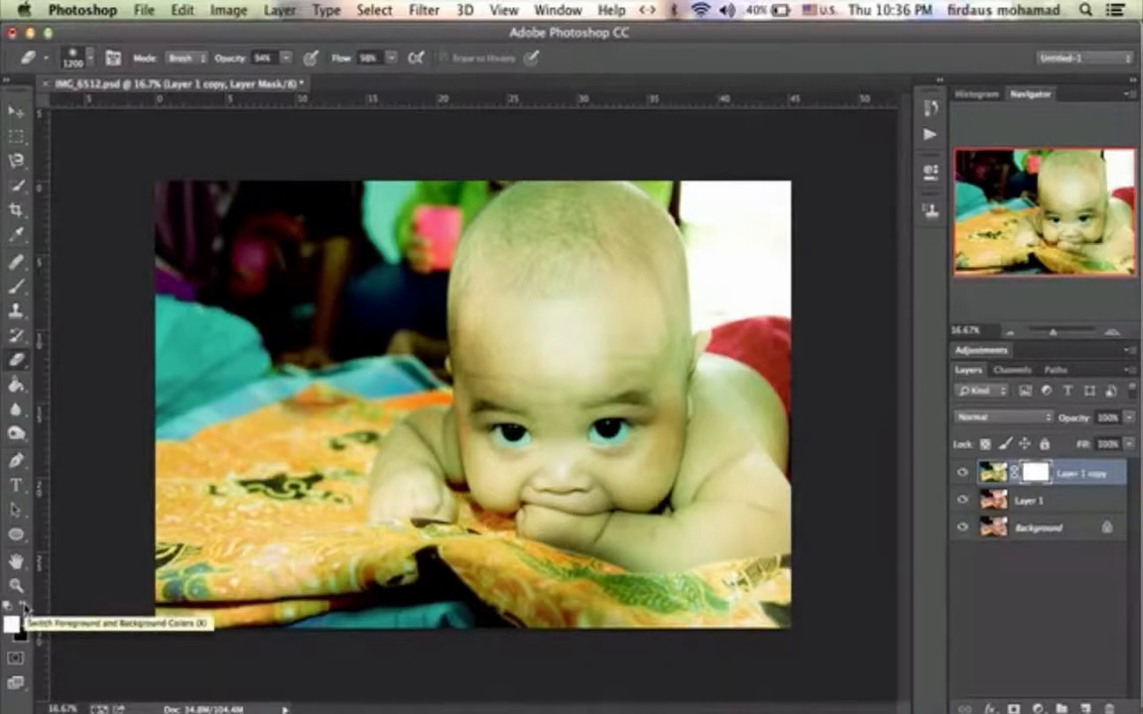
{"action": "key", "text": "super+i"}
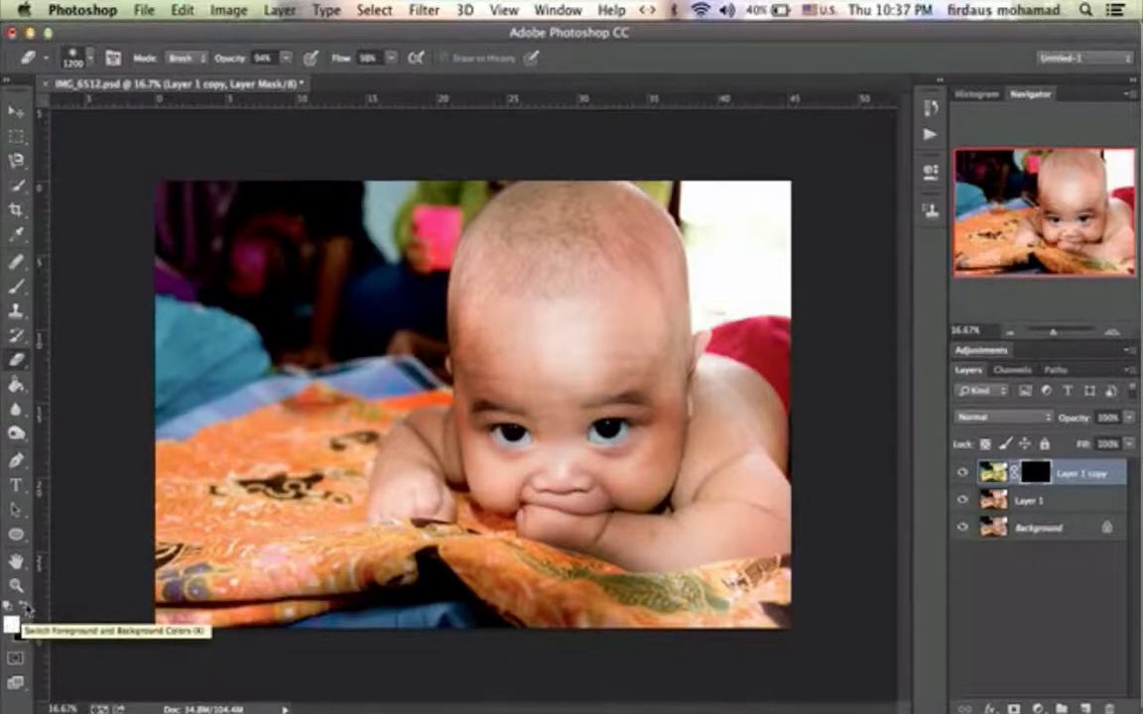
- Reveal the green-tinted layer over the baby's shoulder, arm and hand with the Eraser, using white as the background color
{"action": "left_click", "coordinate": [27, 608]}
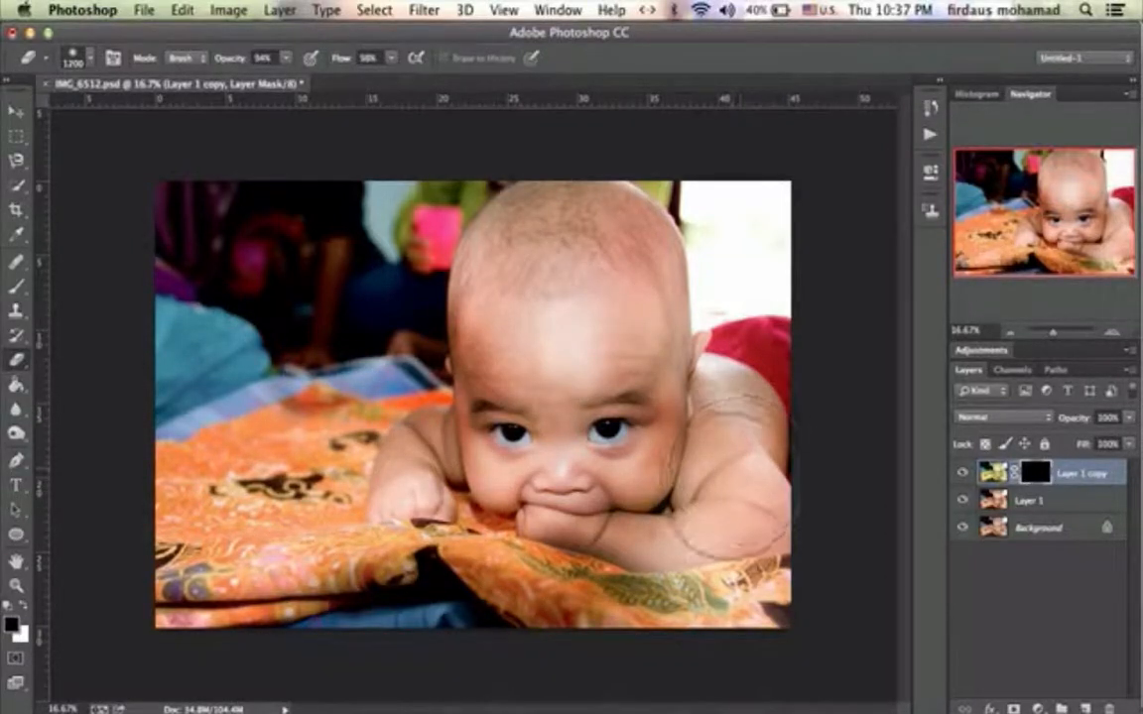
{"action": "left_click_drag", "start_coordinate": [732, 484], "coordinate": [711, 541]}
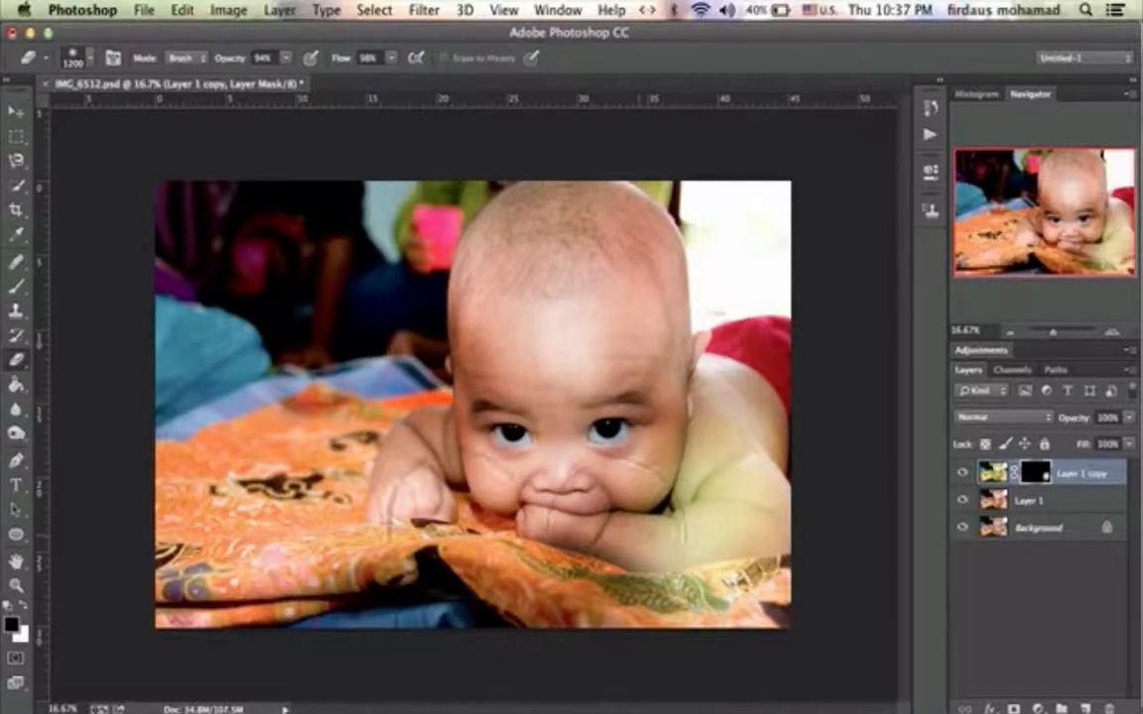
{"action": "mouse_move", "coordinate": [407, 516]}
{"action": "left_mouse_down"}
{"action": "mouse_move", "coordinate": [382, 506]}
{"action": "mouse_move", "coordinate": [382, 531]}
{"action": "mouse_move", "coordinate": [243, 506]}
{"action": "mouse_move", "coordinate": [226, 501]}
{"action": "mouse_move", "coordinate": [214, 466]}
{"action": "mouse_move", "coordinate": [327, 357]}
{"action": "mouse_move", "coordinate": [361, 372]}
{"action": "mouse_move", "coordinate": [545, 318]}
{"action": "mouse_move", "coordinate": [655, 266]}
{"action": "mouse_move", "coordinate": [607, 235]}
{"action": "mouse_move", "coordinate": [628, 268]}
{"action": "mouse_move", "coordinate": [829, 387]}
{"action": "left_mouse_up"}
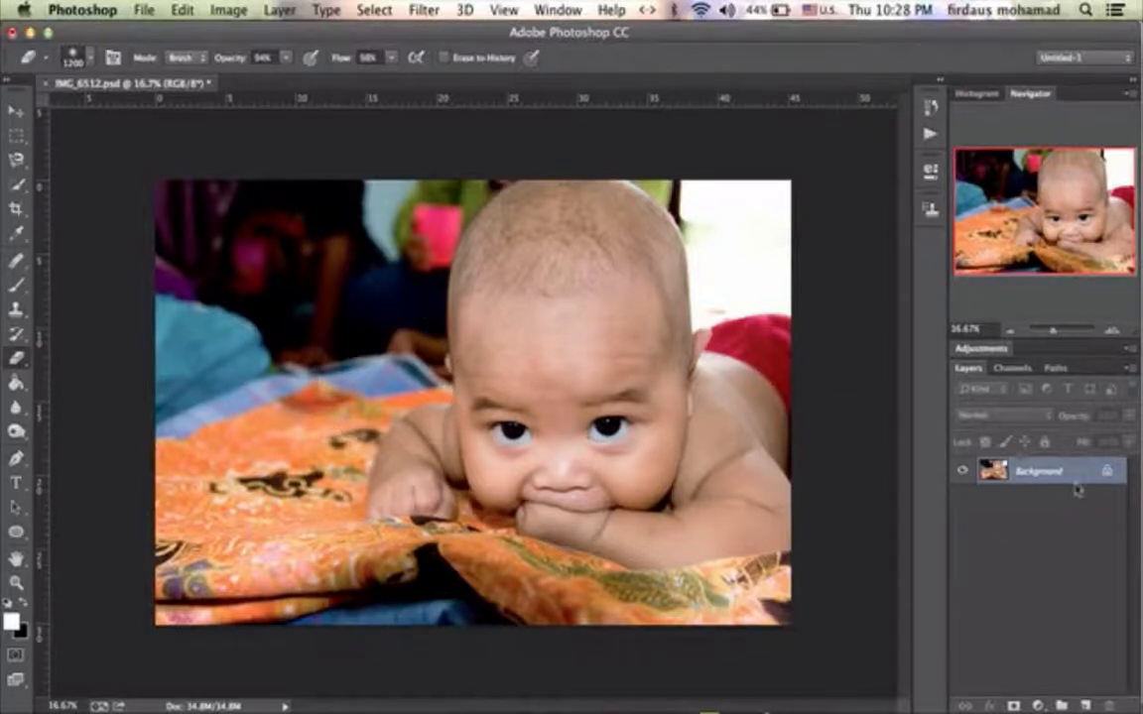
- Duplicate the Background as Layer 1, and duplicate Layer 1 as Layer 1 copy
{"action": "left_click_drag", "start_coordinate": [1074, 480], "coordinate": [1086, 706]}
{"action": "key", "text": "ctrl+j"}
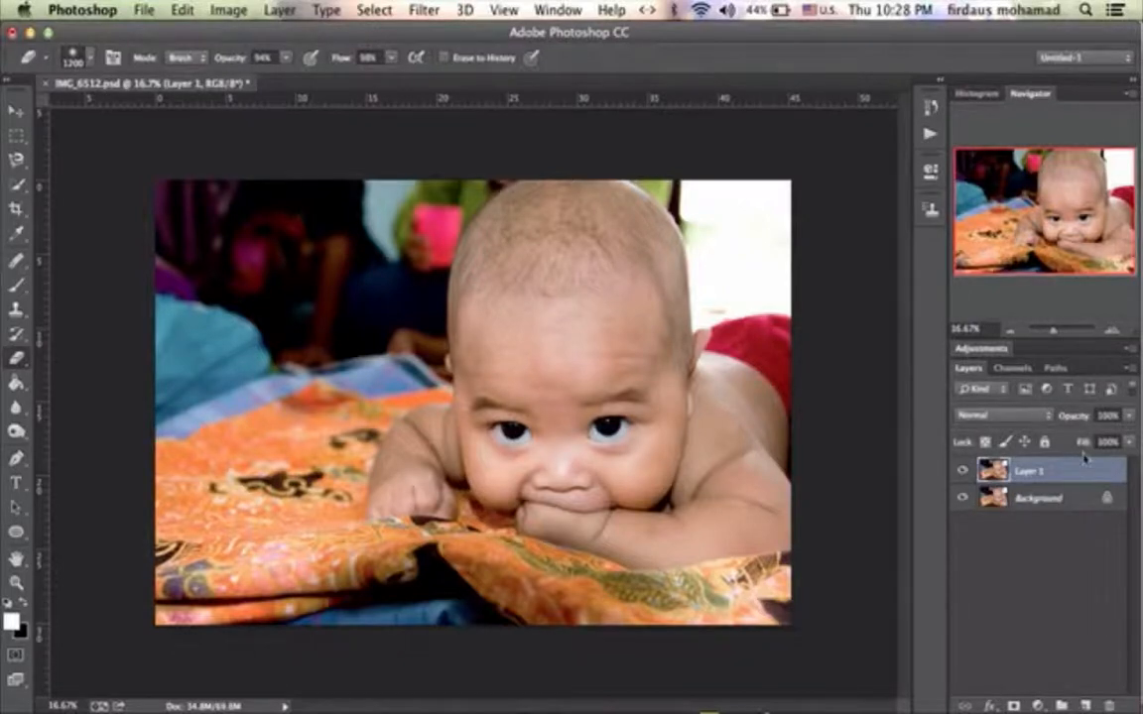
{"action": "left_click_drag", "start_coordinate": [1079, 472], "coordinate": [1086, 707]}
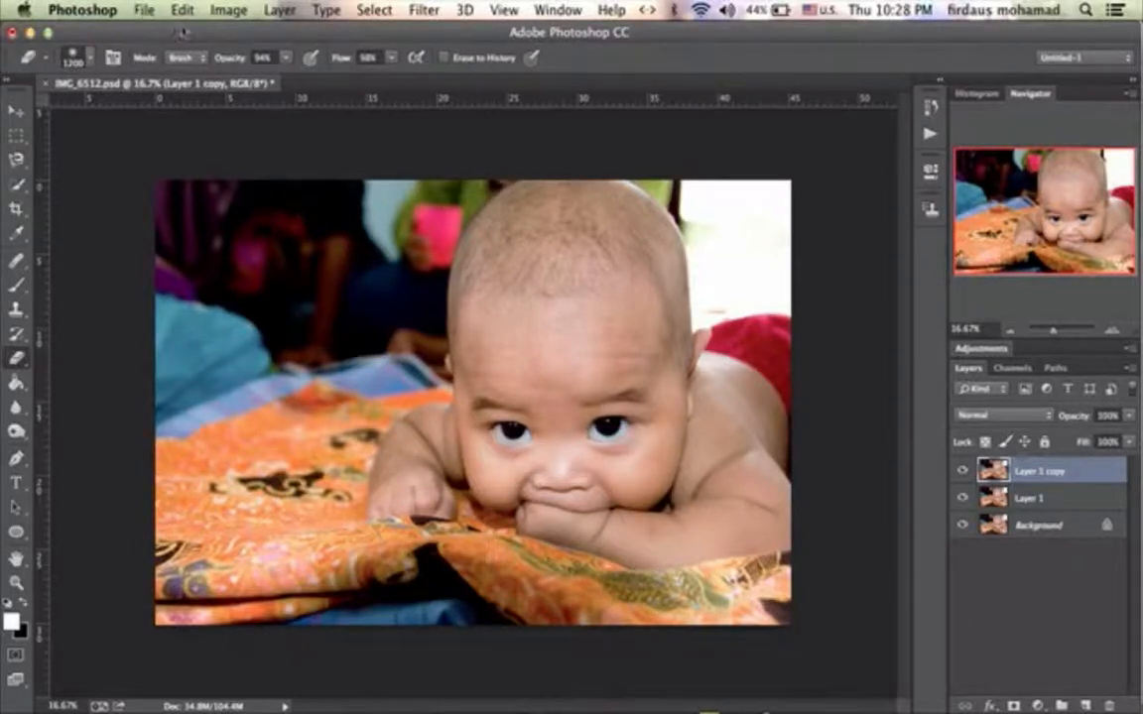
- Darken Layer 1 copy with an RGB Curves adjustment that lowers input 158 to output 88
{"action": "left_click", "coordinate": [220, 14]}
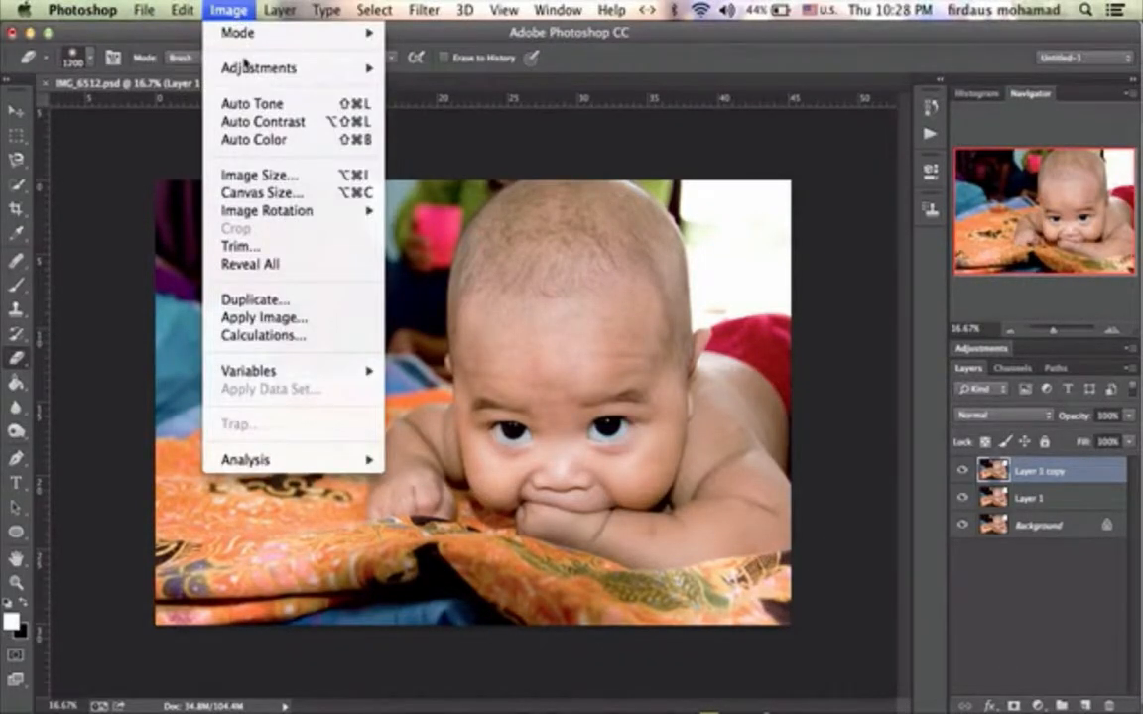
{"action": "mouse_move", "coordinate": [273, 70]}
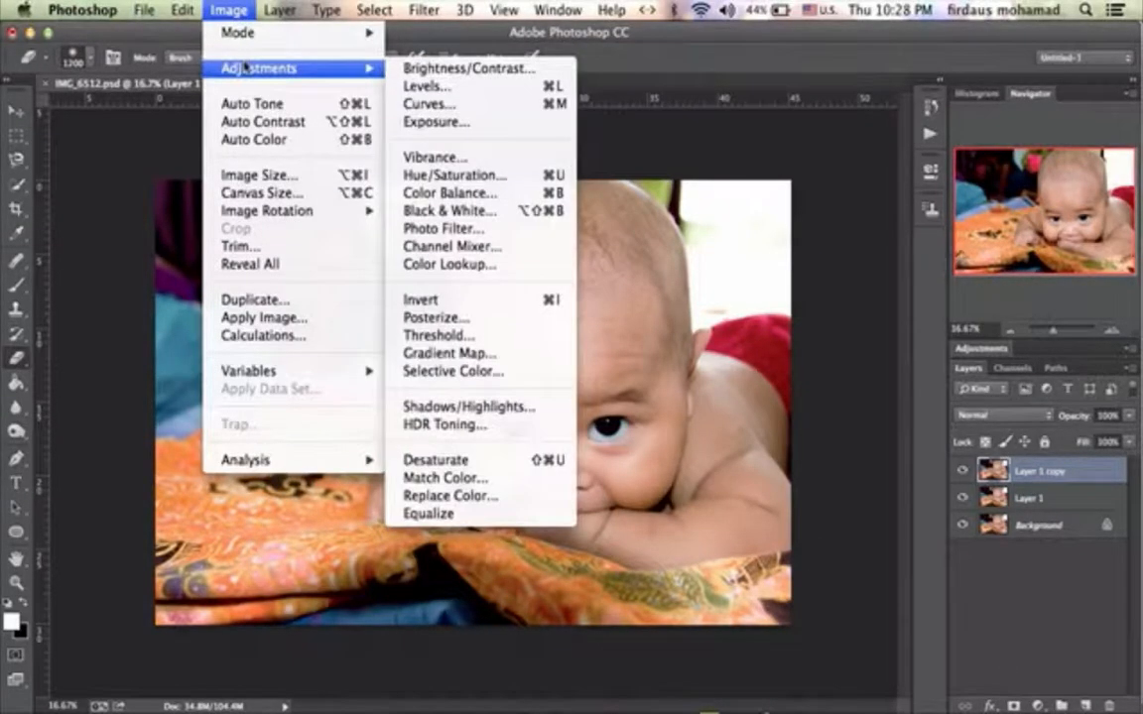
{"action": "left_click", "coordinate": [417, 104]}
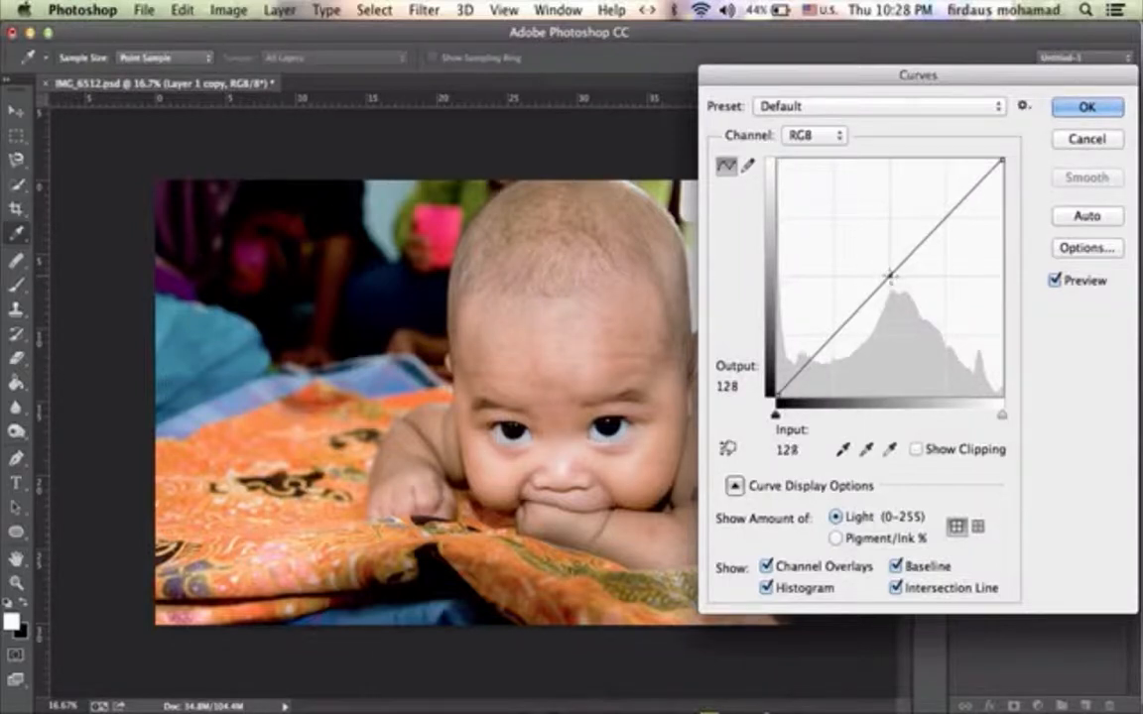
{"action": "left_click_drag", "start_coordinate": [890, 276], "coordinate": [917, 313]}
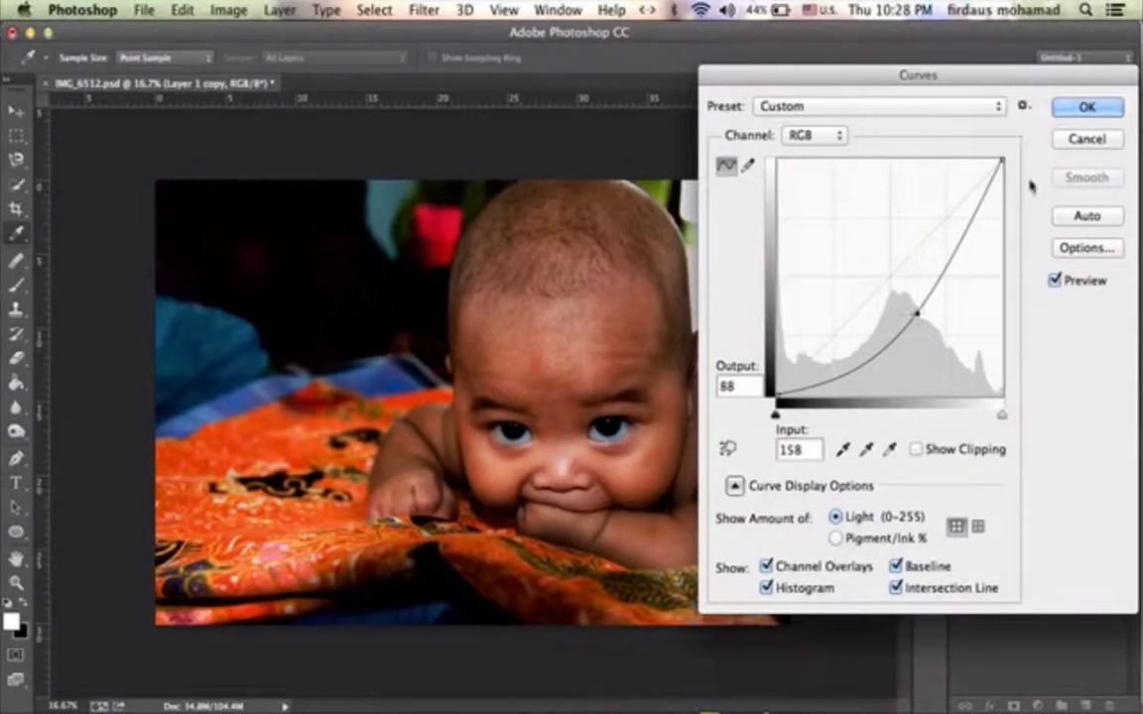
{"action": "left_click", "coordinate": [1088, 108]}
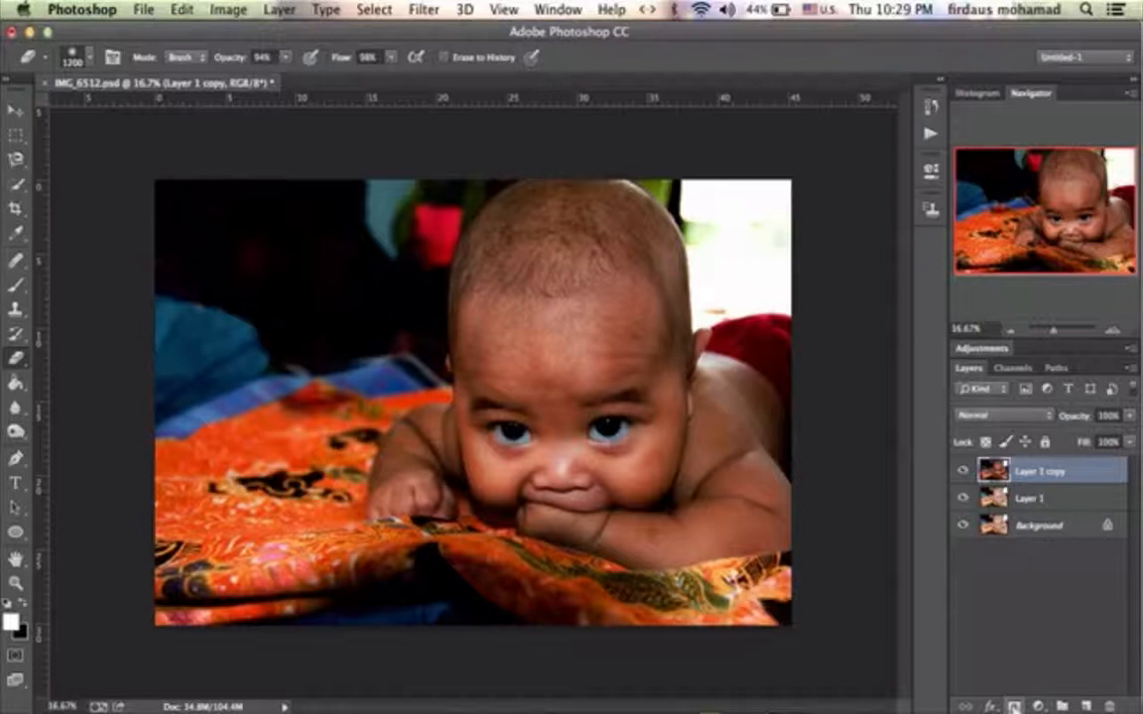
- Add a layer mask to the darkened Layer 1 copy
{"action": "left_click", "coordinate": [1015, 707]}
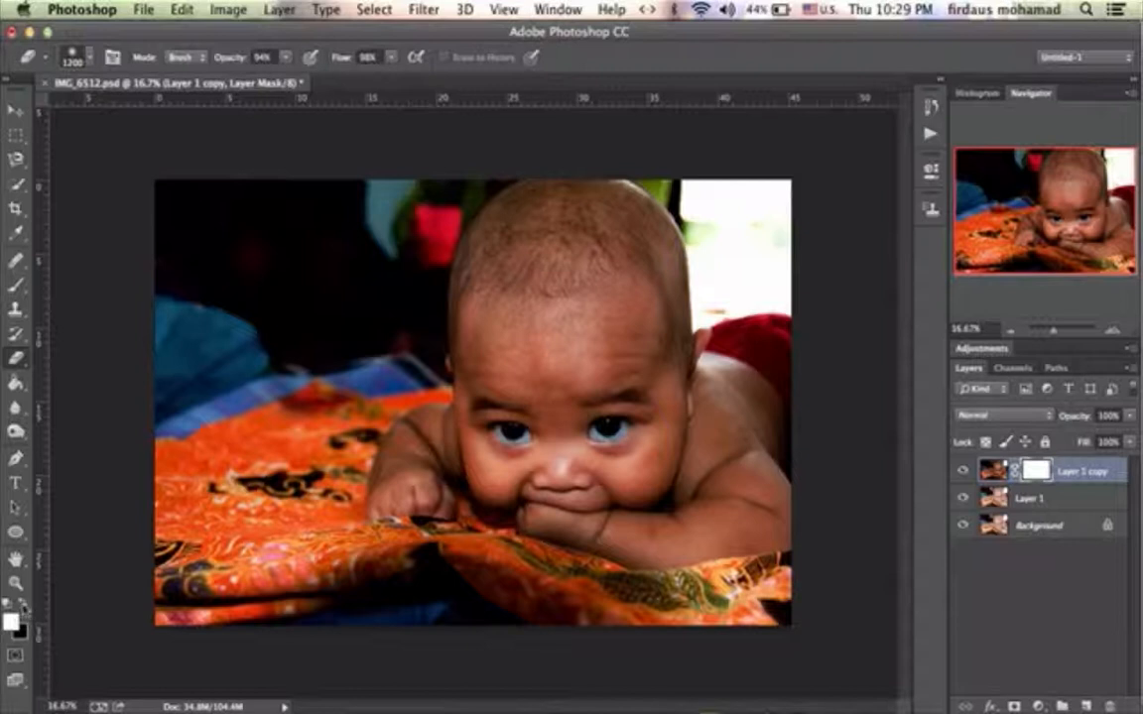
{"action": "left_click", "coordinate": [23, 609]}
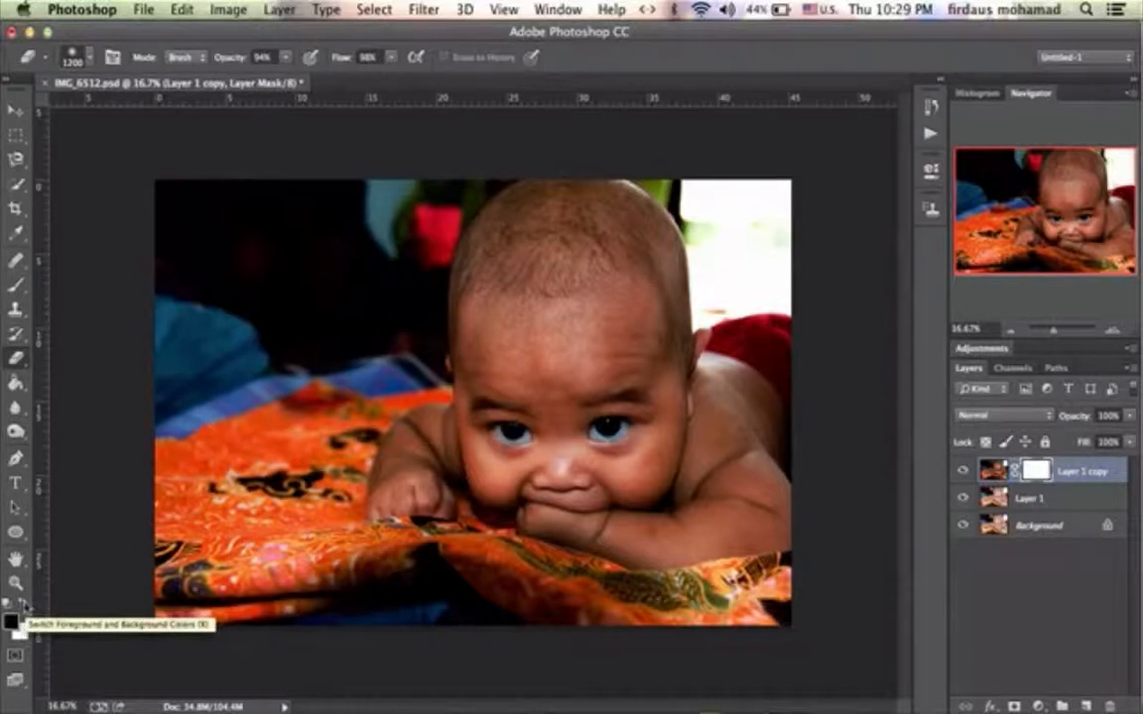
{"action": "left_click", "coordinate": [23, 602]}
{"action": "left_click", "coordinate": [23, 601]}
{"action": "left_click", "coordinate": [23, 601]}
{"action": "left_click", "coordinate": [23, 602]}
{"action": "left_click", "coordinate": [23, 601]}
{"action": "left_click", "coordinate": [23, 602]}
{"action": "left_click", "coordinate": [23, 601]}
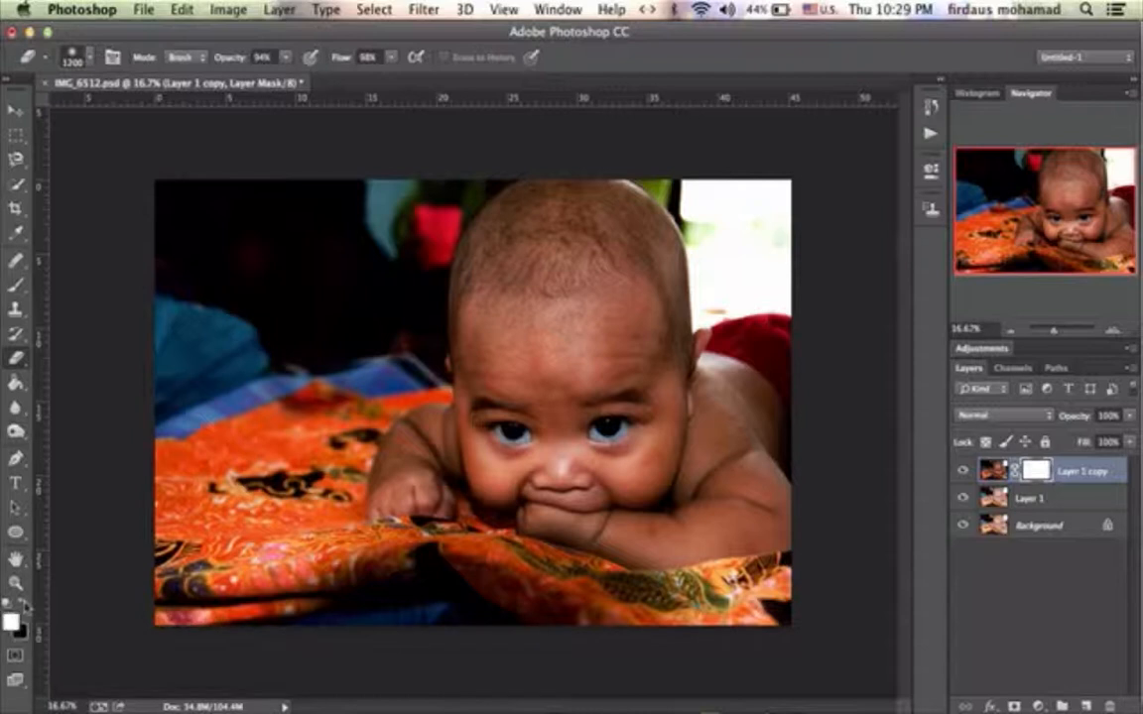
{"action": "left_click", "coordinate": [23, 601]}
{"action": "left_click", "coordinate": [23, 601]}
{"action": "left_click", "coordinate": [23, 601]}
{"action": "left_click", "coordinate": [23, 601]}
{"action": "left_click", "coordinate": [23, 601]}
{"action": "left_click", "coordinate": [23, 602]}
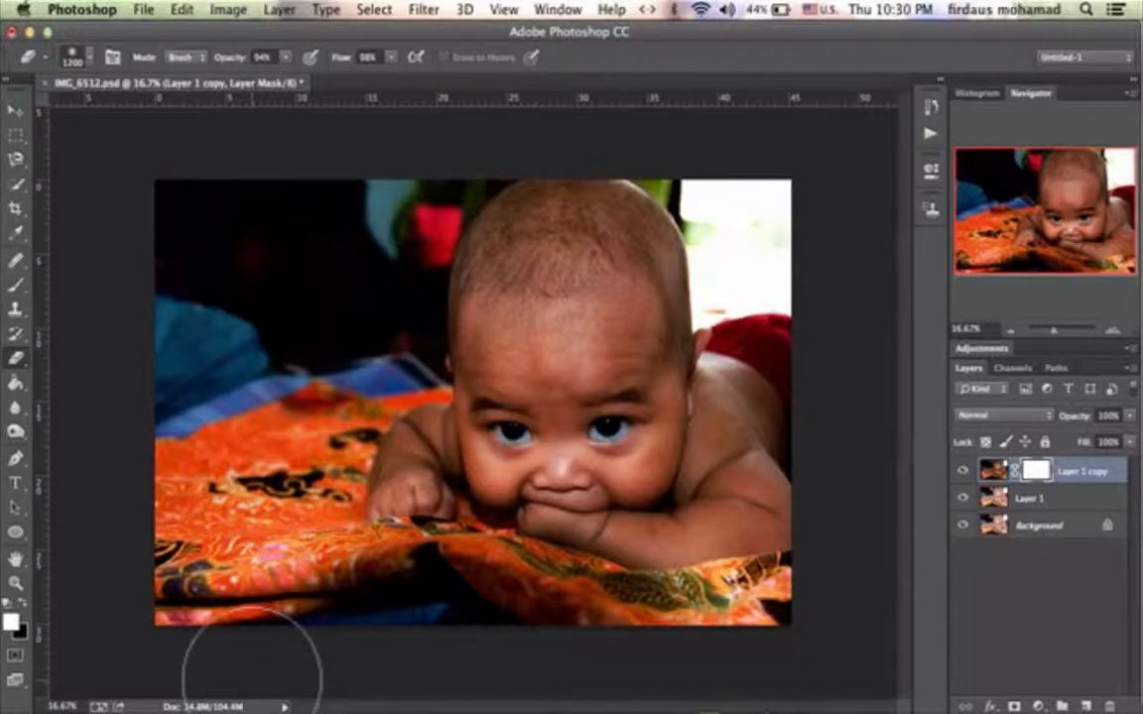
- Invert the mask to black and, with white as the background color, reveal the darkening over the baby's forehead, cheek and mouth with the Eraser
{"action": "key", "text": "super+i"}
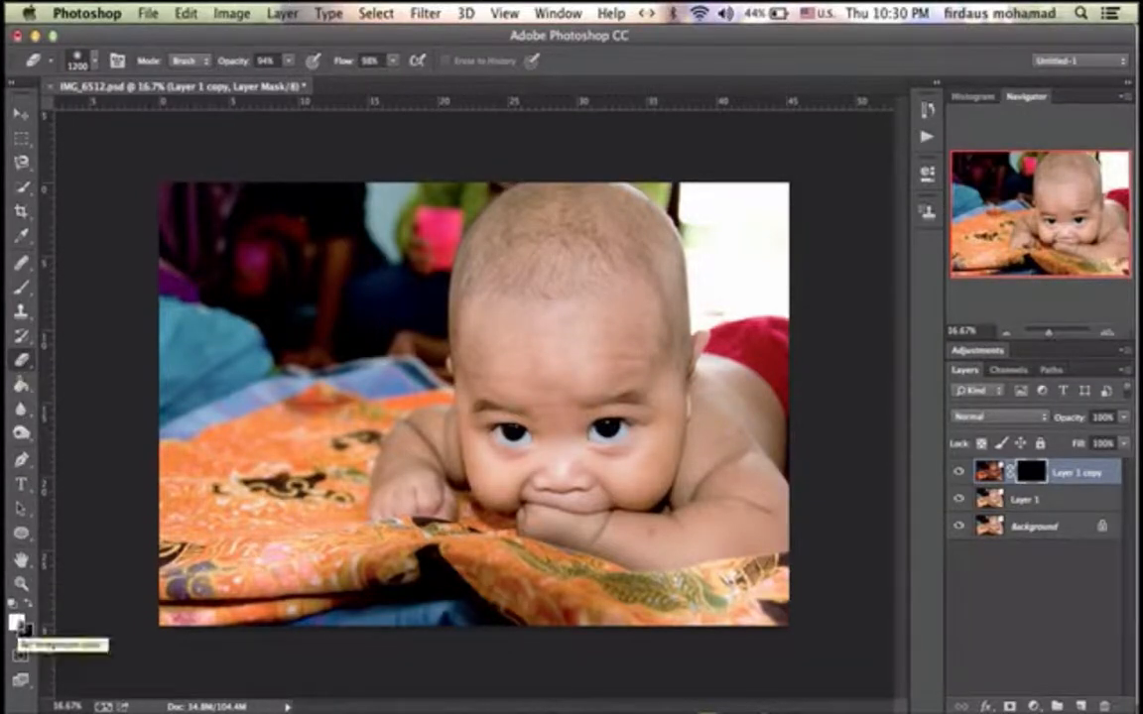
{"action": "left_click", "coordinate": [28, 604]}
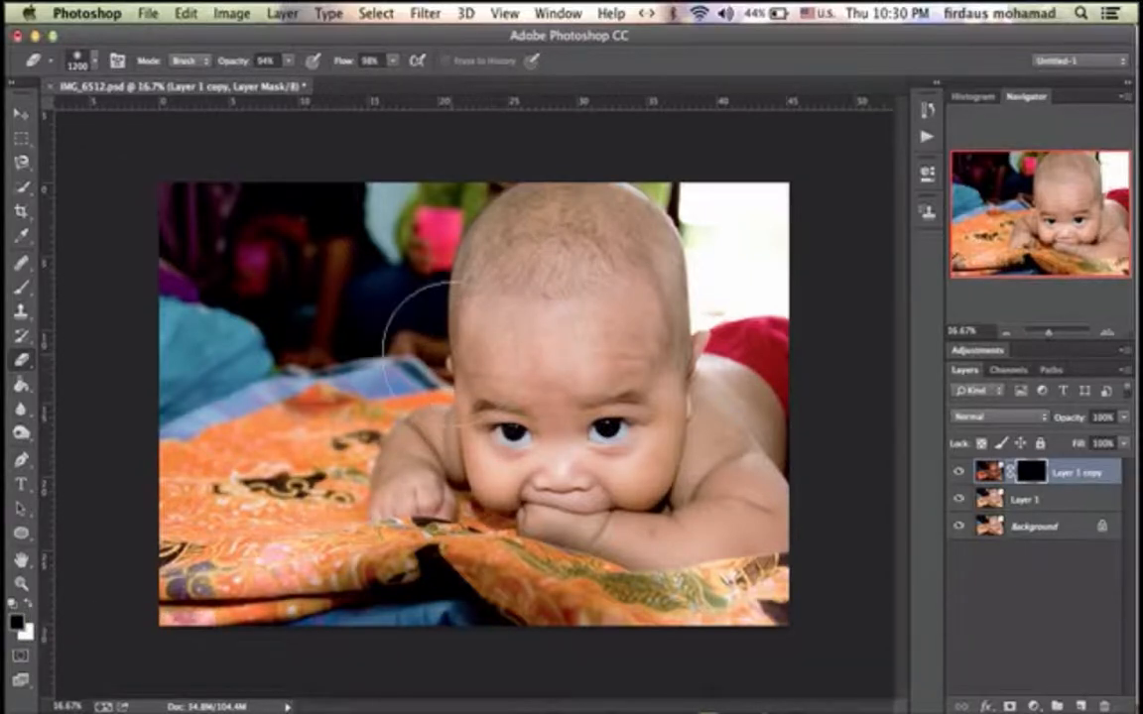
{"action": "left_click_drag", "start_coordinate": [417, 344], "coordinate": [671, 376]}
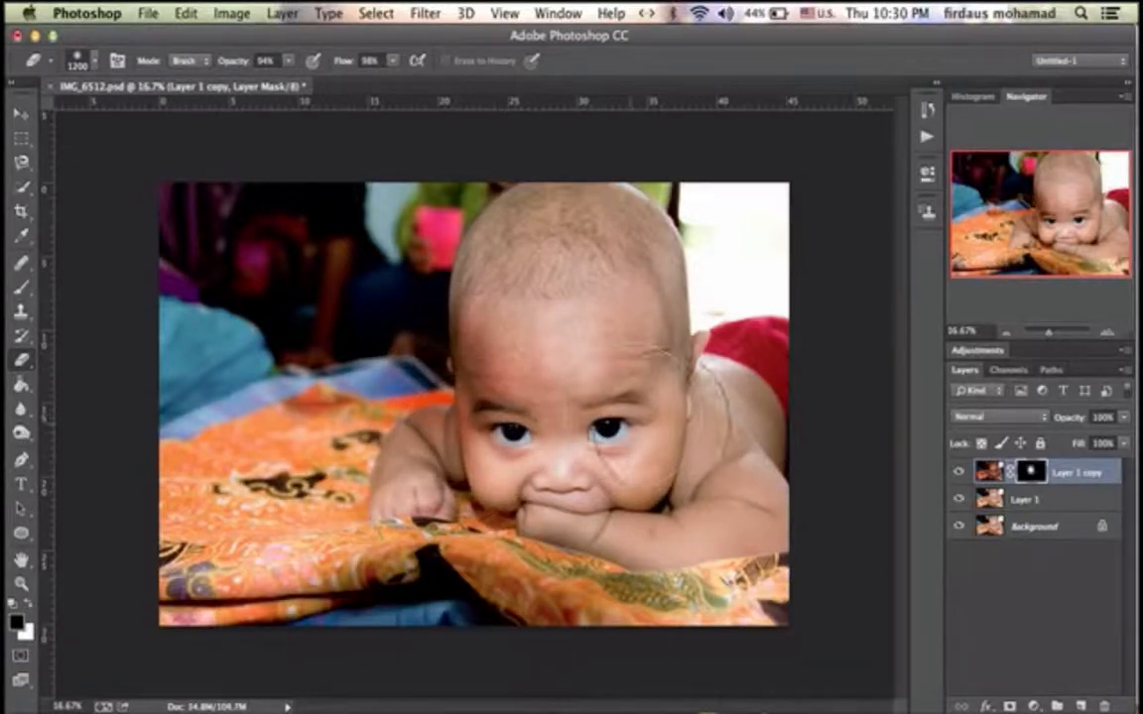
{"action": "left_click", "coordinate": [662, 423]}
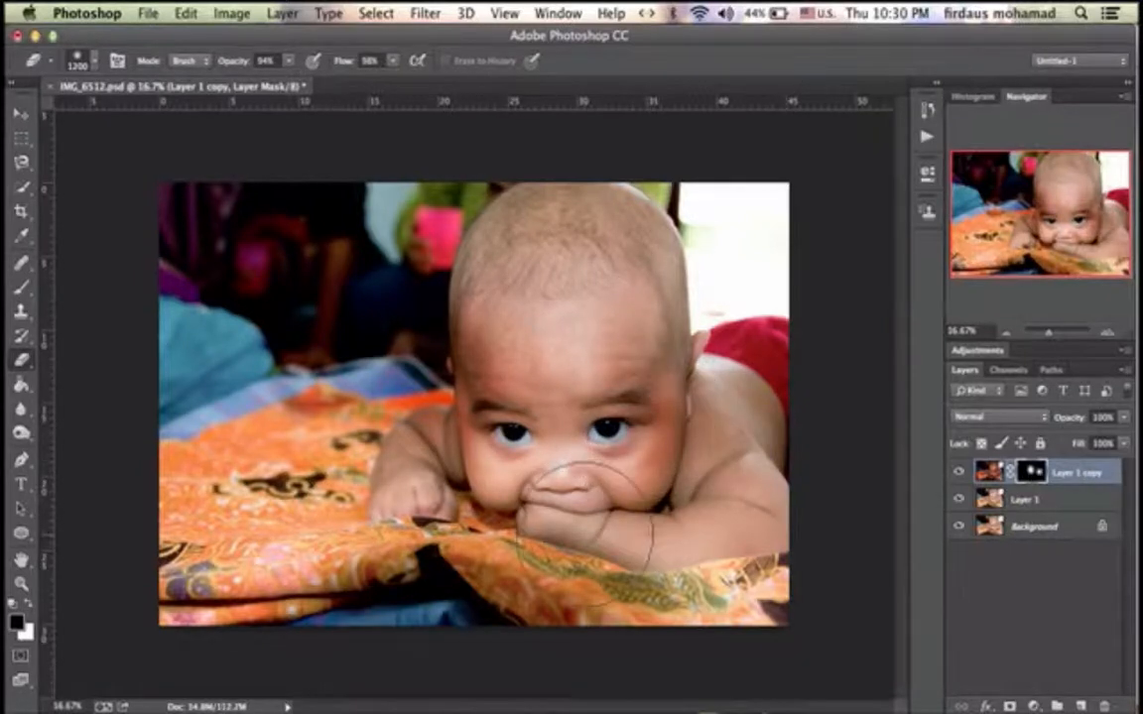
{"action": "left_click", "coordinate": [536, 489]}
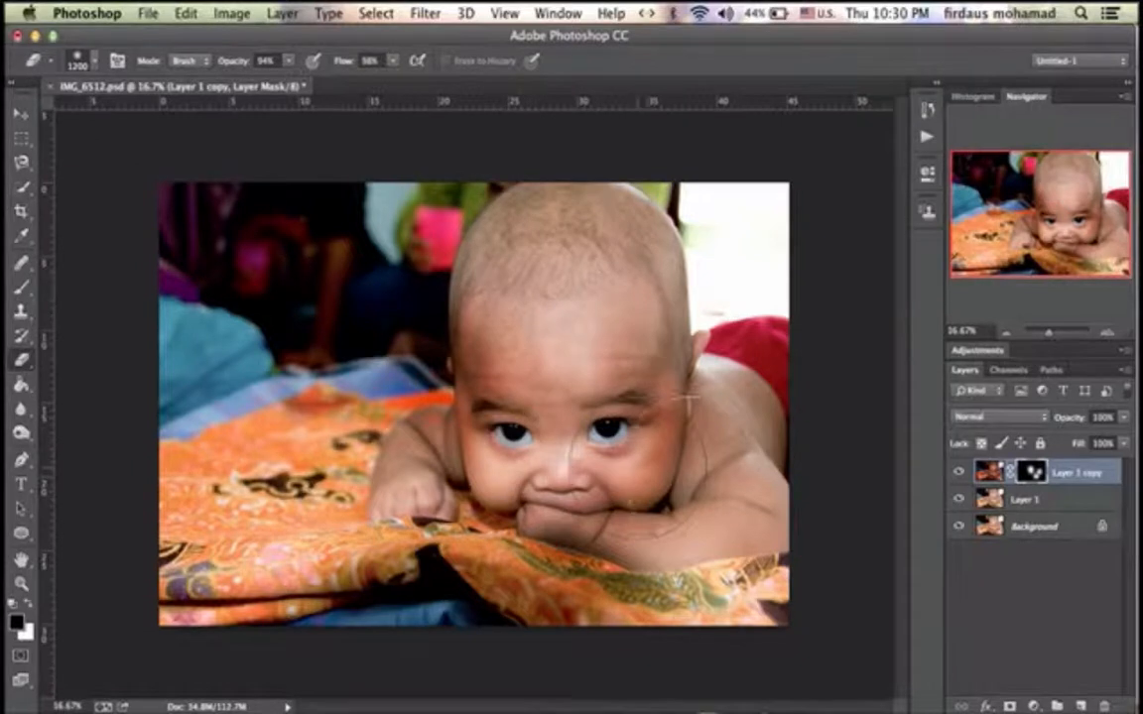
- Toggle the visibility of Layer 1 copy to compare the portrait with and without the darkening
{"action": "left_click", "coordinate": [961, 474]}
{"action": "left_click", "coordinate": [960, 473]}
{"action": "left_click", "coordinate": [961, 473]}
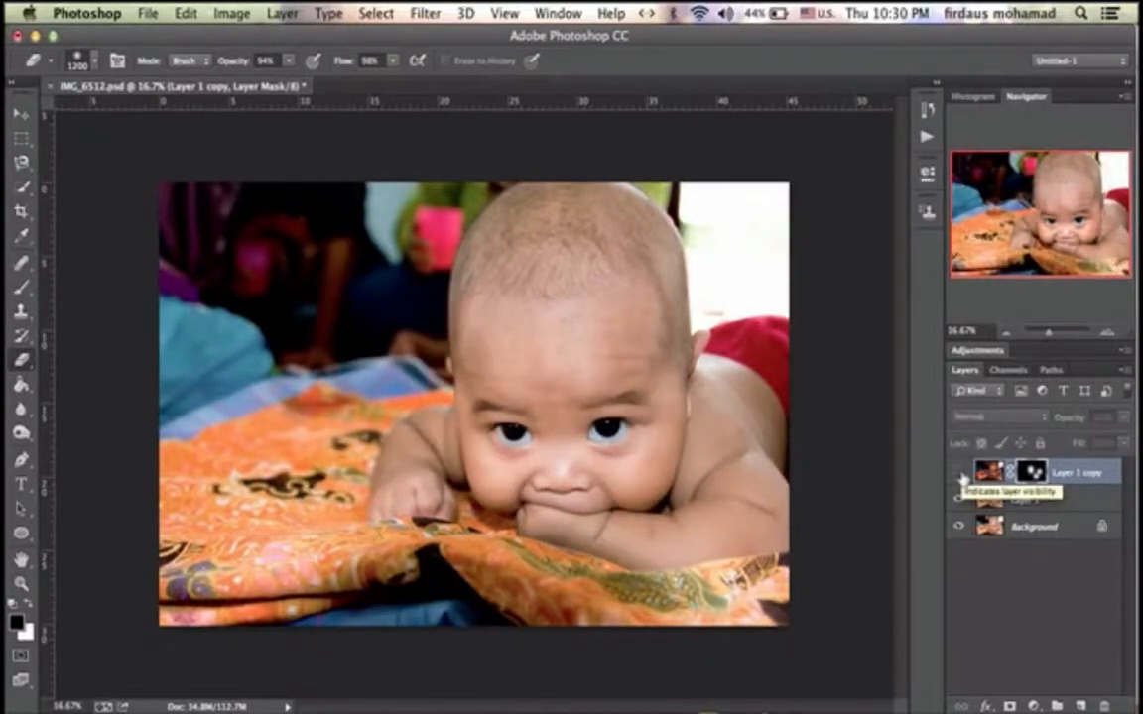
{"action": "left_click", "coordinate": [960, 473]}
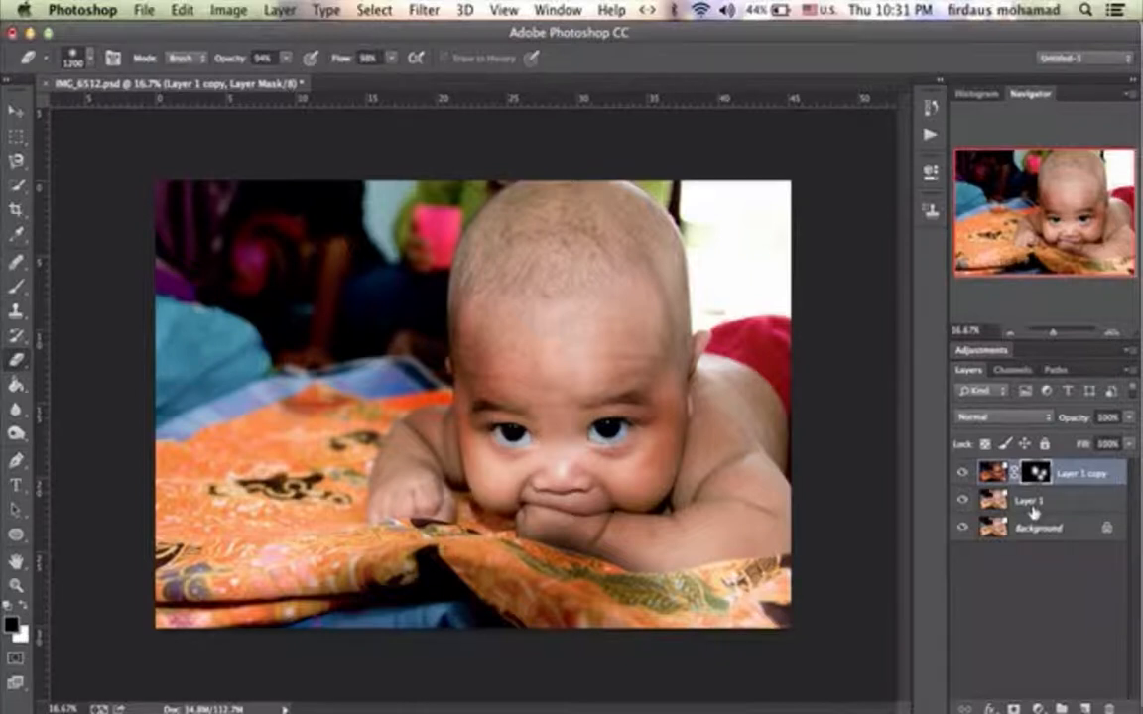
- Merge the darkened Layer 1 copy down into Layer 1 and duplicate Layer 1
{"action": "key", "text": "Delete"}
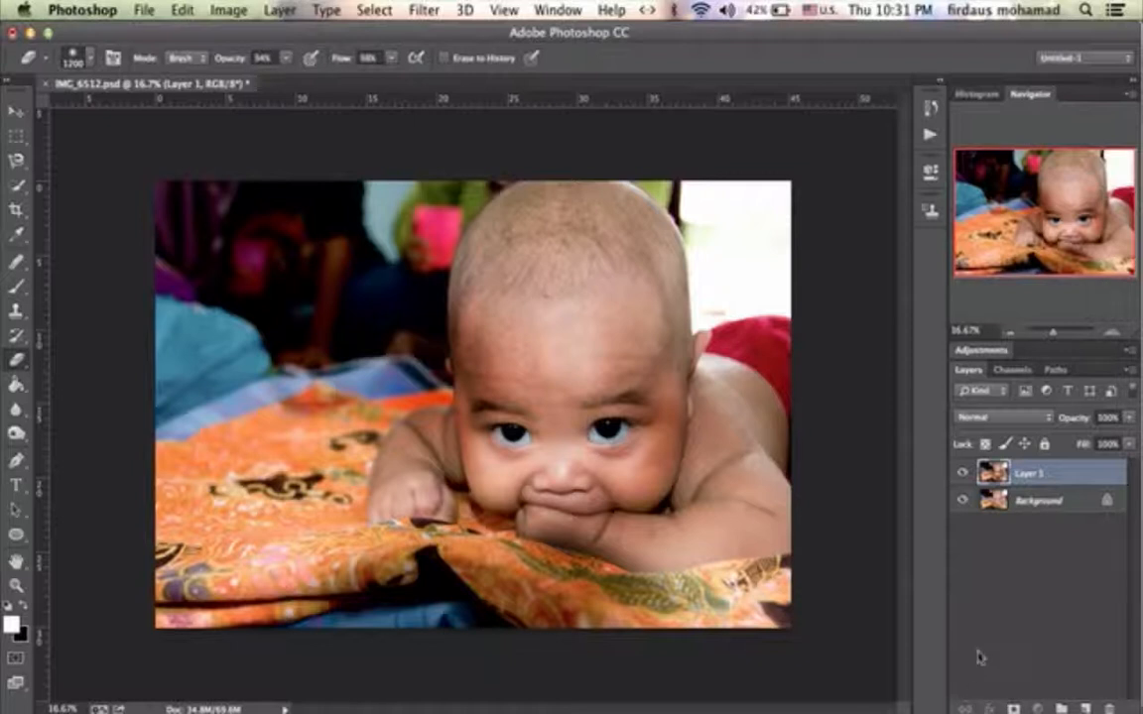
{"action": "key", "text": "super+j"}
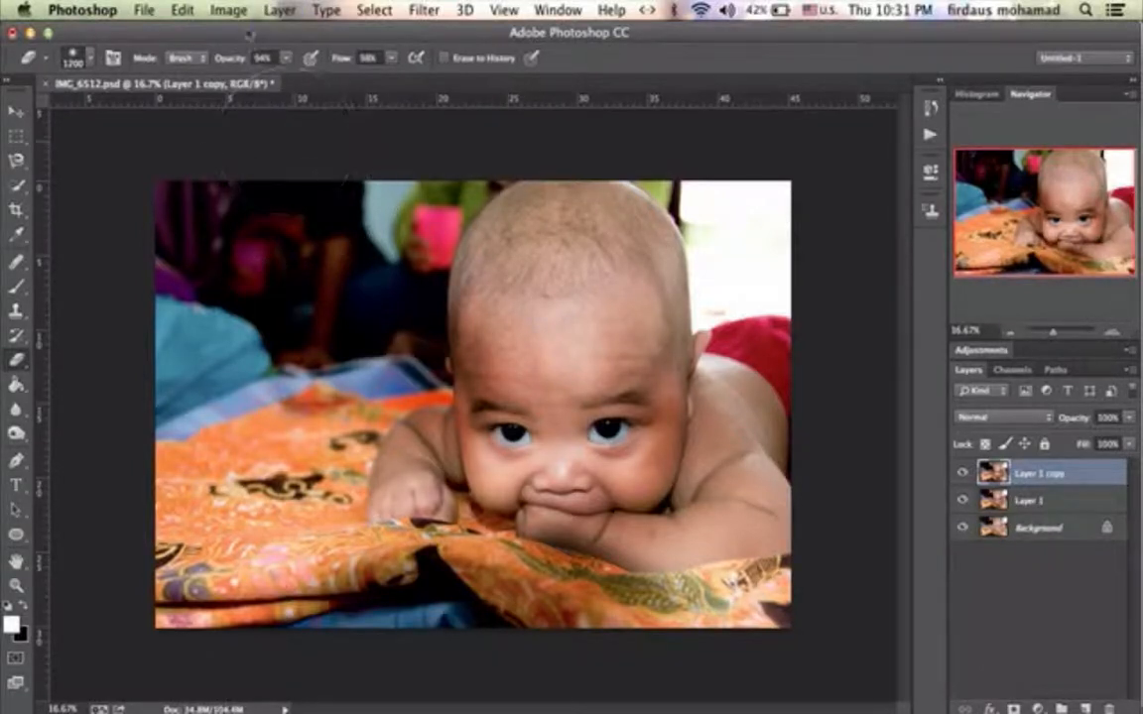
- Brighten Layer 1 copy with an RGB Curves adjustment that raises input 107 to output 159
{"action": "left_click", "coordinate": [220, 10]}
{"action": "mouse_move", "coordinate": [258, 67]}
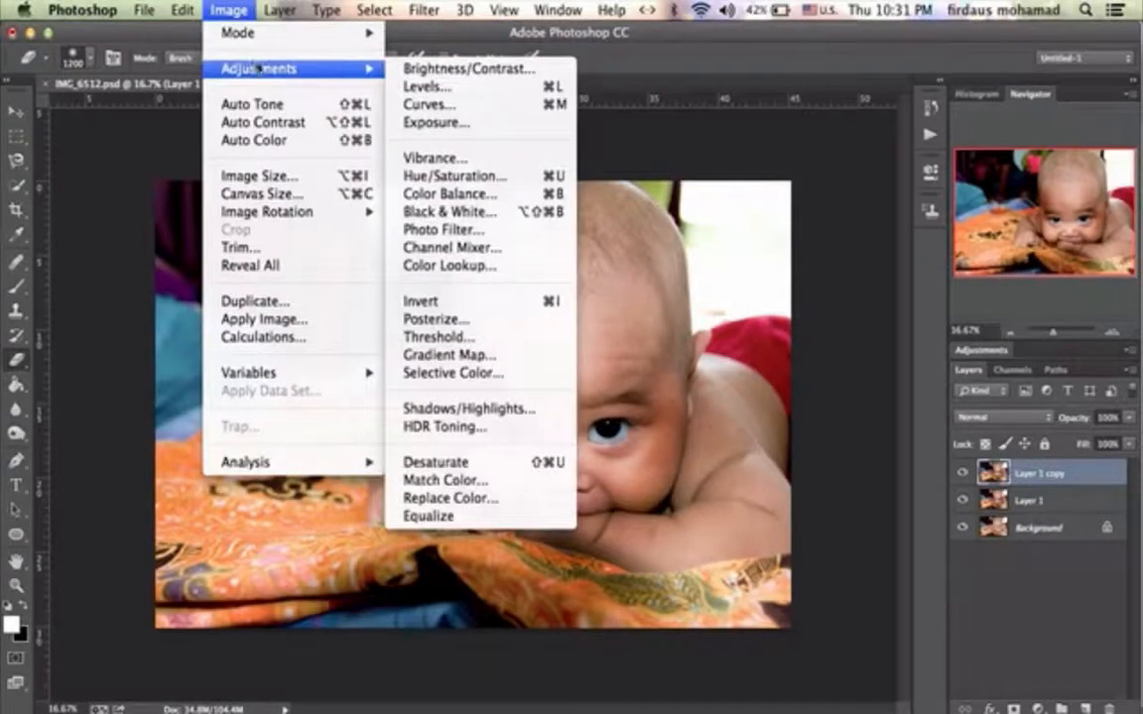
{"action": "left_click", "coordinate": [431, 104]}
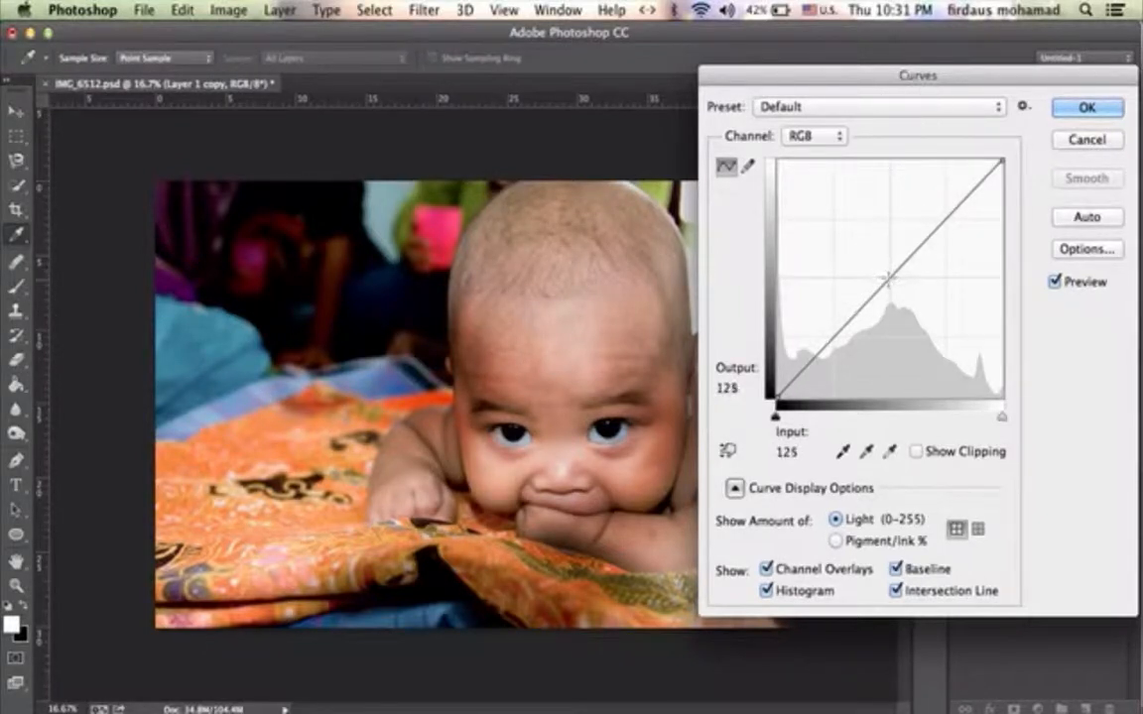
{"action": "left_click_drag", "start_coordinate": [889, 280], "coordinate": [872, 249]}
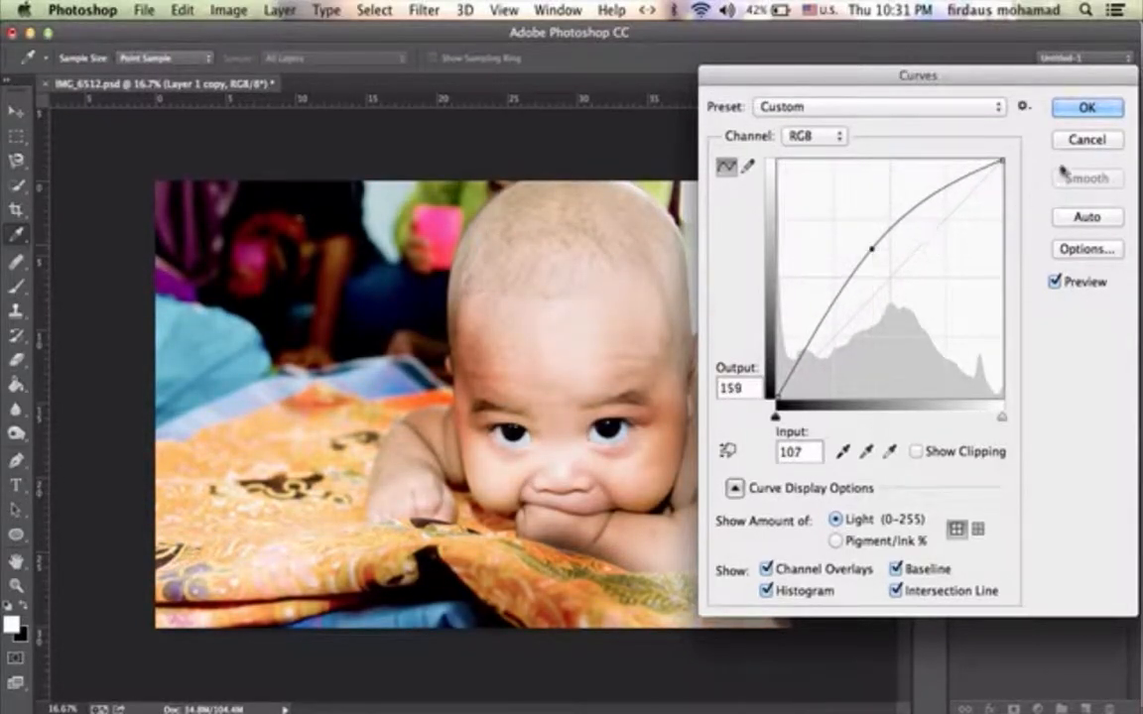
{"action": "left_click", "coordinate": [1089, 108]}
{"action": "key", "text": "e"}
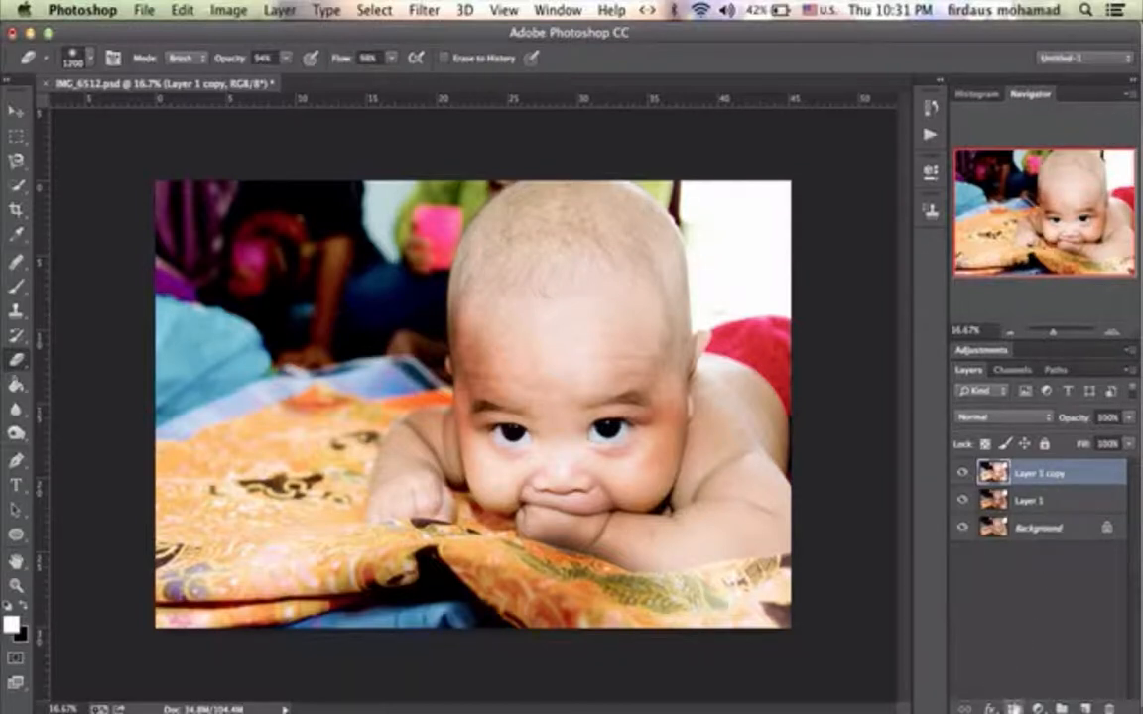
- Add a layer mask to the brightened Layer 1 copy and invert the mask to black
{"action": "left_click", "coordinate": [1013, 708]}
{"action": "key", "text": "x"}
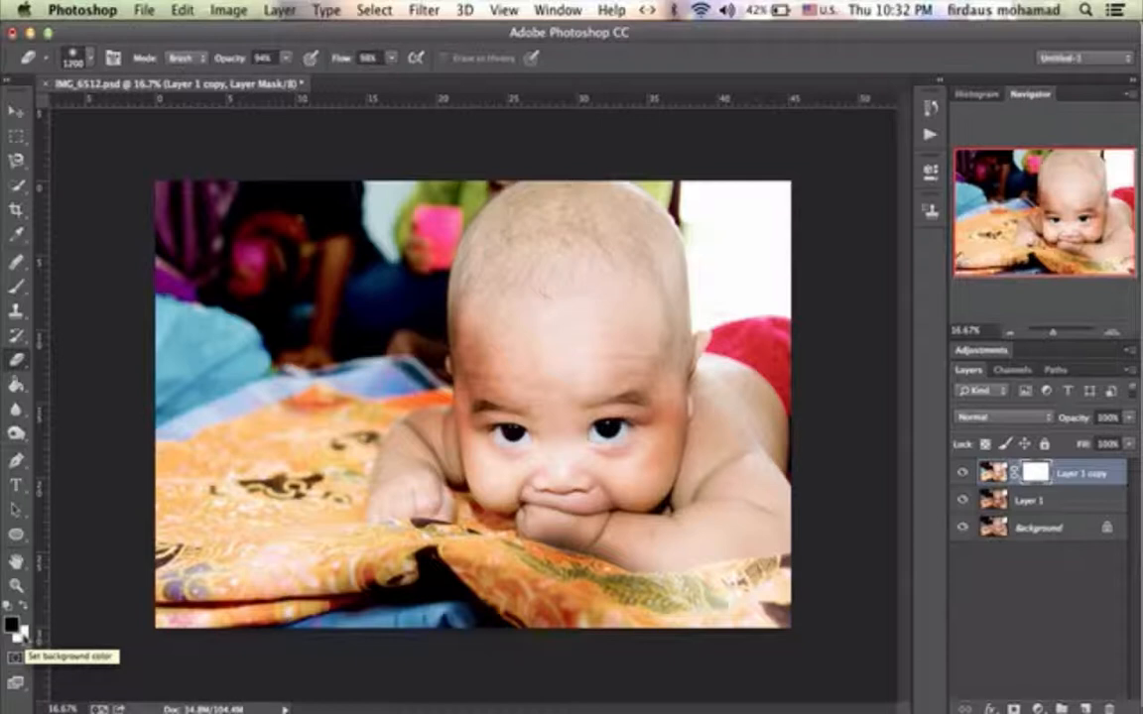
{"action": "left_click", "coordinate": [23, 607]}
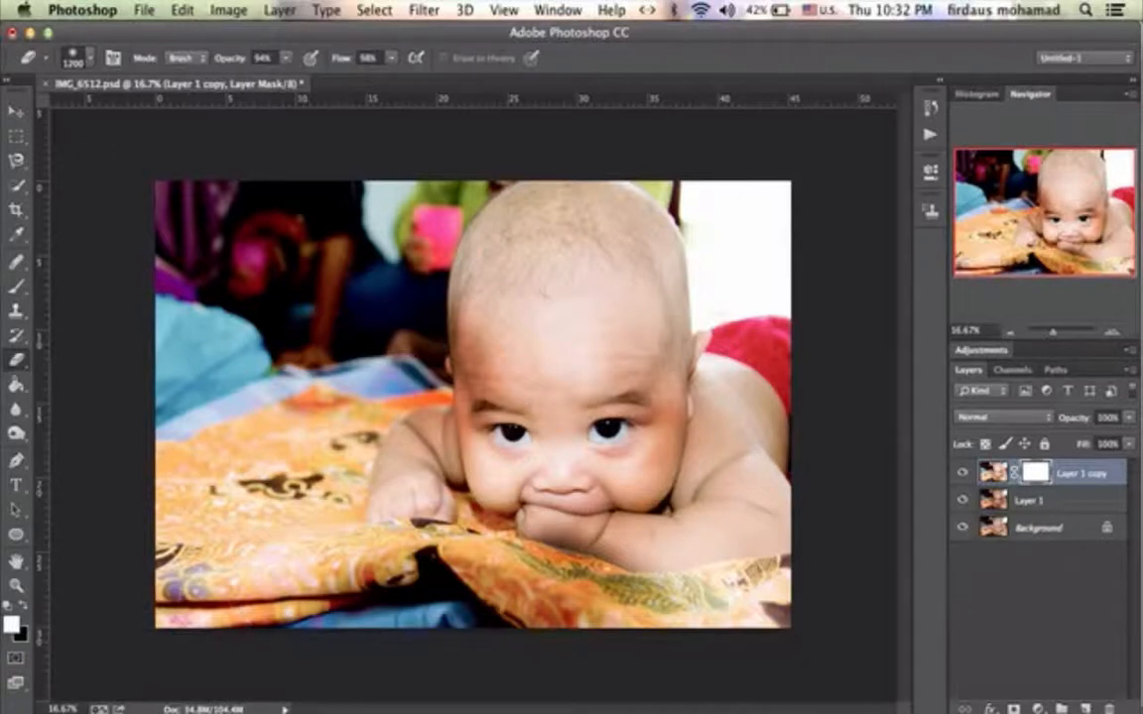
{"action": "key", "text": "super+i"}
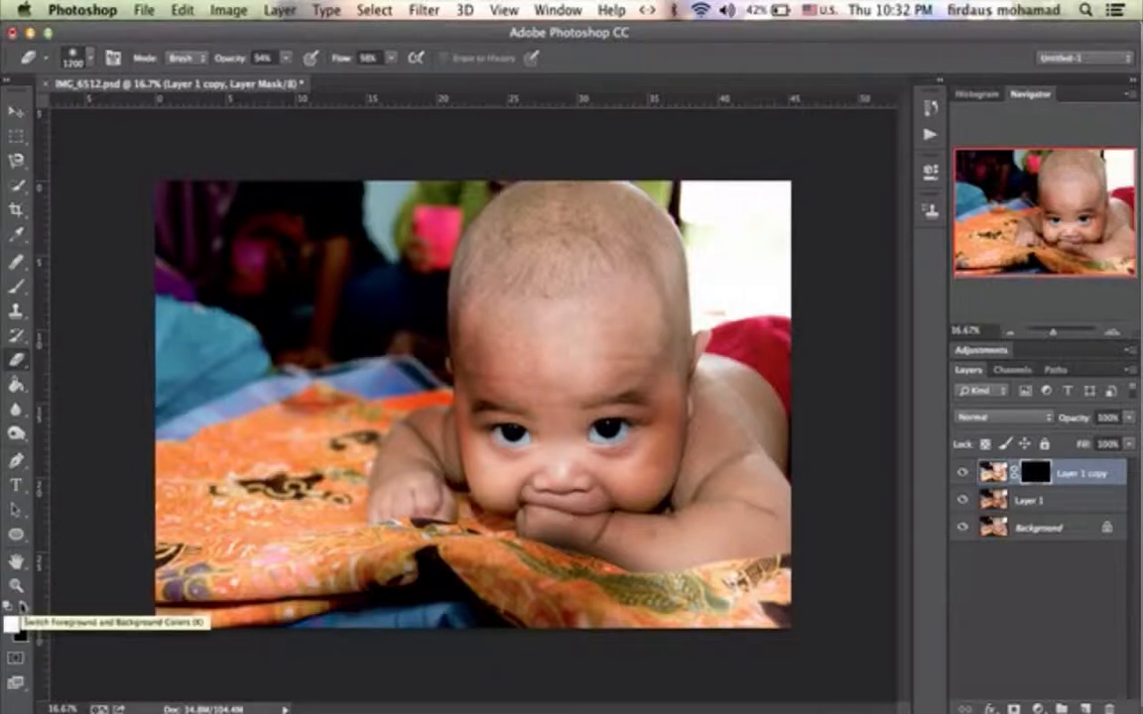
- Reveal the brightened layer over the baby's shoulder, hands, mouth and forehead with the Eraser, using white as the background color
{"action": "left_click", "coordinate": [22, 606]}
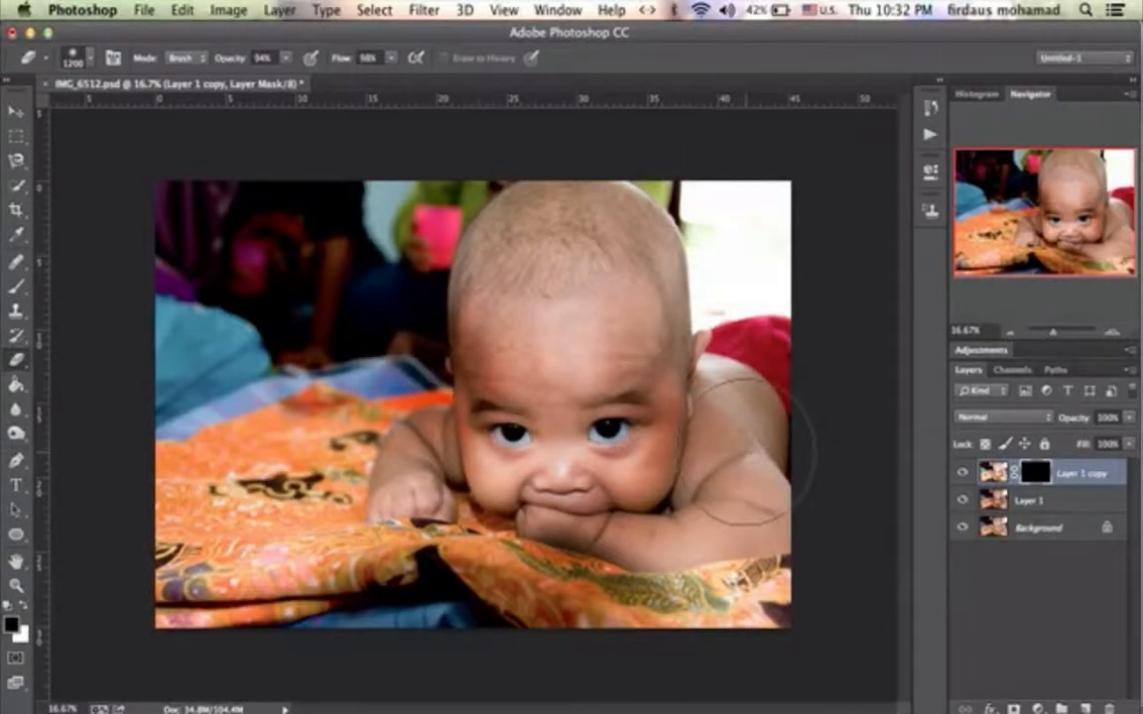
{"action": "left_click_drag", "start_coordinate": [709, 442], "coordinate": [685, 462]}
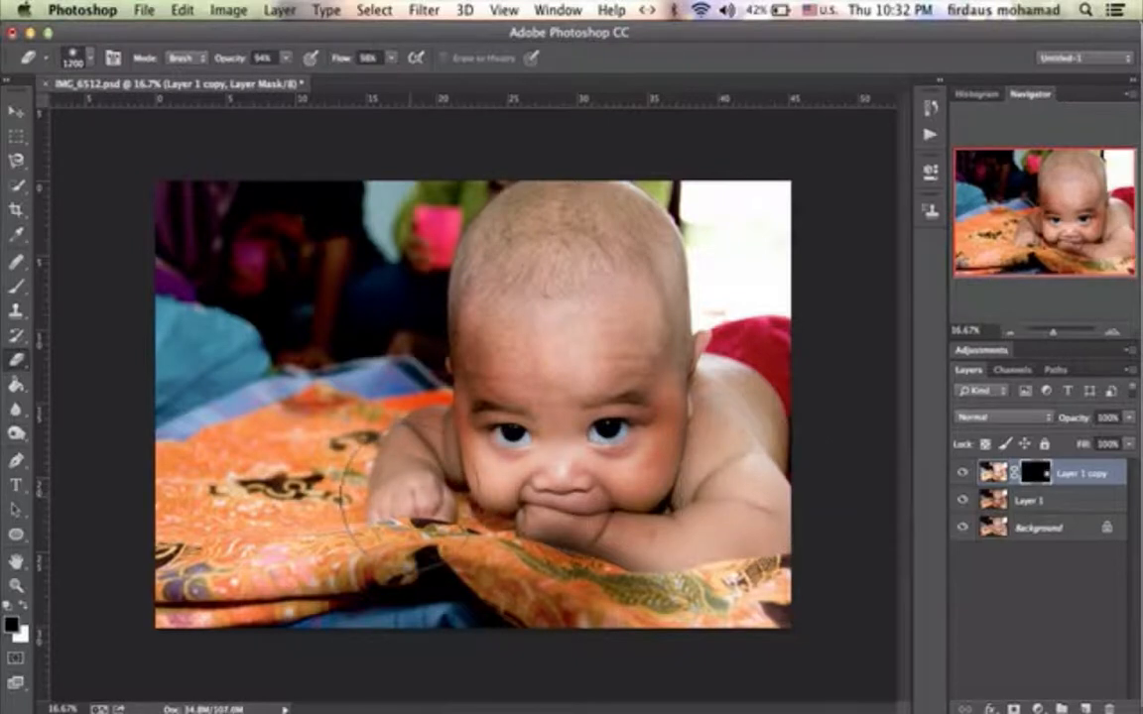
{"action": "left_click", "coordinate": [409, 492]}
{"action": "mouse_move", "coordinate": [543, 536]}
{"action": "left_mouse_down"}
{"action": "mouse_move", "coordinate": [499, 487]}
{"action": "mouse_move", "coordinate": [509, 485]}
{"action": "left_mouse_up"}
{"action": "left_click_drag", "start_coordinate": [562, 337], "coordinate": [593, 299]}
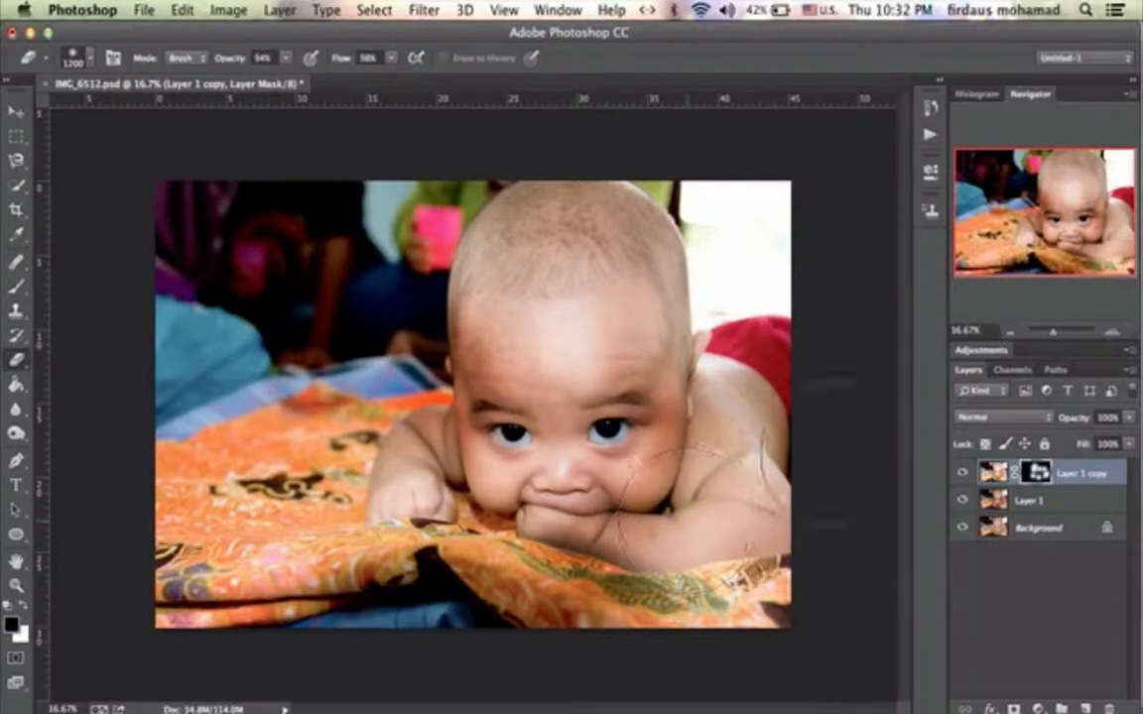
- Toggle the visibility of Layer 1 copy to compare the portrait with and without the brightening
{"action": "left_click", "coordinate": [963, 476]}
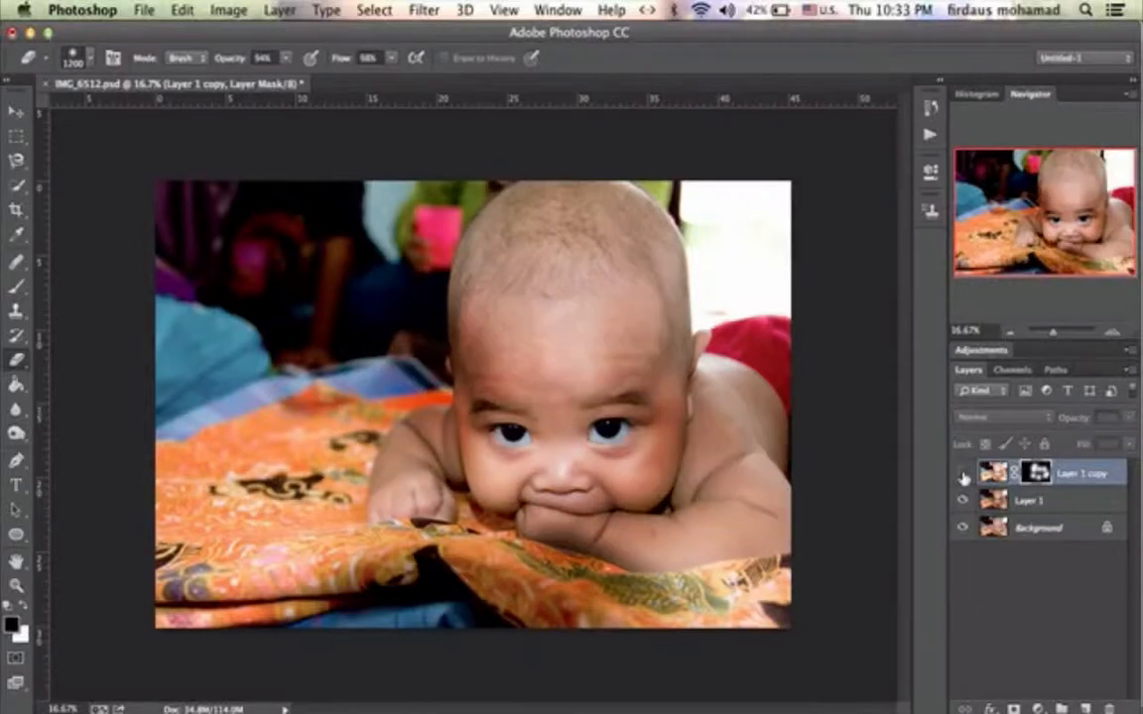
{"action": "left_click", "coordinate": [964, 477]}
{"action": "left_click", "coordinate": [963, 477]}
{"action": "left_click", "coordinate": [964, 477]}
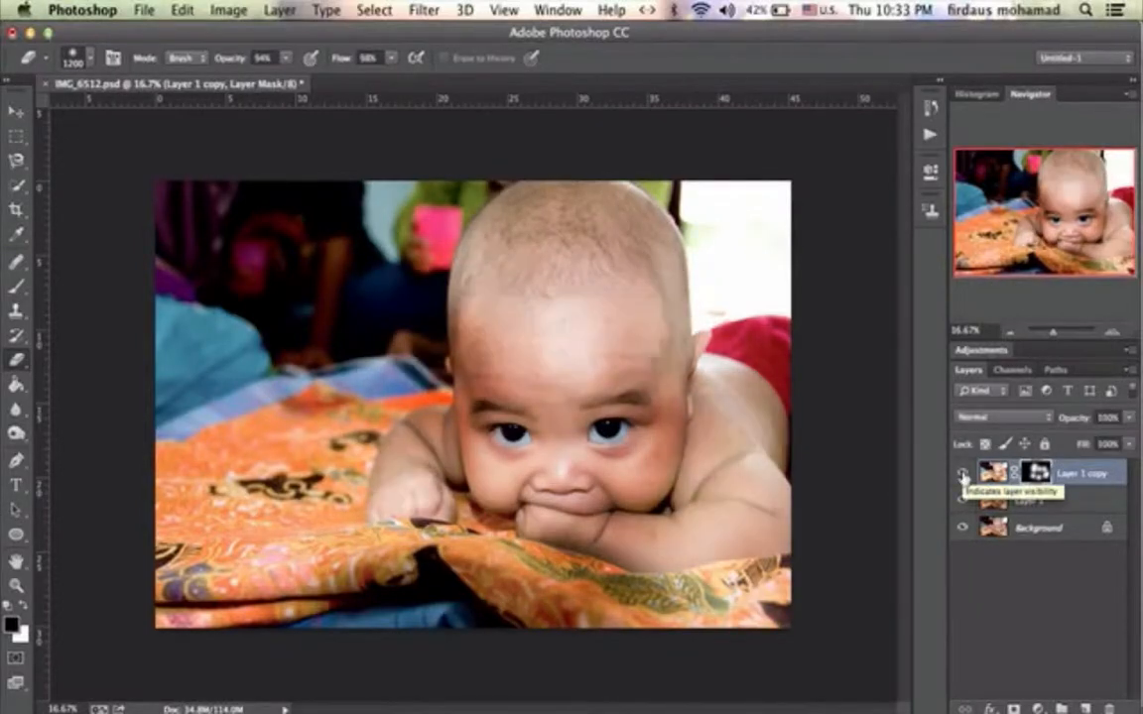
{"action": "left_click", "coordinate": [964, 478]}
{"action": "left_click", "coordinate": [962, 478]}
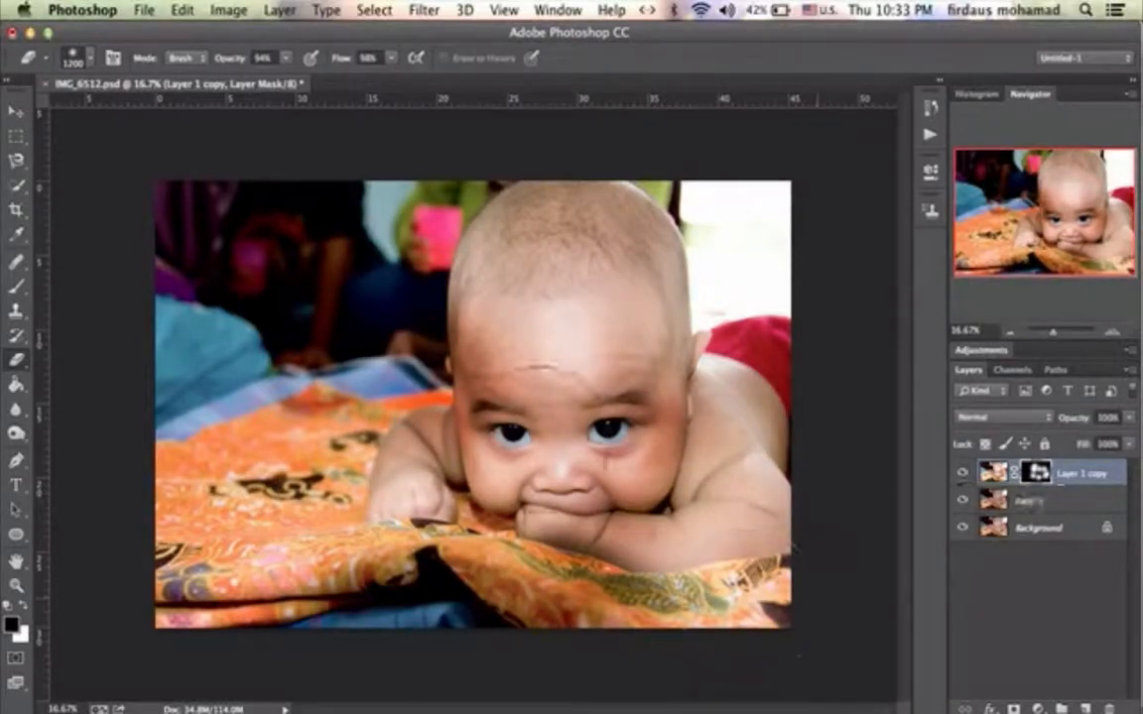
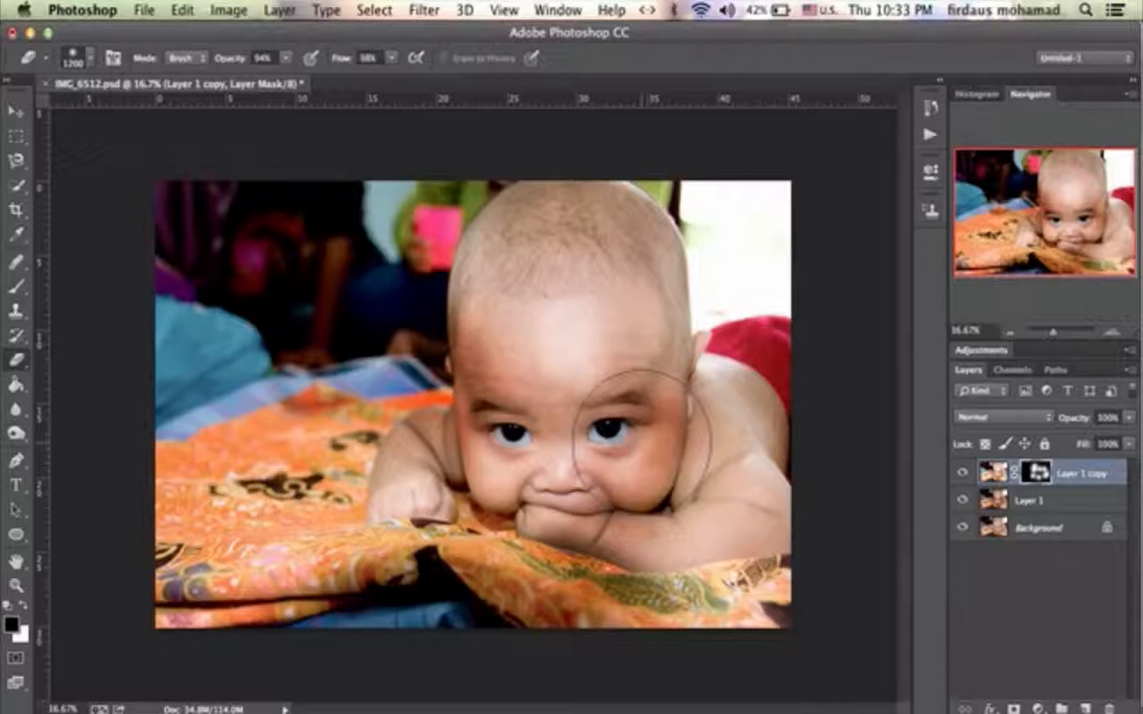
- Merge the brightened Layer 1 copy down into Layer 1 and make another duplicate of Layer 1
{"action": "key", "text": "super+e"}
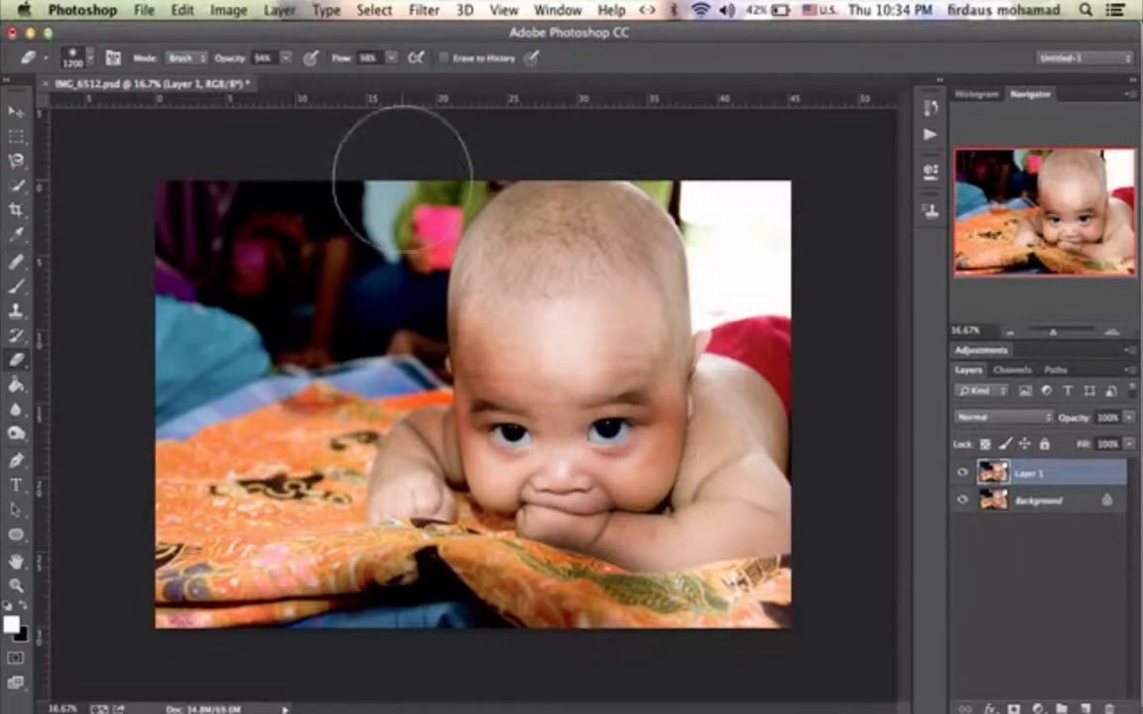
{"action": "left_click_drag", "start_coordinate": [1055, 478], "coordinate": [1085, 706]}
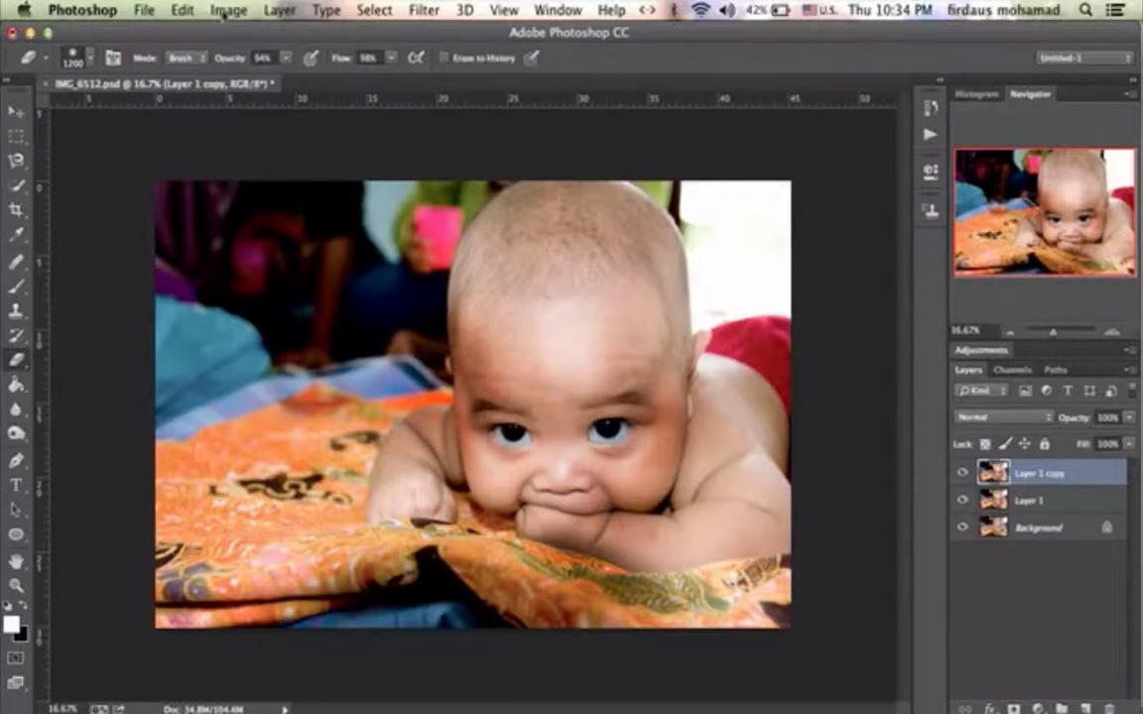
- Warm Layer 1 copy with Curves by raising the Red channel's midtones from input 120 to output 151
{"action": "left_click", "coordinate": [225, 12]}
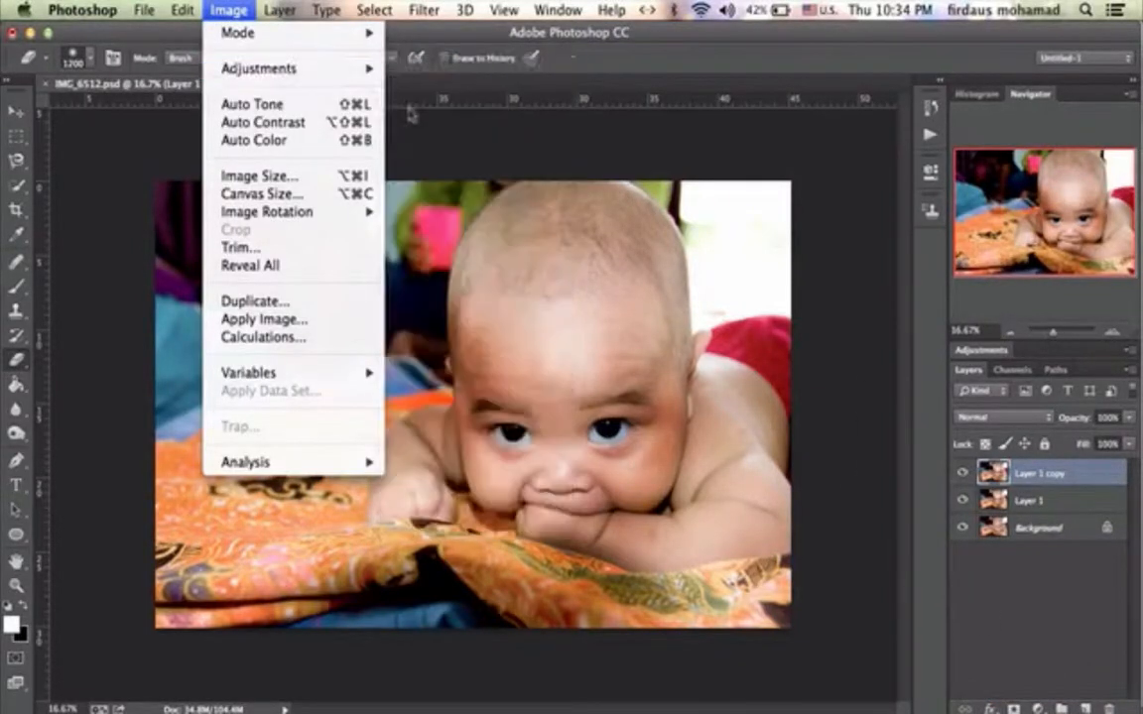
{"action": "left_click", "coordinate": [421, 104]}
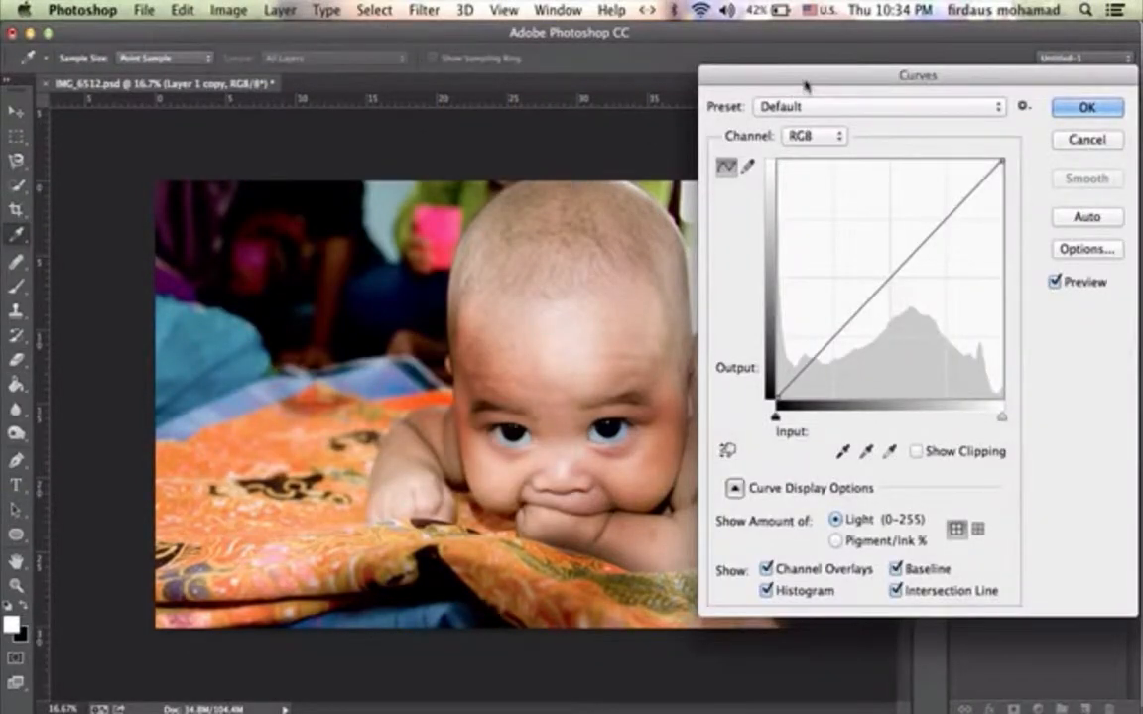
{"action": "mouse_move", "coordinate": [806, 86]}
{"action": "left_mouse_down"}
{"action": "mouse_move", "coordinate": [766, 74]}
{"action": "mouse_move", "coordinate": [800, 79]}
{"action": "left_mouse_up"}
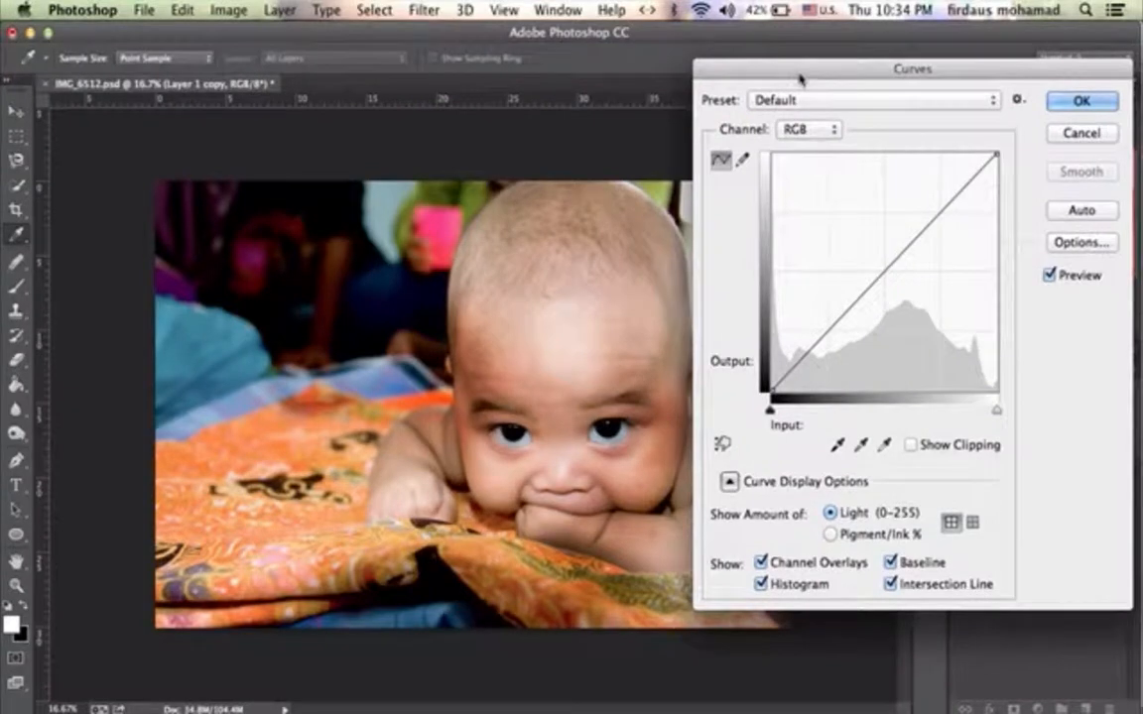
{"action": "left_click", "coordinate": [812, 133]}
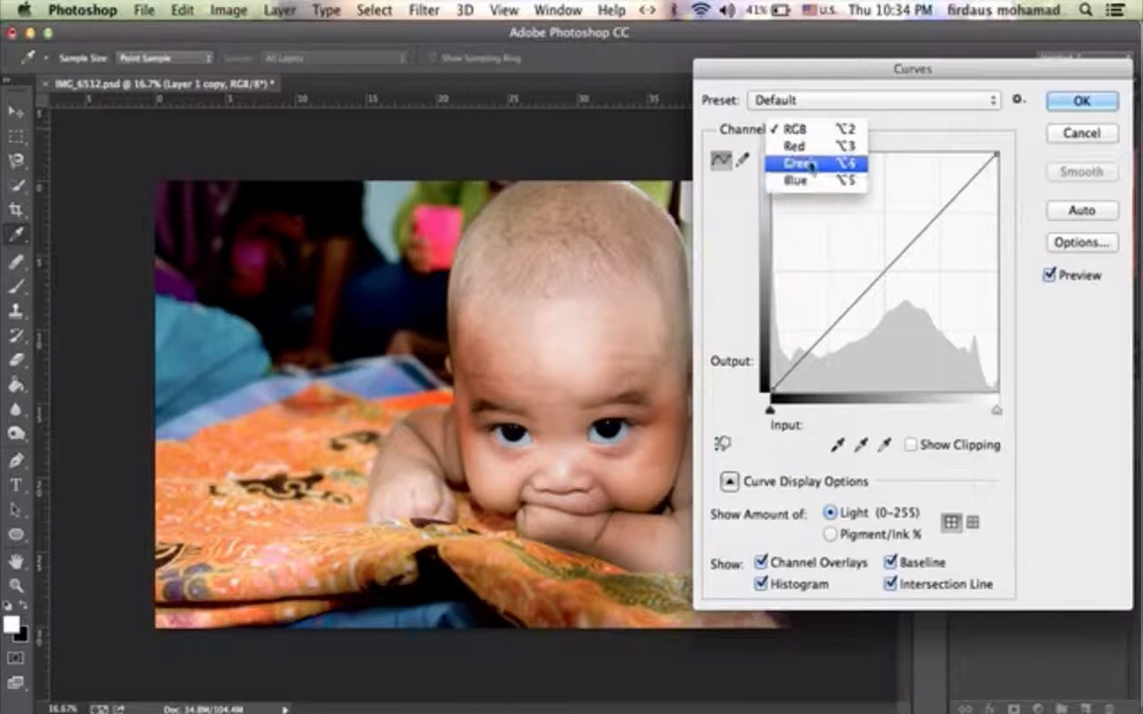
{"action": "left_click", "coordinate": [811, 150]}
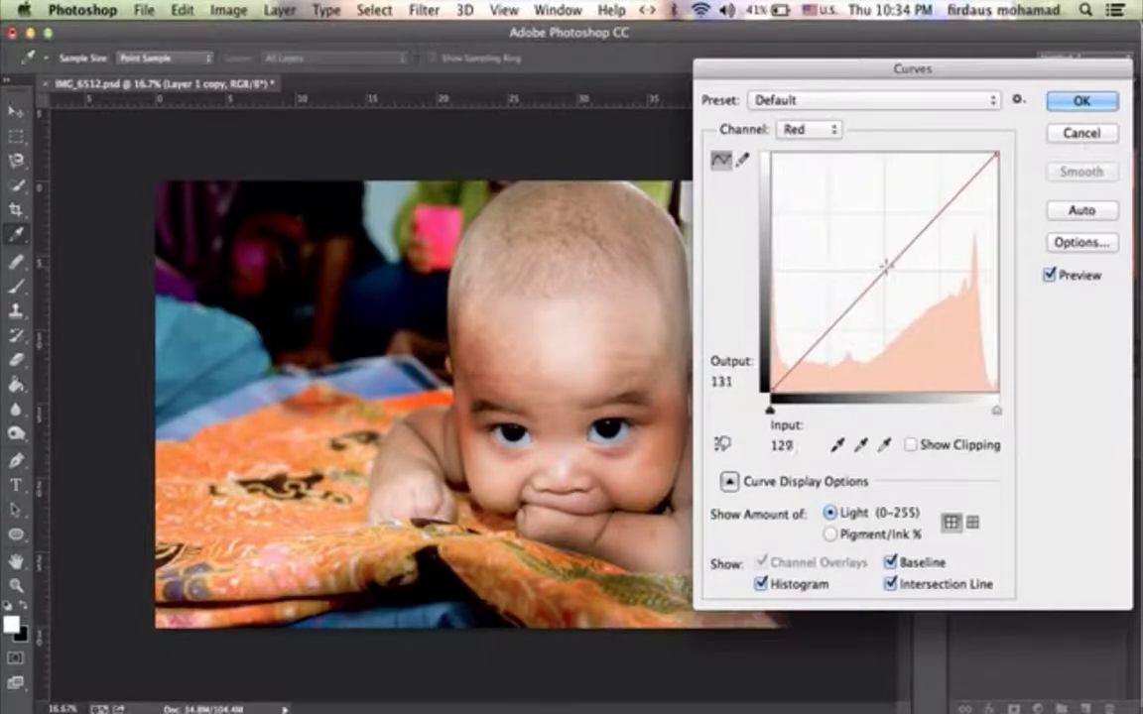
{"action": "left_click_drag", "start_coordinate": [886, 266], "coordinate": [877, 249]}
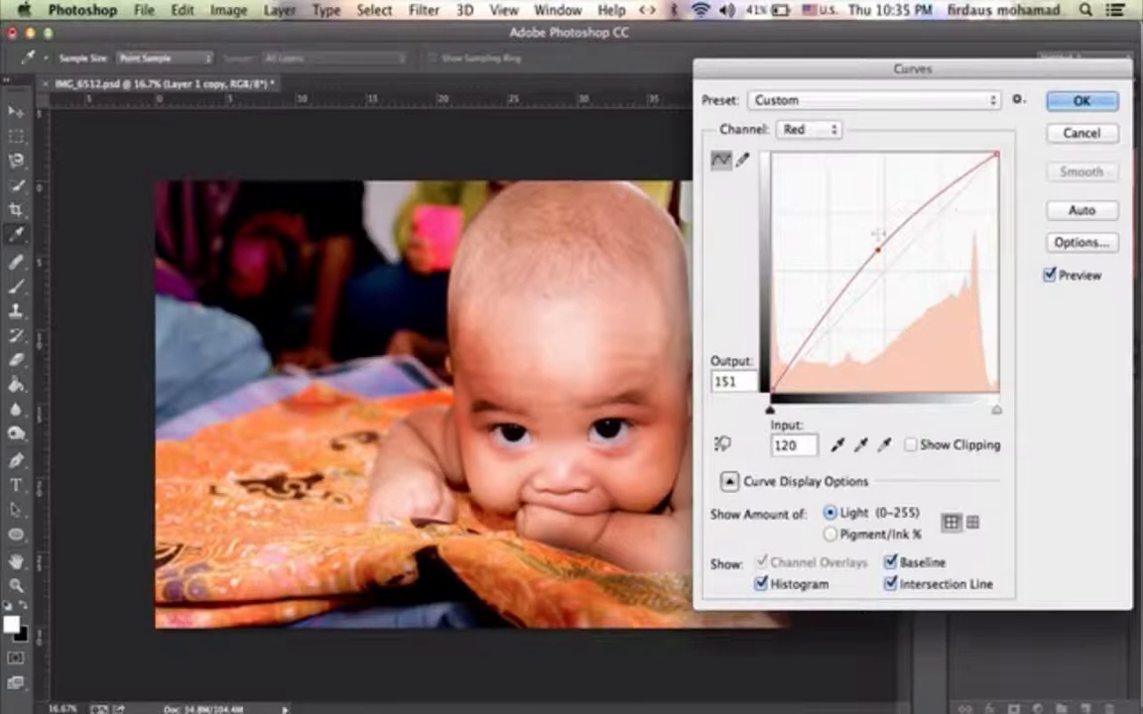
{"action": "left_click", "coordinate": [1083, 102]}
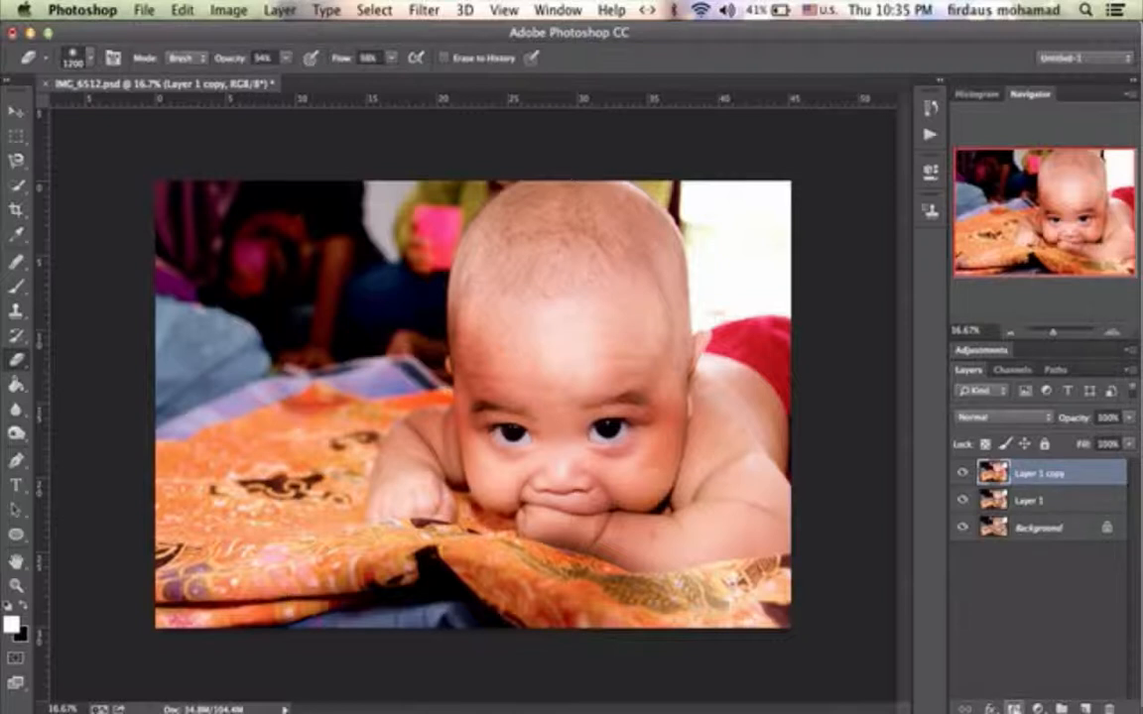
- Add a layer mask to the red-tinted Layer 1 copy and fill the mask with black
{"action": "left_click", "coordinate": [1013, 708]}
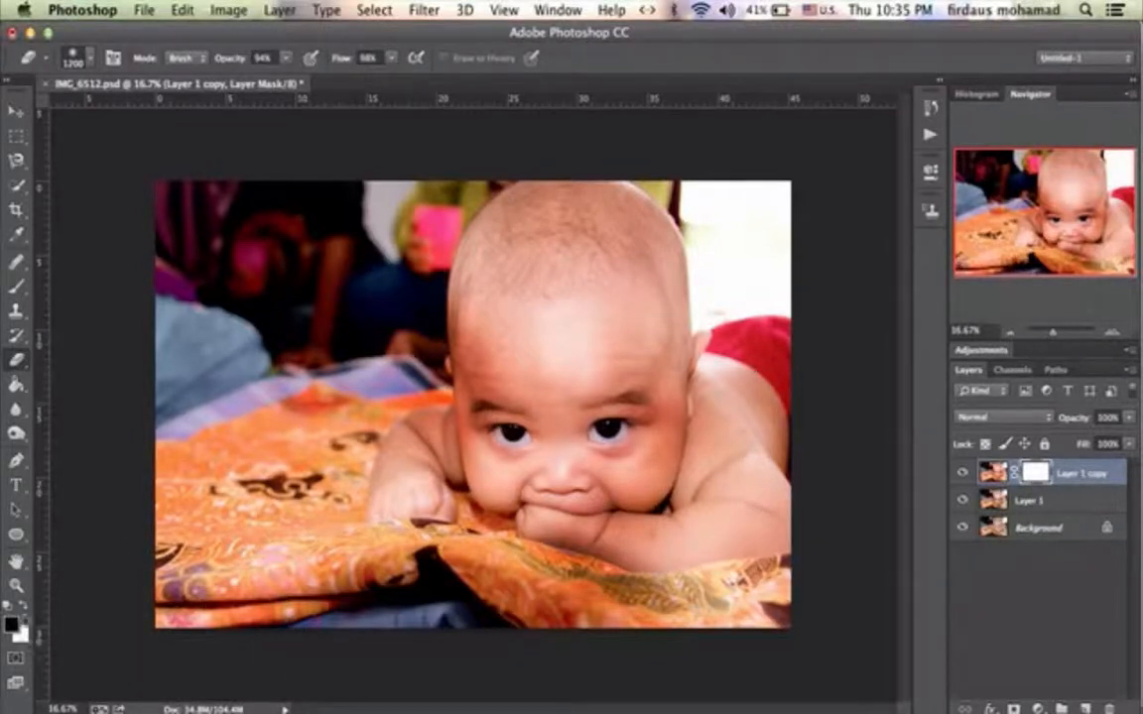
{"action": "left_click", "coordinate": [24, 608]}
{"action": "key", "text": "super+BackSpace"}
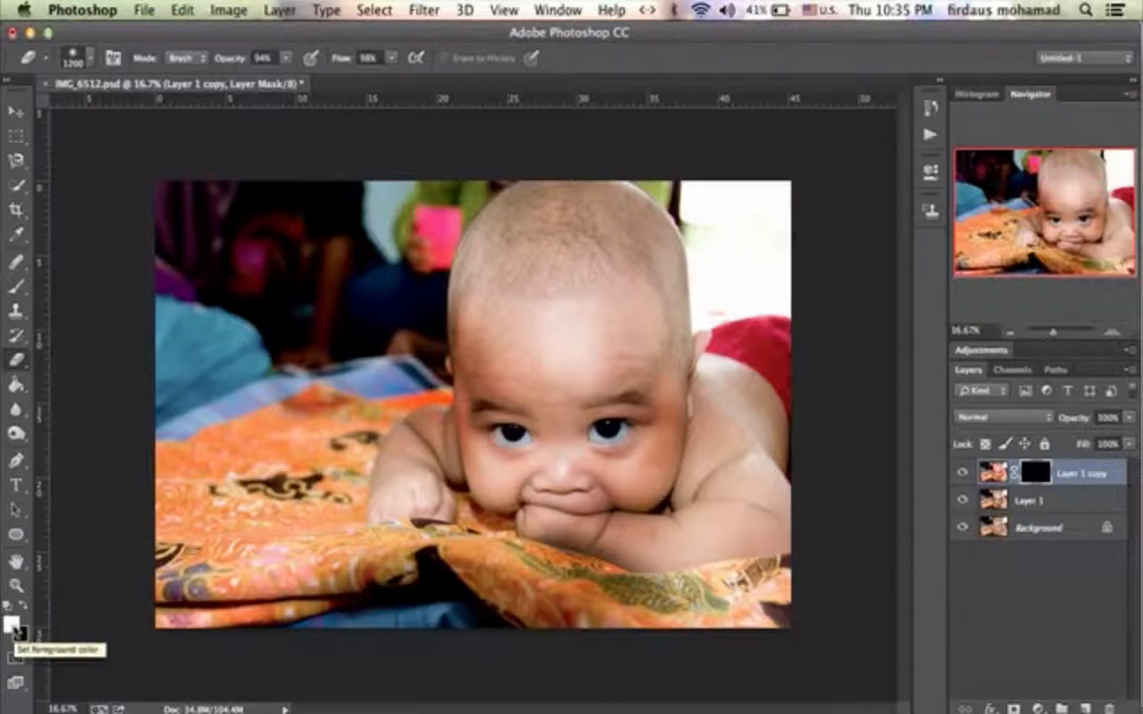
- Reveal the red tint over the baby's head, hand, shoulder and mouth with the Eraser, using white as the background color
{"action": "left_click", "coordinate": [24, 607]}
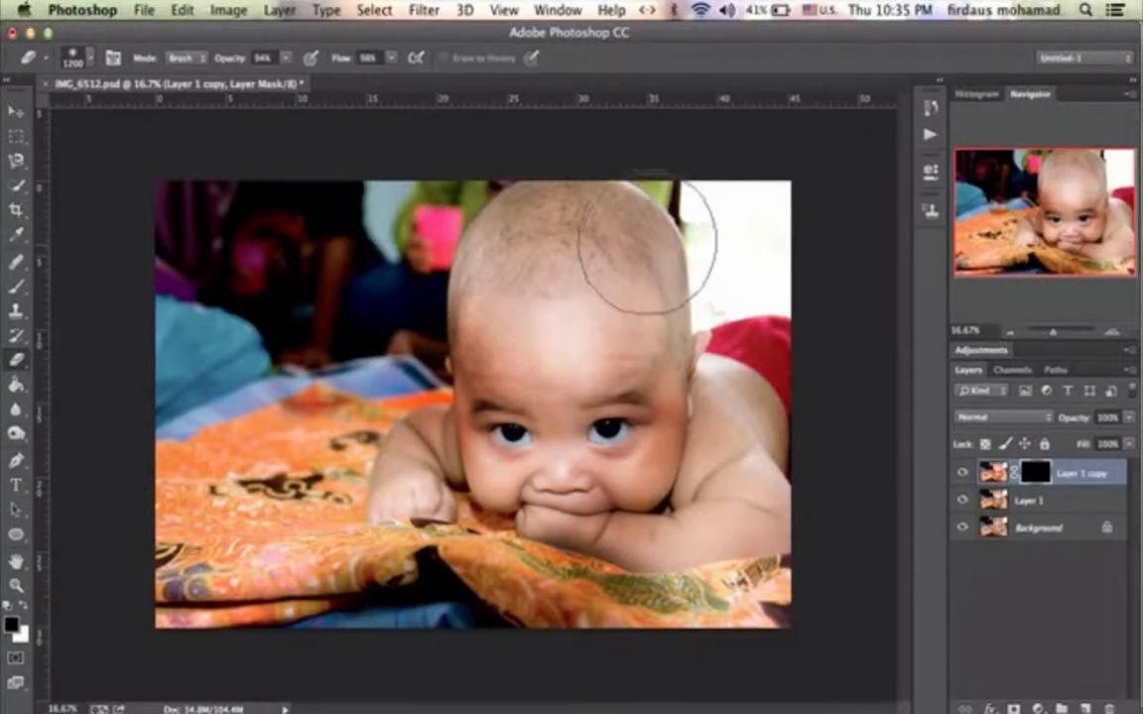
{"action": "mouse_move", "coordinate": [643, 248]}
{"action": "left_mouse_down"}
{"action": "mouse_move", "coordinate": [638, 286]}
{"action": "mouse_move", "coordinate": [480, 284]}
{"action": "mouse_move", "coordinate": [493, 302]}
{"action": "left_mouse_up"}
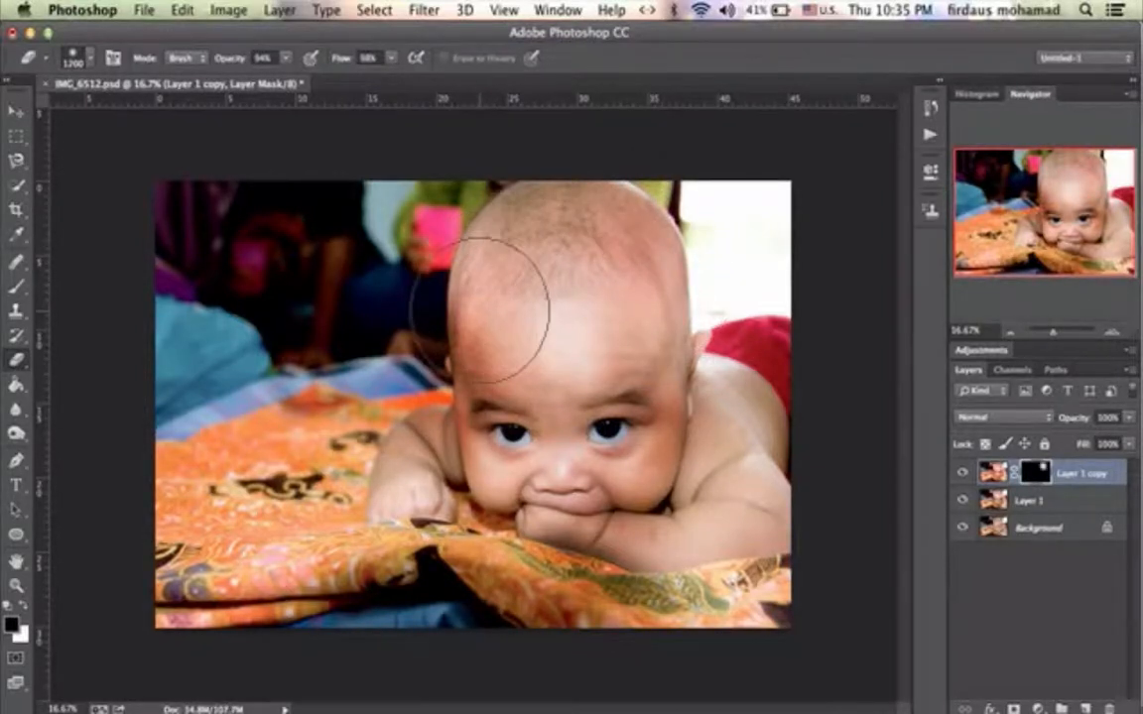
{"action": "mouse_move", "coordinate": [385, 496]}
{"action": "left_mouse_down"}
{"action": "mouse_move", "coordinate": [360, 475]}
{"action": "mouse_move", "coordinate": [397, 487]}
{"action": "left_mouse_up"}
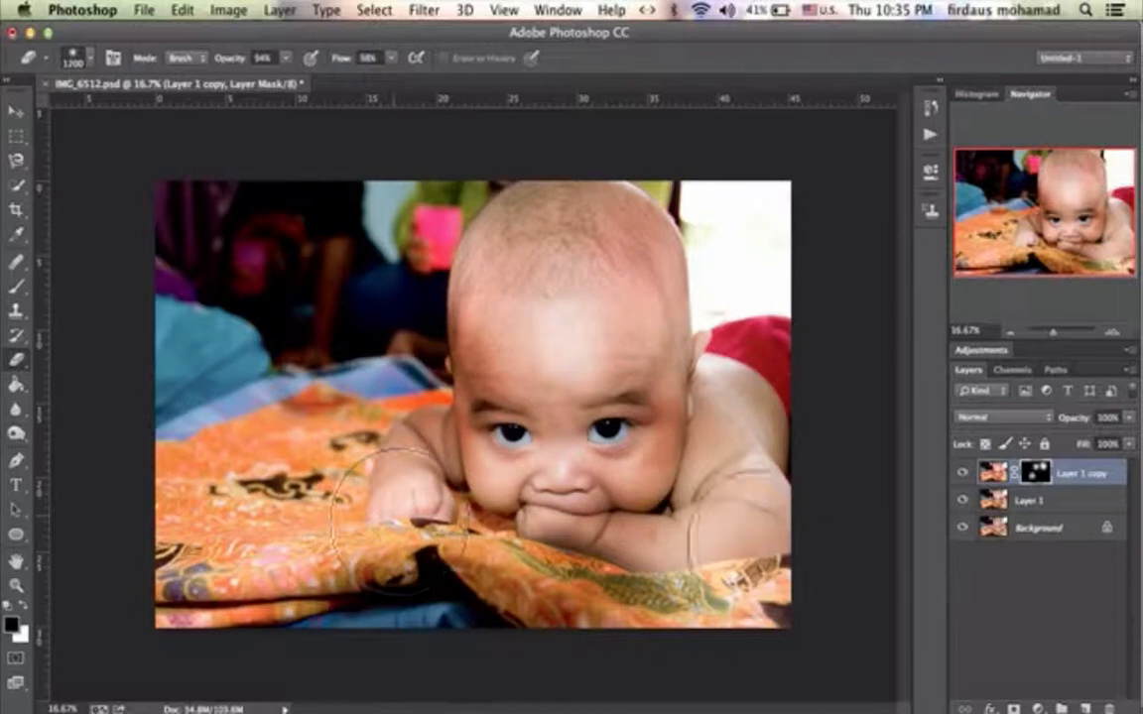
{"action": "mouse_move", "coordinate": [695, 495]}
{"action": "left_mouse_down"}
{"action": "mouse_move", "coordinate": [760, 461]}
{"action": "mouse_move", "coordinate": [768, 507]}
{"action": "mouse_move", "coordinate": [739, 536]}
{"action": "mouse_move", "coordinate": [751, 505]}
{"action": "left_mouse_up"}
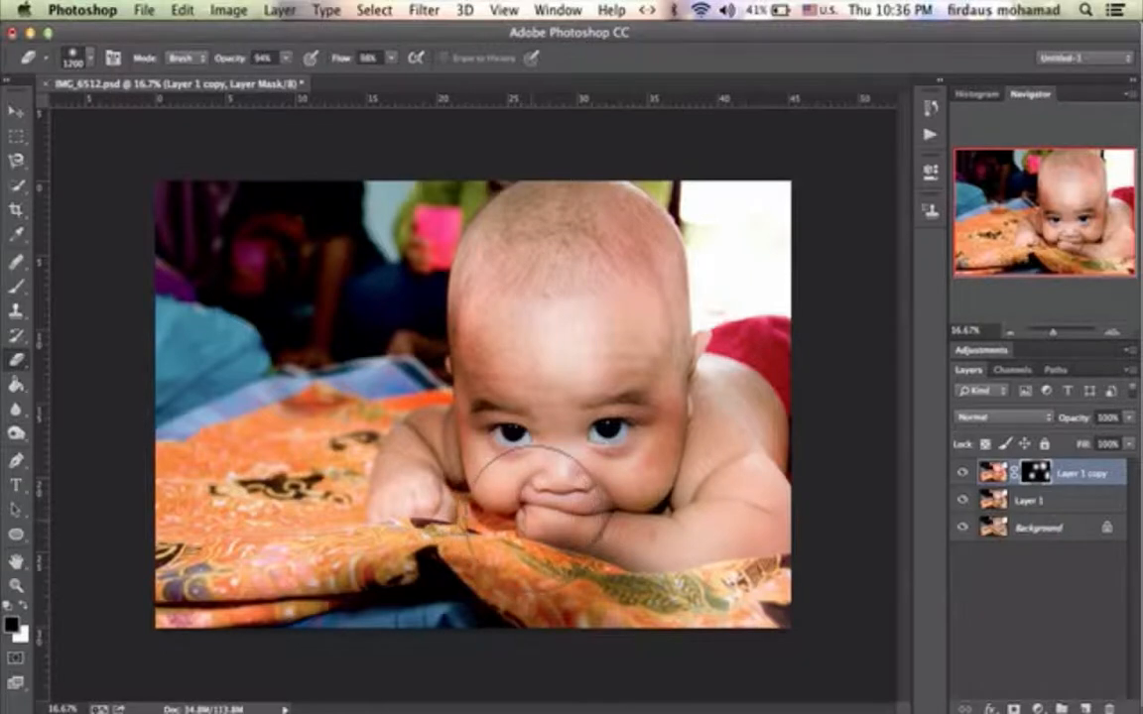
{"action": "left_click_drag", "start_coordinate": [540, 514], "coordinate": [478, 508]}
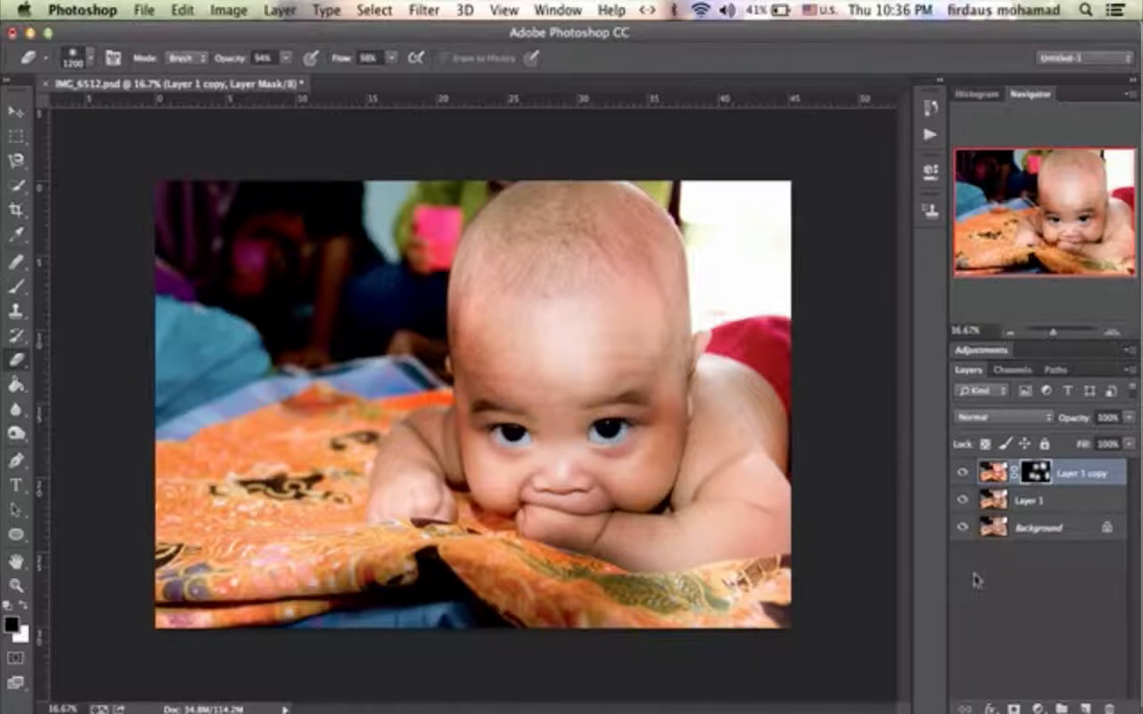
- Merge the red-tinted Layer 1 copy down into Layer 1 and duplicate Layer 1 again
{"action": "key", "text": "super+e"}
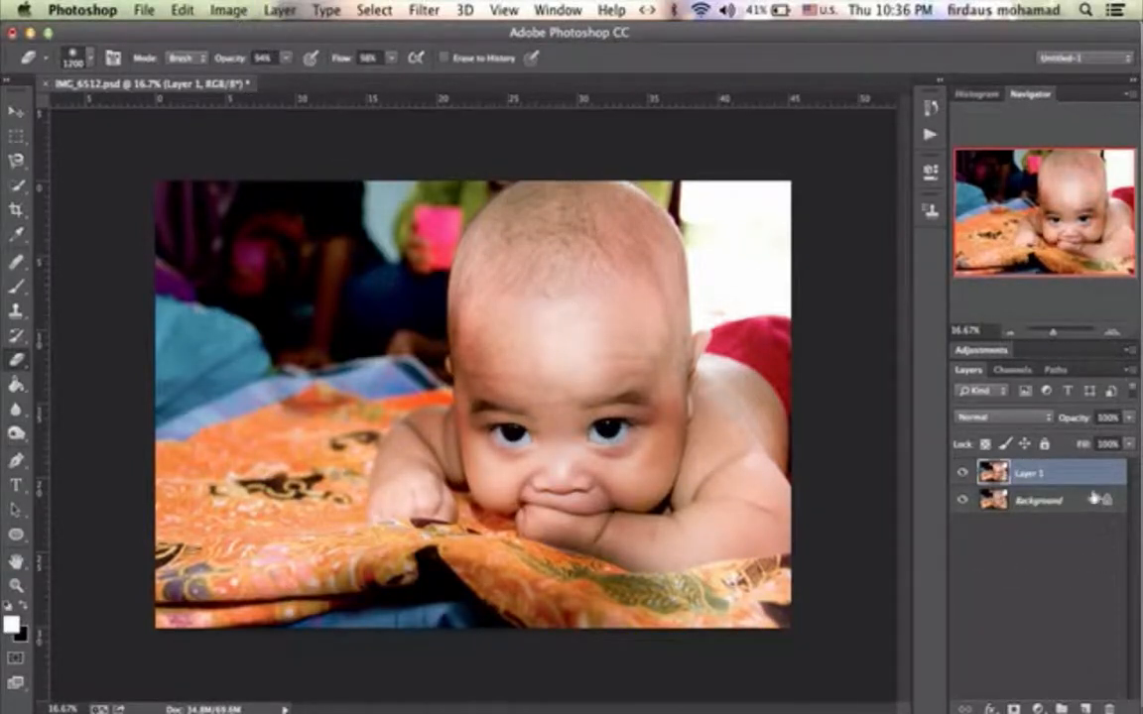
{"action": "left_click_drag", "start_coordinate": [1071, 479], "coordinate": [1082, 707]}
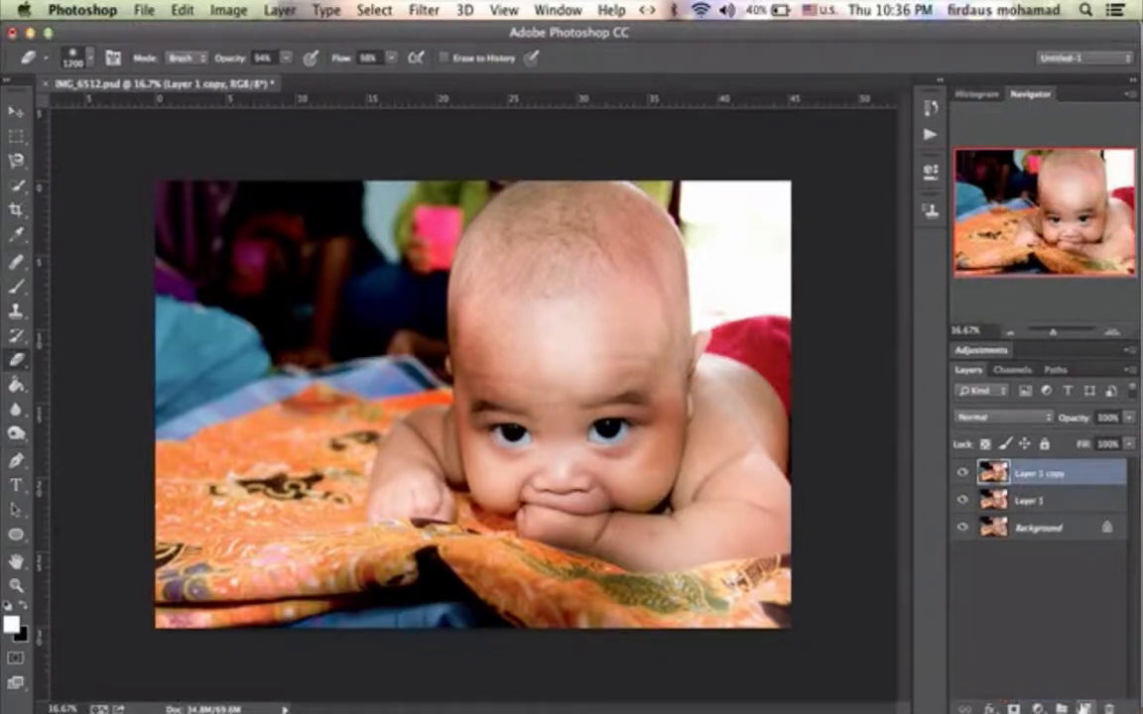
- Tint the new Layer 1 copy green with Curves by raising the Green channel's midtones from input 105 to output 150
{"action": "left_click", "coordinate": [229, 12]}
{"action": "mouse_move", "coordinate": [239, 68]}
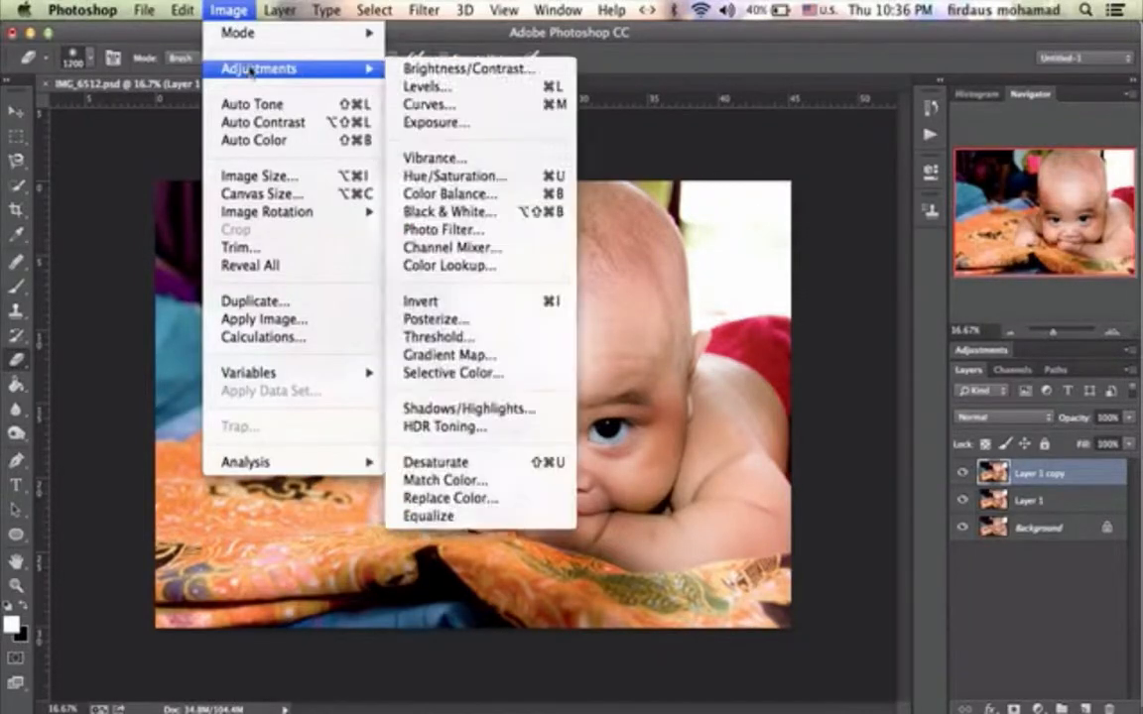
{"action": "left_click", "coordinate": [427, 104]}
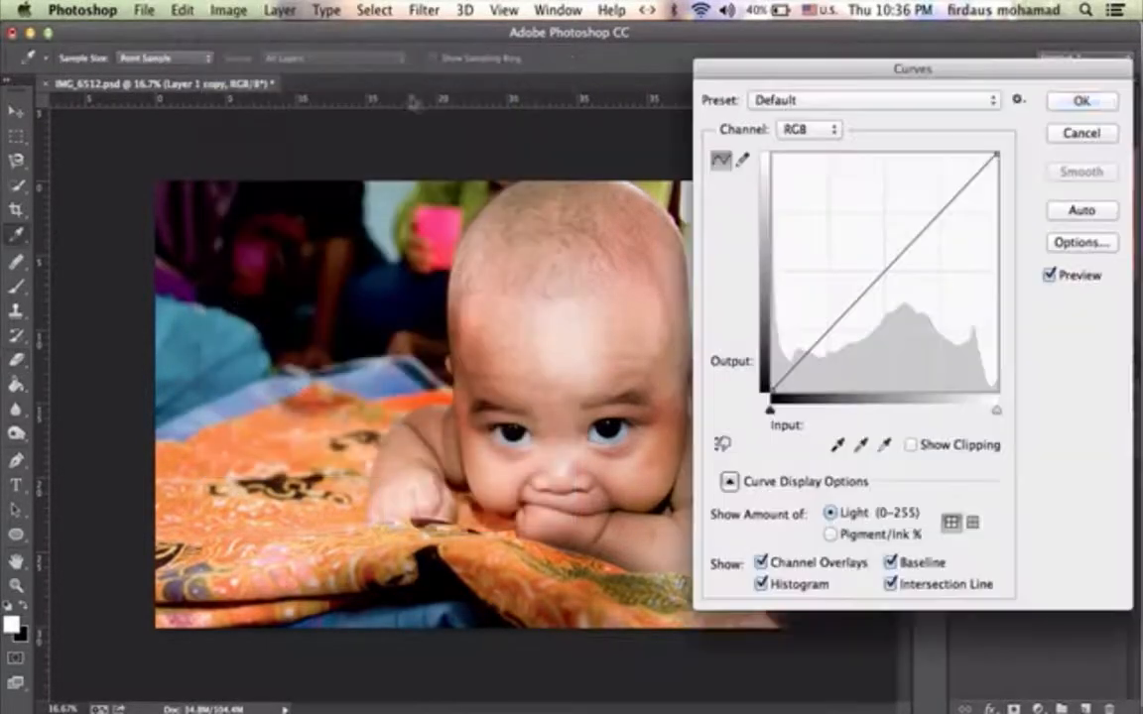
{"action": "left_click", "coordinate": [809, 130]}
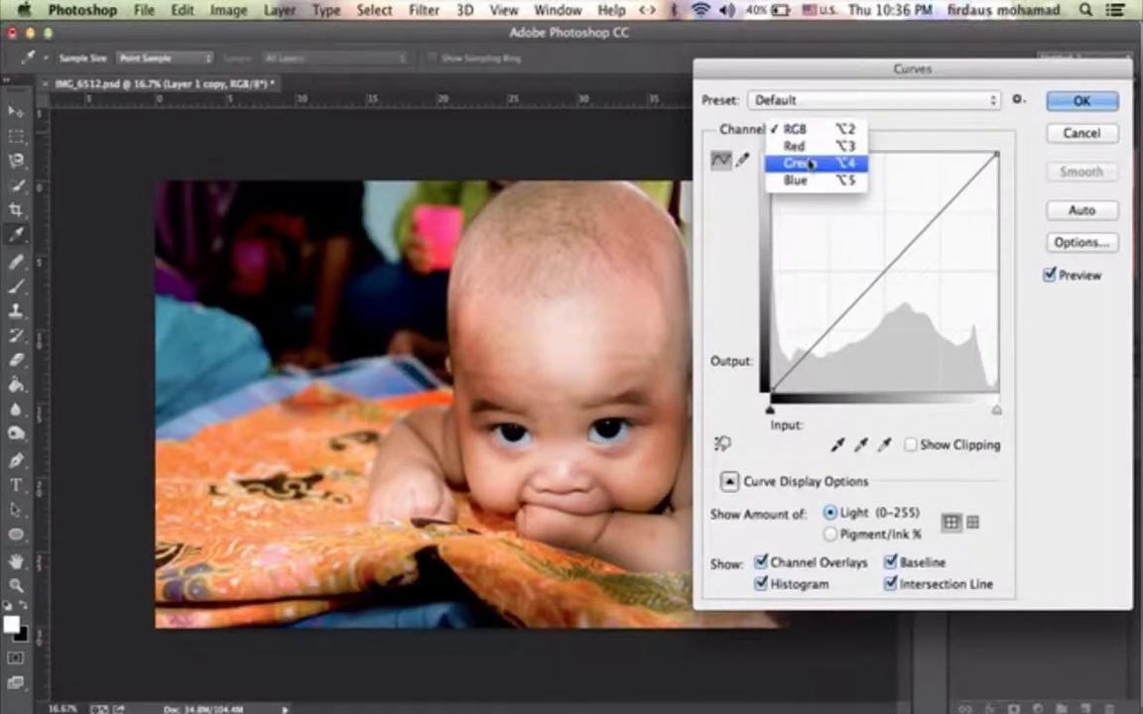
{"action": "left_click", "coordinate": [811, 164]}
{"action": "left_click", "coordinate": [880, 268]}
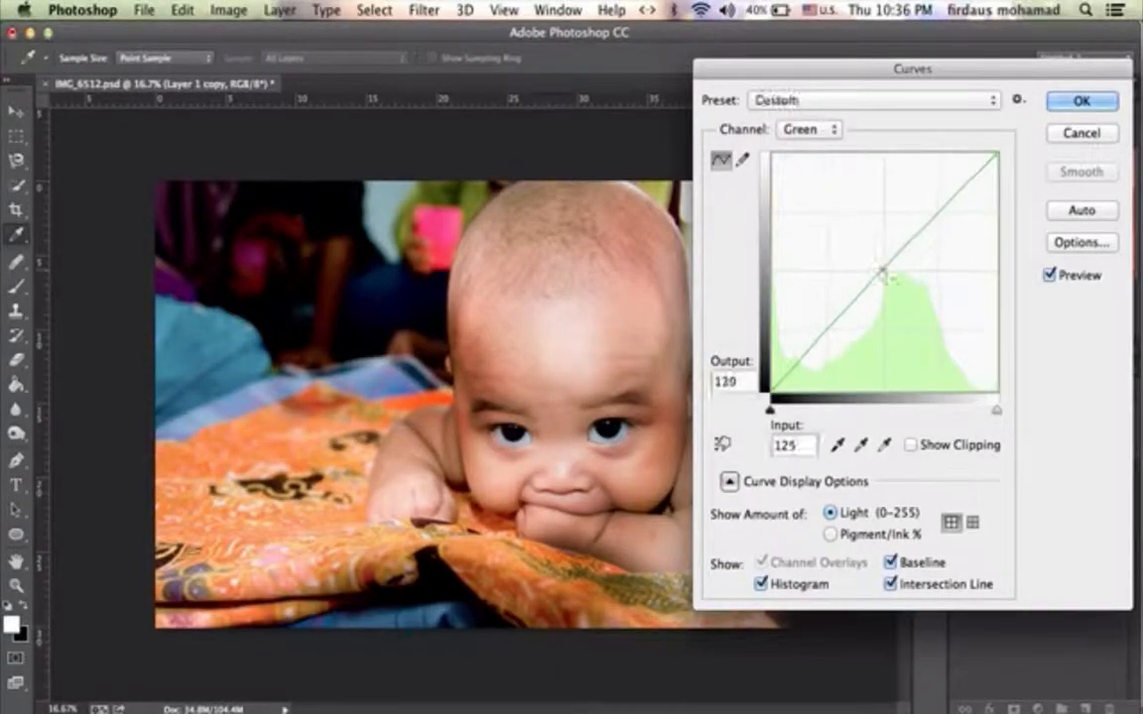
{"action": "left_click_drag", "start_coordinate": [881, 272], "coordinate": [864, 250]}
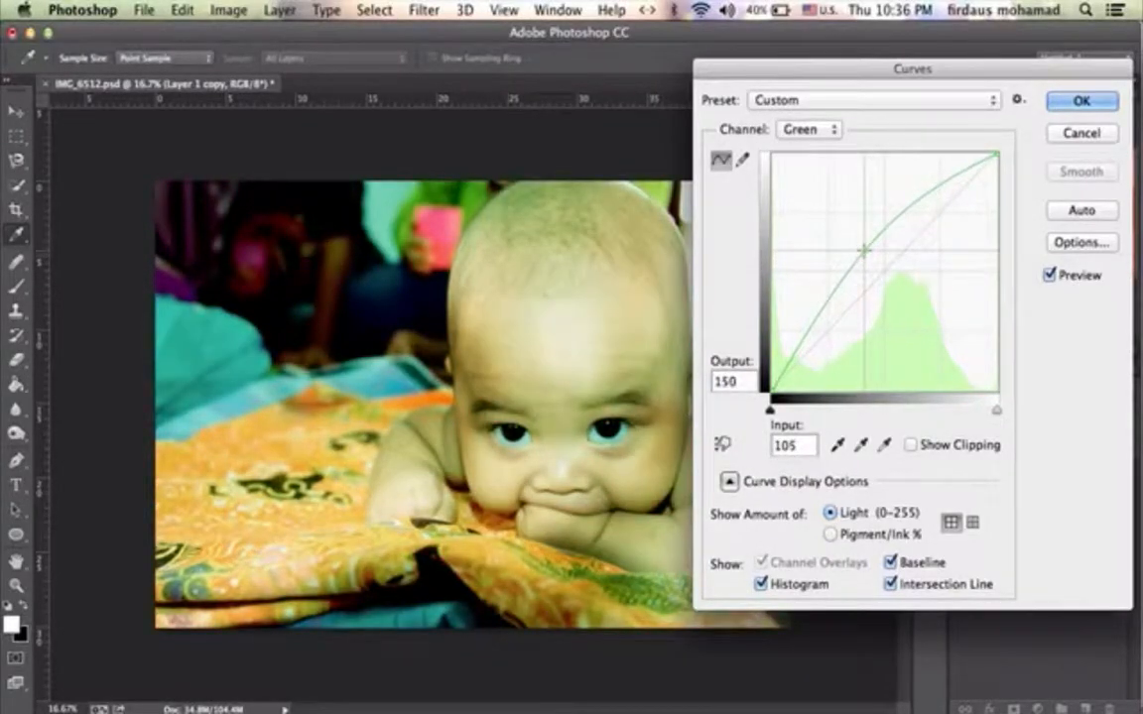
{"action": "left_click", "coordinate": [1081, 101]}
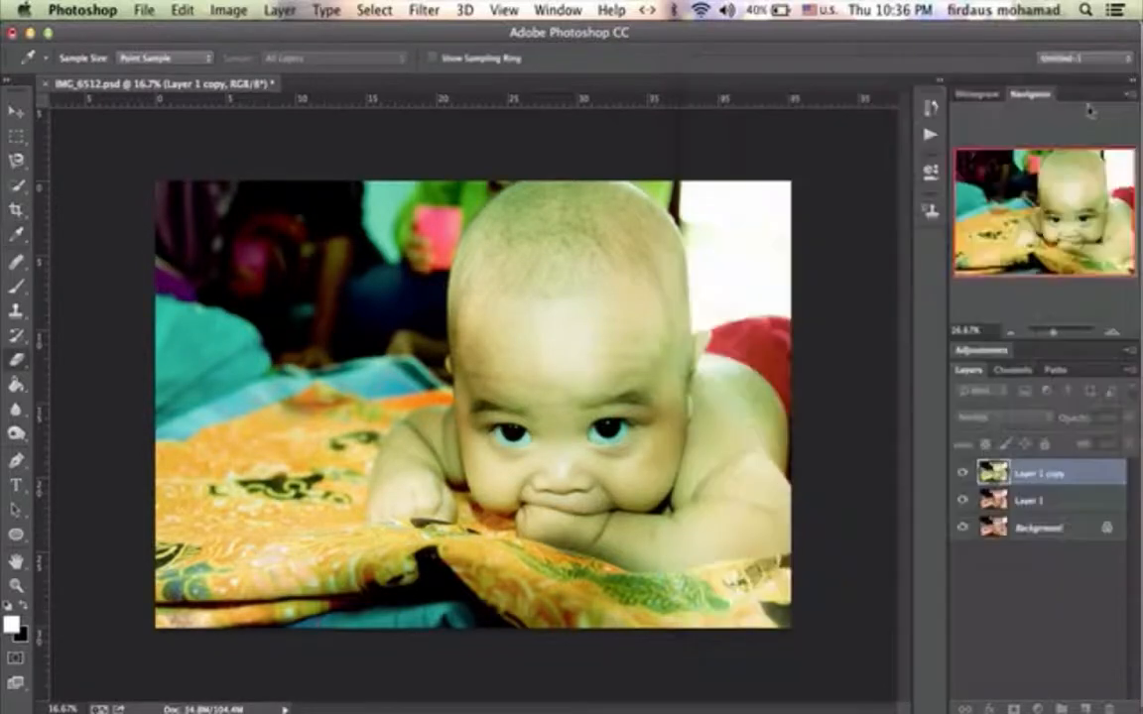
- Add a layer mask to the green-tinted Layer 1 copy and fill the mask with black
{"action": "left_click", "coordinate": [1014, 708]}
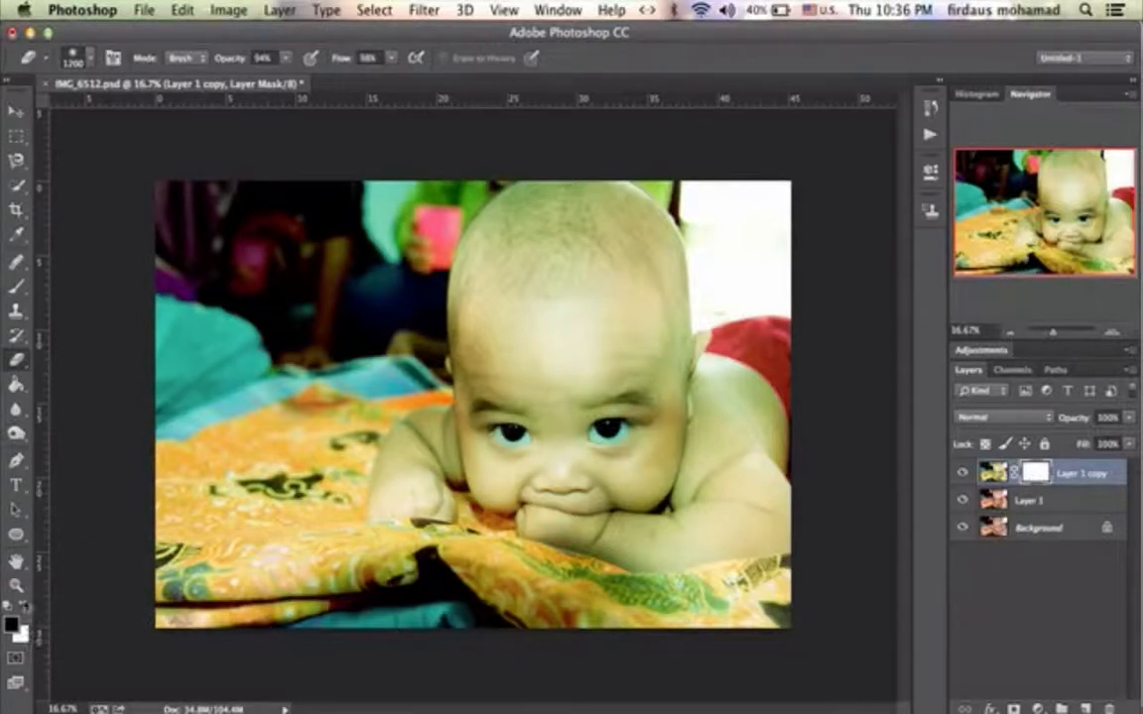
{"action": "left_click", "coordinate": [25, 608]}
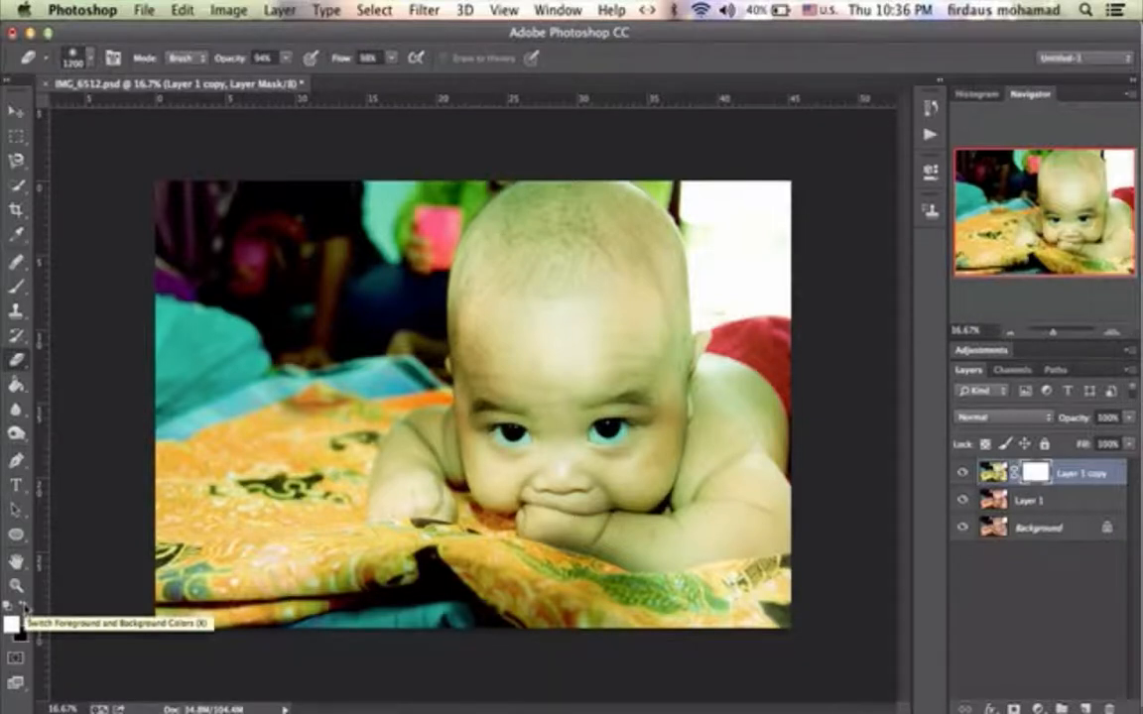
{"action": "key", "text": "super+BackSpace"}
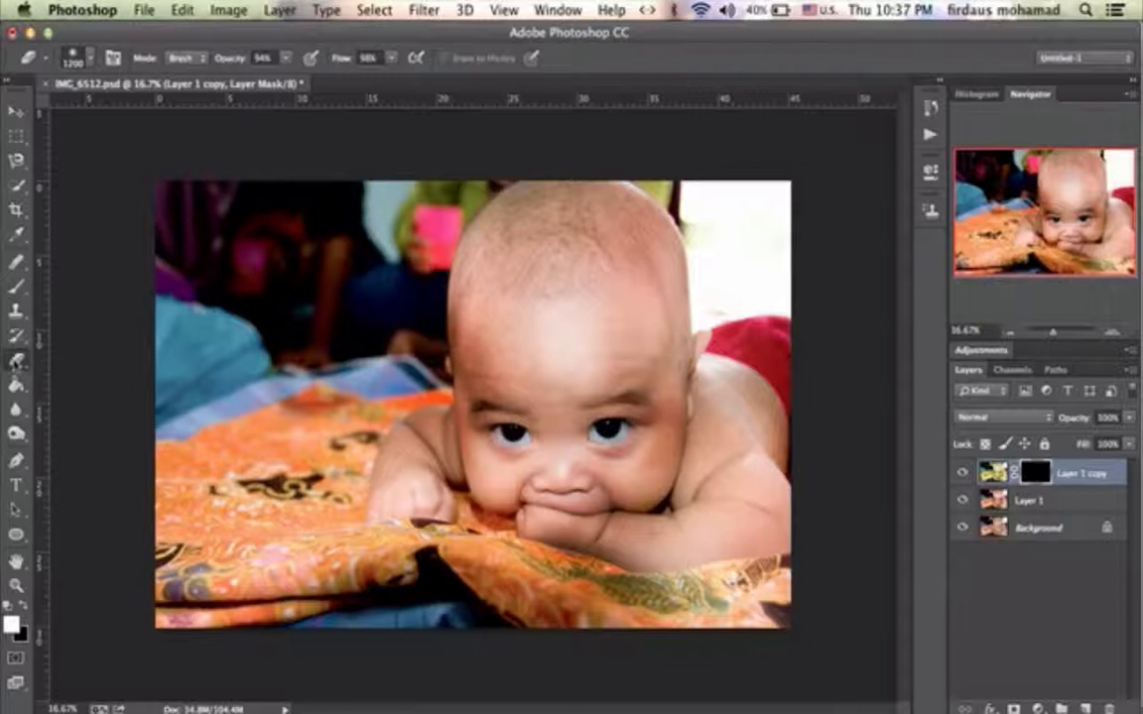
- Reveal the green tint over the shoulder, hand, orange cloth and side of the head with the Eraser, using white as the background color
{"action": "left_click", "coordinate": [27, 609]}
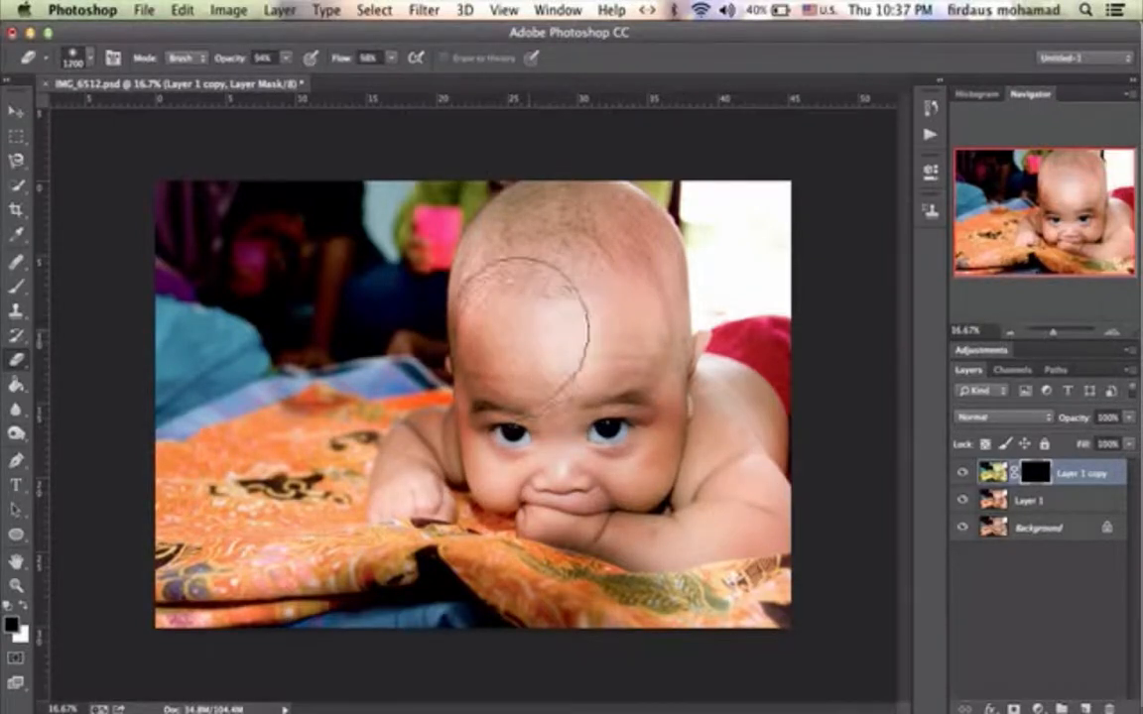
{"action": "mouse_move", "coordinate": [745, 476]}
{"action": "left_mouse_down"}
{"action": "mouse_move", "coordinate": [702, 485]}
{"action": "mouse_move", "coordinate": [735, 472]}
{"action": "mouse_move", "coordinate": [694, 520]}
{"action": "left_mouse_up"}
{"action": "mouse_move", "coordinate": [417, 531]}
{"action": "left_mouse_down"}
{"action": "mouse_move", "coordinate": [397, 536]}
{"action": "mouse_move", "coordinate": [347, 471]}
{"action": "mouse_move", "coordinate": [380, 531]}
{"action": "mouse_move", "coordinate": [204, 473]}
{"action": "mouse_move", "coordinate": [357, 352]}
{"action": "mouse_move", "coordinate": [360, 375]}
{"action": "left_mouse_up"}
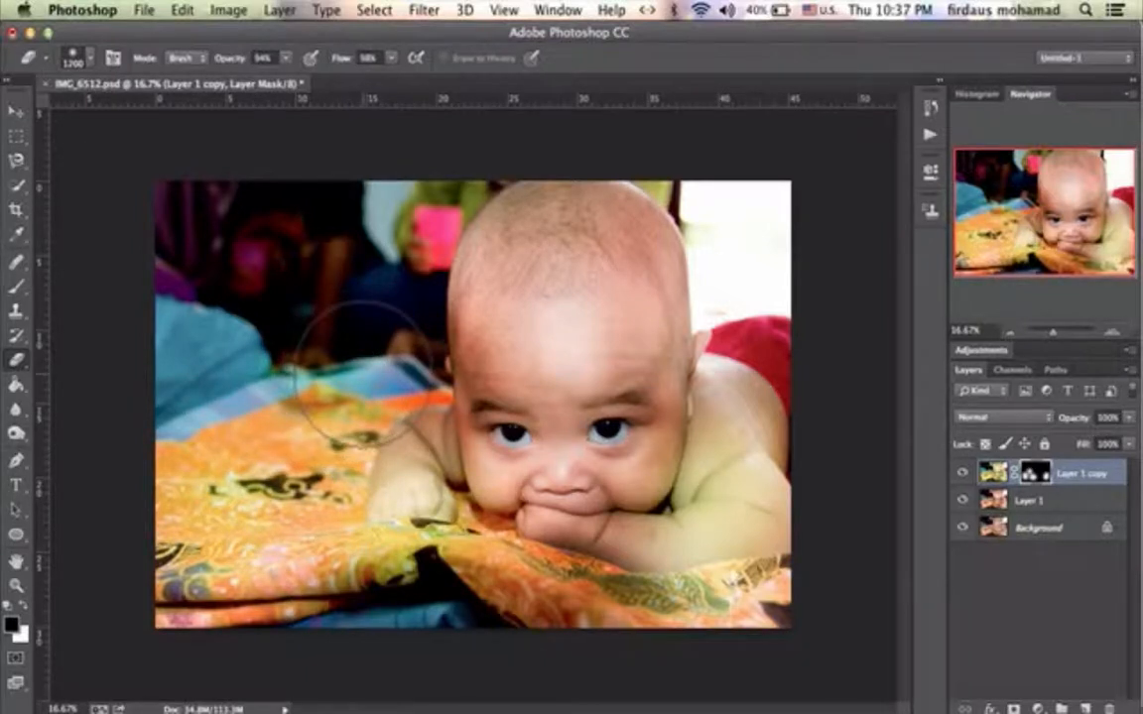
{"action": "mouse_move", "coordinate": [658, 263]}
{"action": "left_mouse_down"}
{"action": "mouse_move", "coordinate": [613, 229]}
{"action": "mouse_move", "coordinate": [607, 247]}
{"action": "mouse_move", "coordinate": [657, 242]}
{"action": "mouse_move", "coordinate": [833, 387]}
{"action": "mouse_move", "coordinate": [811, 389]}
{"action": "left_mouse_up"}
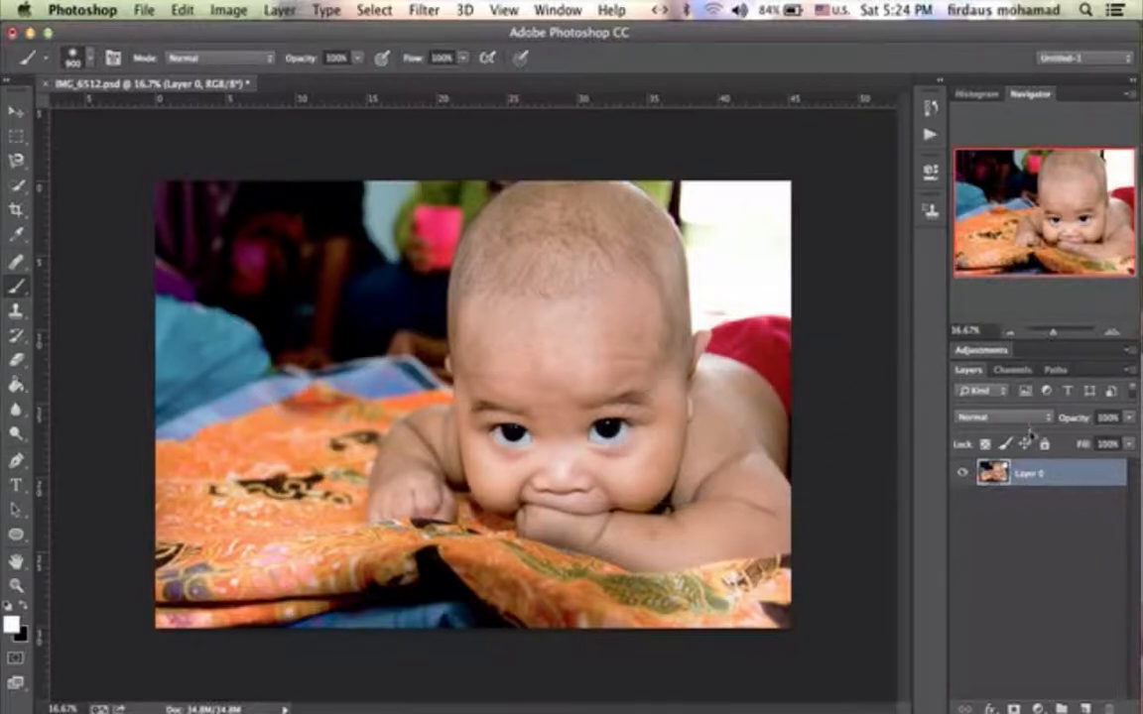
- Duplicate Layer 0 and load the RGB composite channel as a selection of the portrait's highlights
{"action": "left_click_drag", "start_coordinate": [1092, 479], "coordinate": [1084, 708]}
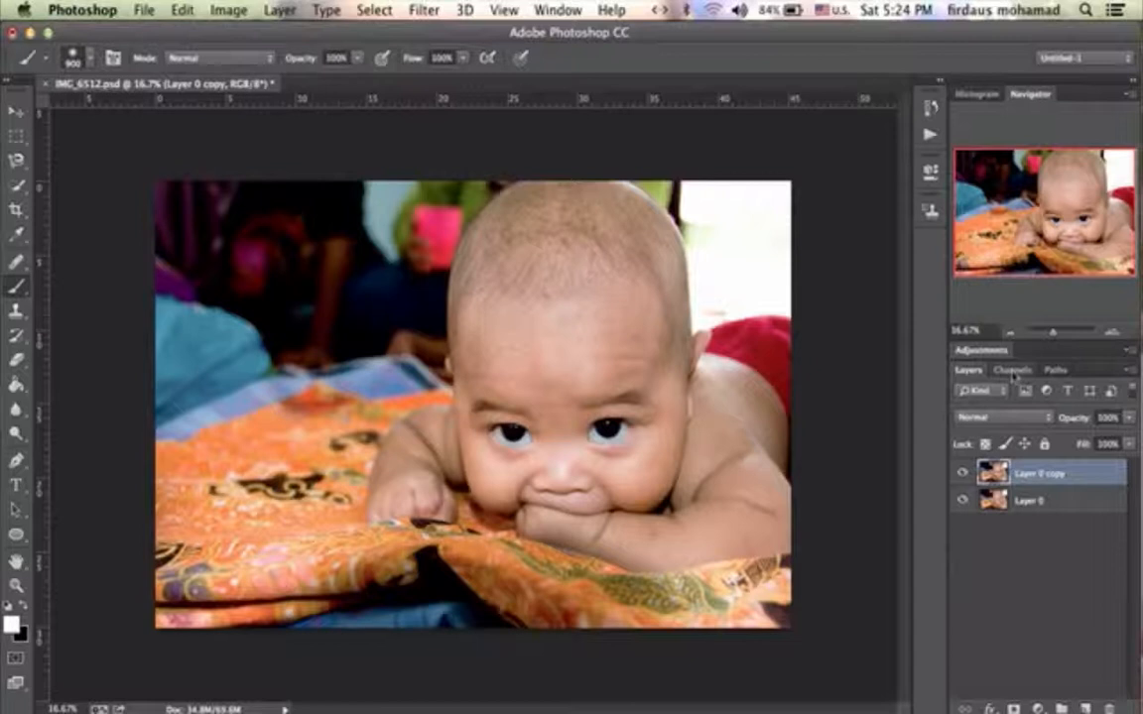
{"action": "left_click", "coordinate": [1013, 371]}
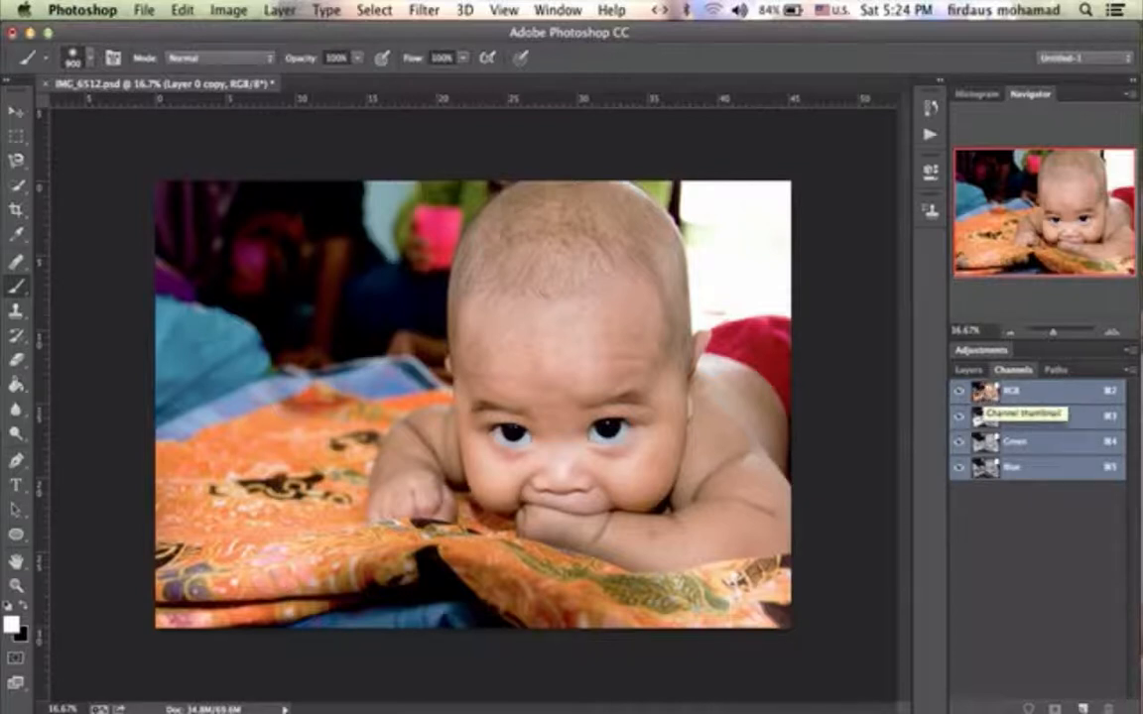
{"action": "left_click", "coordinate": [985, 394], "text": "super"}
{"action": "left_click", "coordinate": [984, 395], "text": "super"}
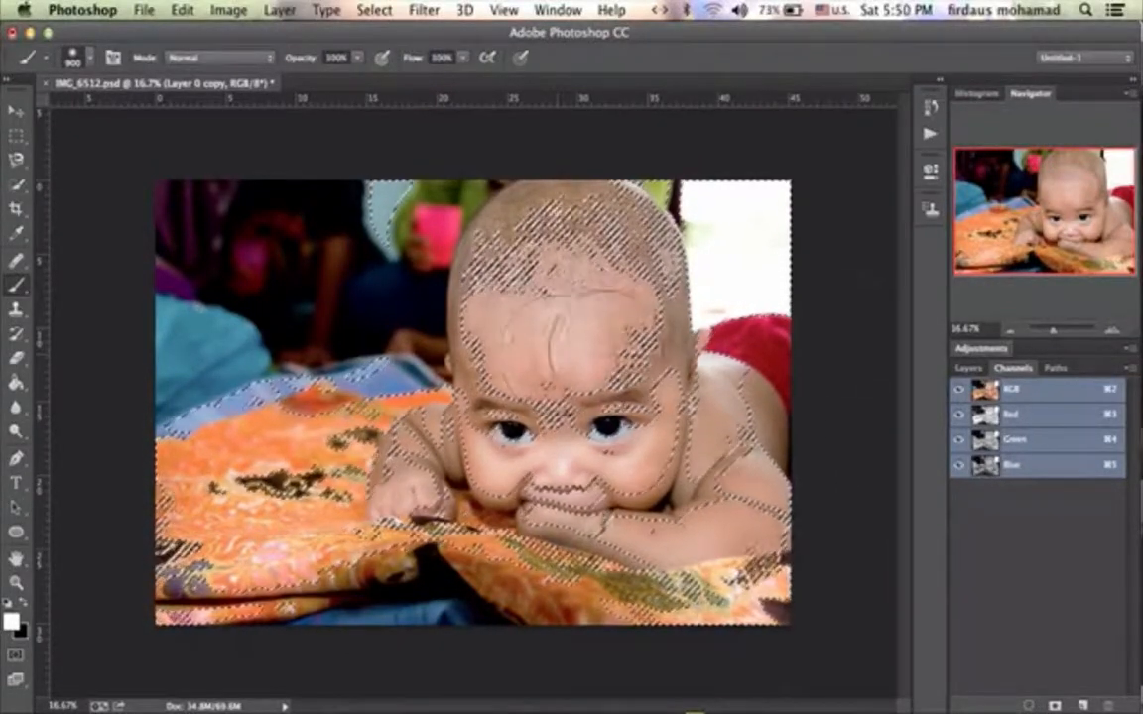
- Copy the selected highlights of Layer 0 copy to a new layer
{"action": "left_click", "coordinate": [968, 369]}
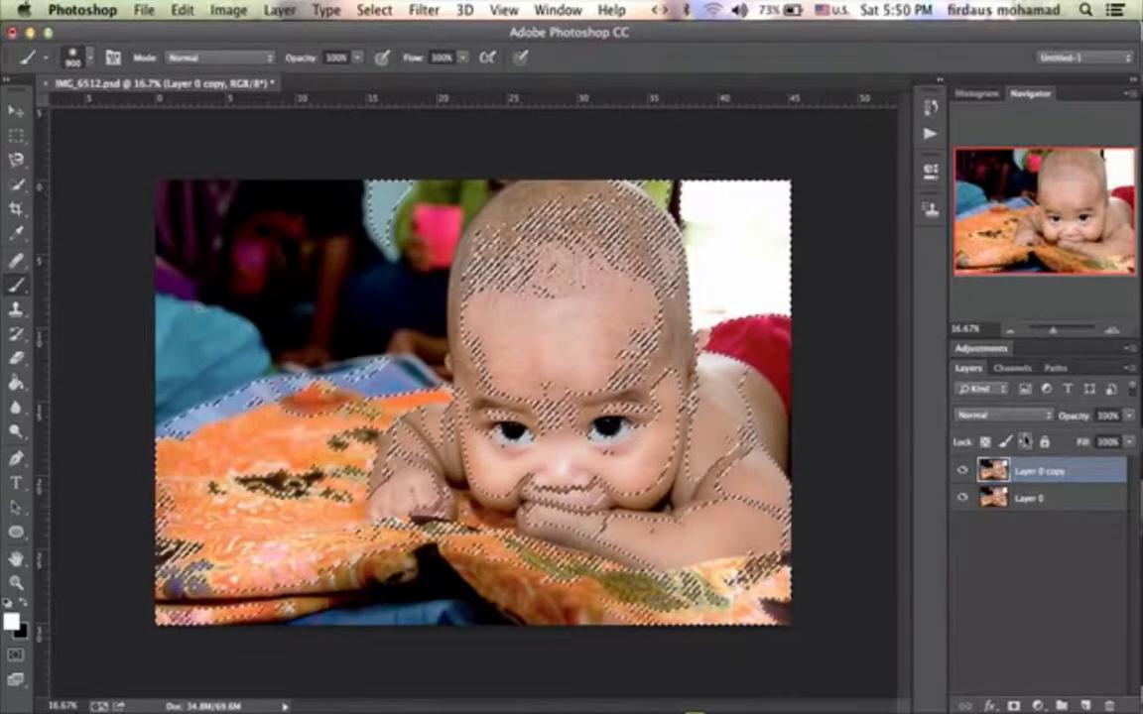
{"action": "left_click", "coordinate": [1012, 369]}
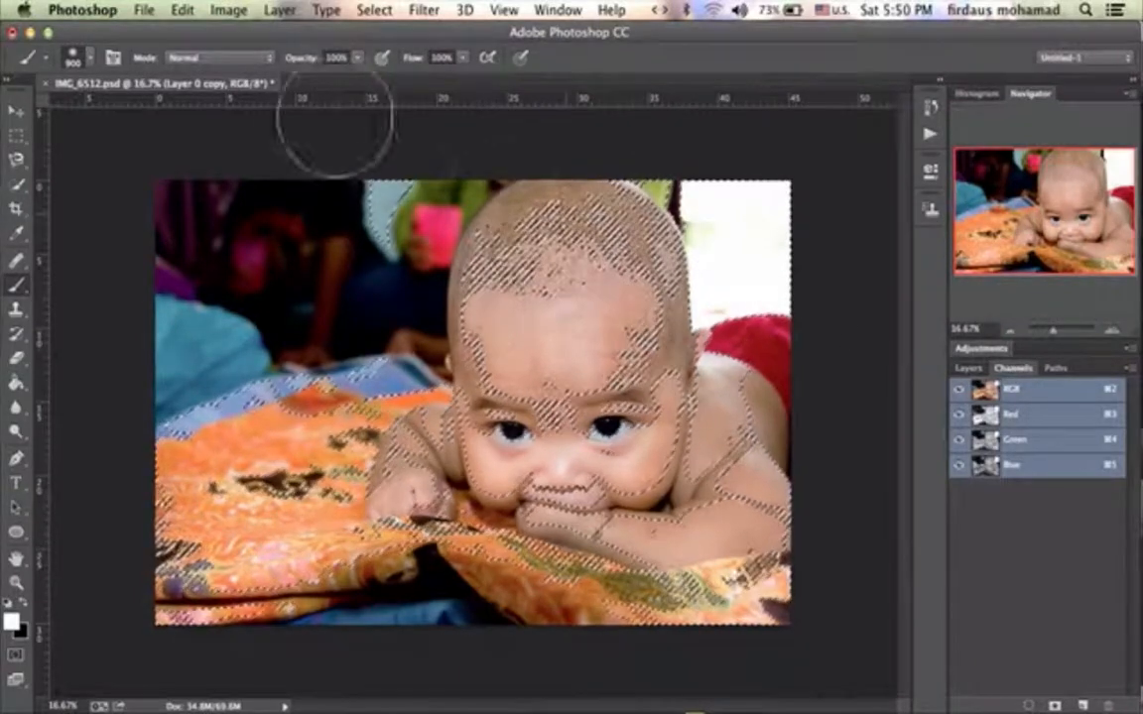
{"action": "left_click", "coordinate": [280, 10]}
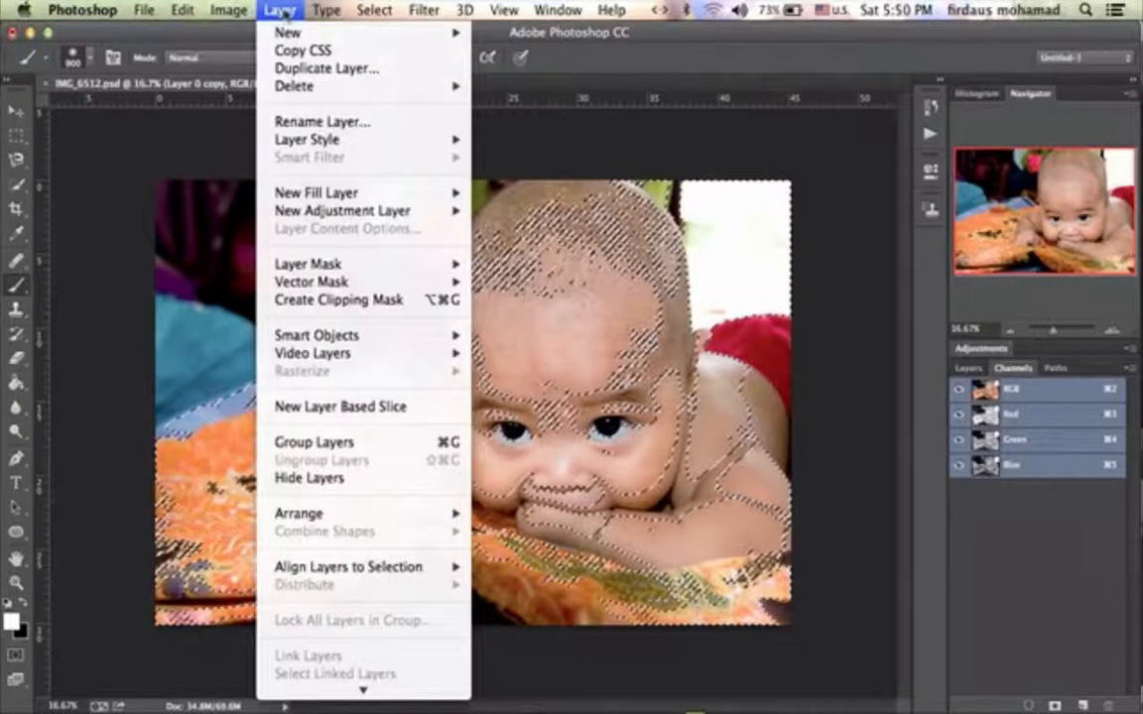
{"action": "mouse_move", "coordinate": [290, 33]}
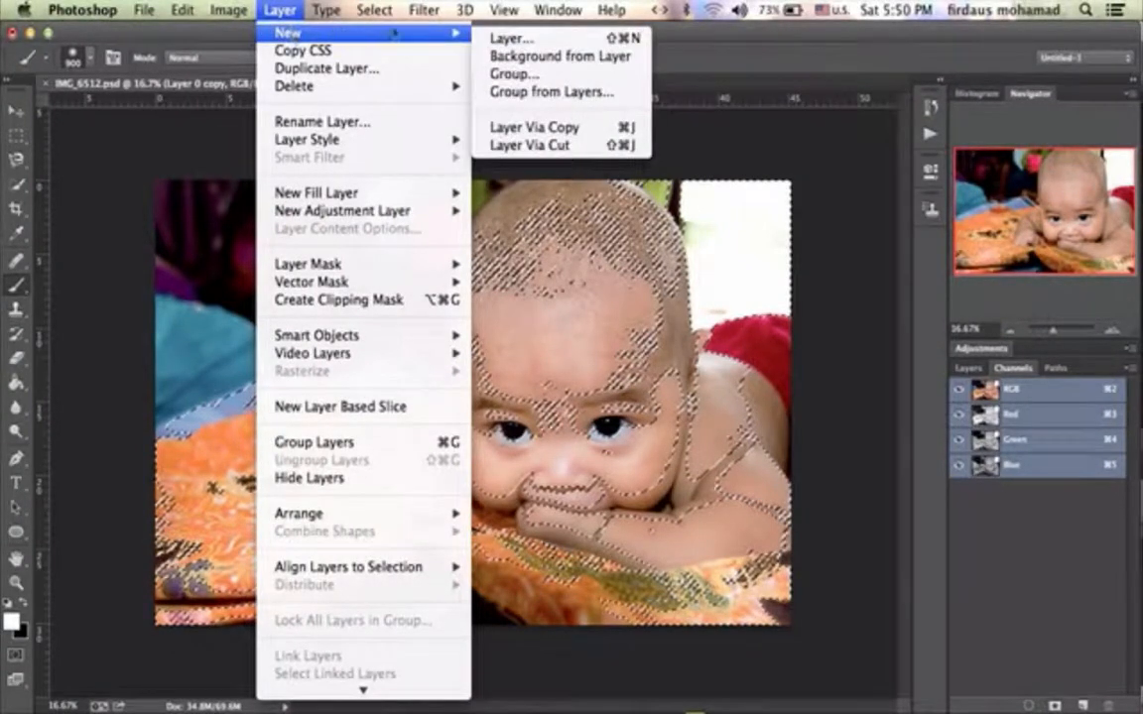
{"action": "left_click", "coordinate": [517, 130]}
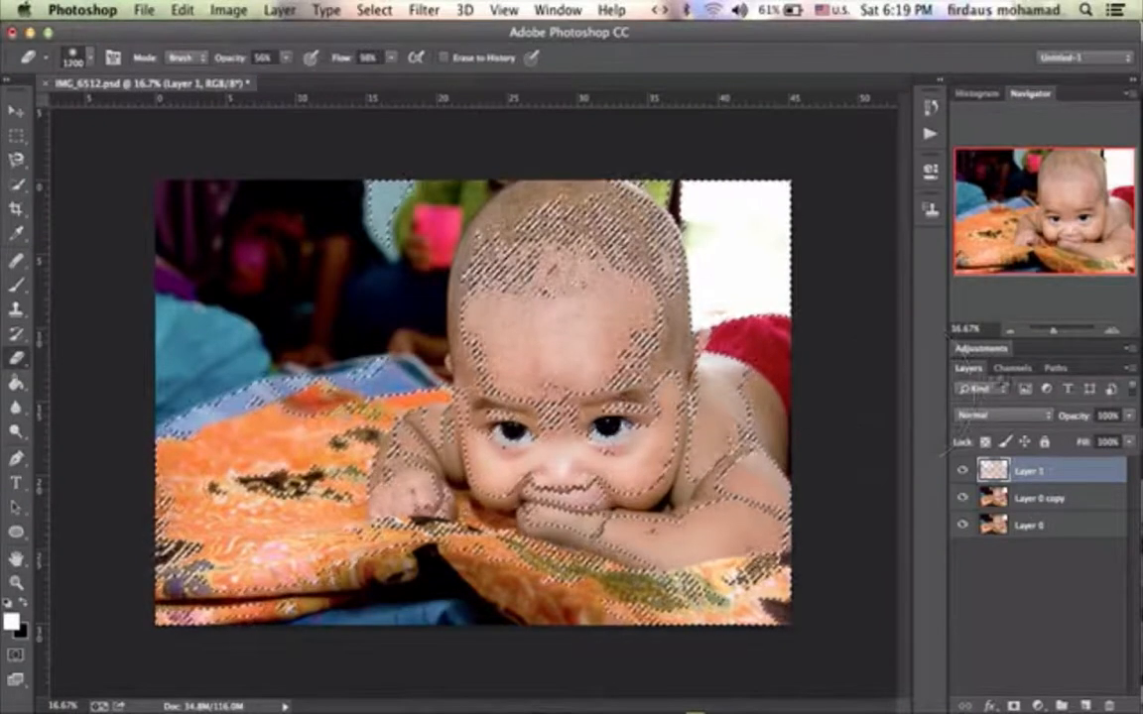
- View the copied highlights on Layer 1 alone, and show all the layers again
{"action": "left_click", "coordinate": [1015, 369]}
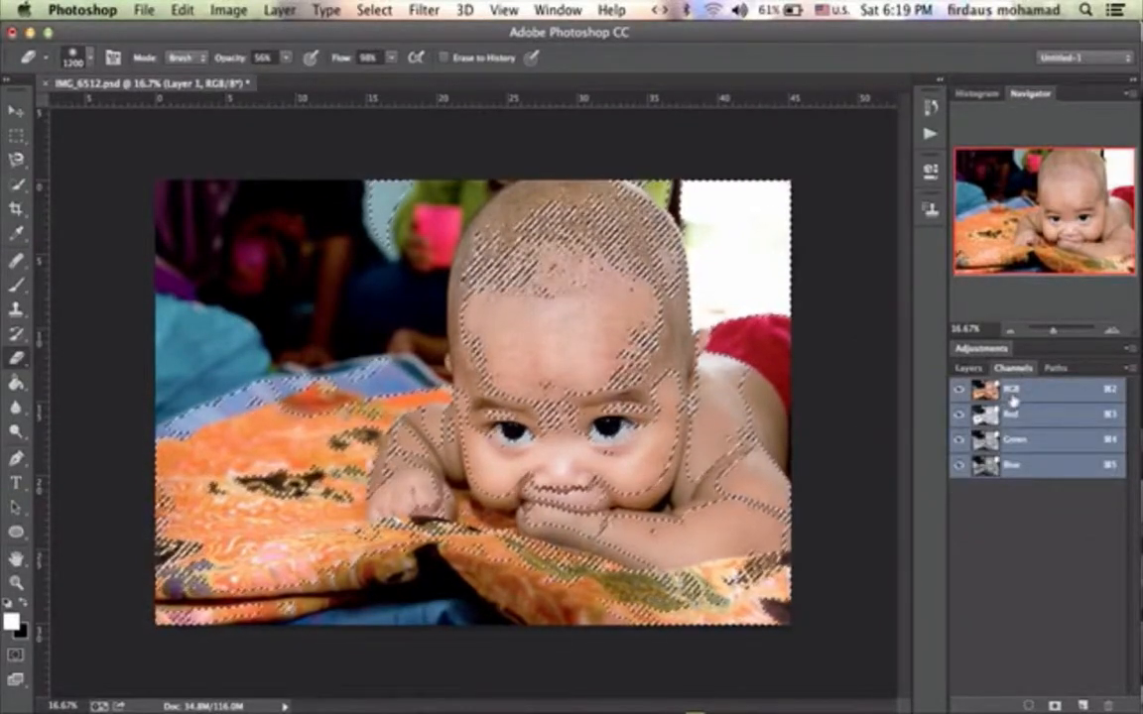
{"action": "left_click", "coordinate": [968, 368]}
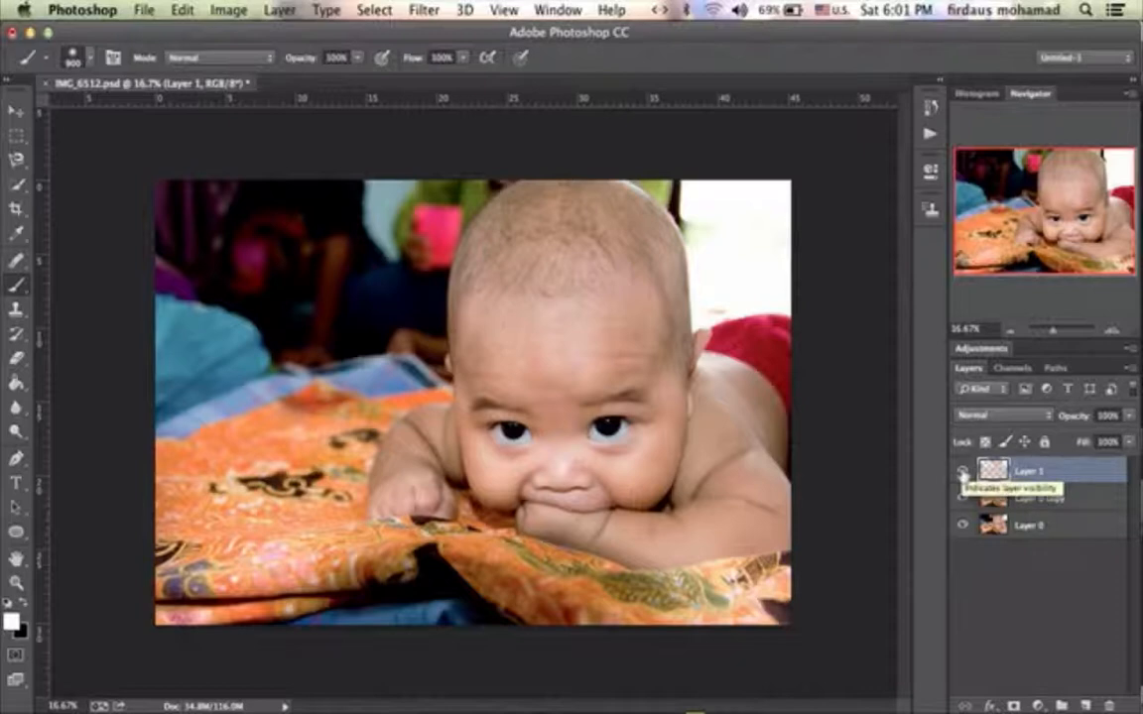
{"action": "left_click", "coordinate": [962, 473], "text": "alt"}
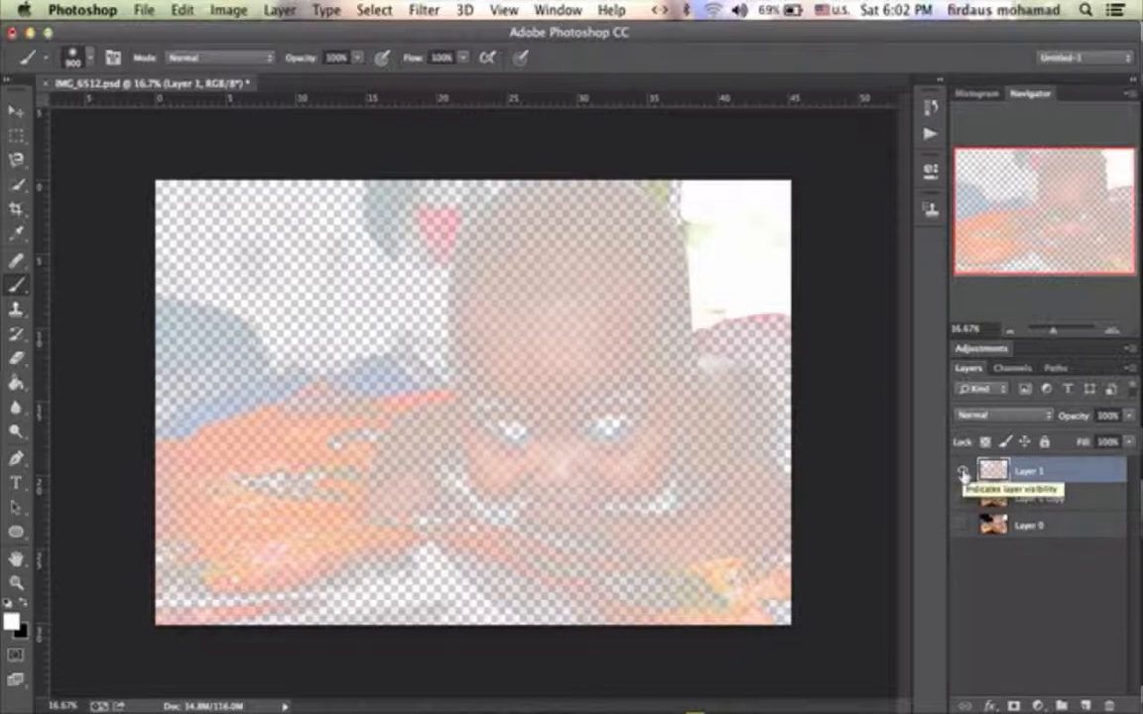
{"action": "left_click", "coordinate": [963, 474], "text": "alt"}
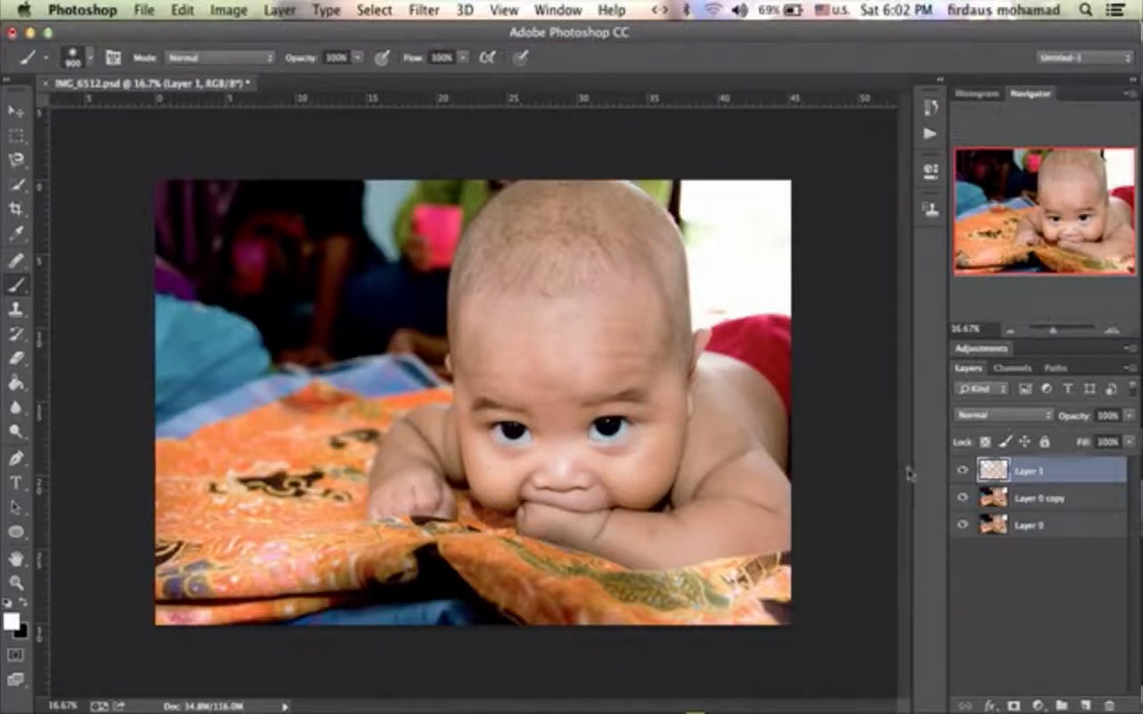
- Load the RGB composite channel as a selection and invert it to target the portrait's shadows
{"action": "left_click", "coordinate": [1016, 369]}
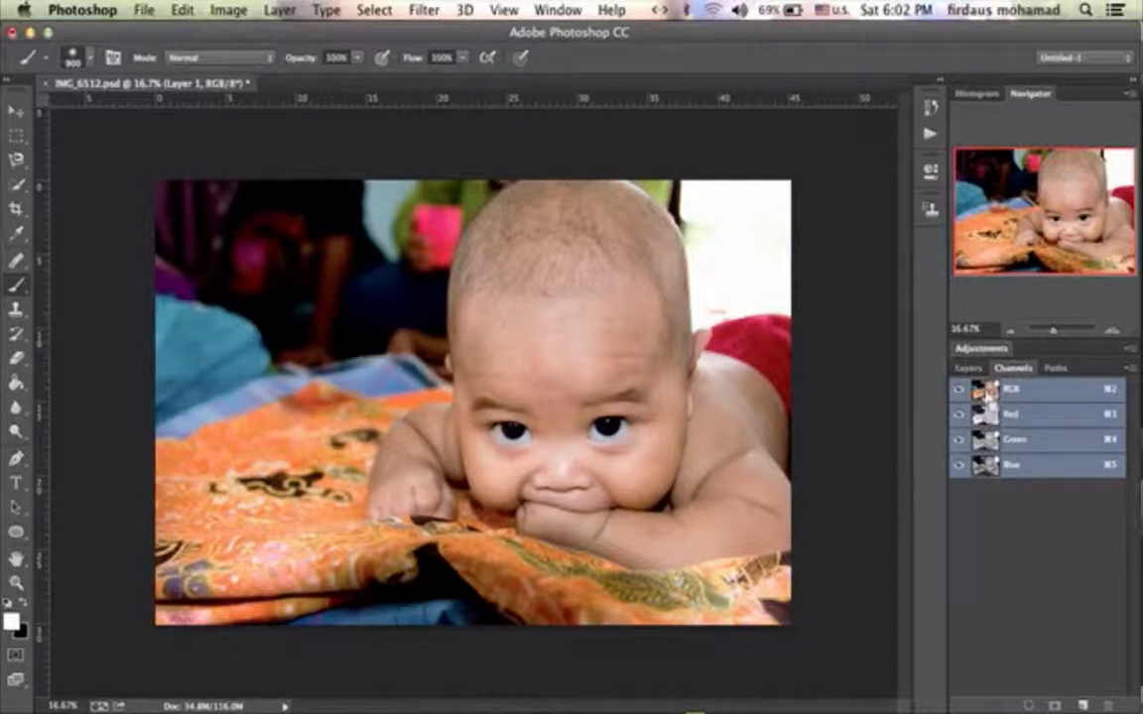
{"action": "left_click", "coordinate": [985, 391], "text": "super"}
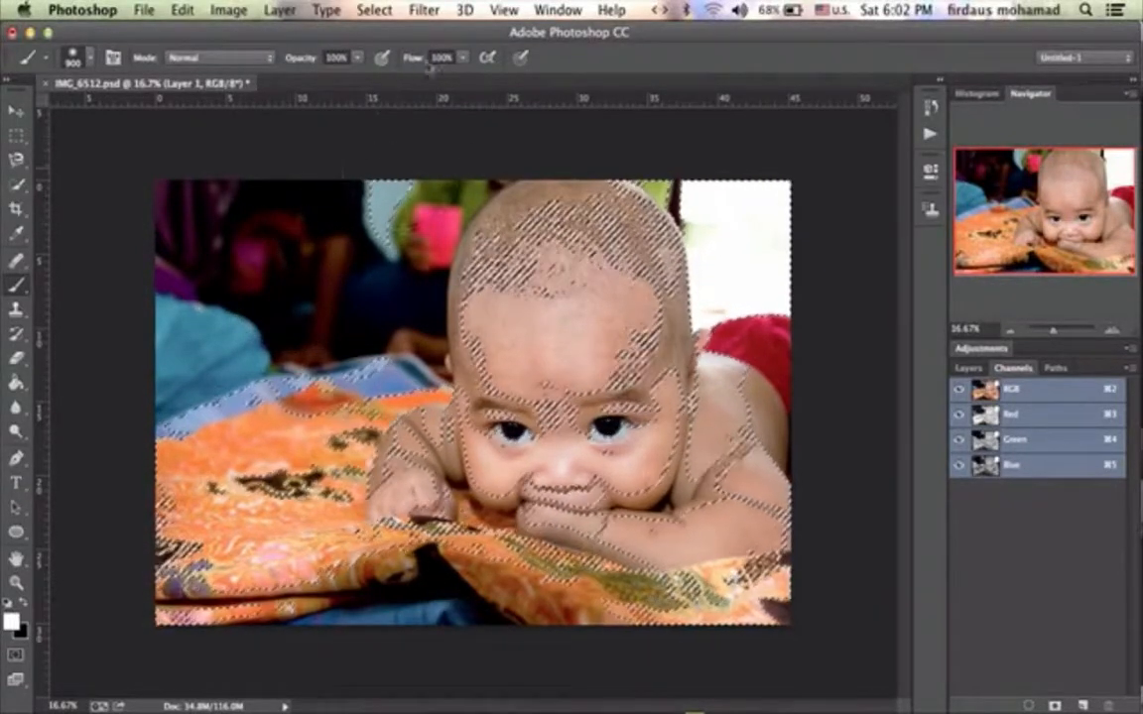
{"action": "left_click", "coordinate": [370, 11]}
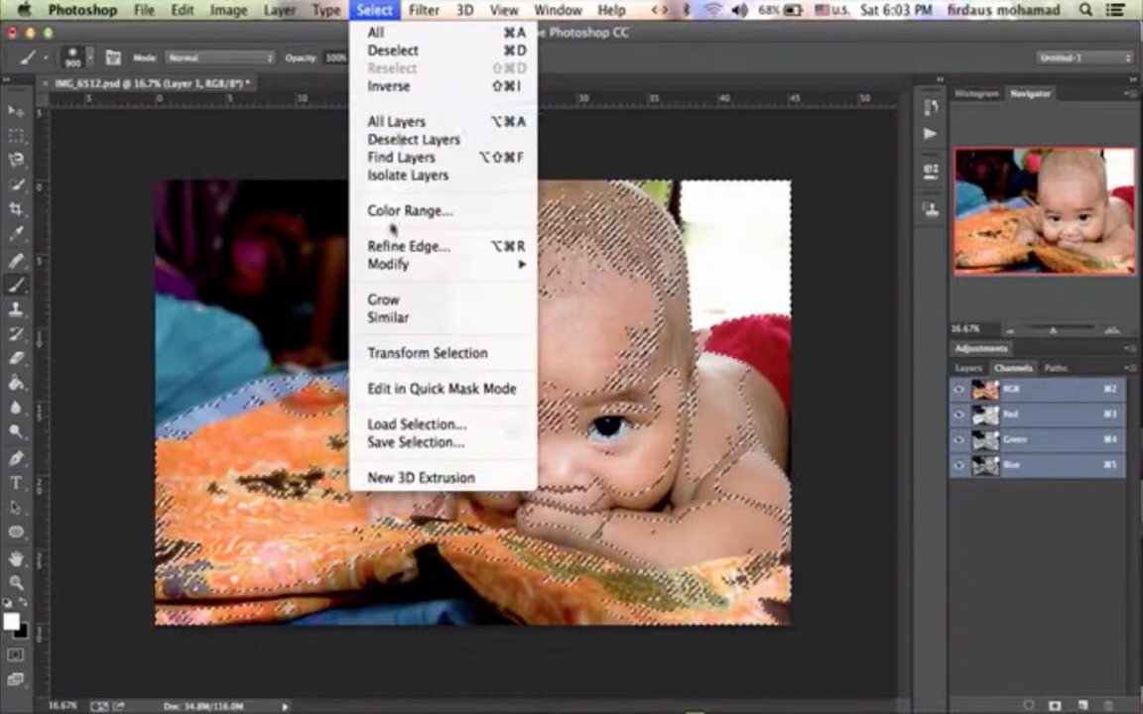
{"action": "left_click", "coordinate": [431, 87]}
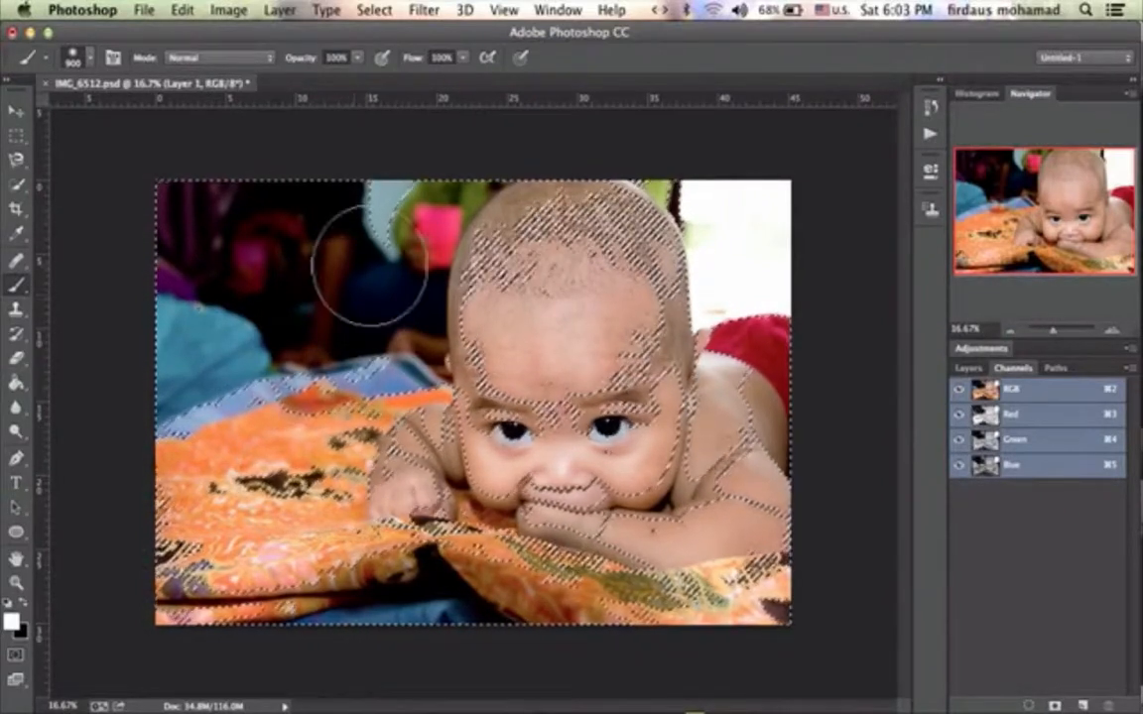
- Copy the inverted selection of Layer 1 to a new layer and return to the layer list
{"action": "left_click", "coordinate": [281, 11]}
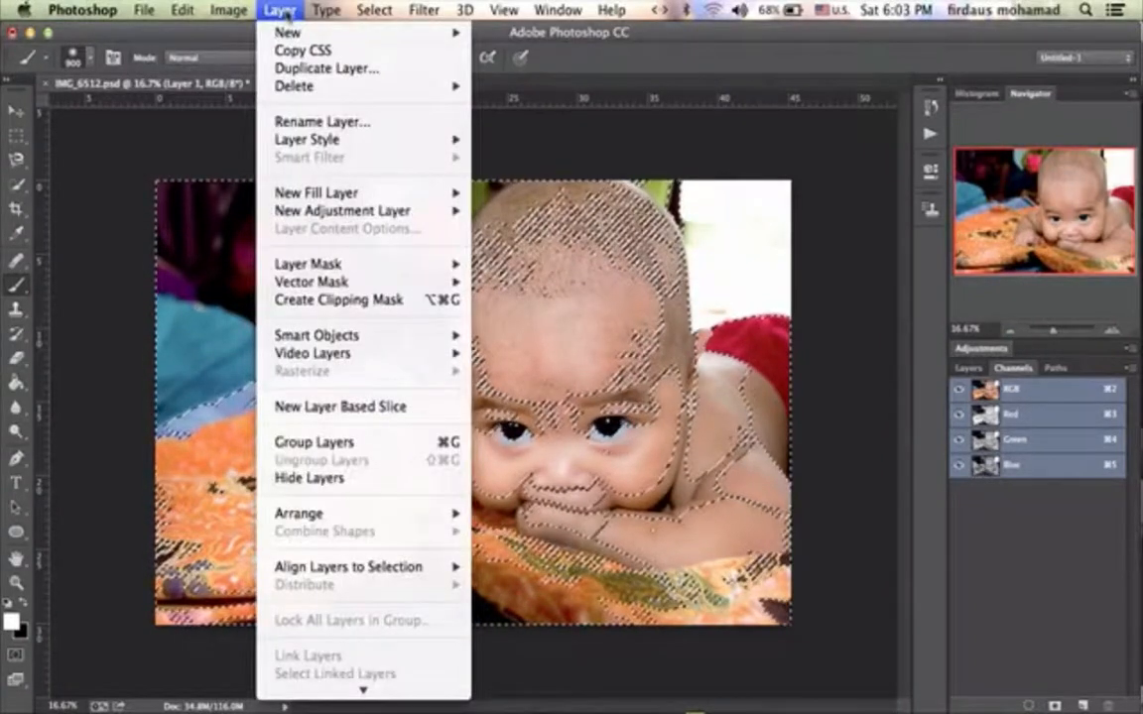
{"action": "mouse_move", "coordinate": [285, 33]}
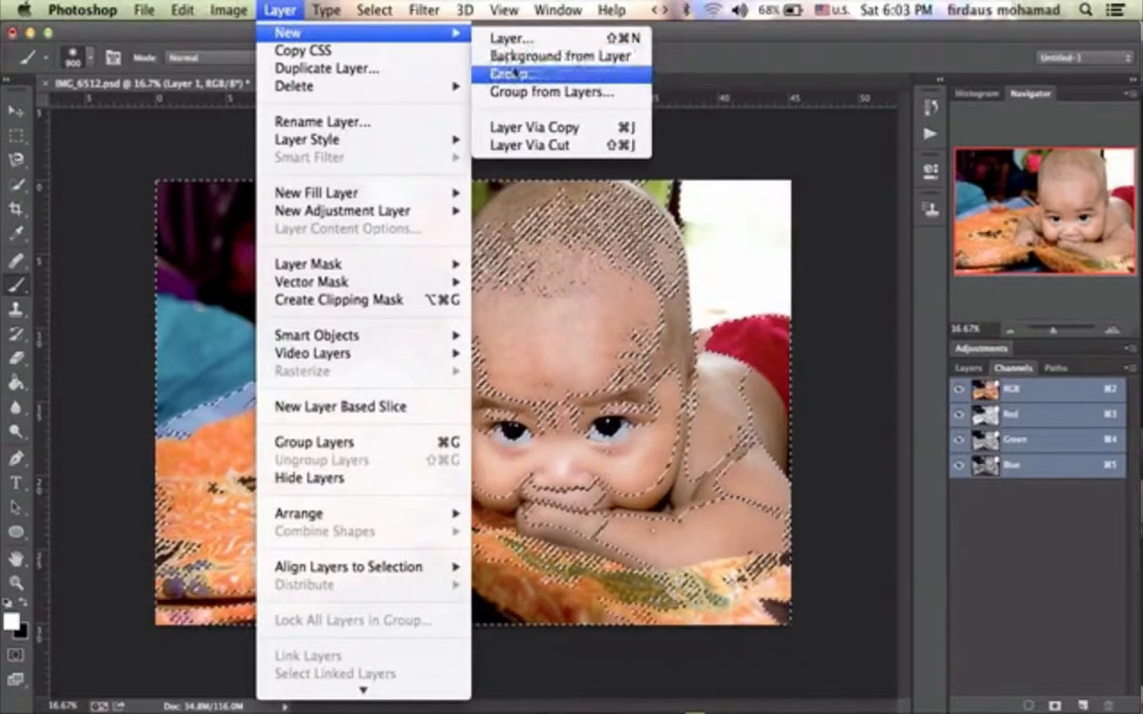
{"action": "left_click", "coordinate": [523, 127]}
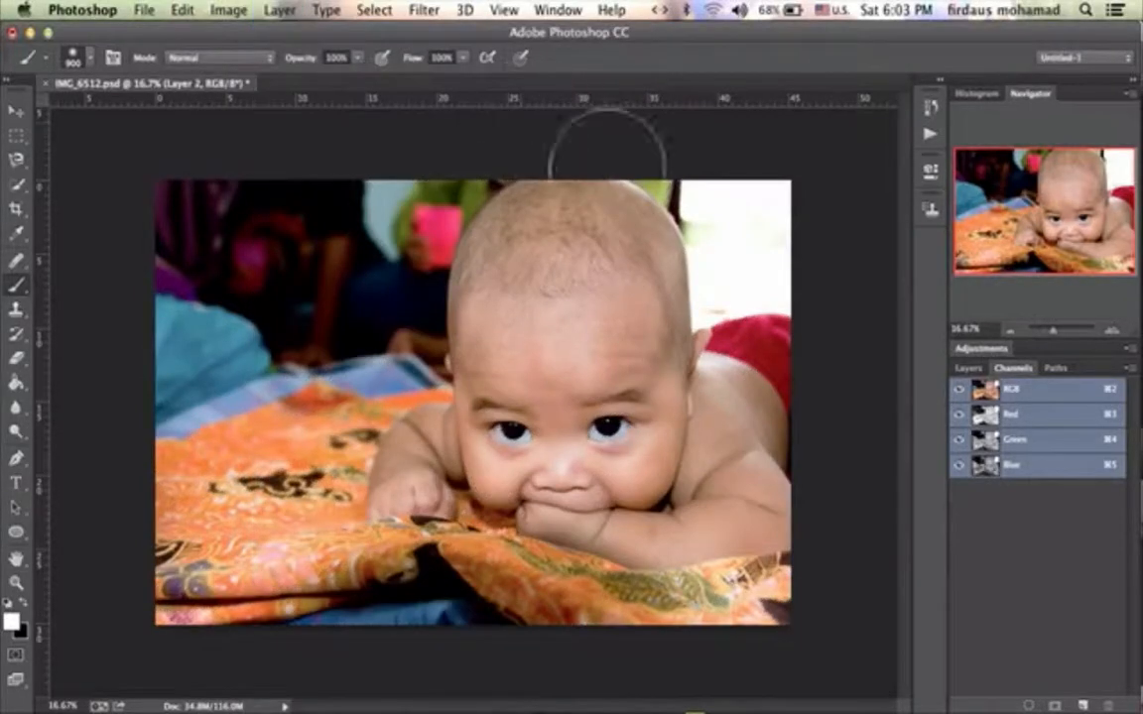
{"action": "left_click", "coordinate": [969, 369]}
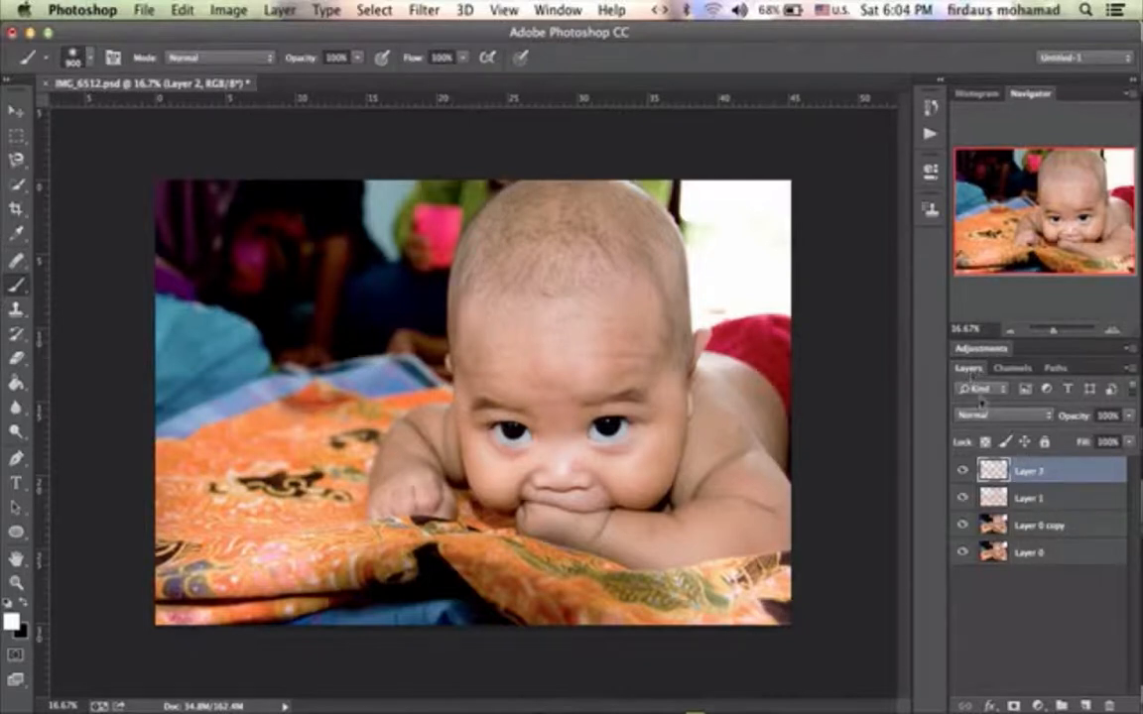
- Rename Layer 1 as "screen"
{"action": "double_click", "coordinate": [1033, 472]}
{"action": "left_click", "coordinate": [1034, 499]}
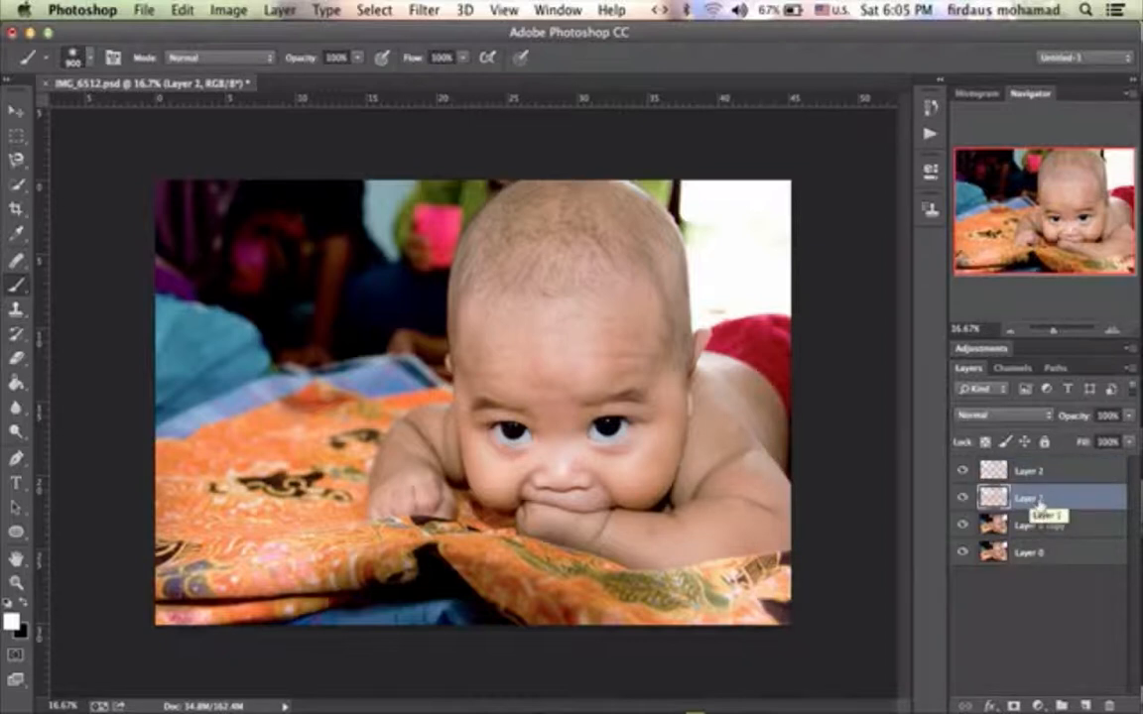
{"action": "double_click", "coordinate": [1032, 499]}
{"action": "type", "text": "scree"}
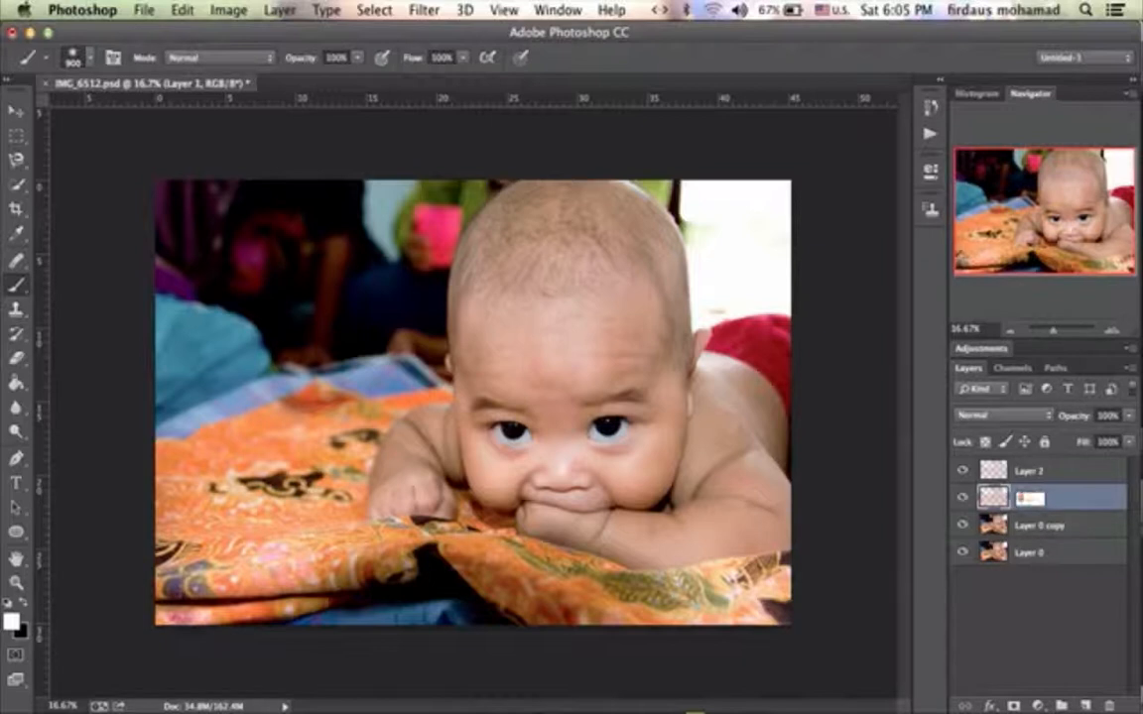
{"action": "type", "text": "n"}
{"action": "key", "text": "Return"}
- Rename Layer 2 as "multiply"
{"action": "left_click", "coordinate": [1033, 473]}
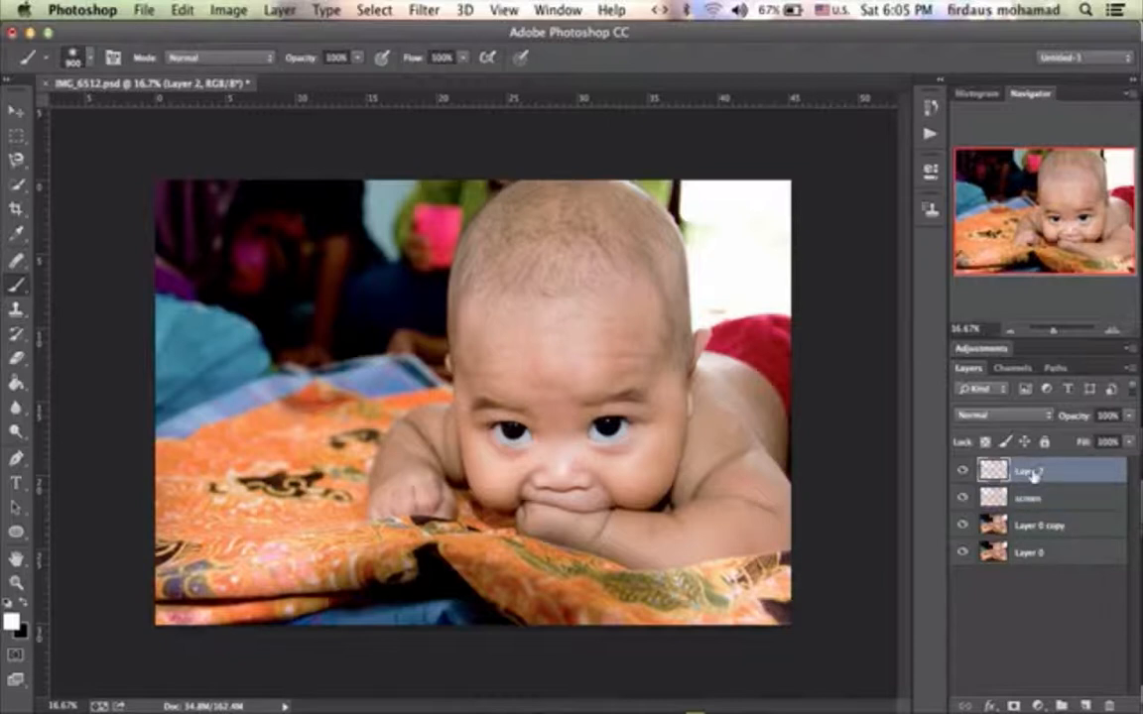
{"action": "double_click", "coordinate": [1033, 473]}
{"action": "type", "text": "multiply"}
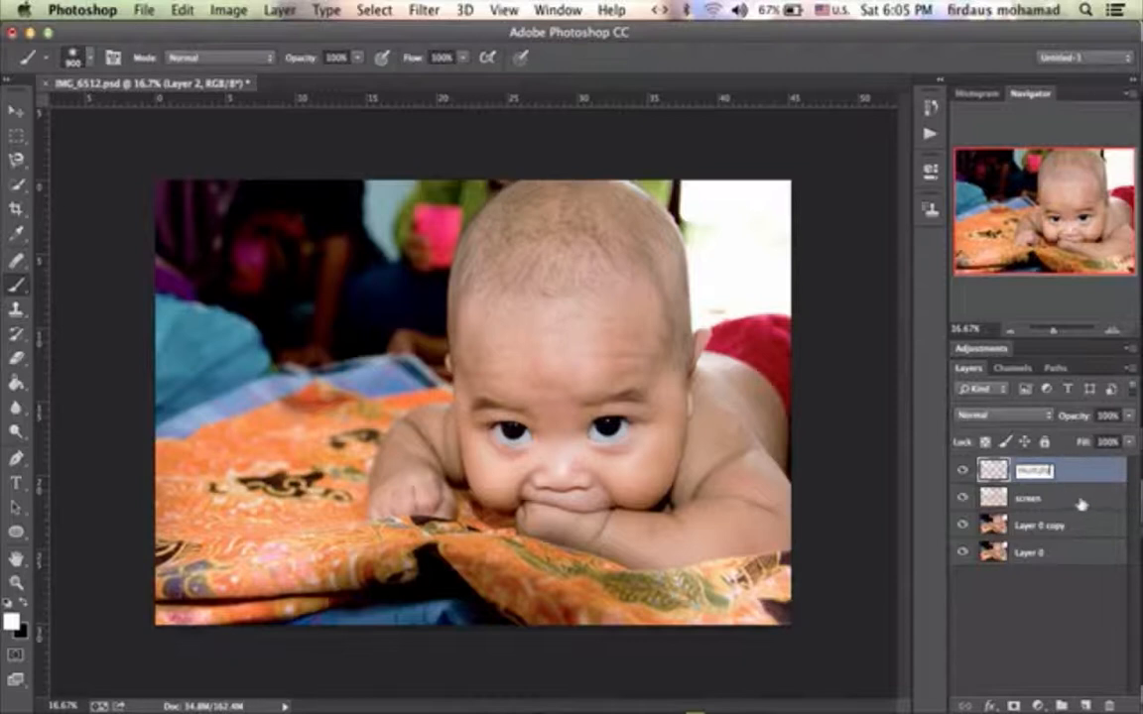
{"action": "key", "text": "Return"}
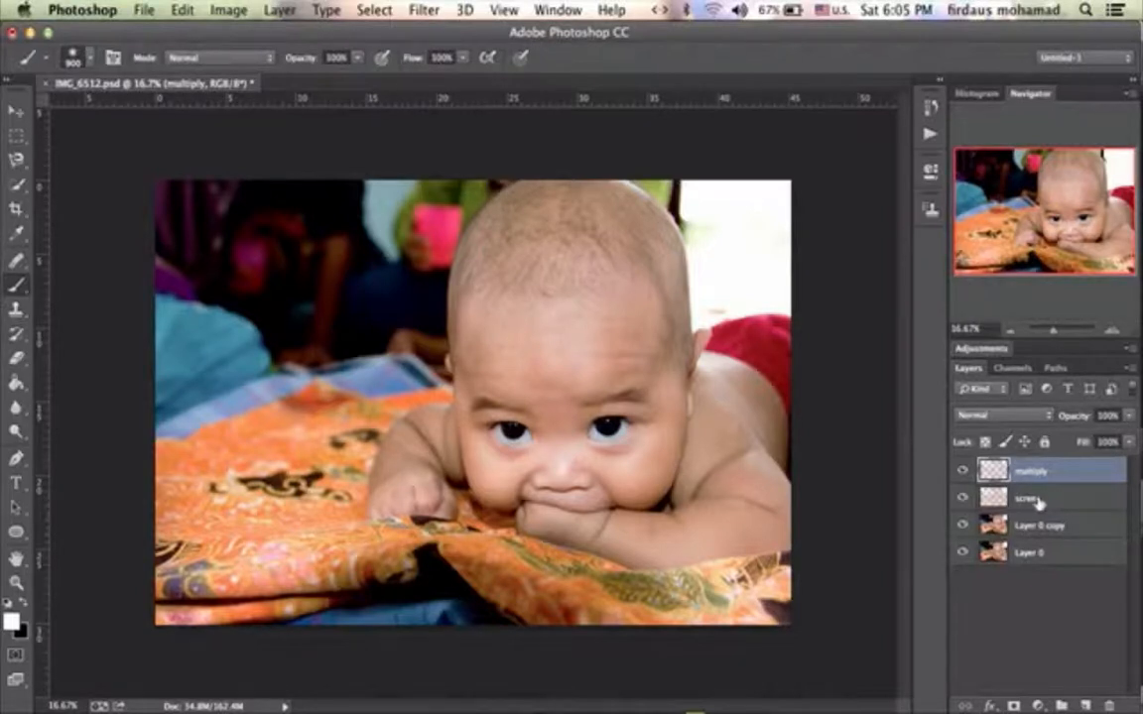
{"action": "left_click", "coordinate": [1044, 501], "text": "shift"}
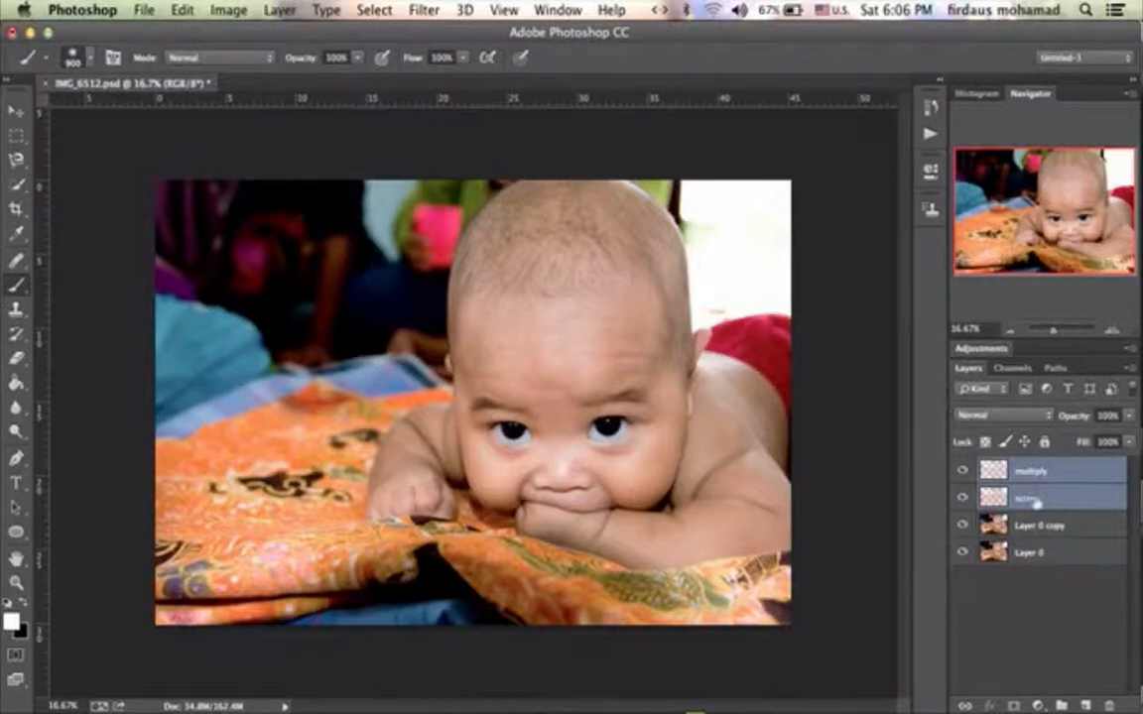
{"action": "left_click", "coordinate": [1014, 557]}
{"action": "left_click", "coordinate": [1034, 592]}
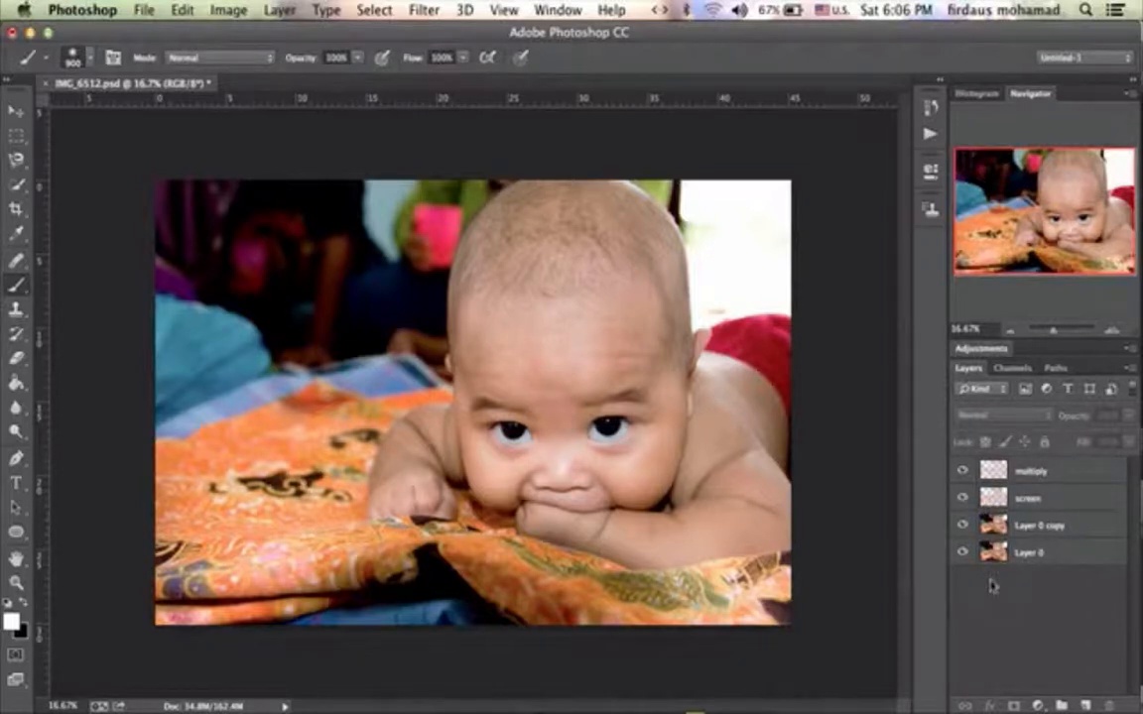
- Group the multiply and screen layers together
{"action": "left_click", "coordinate": [1033, 475]}
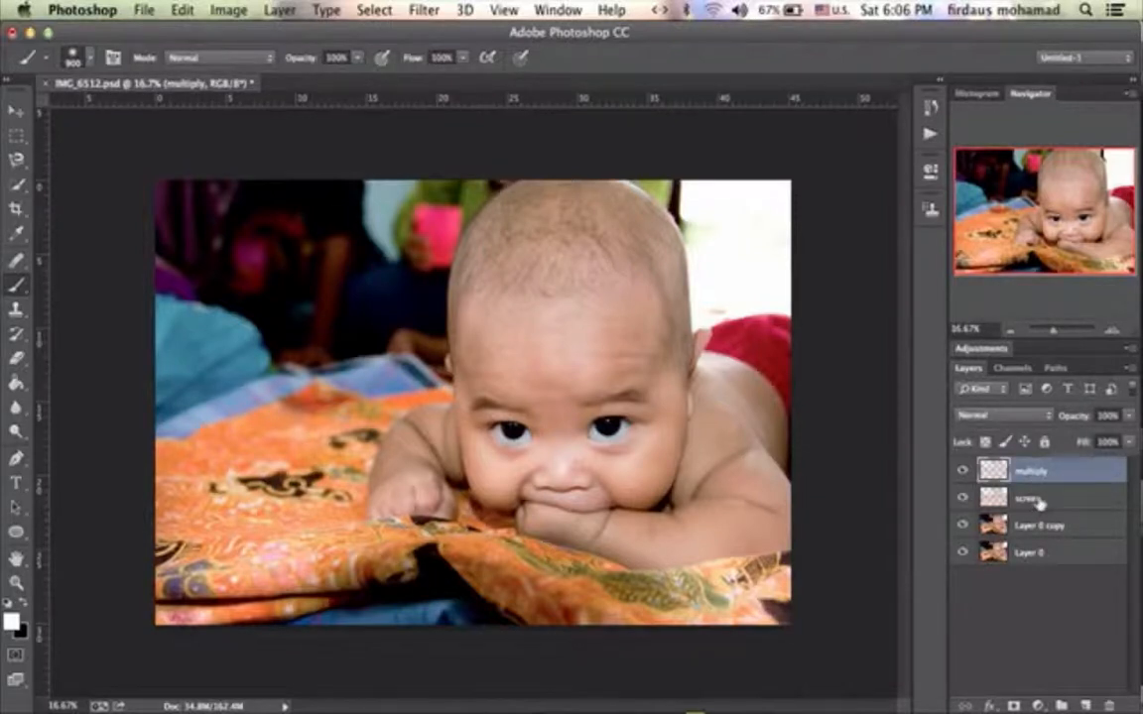
{"action": "left_click", "coordinate": [1040, 501], "text": "shift"}
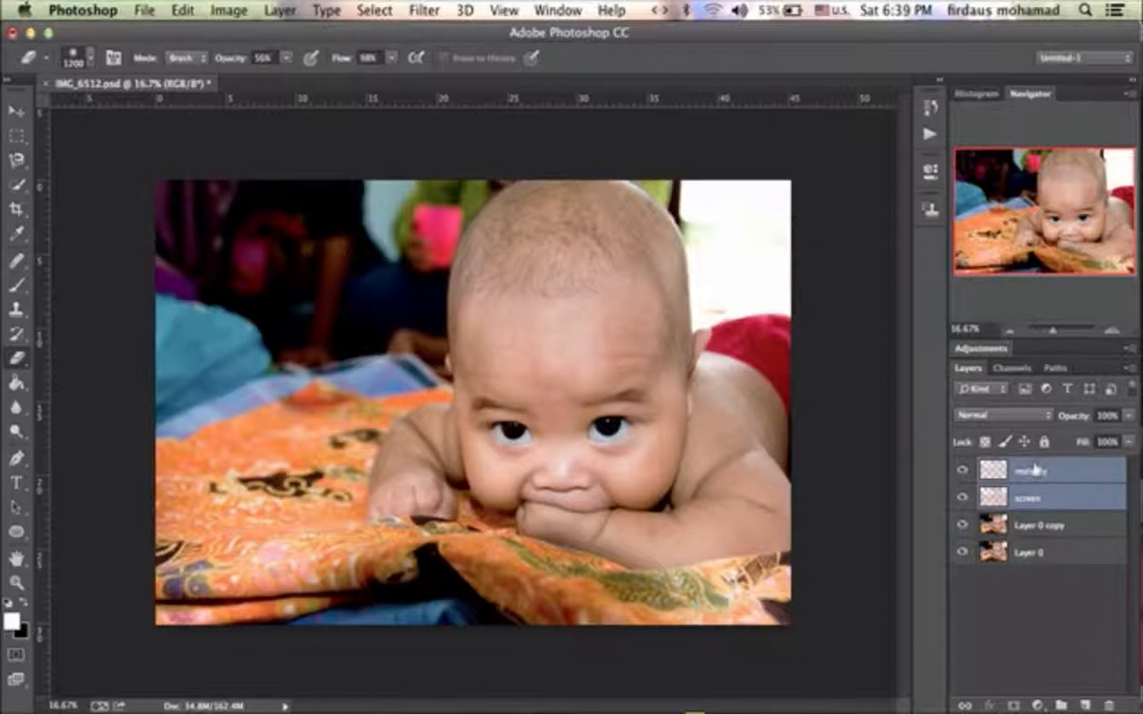
{"action": "key", "text": "super+g"}
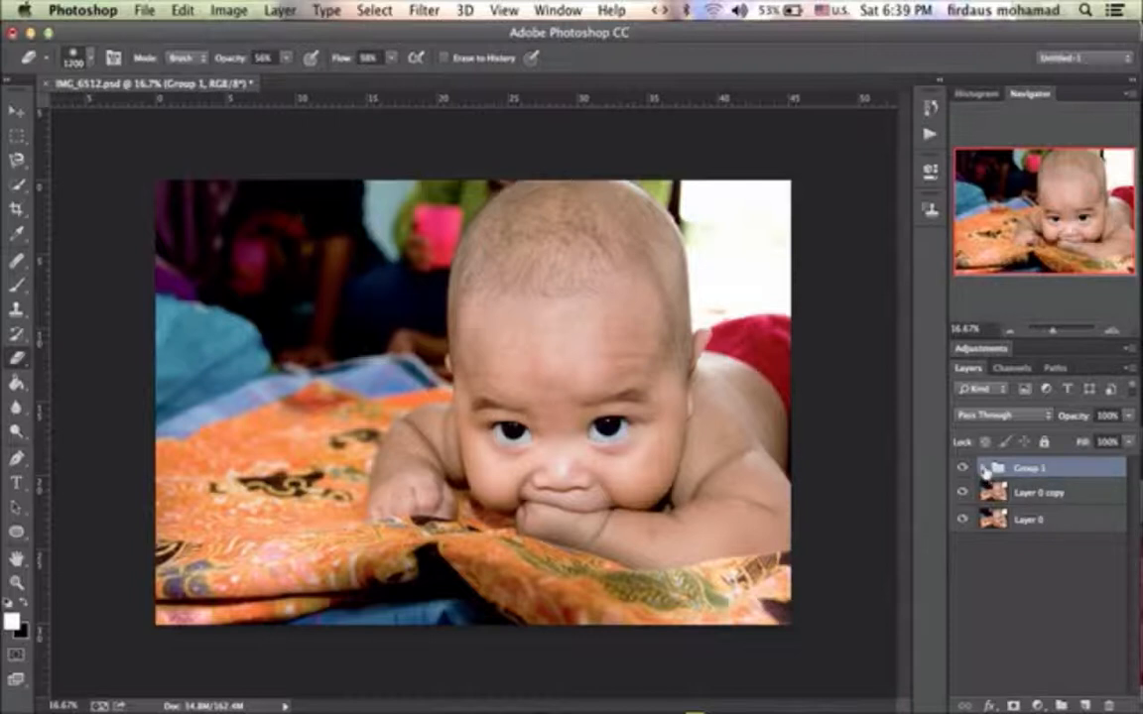
- Expand Group 1 and set the multiply layer's blend mode to Multiply
{"action": "left_click", "coordinate": [983, 469]}
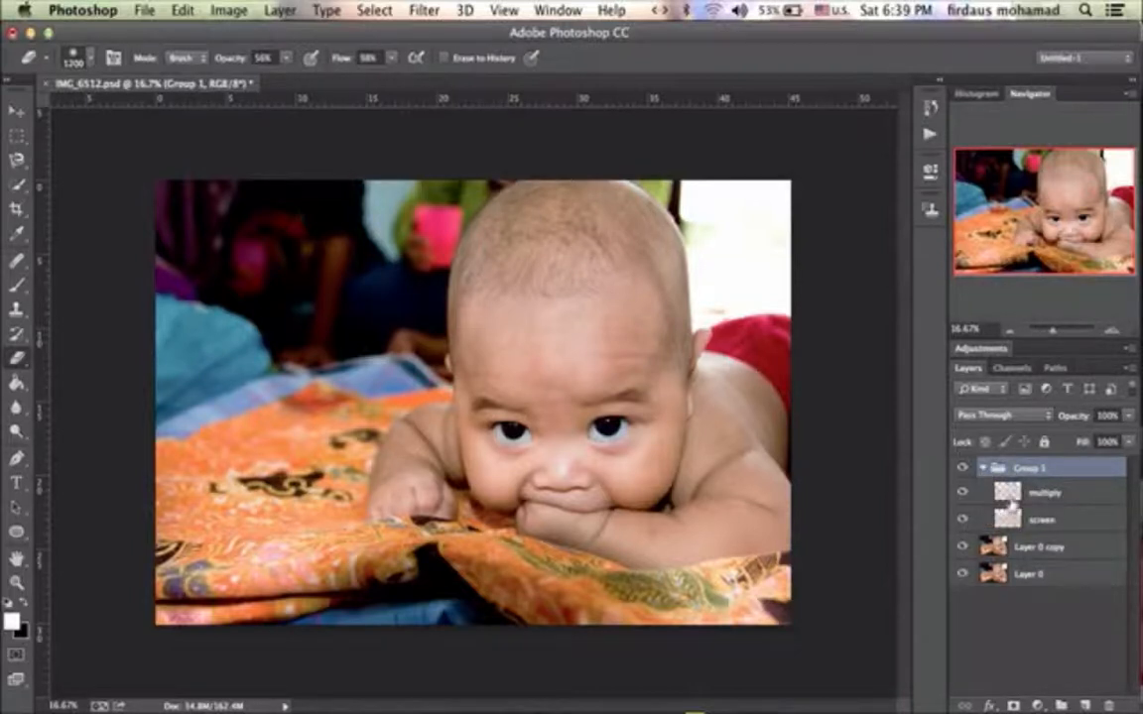
{"action": "left_click", "coordinate": [1067, 495]}
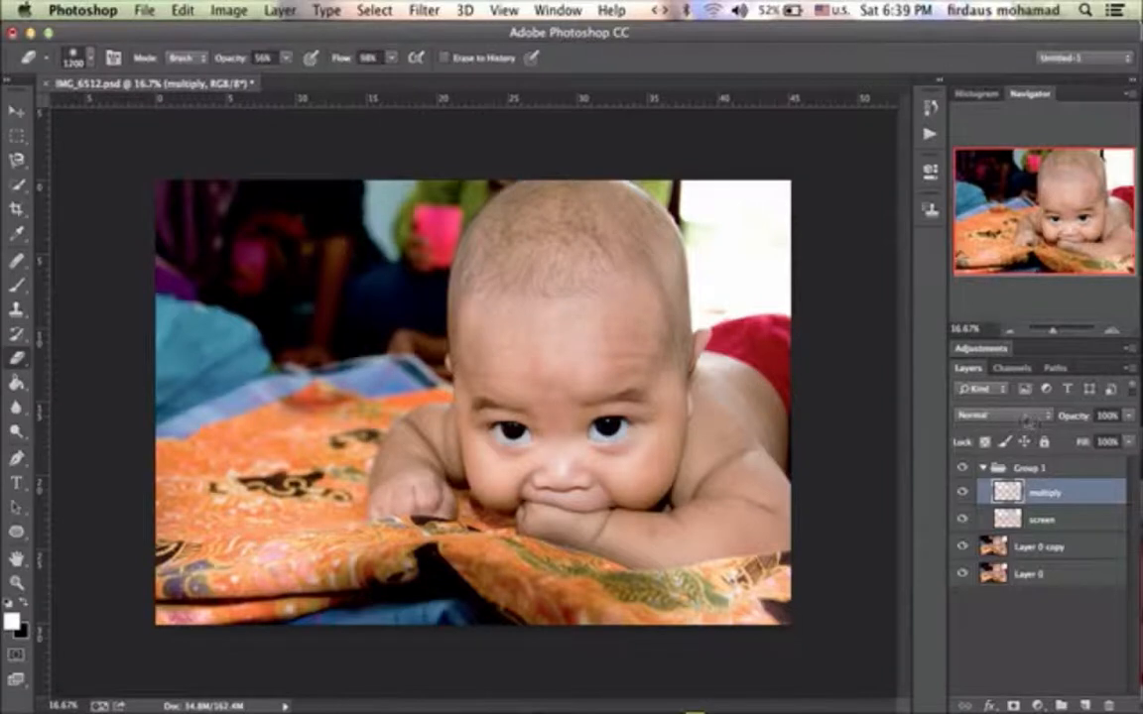
{"action": "left_click", "coordinate": [1027, 417]}
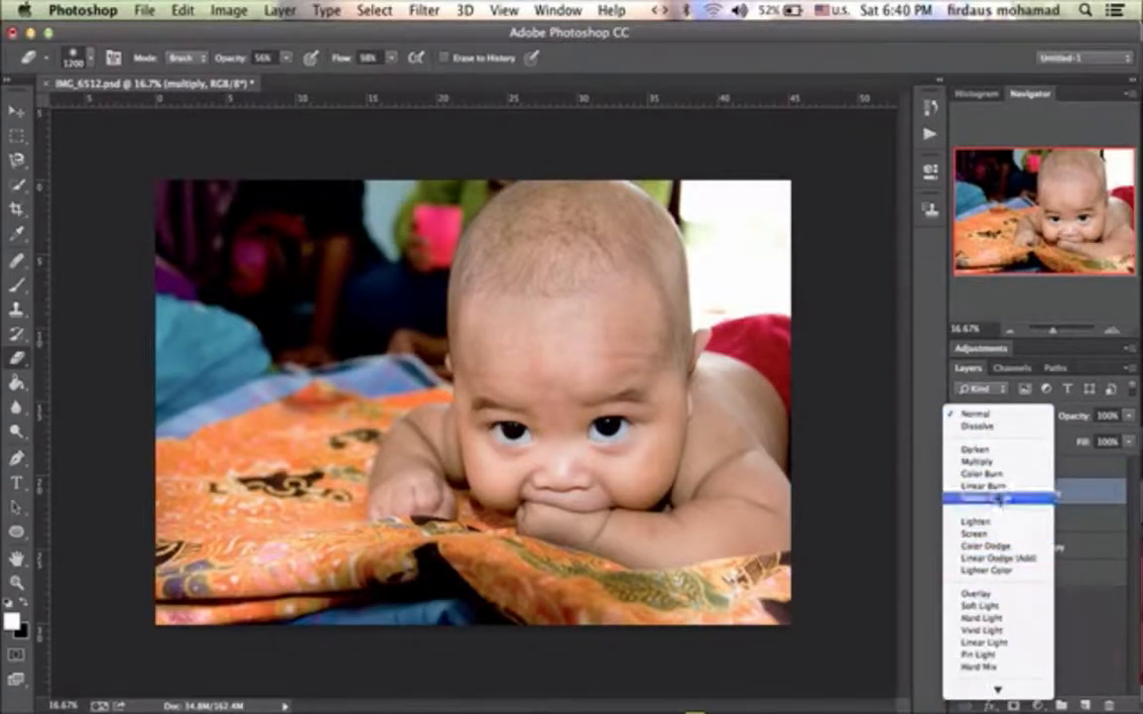
{"action": "left_click", "coordinate": [998, 463]}
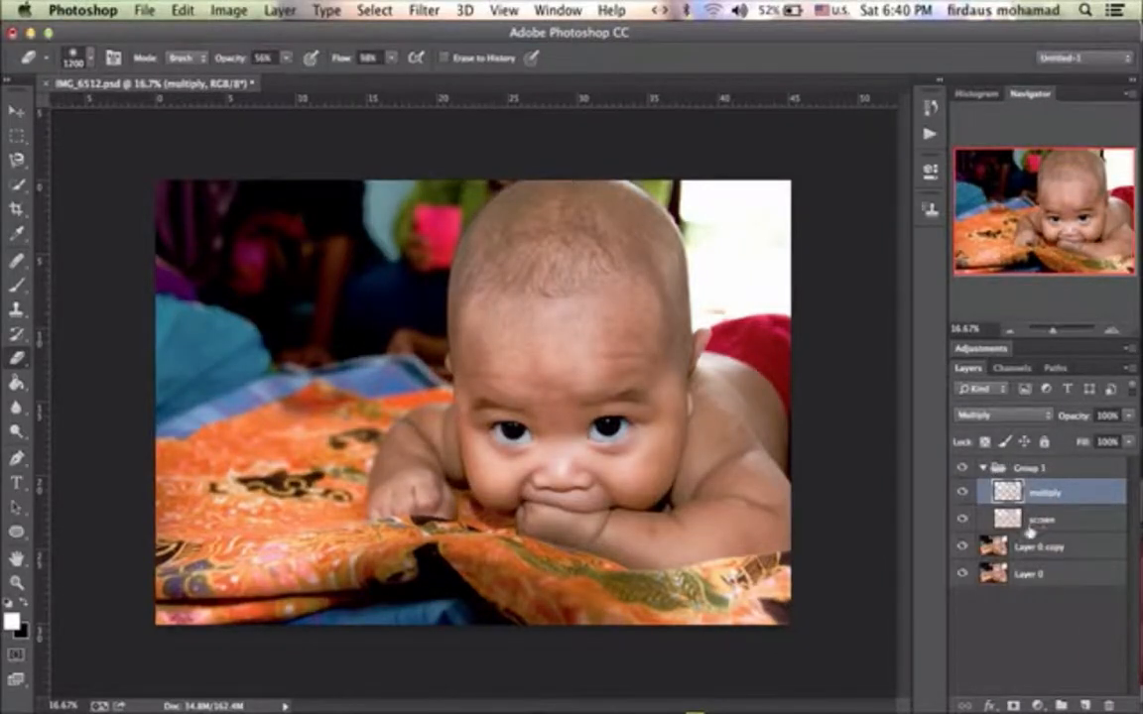
- Set the screen layer's blend mode to Screen and collapse Group 1
{"action": "left_click", "coordinate": [1042, 522]}
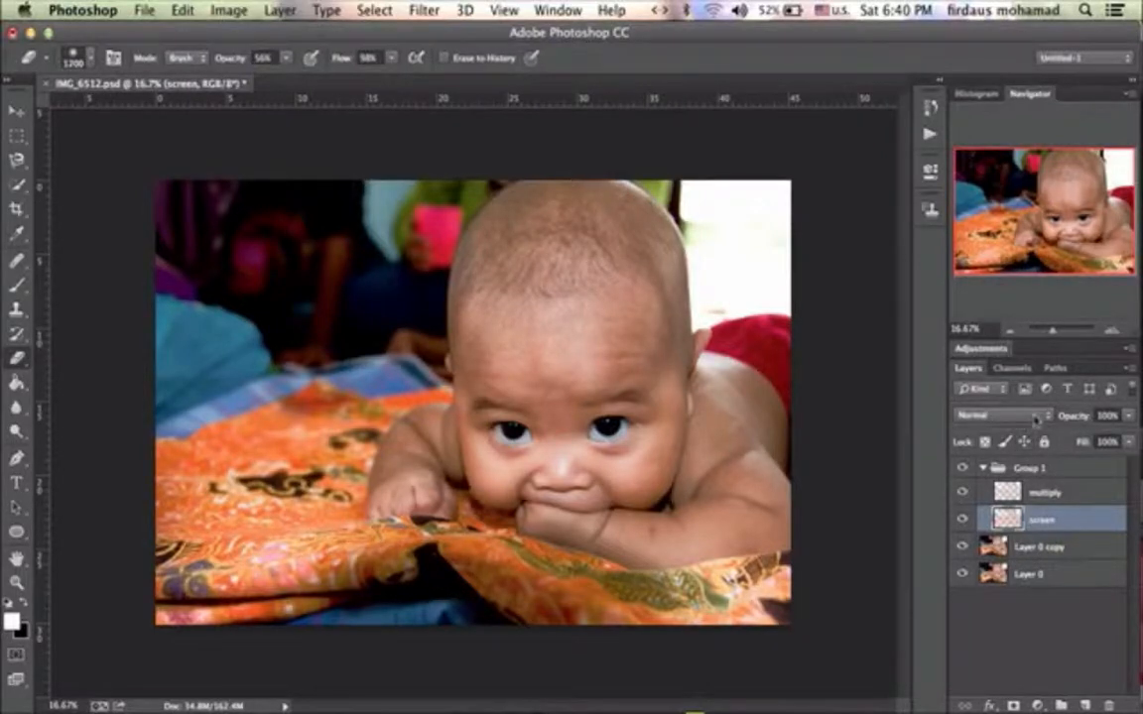
{"action": "left_click", "coordinate": [1002, 415]}
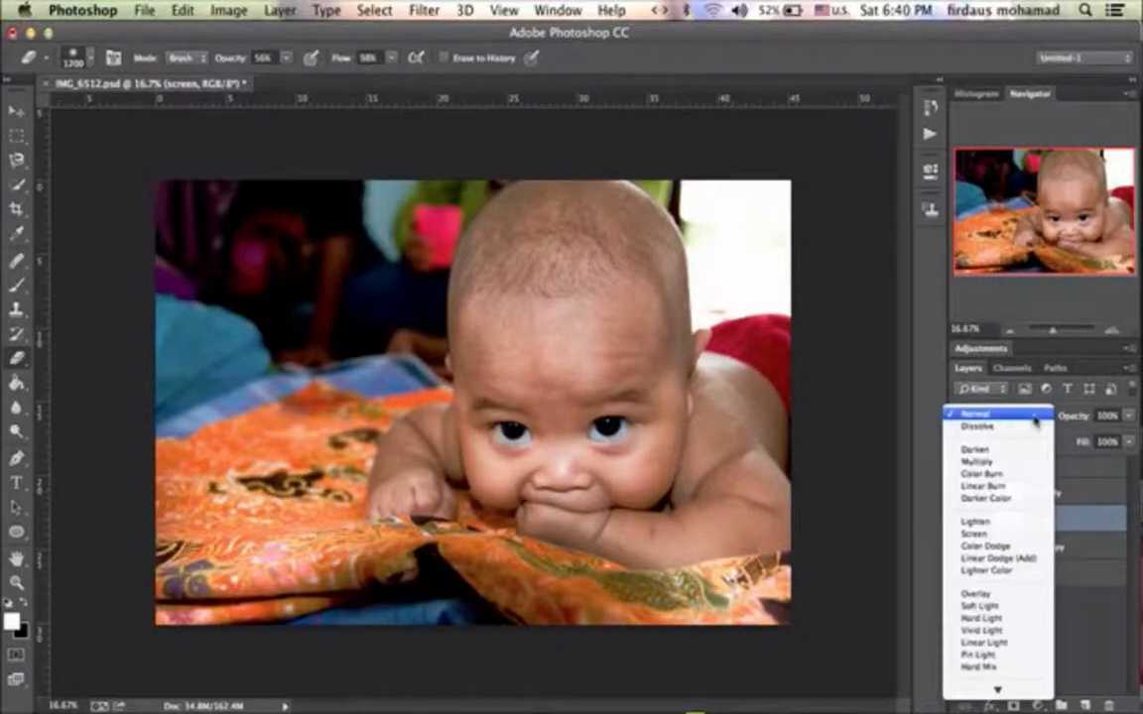
{"action": "left_click", "coordinate": [992, 534]}
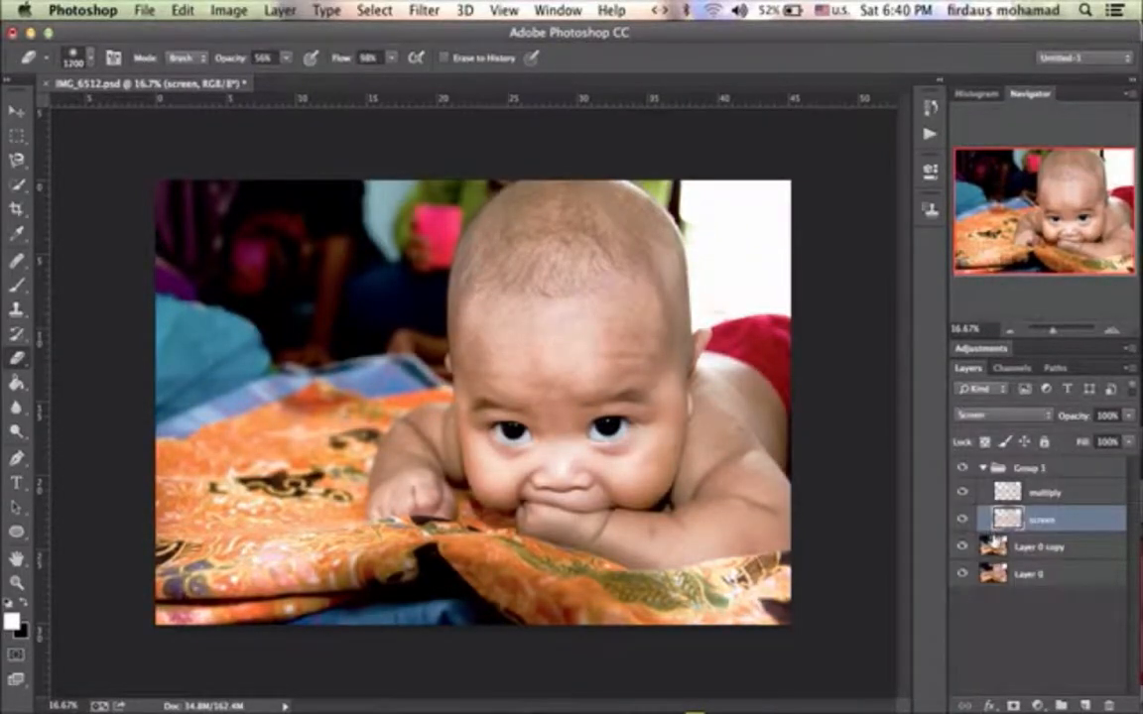
{"action": "left_click", "coordinate": [983, 469]}
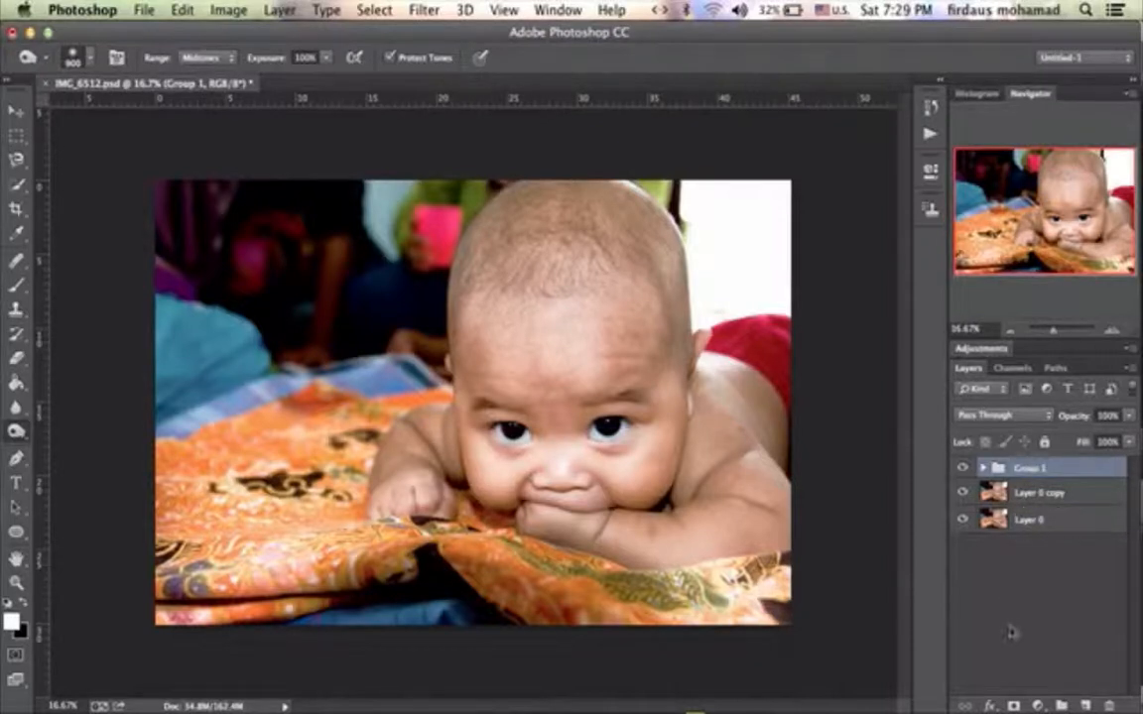
- Add a layer mask filled with black to Group 1, hiding the combined Screen and Multiply effect
{"action": "left_click", "coordinate": [1013, 706]}
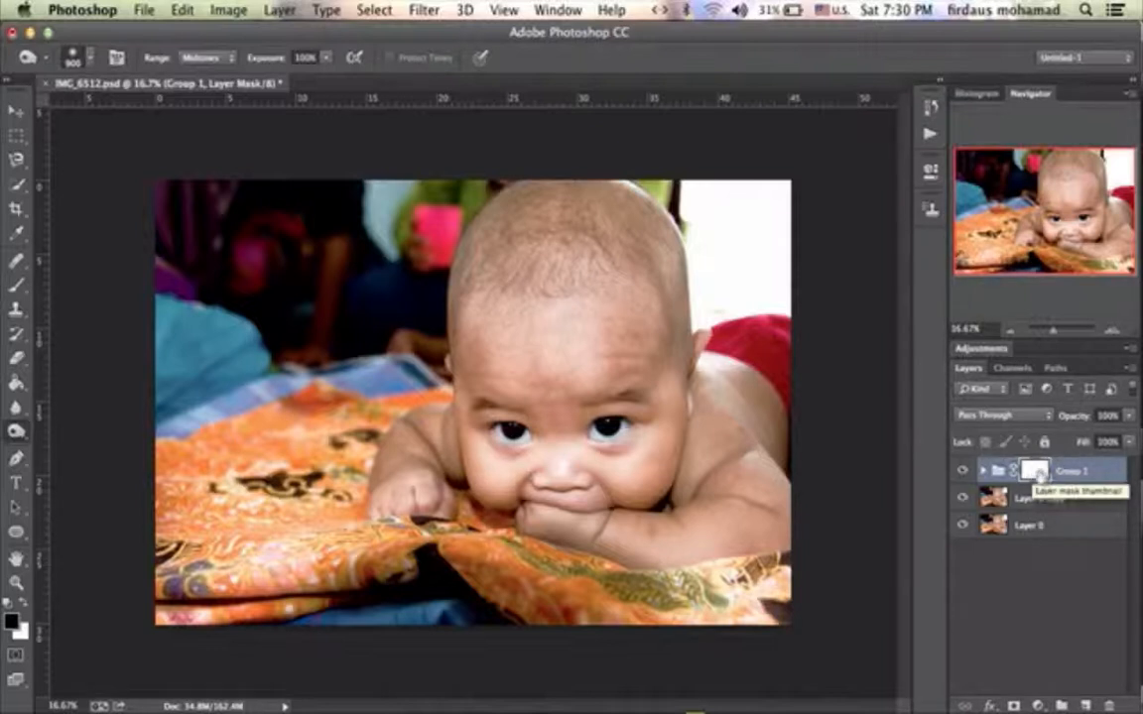
{"action": "key", "text": "alt+BackSpace"}
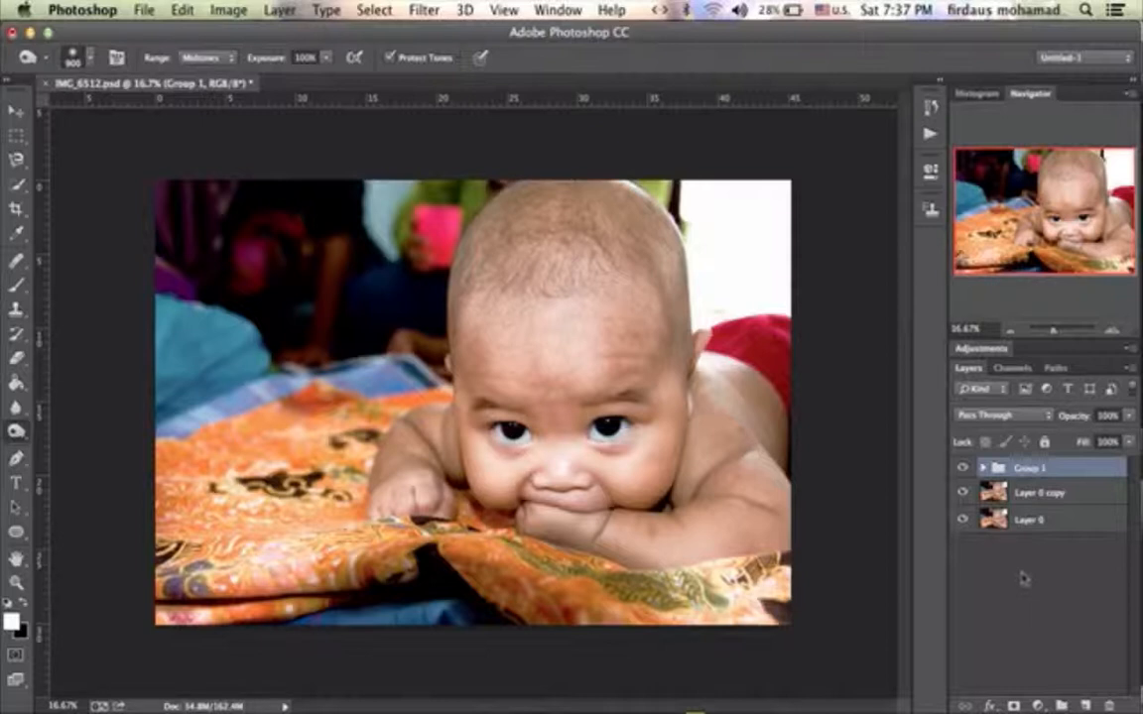
{"action": "left_click", "coordinate": [1013, 705], "text": "alt"}
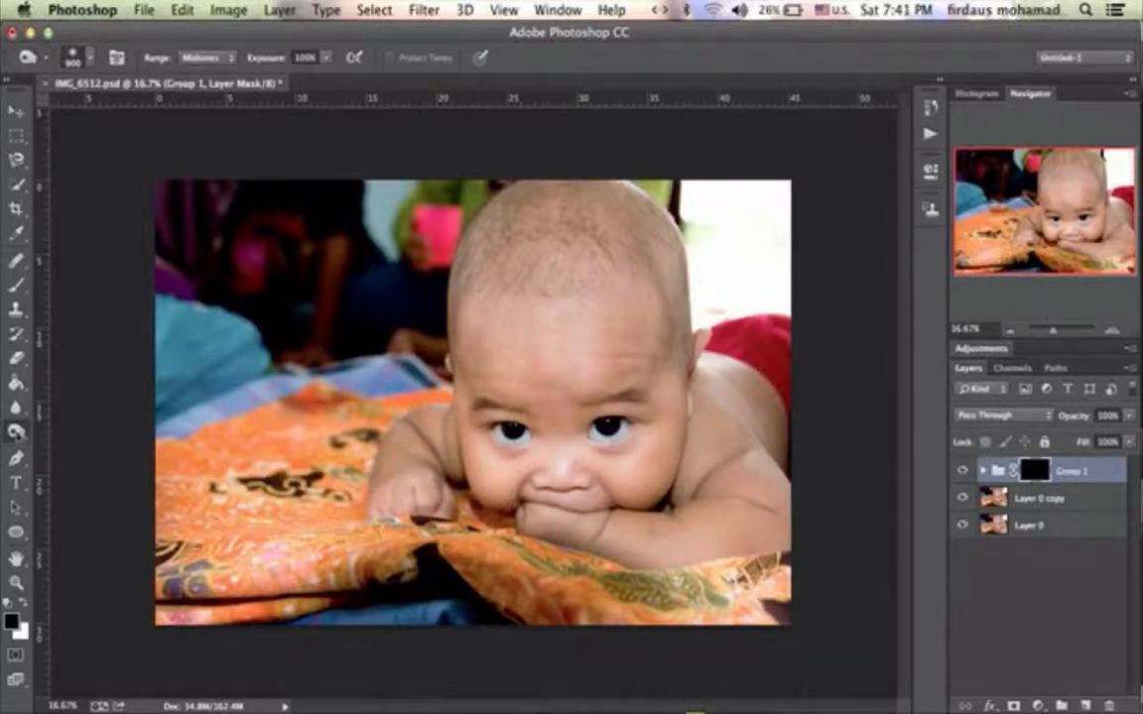
- Paint white on Group 1's mask with a 900 px Brush at 100% opacity over the baby's skin, the background and the orange cloth
{"action": "left_click_drag", "start_coordinate": [16, 432], "coordinate": [80, 442]}
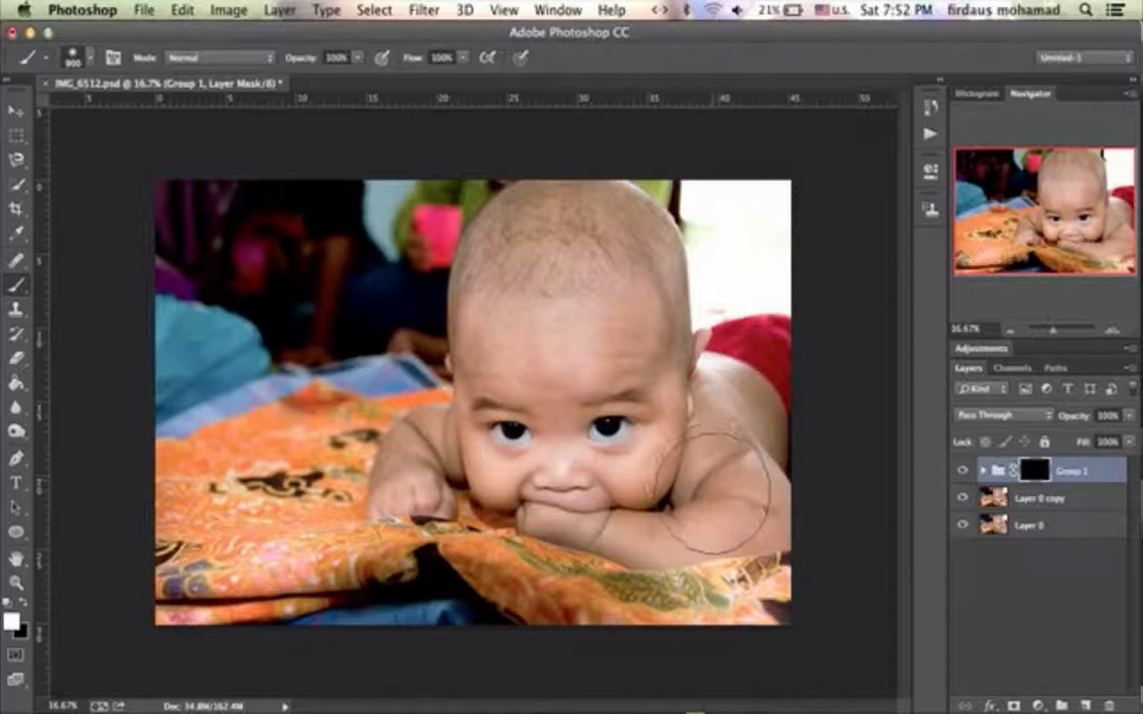
{"action": "mouse_move", "coordinate": [703, 458]}
{"action": "left_mouse_down"}
{"action": "mouse_move", "coordinate": [706, 441]}
{"action": "mouse_move", "coordinate": [690, 481]}
{"action": "mouse_move", "coordinate": [685, 474]}
{"action": "left_mouse_up"}
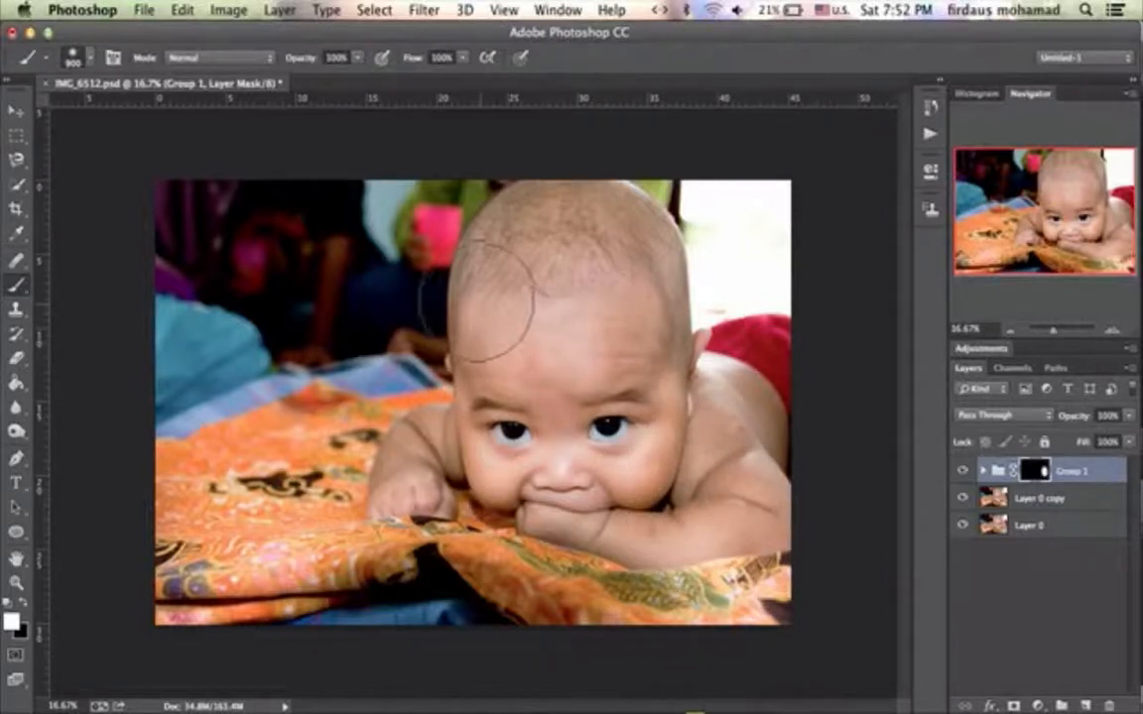
{"action": "mouse_move", "coordinate": [466, 365]}
{"action": "left_mouse_down"}
{"action": "mouse_move", "coordinate": [467, 410]}
{"action": "mouse_move", "coordinate": [445, 419]}
{"action": "mouse_move", "coordinate": [466, 445]}
{"action": "mouse_move", "coordinate": [415, 465]}
{"action": "left_mouse_up"}
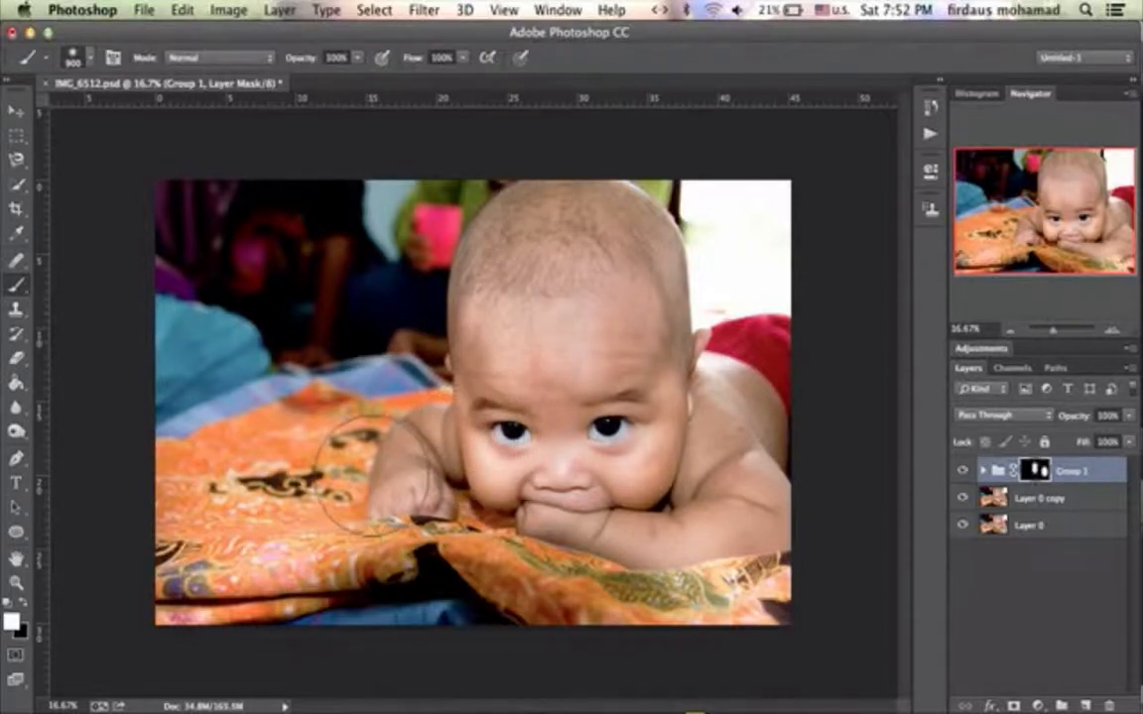
{"action": "left_click_drag", "start_coordinate": [373, 527], "coordinate": [349, 495]}
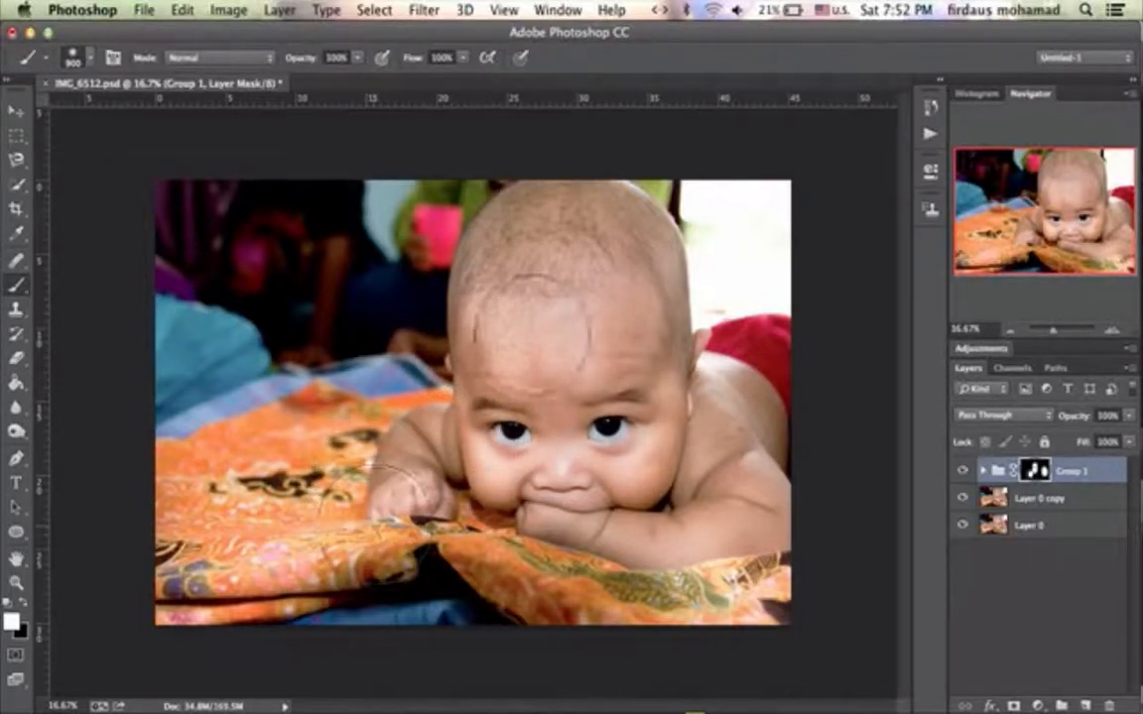
{"action": "mouse_move", "coordinate": [555, 383]}
{"action": "left_mouse_down"}
{"action": "mouse_move", "coordinate": [558, 470]}
{"action": "mouse_move", "coordinate": [560, 336]}
{"action": "mouse_move", "coordinate": [551, 359]}
{"action": "mouse_move", "coordinate": [561, 343]}
{"action": "mouse_move", "coordinate": [549, 332]}
{"action": "mouse_move", "coordinate": [566, 442]}
{"action": "mouse_move", "coordinate": [560, 397]}
{"action": "mouse_move", "coordinate": [769, 348]}
{"action": "left_mouse_up"}
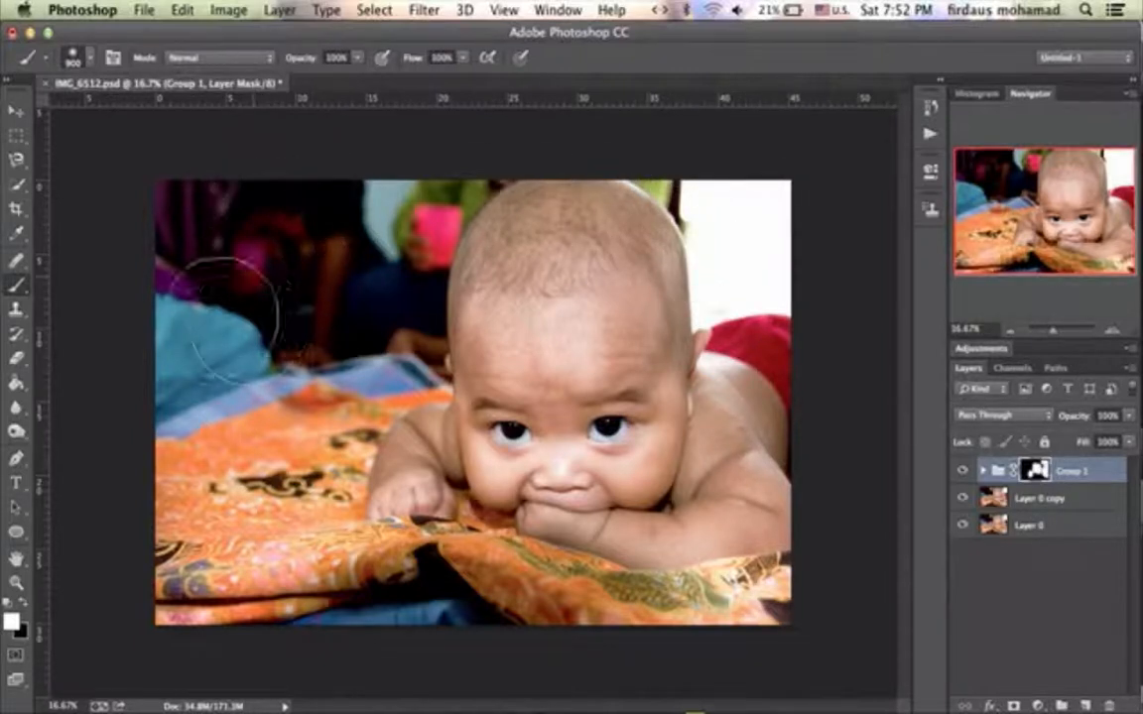
{"action": "mouse_move", "coordinate": [189, 483]}
{"action": "left_mouse_down"}
{"action": "mouse_move", "coordinate": [213, 505]}
{"action": "mouse_move", "coordinate": [367, 547]}
{"action": "mouse_move", "coordinate": [342, 544]}
{"action": "left_mouse_up"}
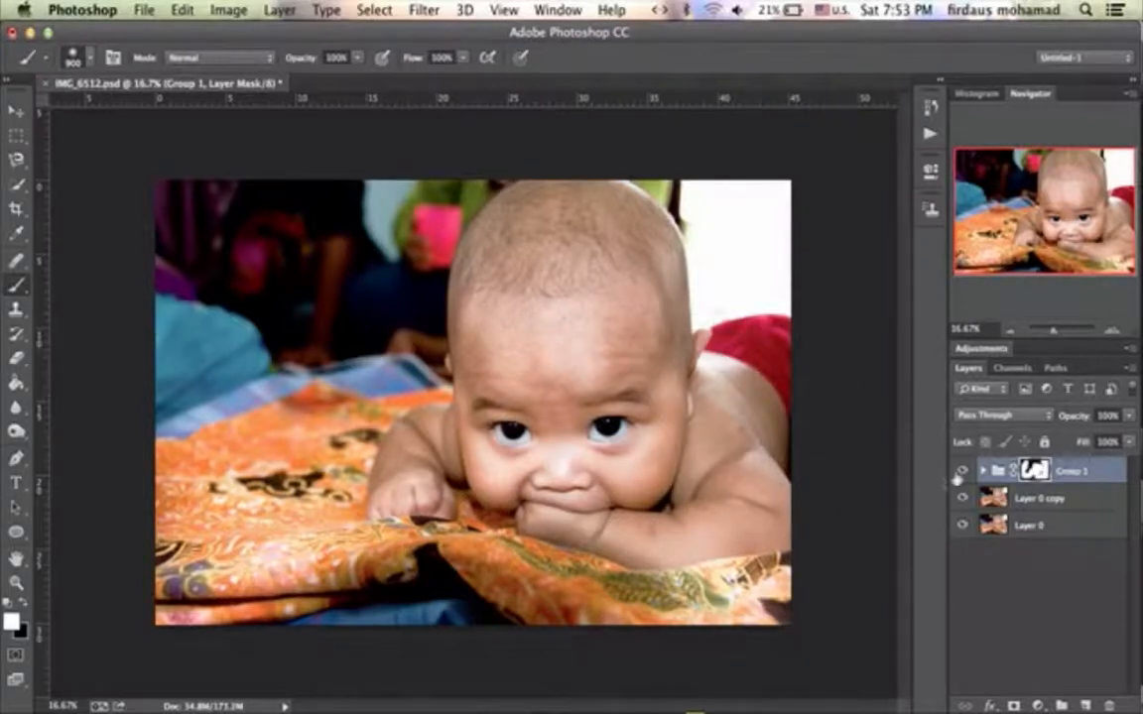
- Toggle Group 1's visibility repeatedly to compare the portrait with and without the masked effect
{"action": "left_click", "coordinate": [961, 471]}
{"action": "left_click", "coordinate": [960, 472]}
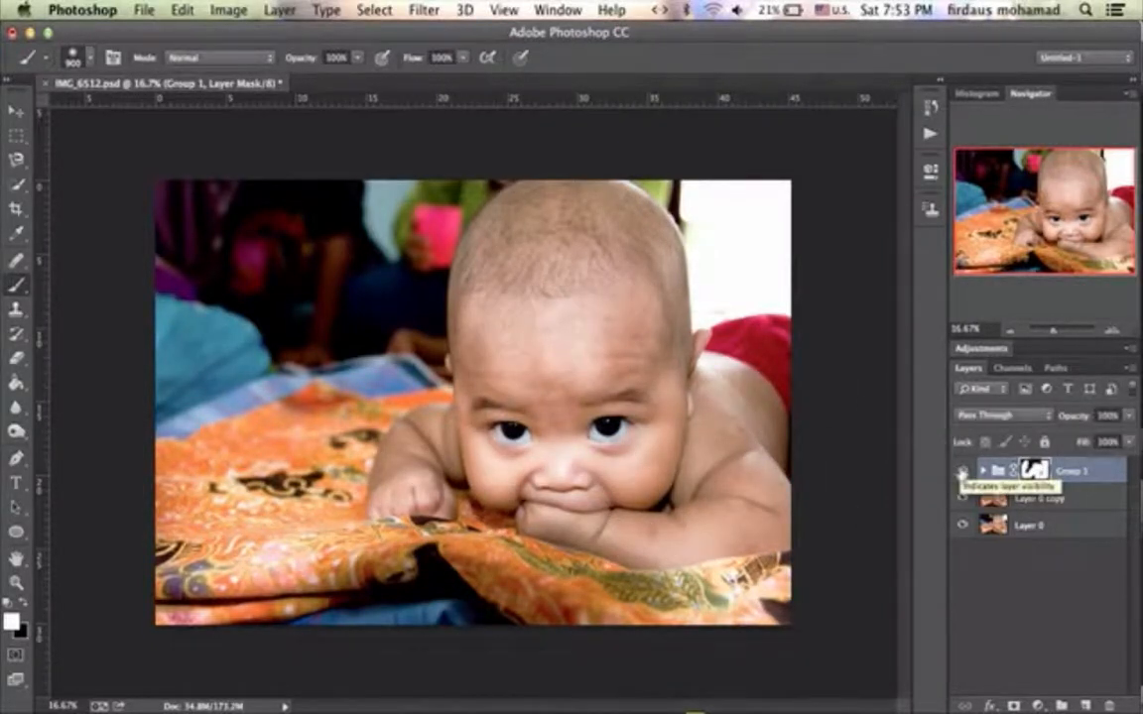
{"action": "left_click", "coordinate": [960, 472]}
{"action": "left_click", "coordinate": [961, 472]}
{"action": "left_click", "coordinate": [961, 472]}
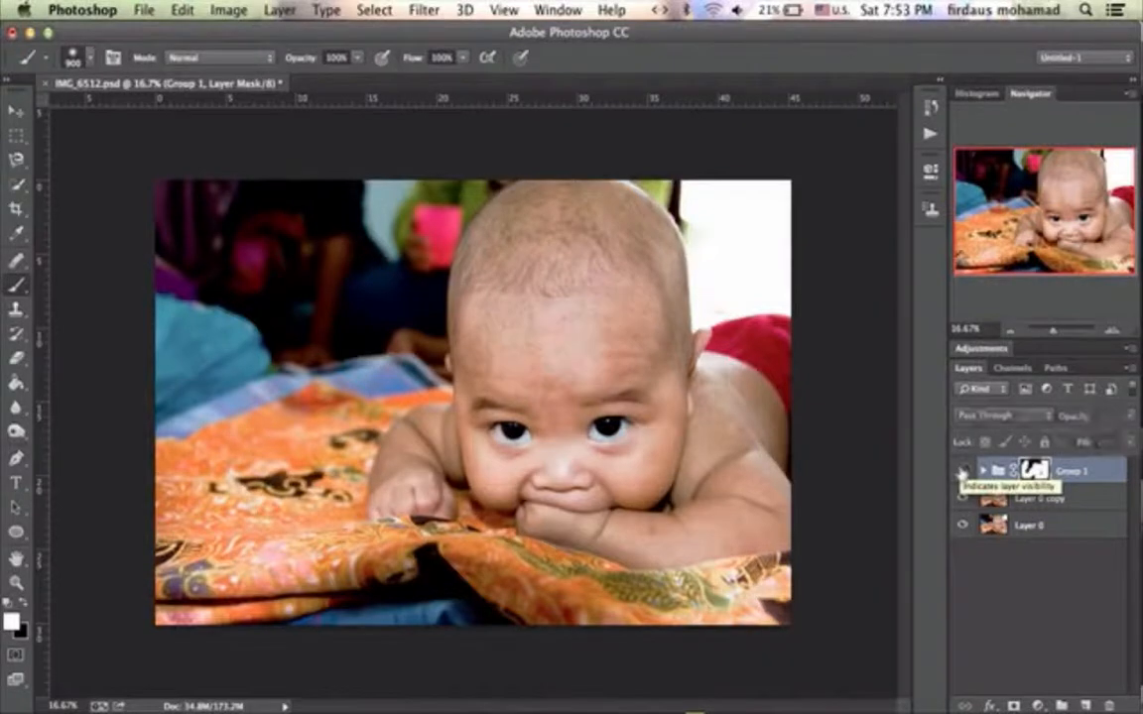
{"action": "left_click", "coordinate": [961, 472]}
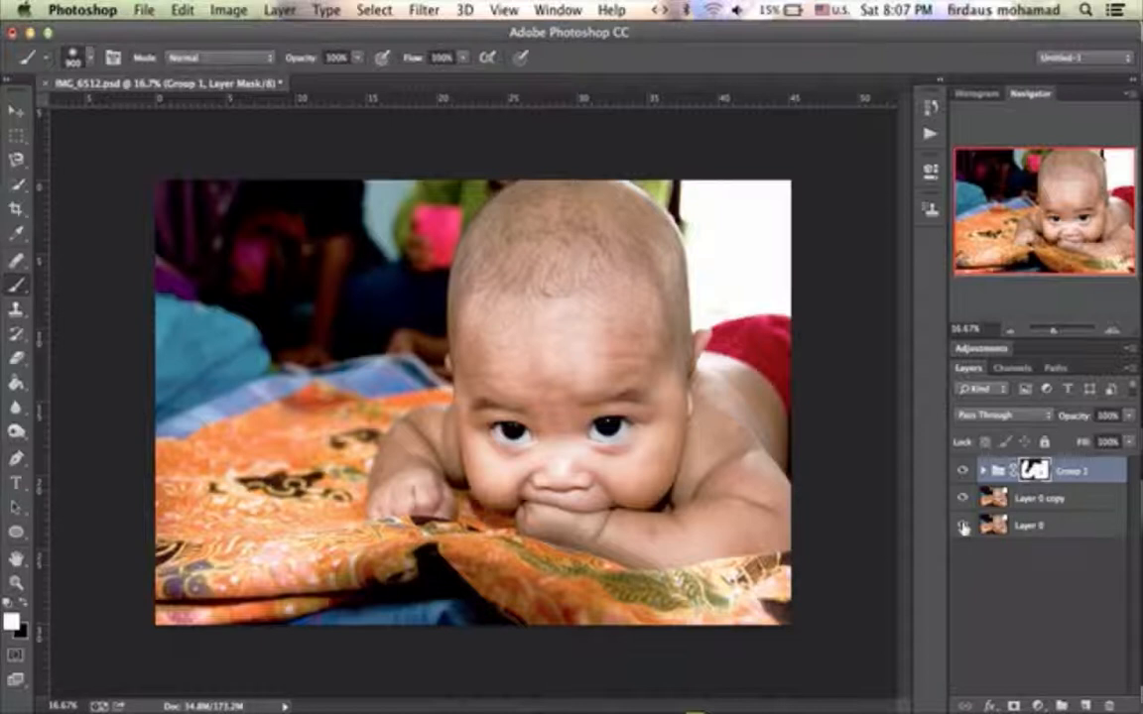
- Compare the original with the finished edit by repeatedly hiding and restoring every layer except Layer 0
{"action": "left_click", "coordinate": [963, 528], "text": "alt"}
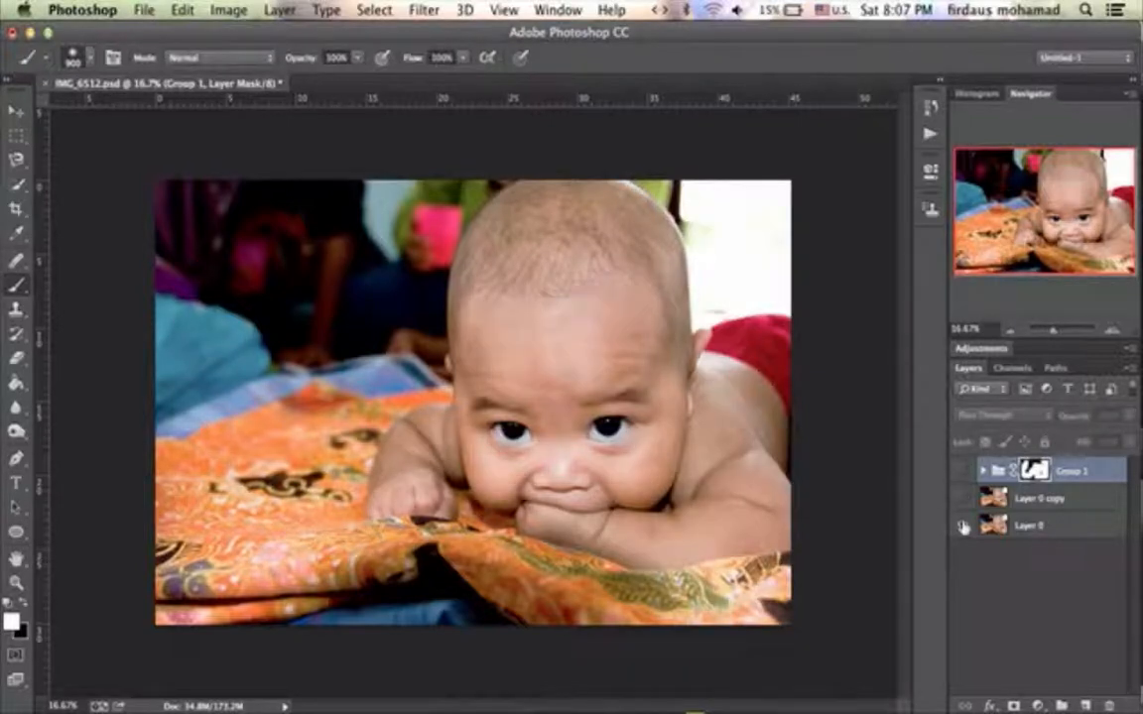
{"action": "left_click", "coordinate": [964, 528], "text": "alt"}
{"action": "left_click", "coordinate": [964, 528], "text": "alt"}
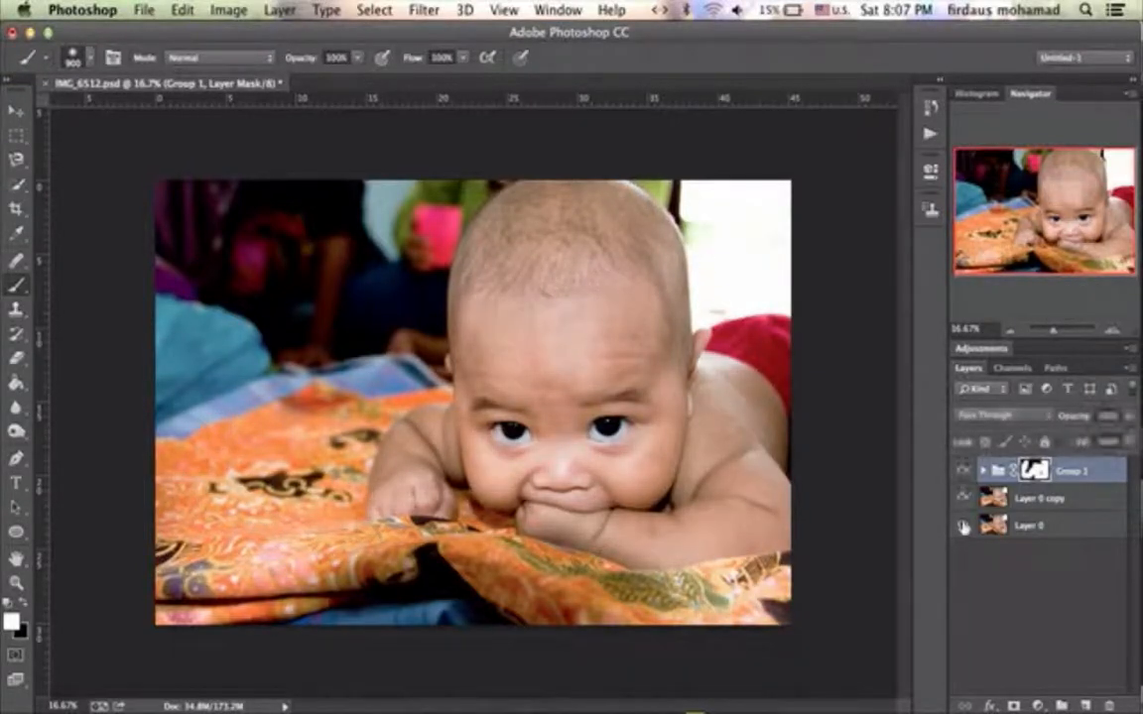
{"action": "left_click", "coordinate": [964, 528], "text": "alt"}
{"action": "left_click", "coordinate": [963, 528], "text": "alt"}
{"action": "left_click", "coordinate": [963, 528], "text": "alt"}
{"action": "left_click", "coordinate": [964, 528], "text": "alt"}
{"action": "left_click", "coordinate": [963, 528], "text": "alt"}
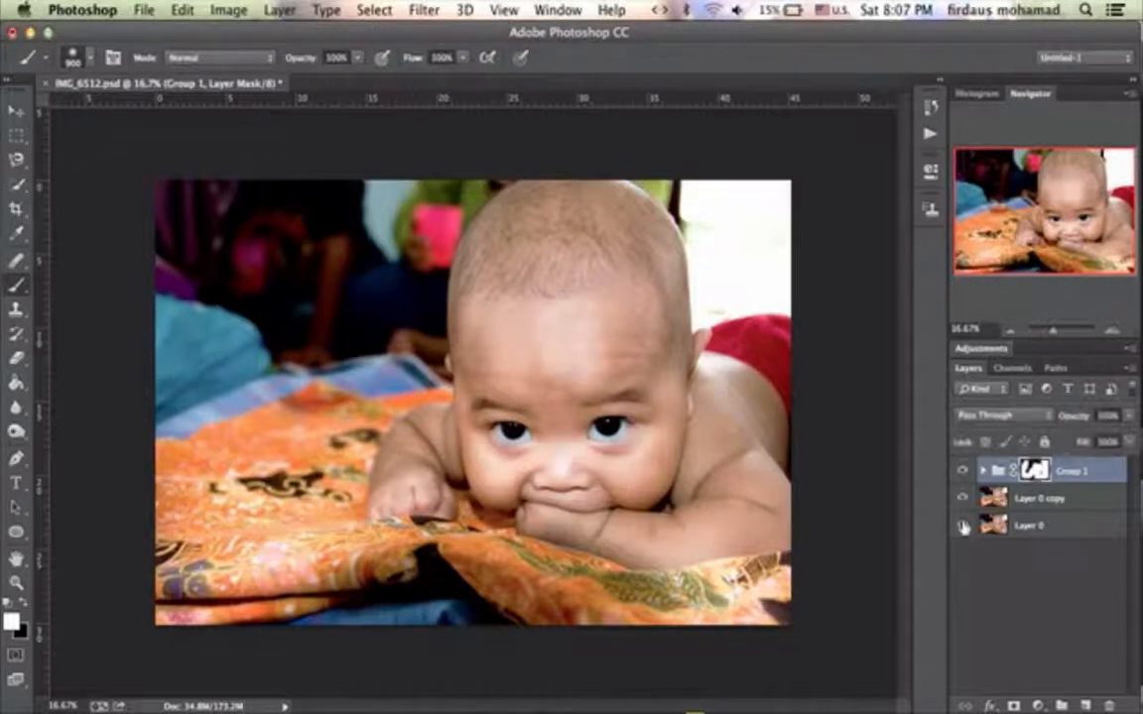
{"action": "left_click", "coordinate": [964, 528], "text": "alt"}
{"action": "left_click", "coordinate": [963, 528], "text": "alt"}
{"action": "left_click", "coordinate": [963, 528], "text": "alt"}
{"action": "left_click", "coordinate": [964, 528], "text": "alt"}
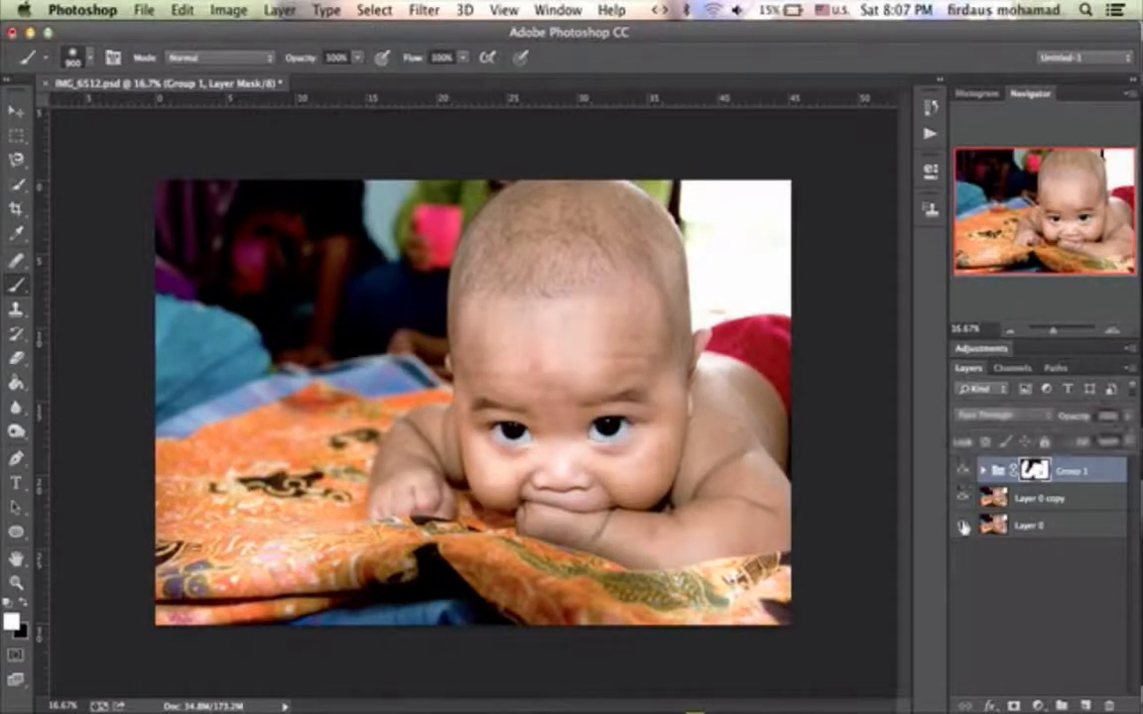
{"action": "left_click", "coordinate": [963, 528], "text": "alt"}
{"action": "left_click", "coordinate": [964, 528], "text": "alt"}
{"action": "left_click", "coordinate": [964, 528], "text": "alt"}
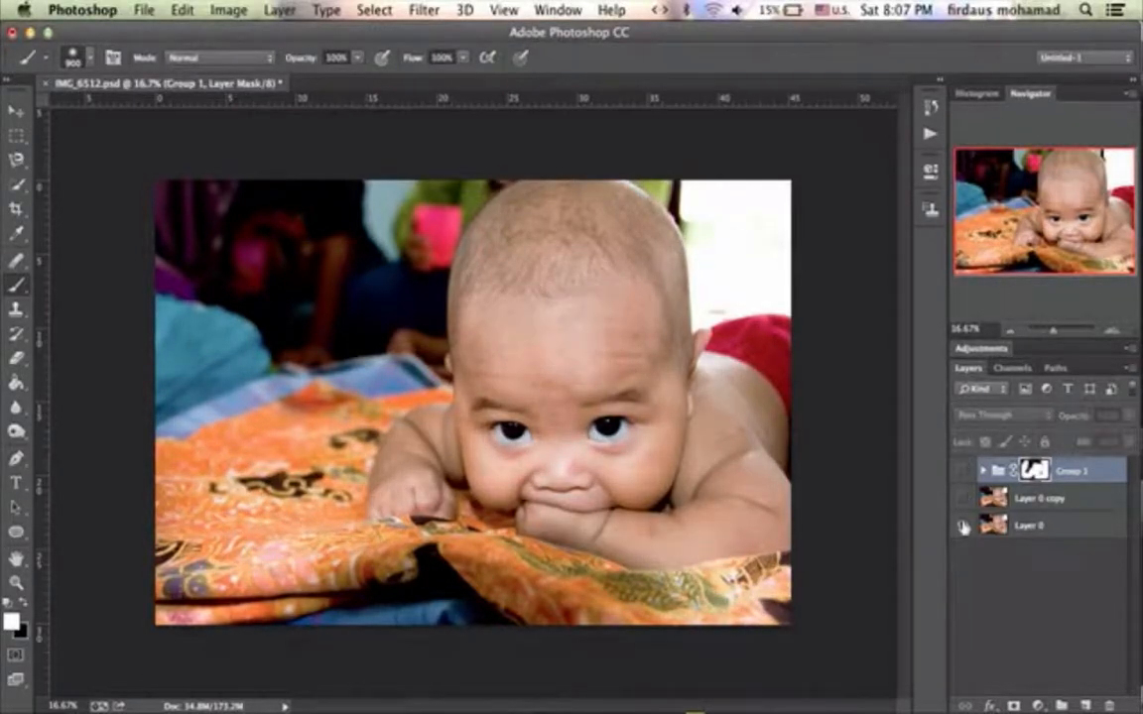
{"action": "left_click", "coordinate": [964, 528], "text": "alt"}
{"action": "left_click", "coordinate": [963, 528], "text": "alt"}
{"action": "left_click", "coordinate": [964, 528], "text": "alt"}
{"action": "left_click", "coordinate": [964, 528], "text": "alt"}
{"action": "left_click", "coordinate": [963, 528], "text": "alt"}
{"action": "left_click", "coordinate": [963, 528], "text": "alt"}
{"action": "left_click", "coordinate": [963, 528], "text": "alt"}
{"action": "left_click", "coordinate": [963, 528], "text": "alt"}
{"action": "left_click", "coordinate": [963, 528], "text": "alt"}
{"action": "left_click", "coordinate": [964, 528], "text": "alt"}
{"action": "left_click", "coordinate": [963, 528], "text": "alt"}
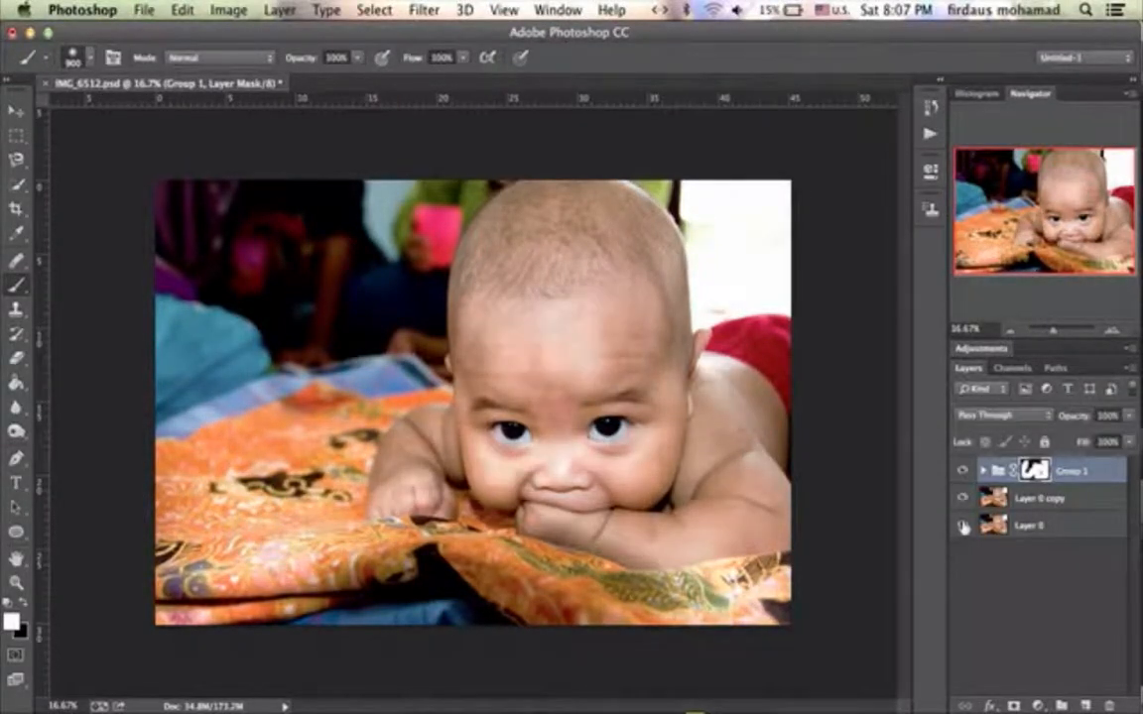
{"action": "left_click", "coordinate": [964, 528], "text": "alt"}
{"action": "left_click", "coordinate": [964, 528], "text": "alt"}
{"action": "left_click", "coordinate": [963, 528], "text": "alt"}
{"action": "left_click", "coordinate": [963, 528], "text": "alt"}
{"action": "left_click", "coordinate": [964, 528], "text": "alt"}
{"action": "left_click", "coordinate": [963, 527], "text": "alt"}
{"action": "left_click", "coordinate": [963, 528], "text": "alt"}
{"action": "left_click", "coordinate": [964, 528], "text": "alt"}
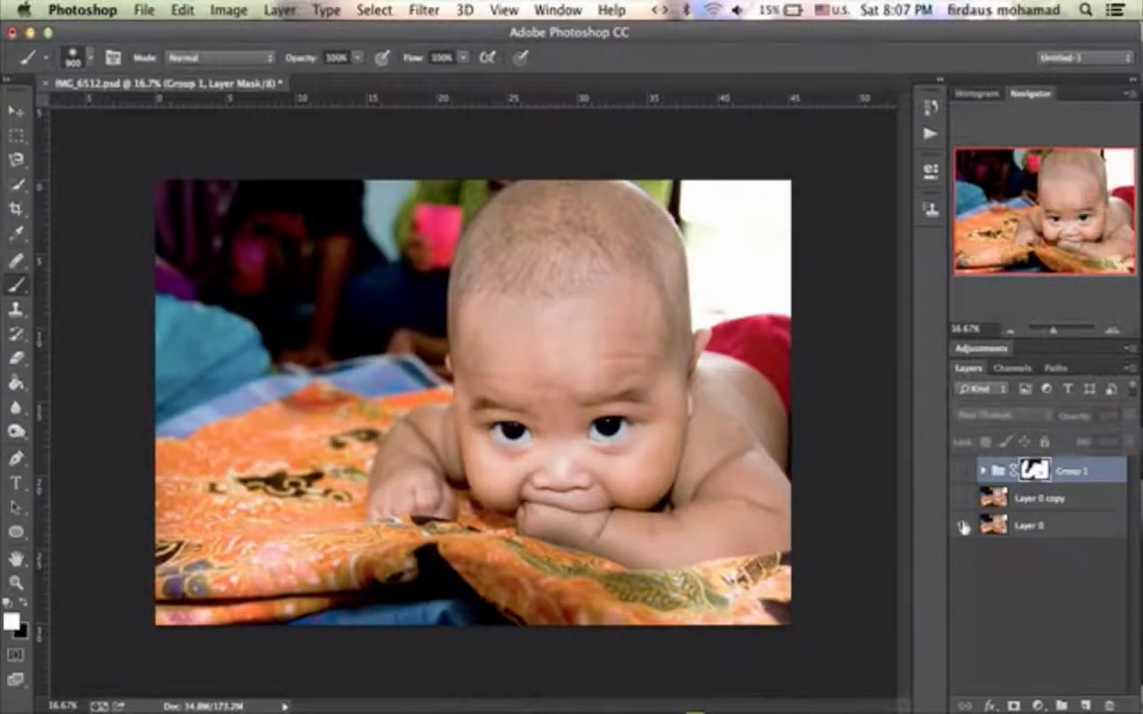
{"action": "left_click", "coordinate": [964, 528], "text": "alt"}
{"action": "left_click", "coordinate": [964, 528], "text": "alt"}
{"action": "left_click", "coordinate": [964, 528], "text": "alt"}
{"action": "left_click", "coordinate": [964, 528], "text": "alt"}
{"action": "left_click", "coordinate": [964, 528], "text": "alt"}
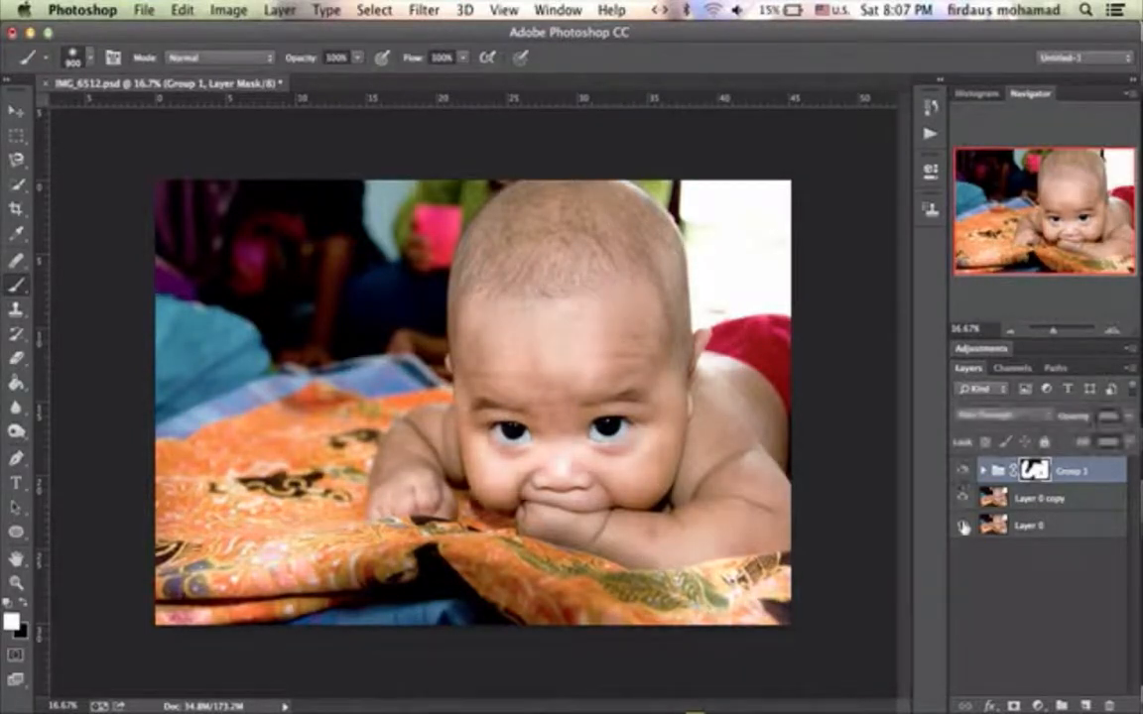
{"action": "left_click", "coordinate": [963, 528], "text": "alt"}
{"action": "left_click", "coordinate": [964, 528], "text": "alt"}
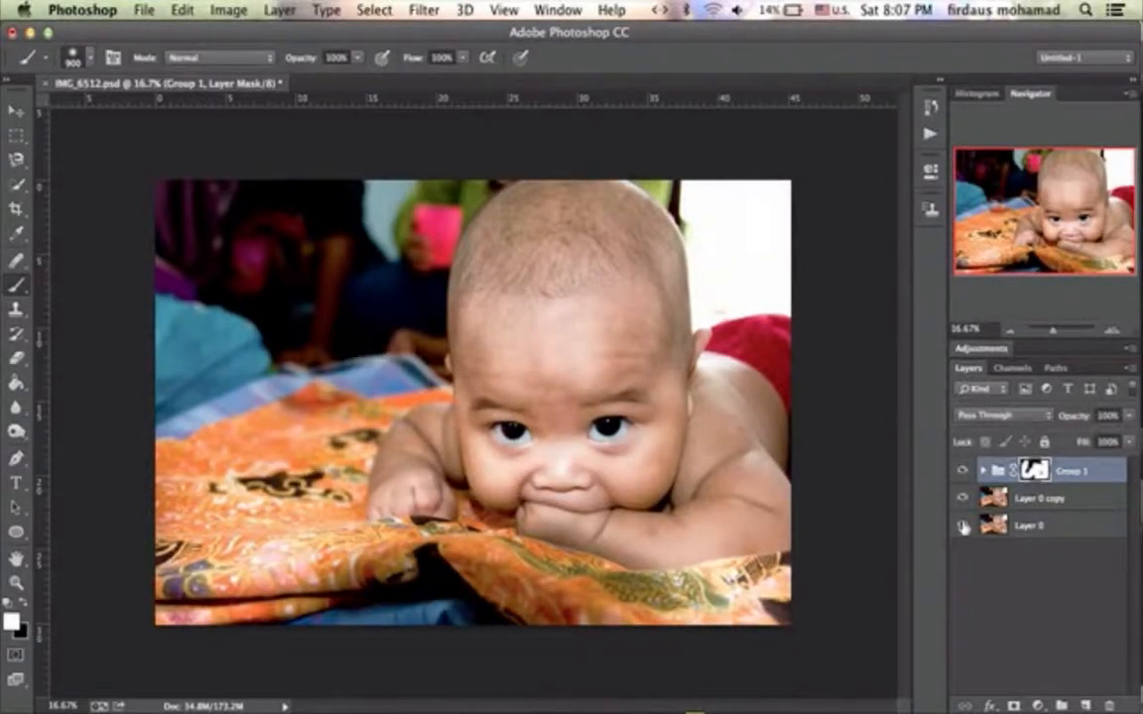
{"action": "left_click", "coordinate": [964, 528], "text": "alt"}
{"action": "left_click", "coordinate": [964, 528], "text": "alt"}
{"action": "left_click", "coordinate": [963, 528], "text": "alt"}
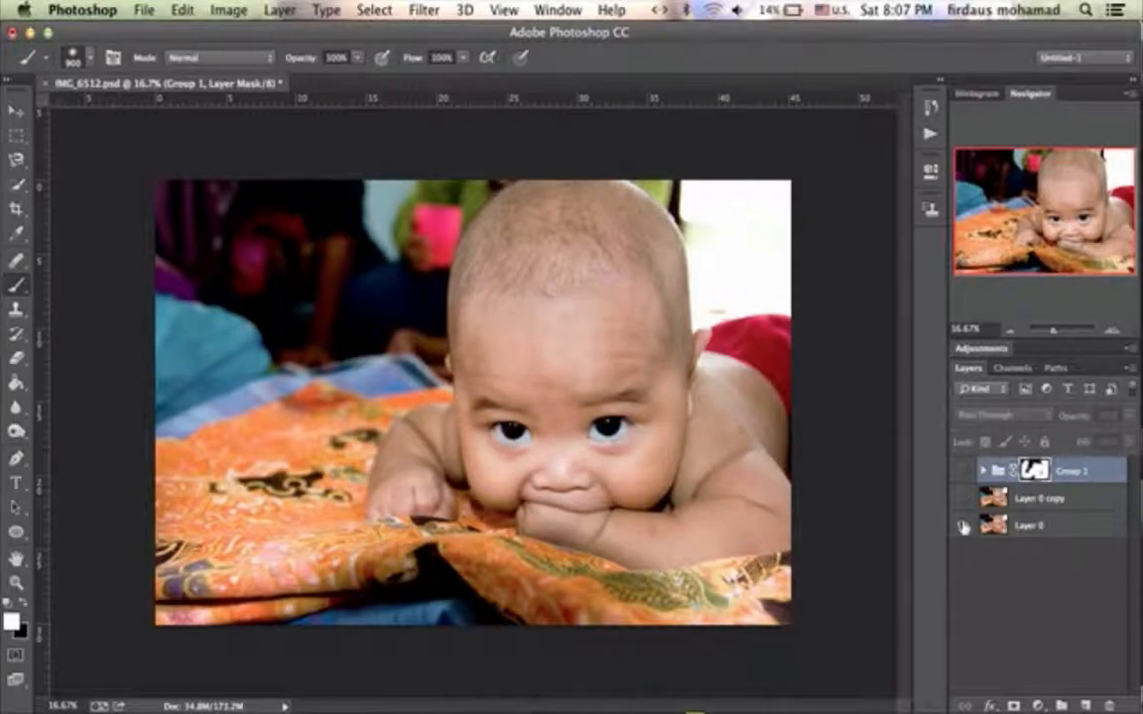
{"action": "left_click", "coordinate": [963, 528], "text": "alt"}
{"action": "left_click", "coordinate": [963, 528], "text": "alt"}
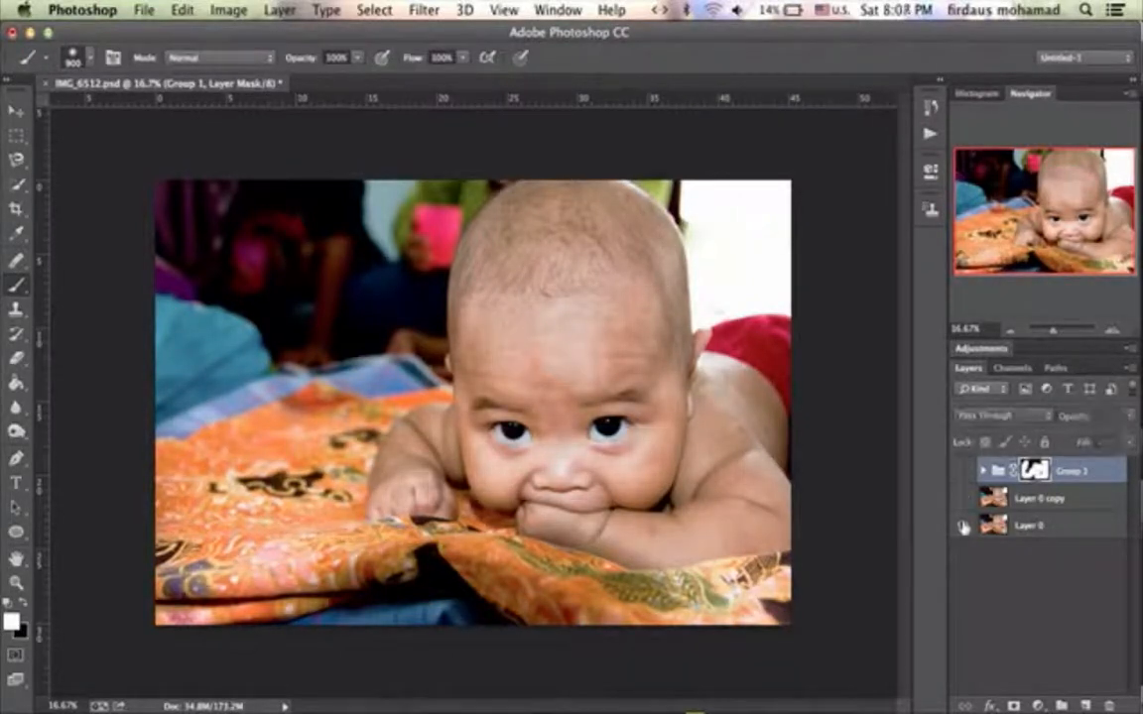
{"action": "left_click", "coordinate": [964, 528], "text": "alt"}
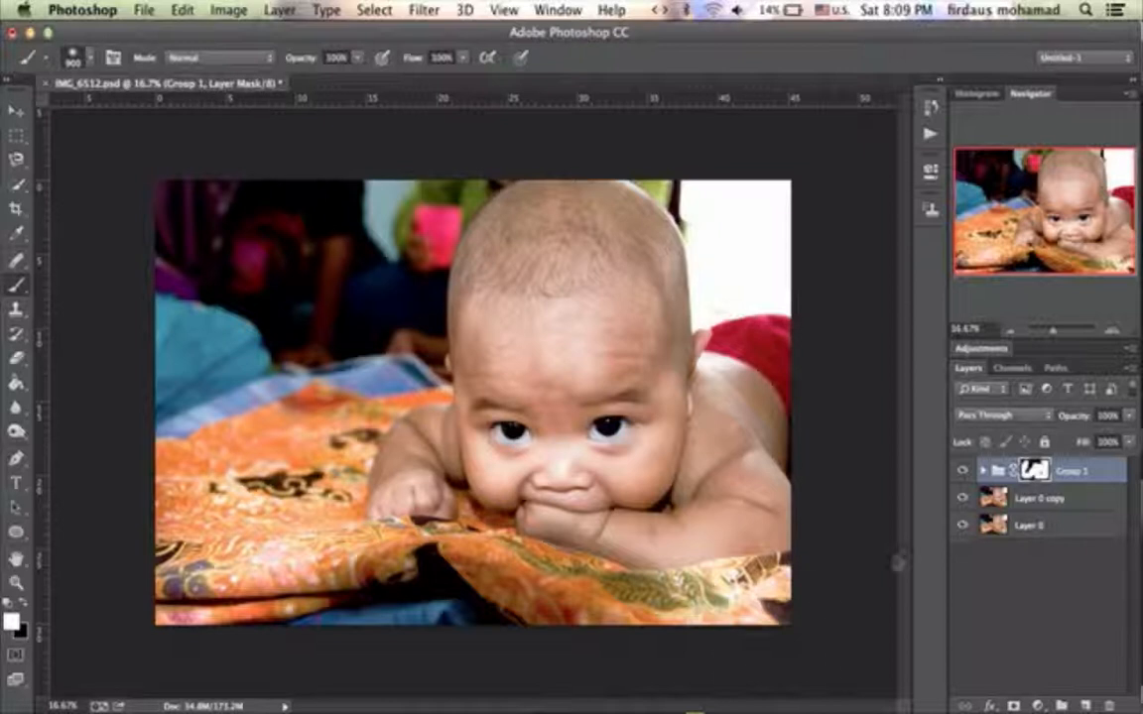
{"action": "mouse_move", "coordinate": [583, 710]}
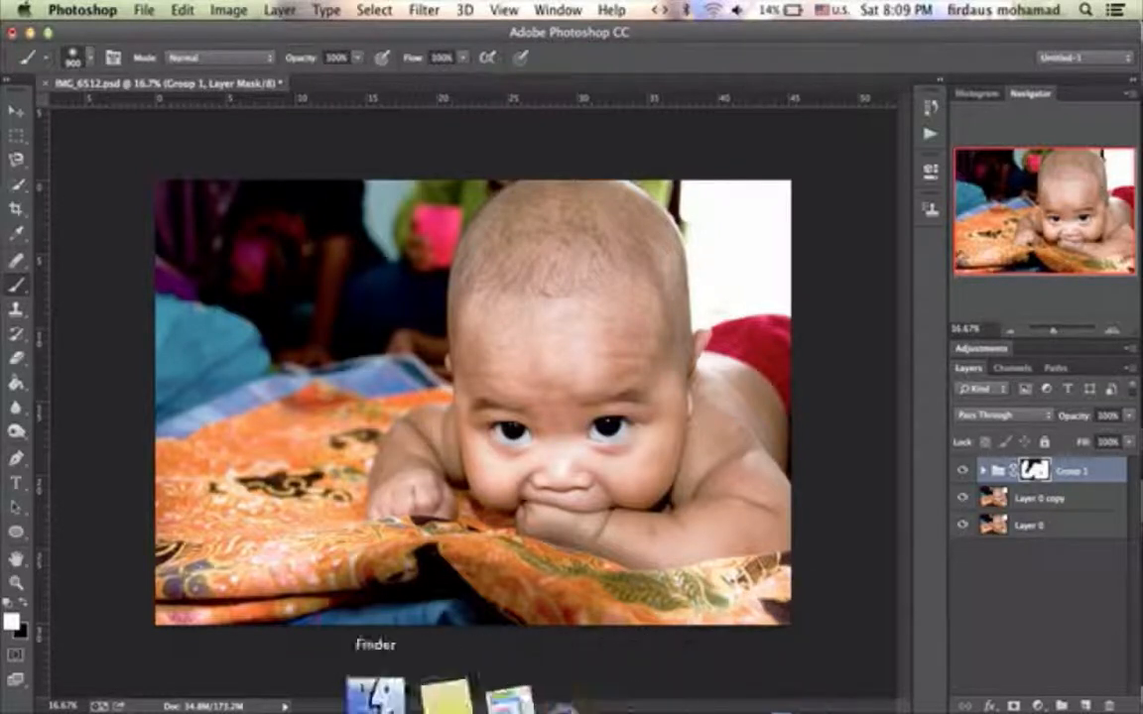
{"action": "key", "text": "super+h"}
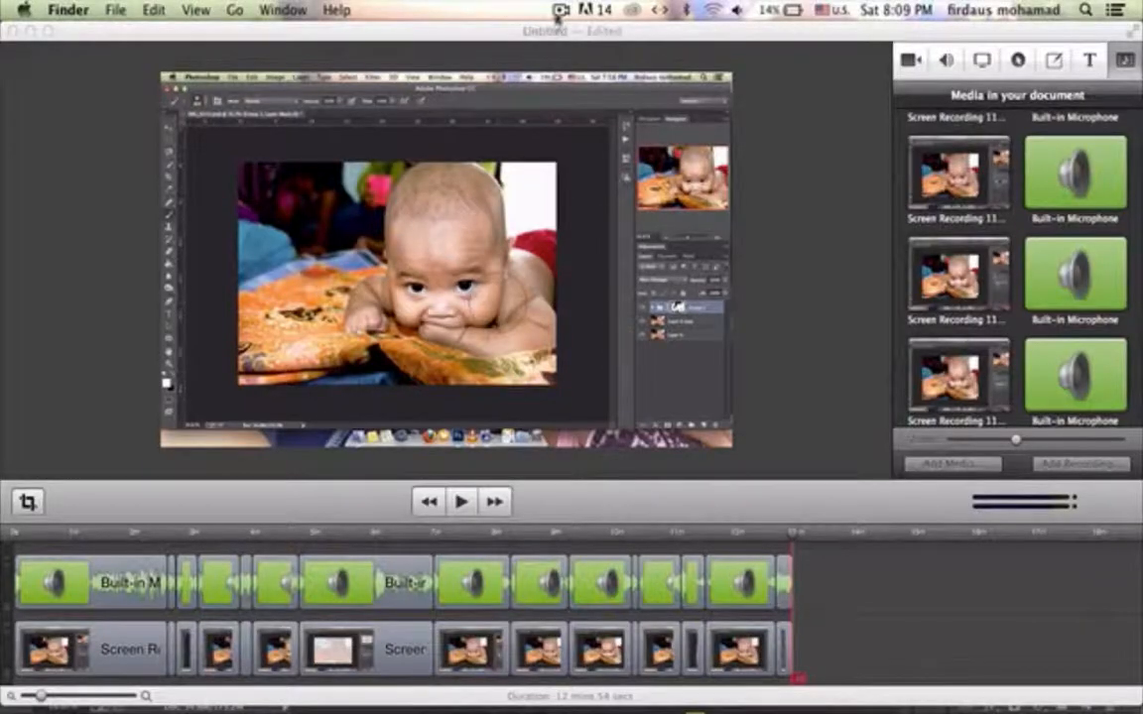